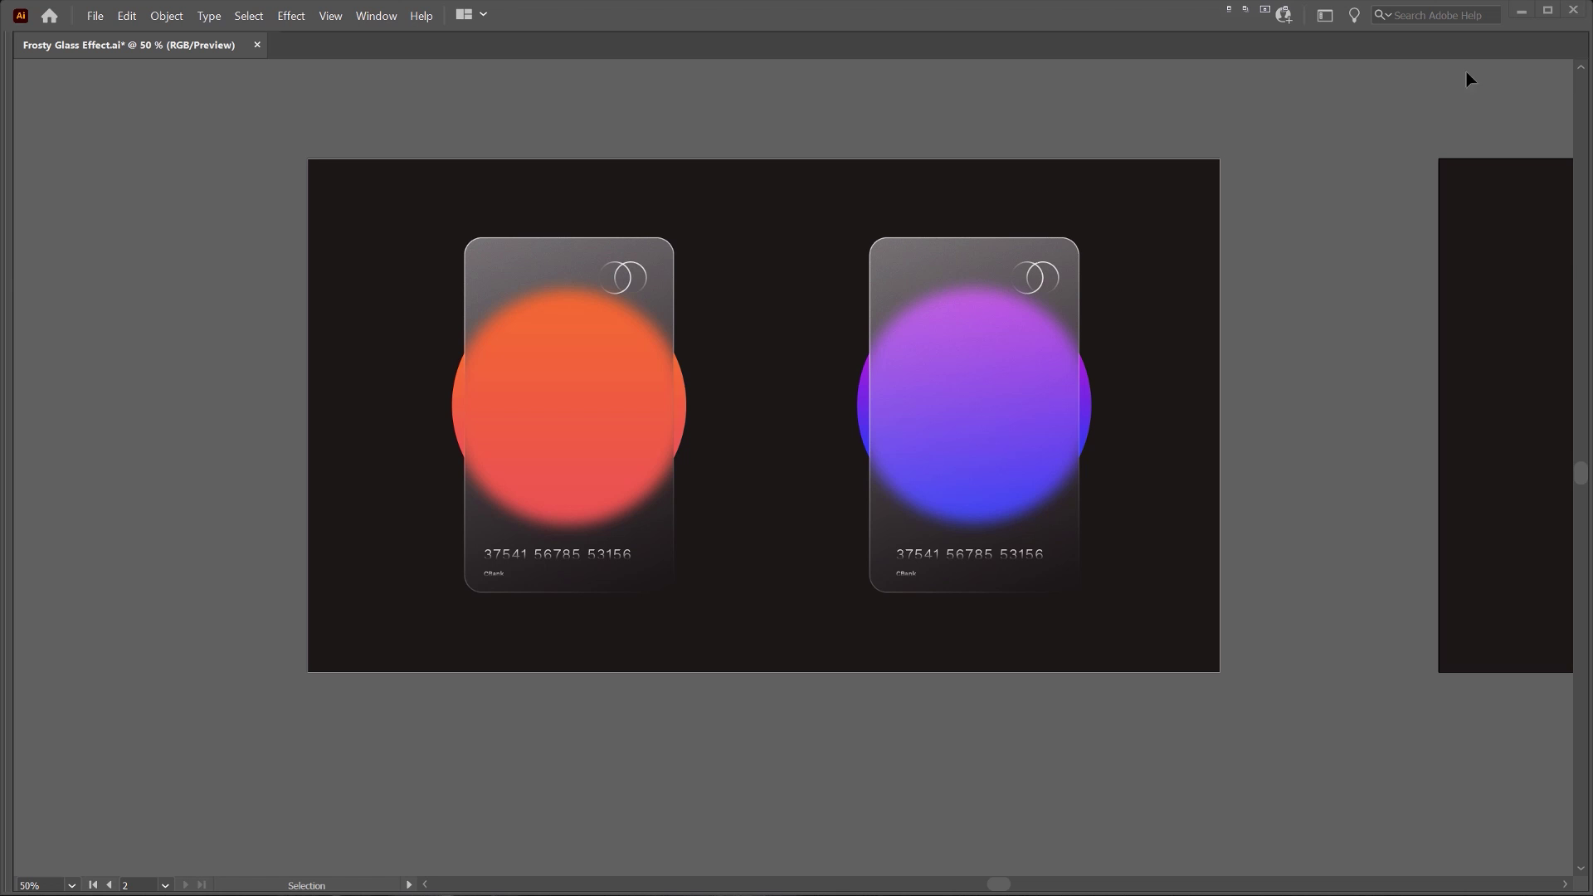
Examine the two finished frosted-glass cards with orange and purple circles, and go to the empty dark artboard
scroll(885, 128, "up", 1)
left_click_drag(884, 127, 968, 103)
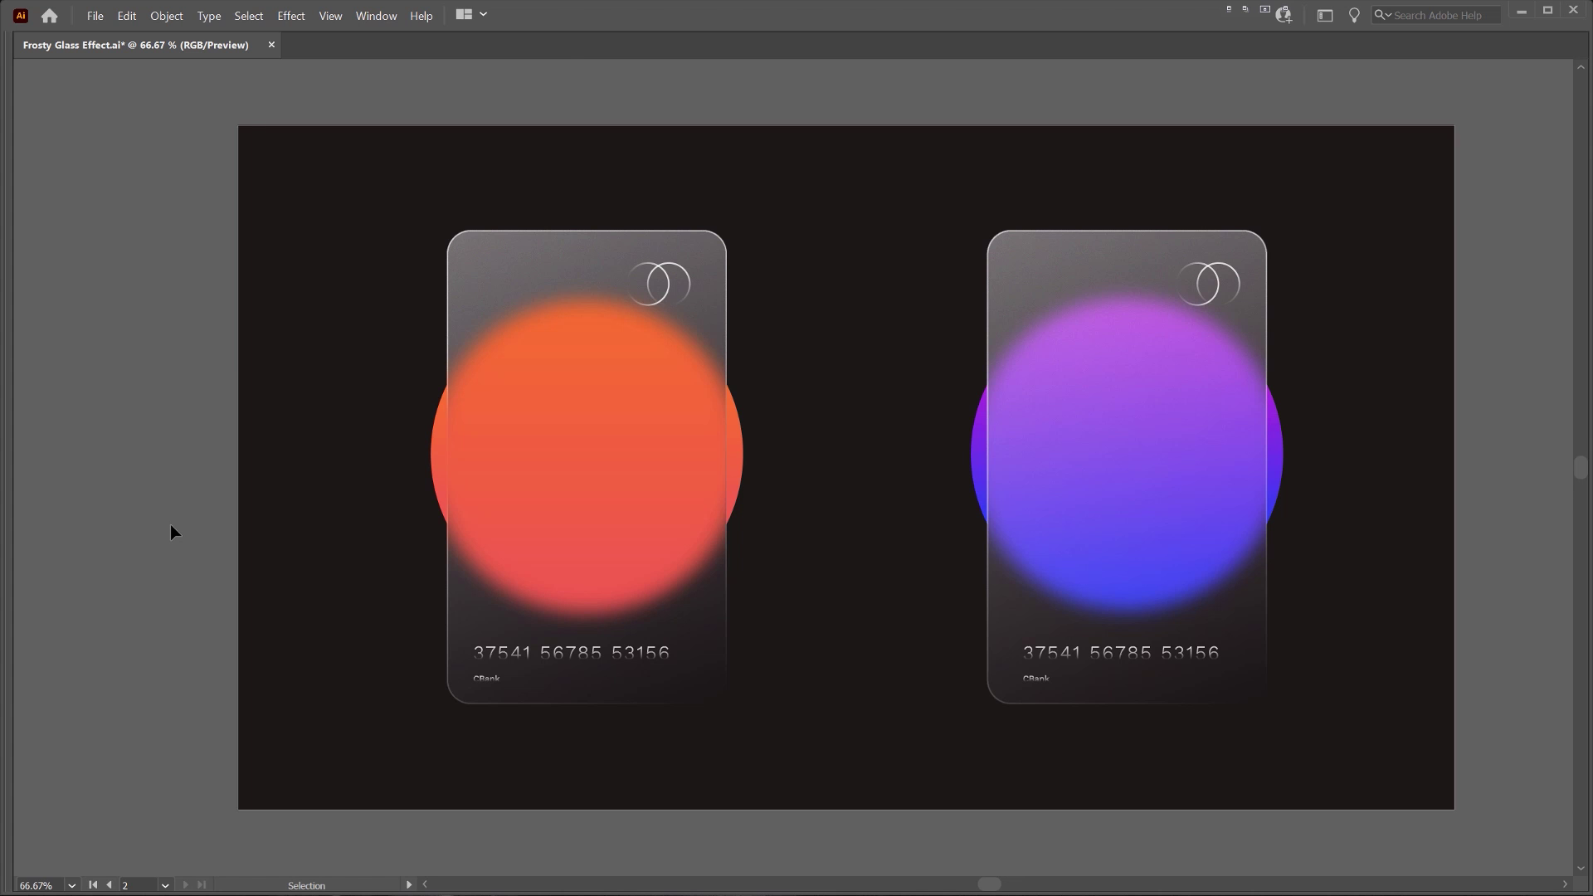
scroll(171, 525, "up", 1)
left_click_drag(1162, 498, 1103, 562)
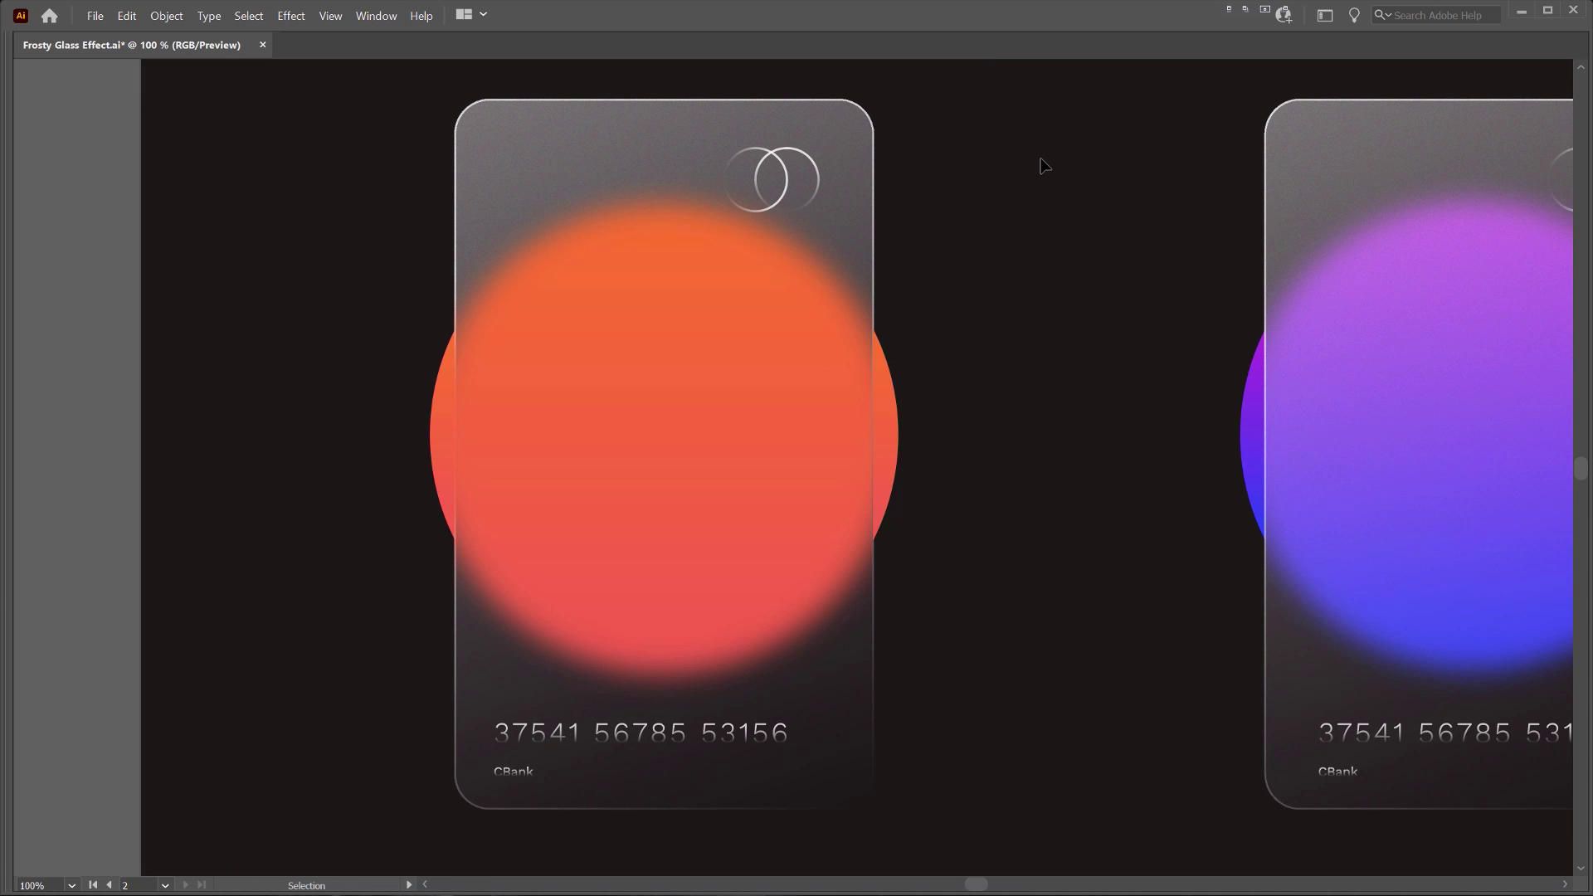
left_click_drag(1070, 352, 582, 376)
scroll(582, 376, "down", 2)
left_click_drag(1365, 295, 497, 339)
scroll(757, 395, "up", 1)
left_click_drag(865, 406, 775, 397)
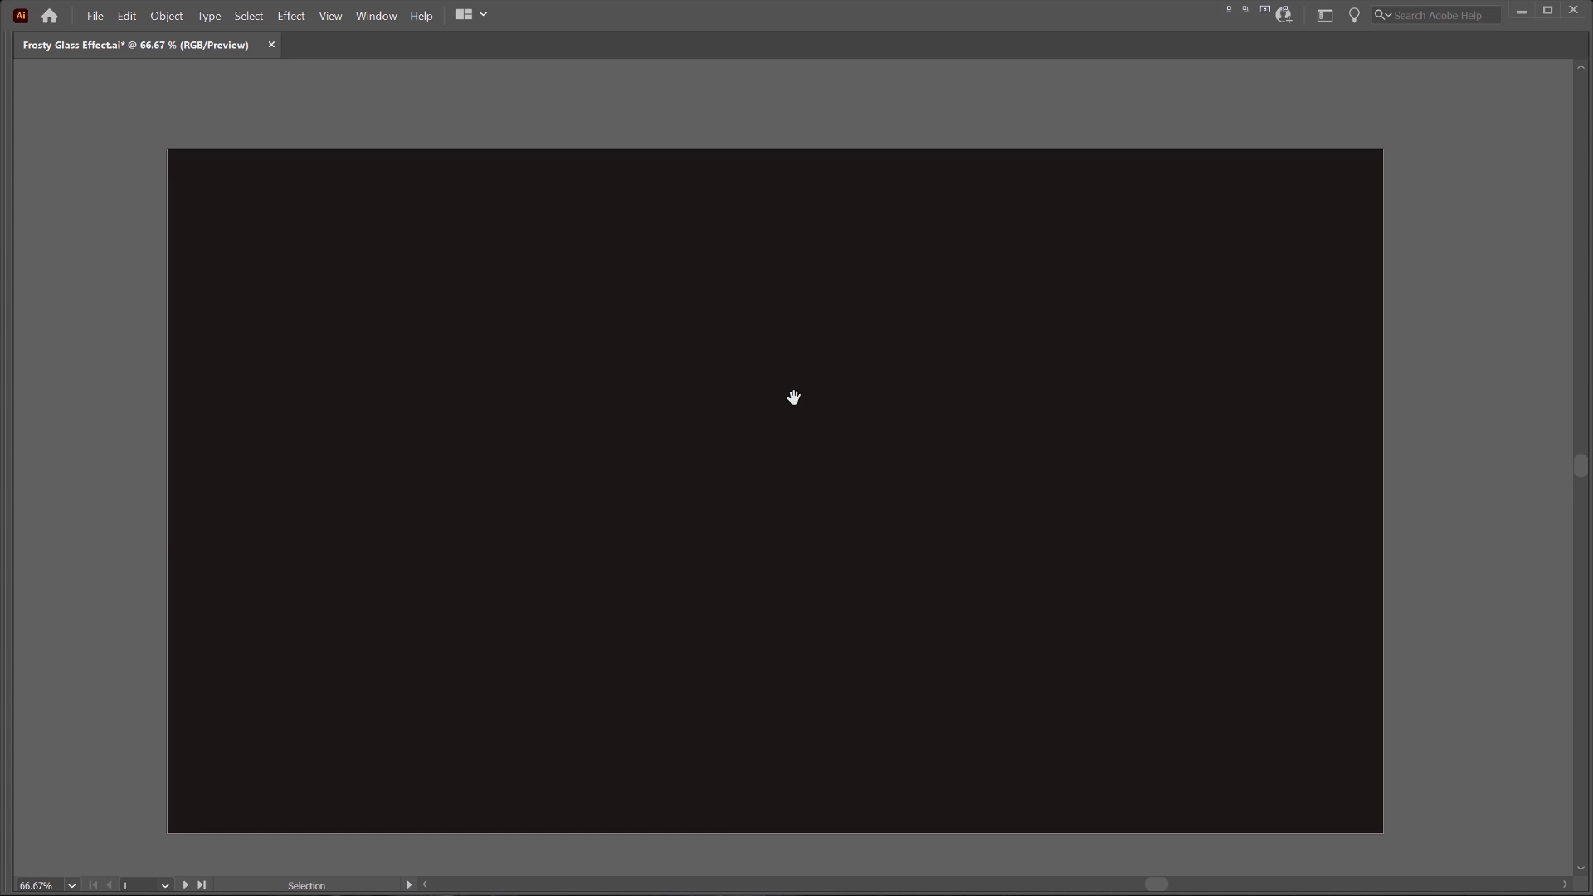
Draw a portrait rectangle about 422 × 707 px on the left half of the dark artboard
left_click(797, 370)
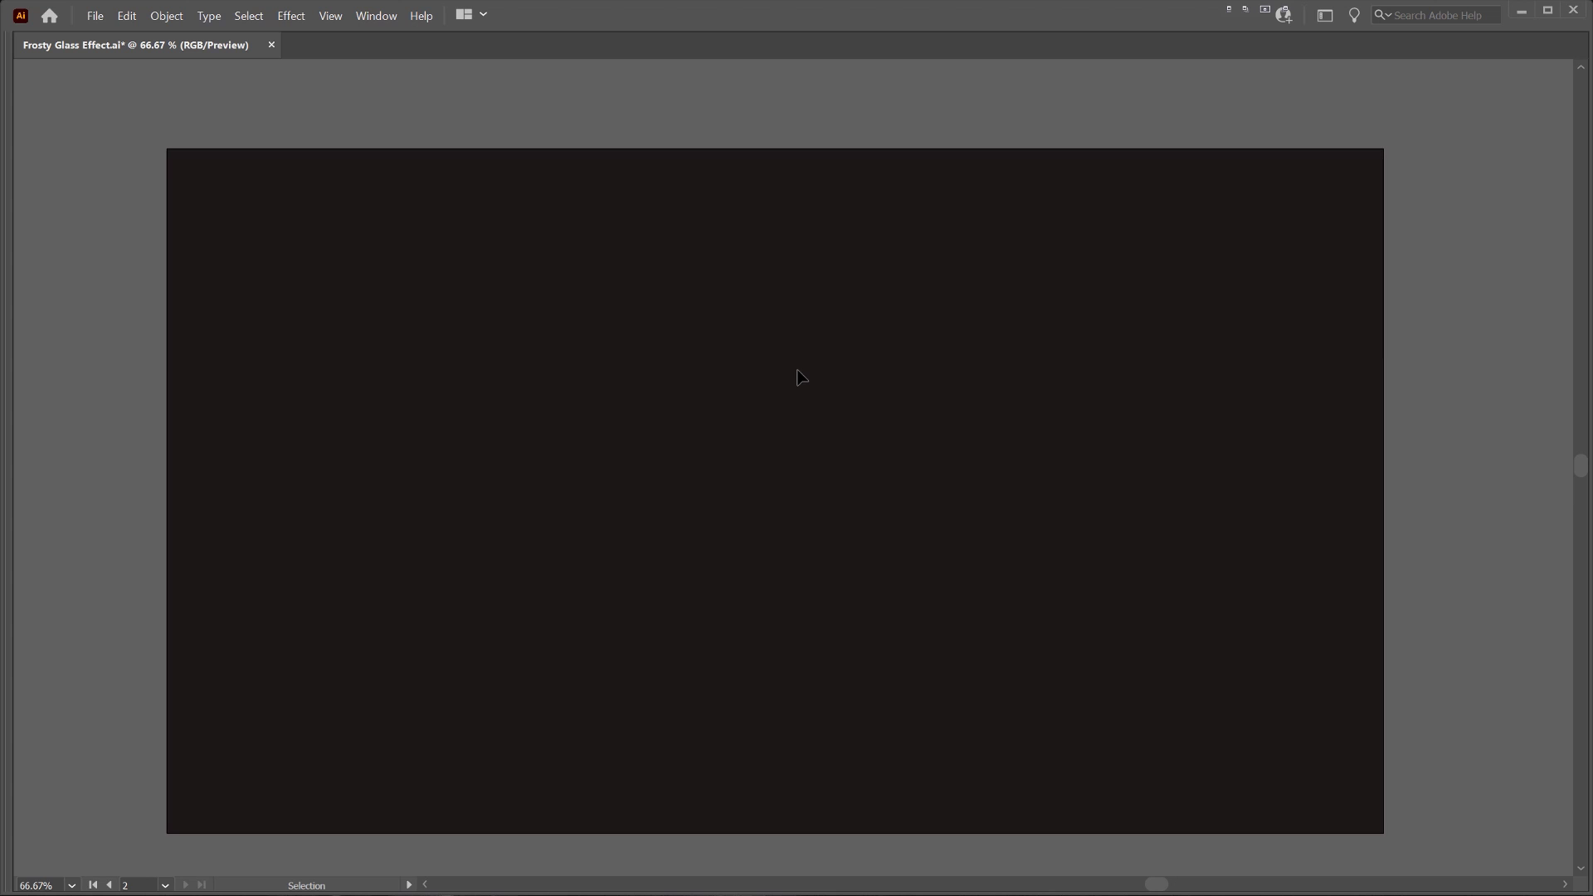
left_click_drag(575, 398, 648, 403)
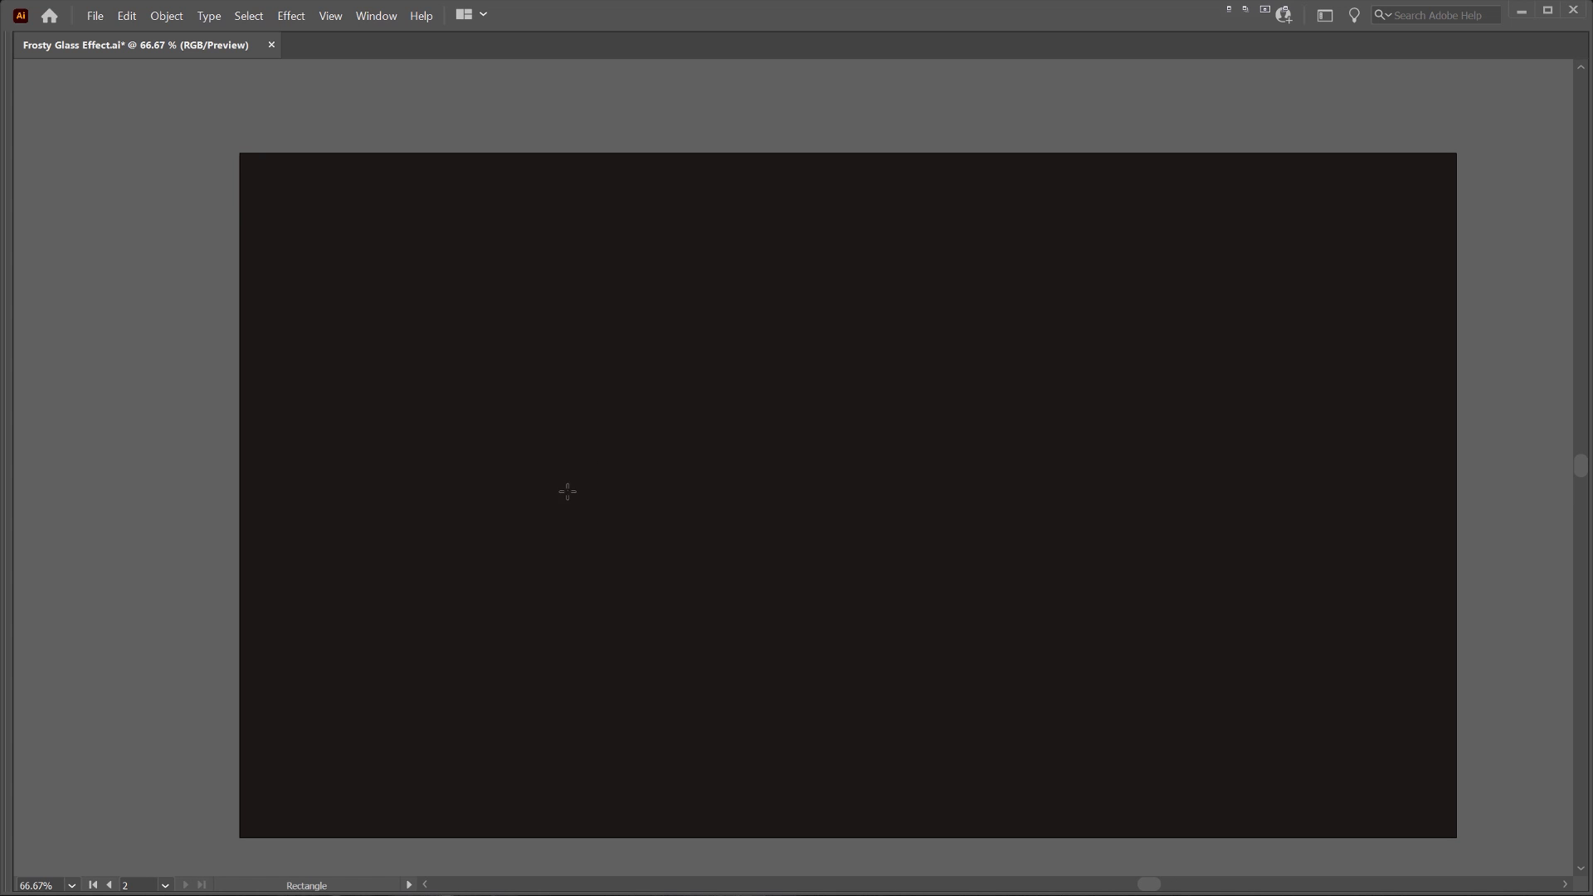
mouse_move(570, 526)
left_mouse_down()
mouse_move(640, 658)
mouse_move(736, 750)
mouse_move(775, 732)
mouse_move(720, 777)
mouse_move(663, 753)
mouse_move(846, 803)
mouse_move(525, 664)
mouse_move(564, 718)
mouse_move(619, 753)
mouse_move(704, 751)
left_mouse_up()
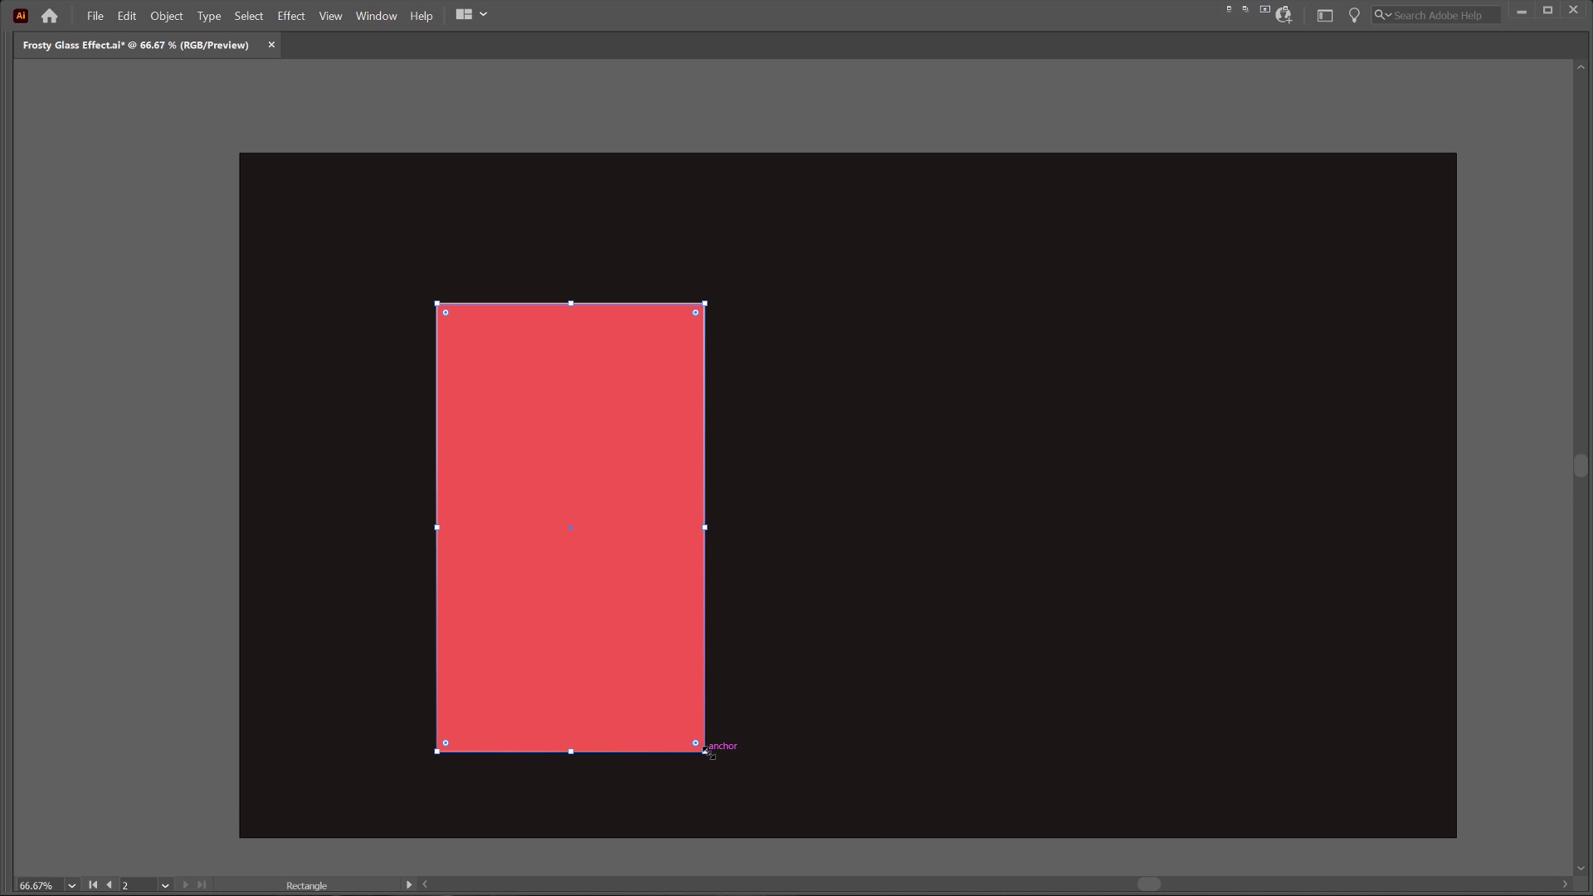
left_click_drag(652, 589, 662, 560)
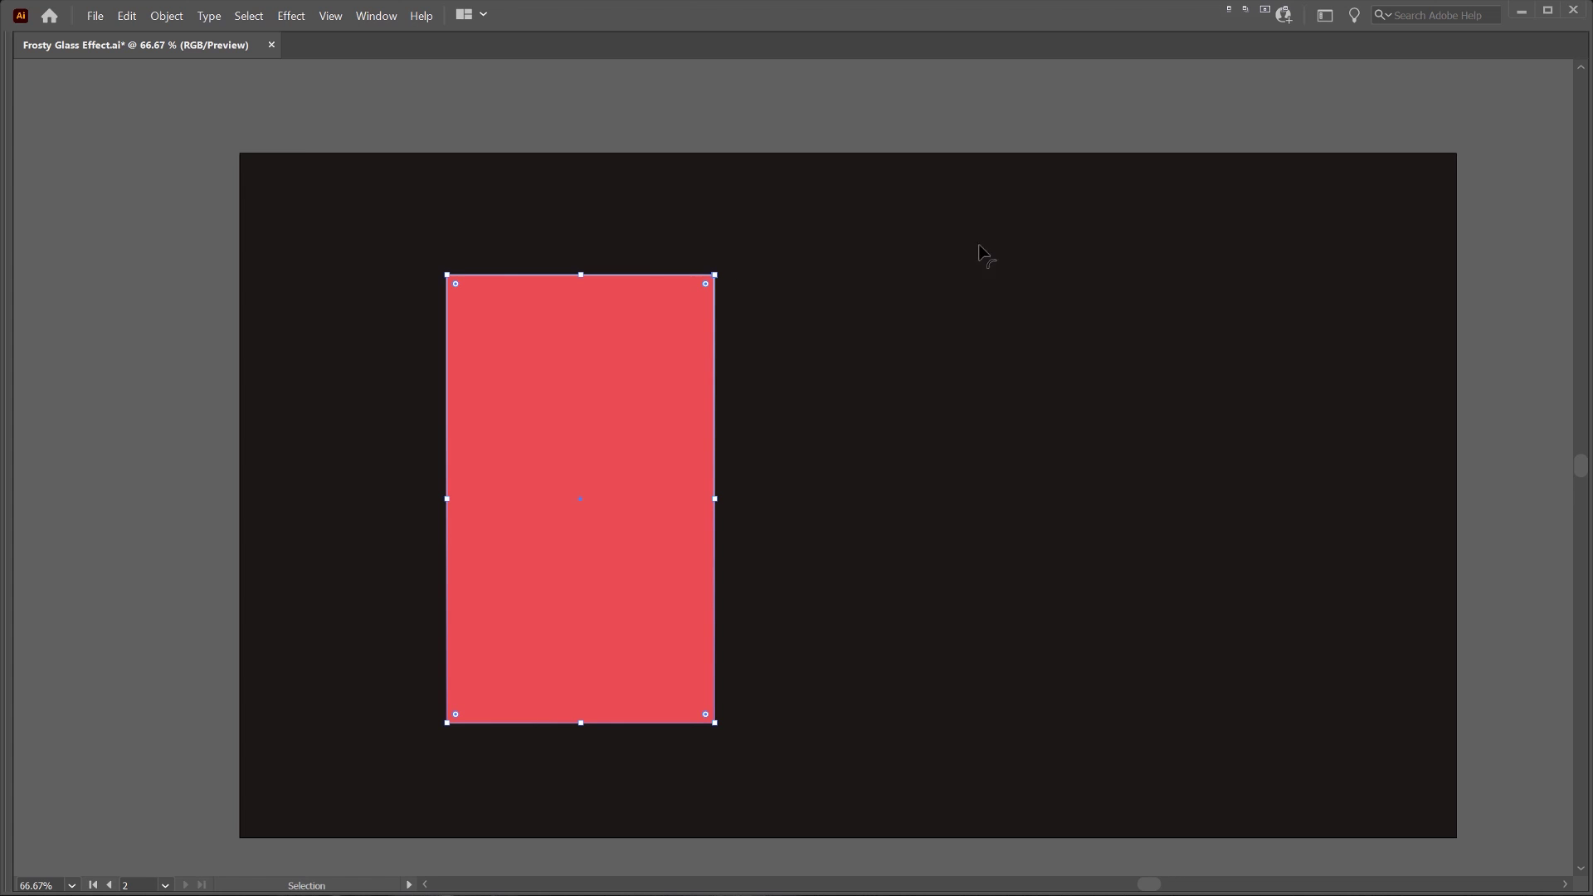
Give the rectangle a white fill and no stroke
key("Tab")
left_click(1359, 200)
left_click(1348, 200)
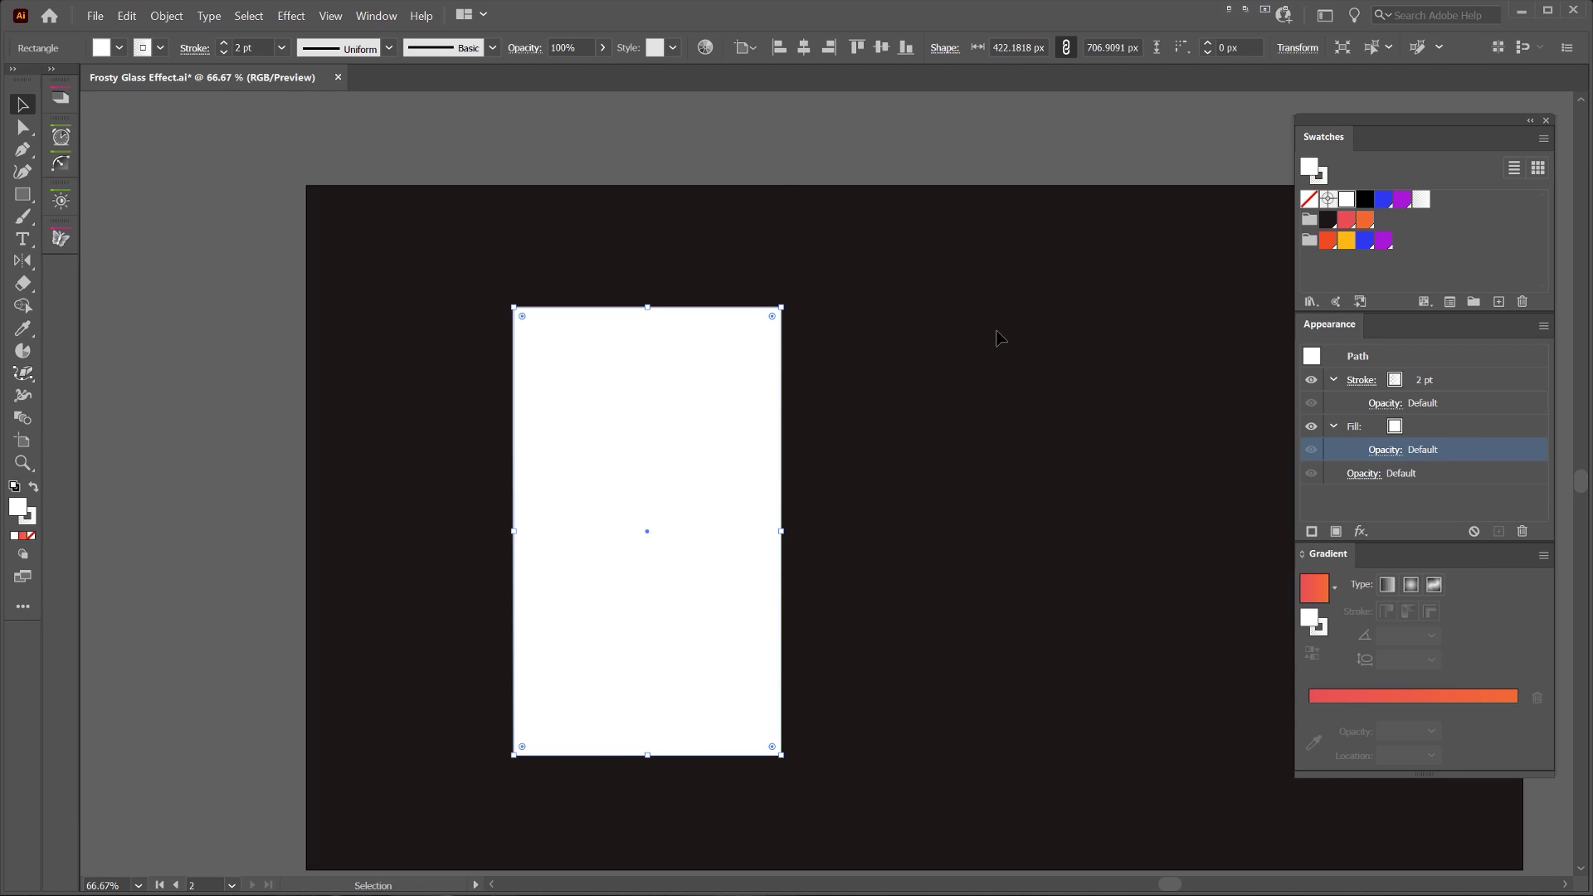
left_click(859, 312)
Round all four corners of the white rectangle to a radius of about 20 px
scroll(756, 311, "up", 2)
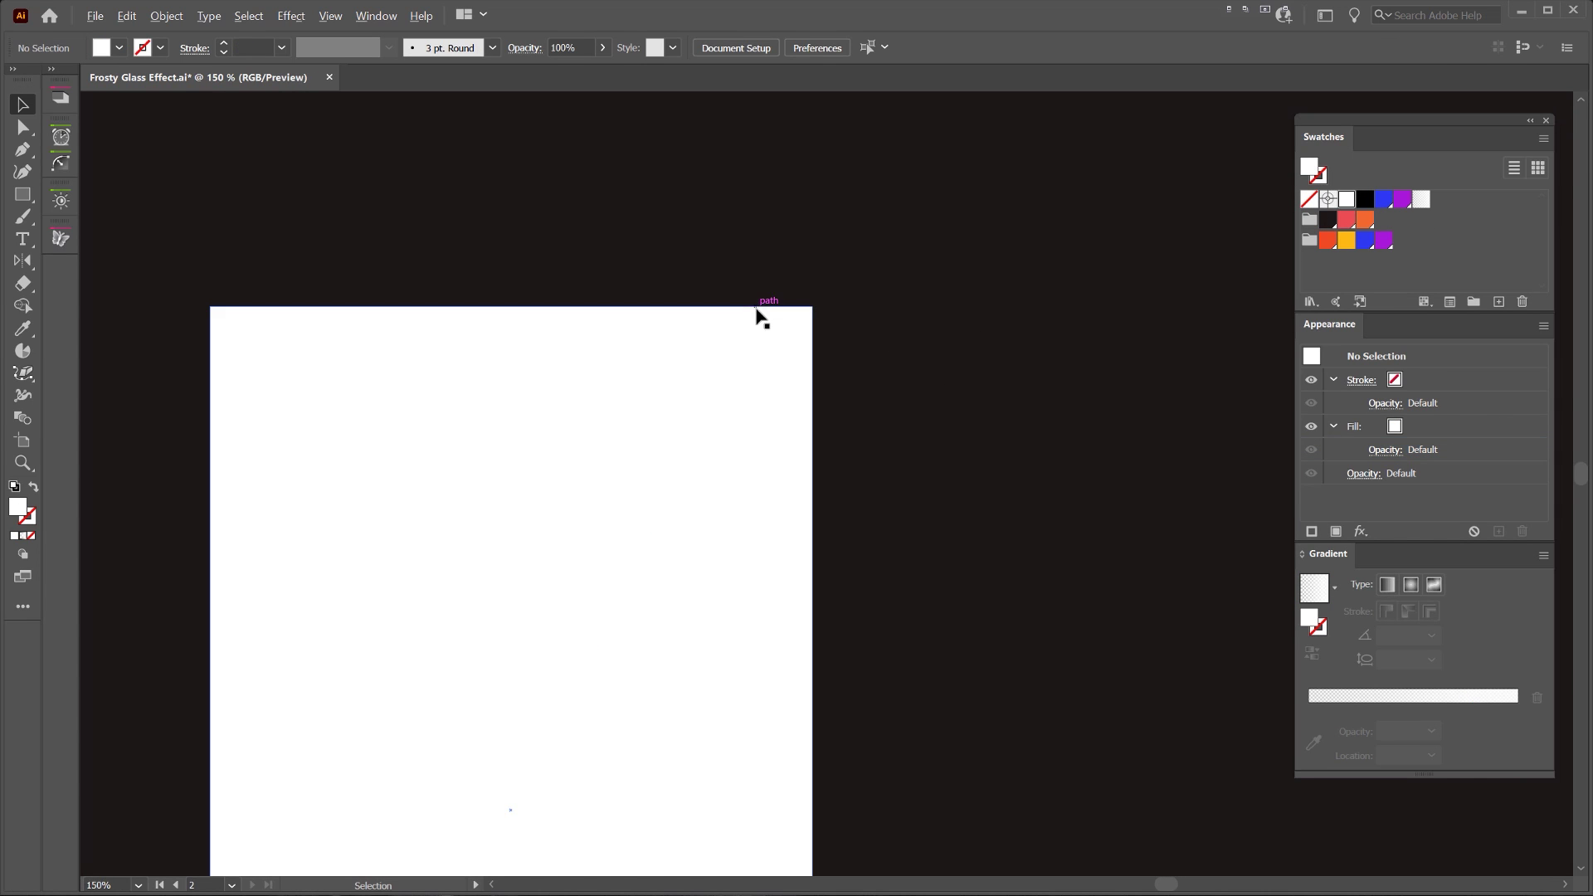
key("Tab")
key("a")
left_click(714, 306)
key("space")
left_click_drag(541, 306, 576, 179)
left_click_drag(477, 342, 556, 448)
scroll(812, 263, "up", 2)
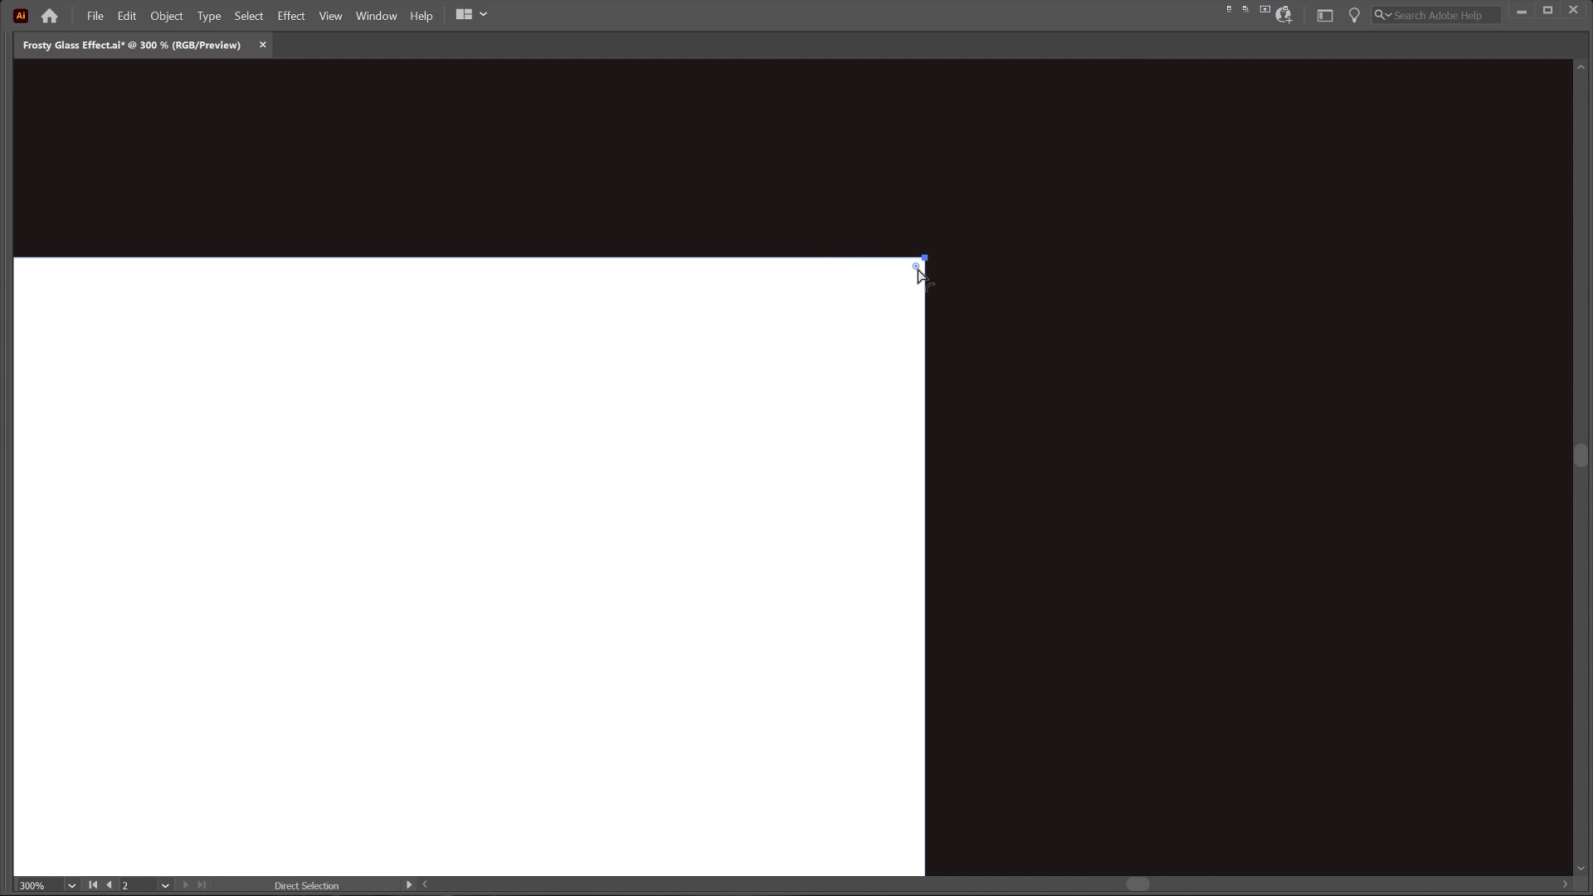
left_click_drag(917, 270, 865, 322)
scroll(869, 323, "down", 4, "alt")
left_click(971, 582)
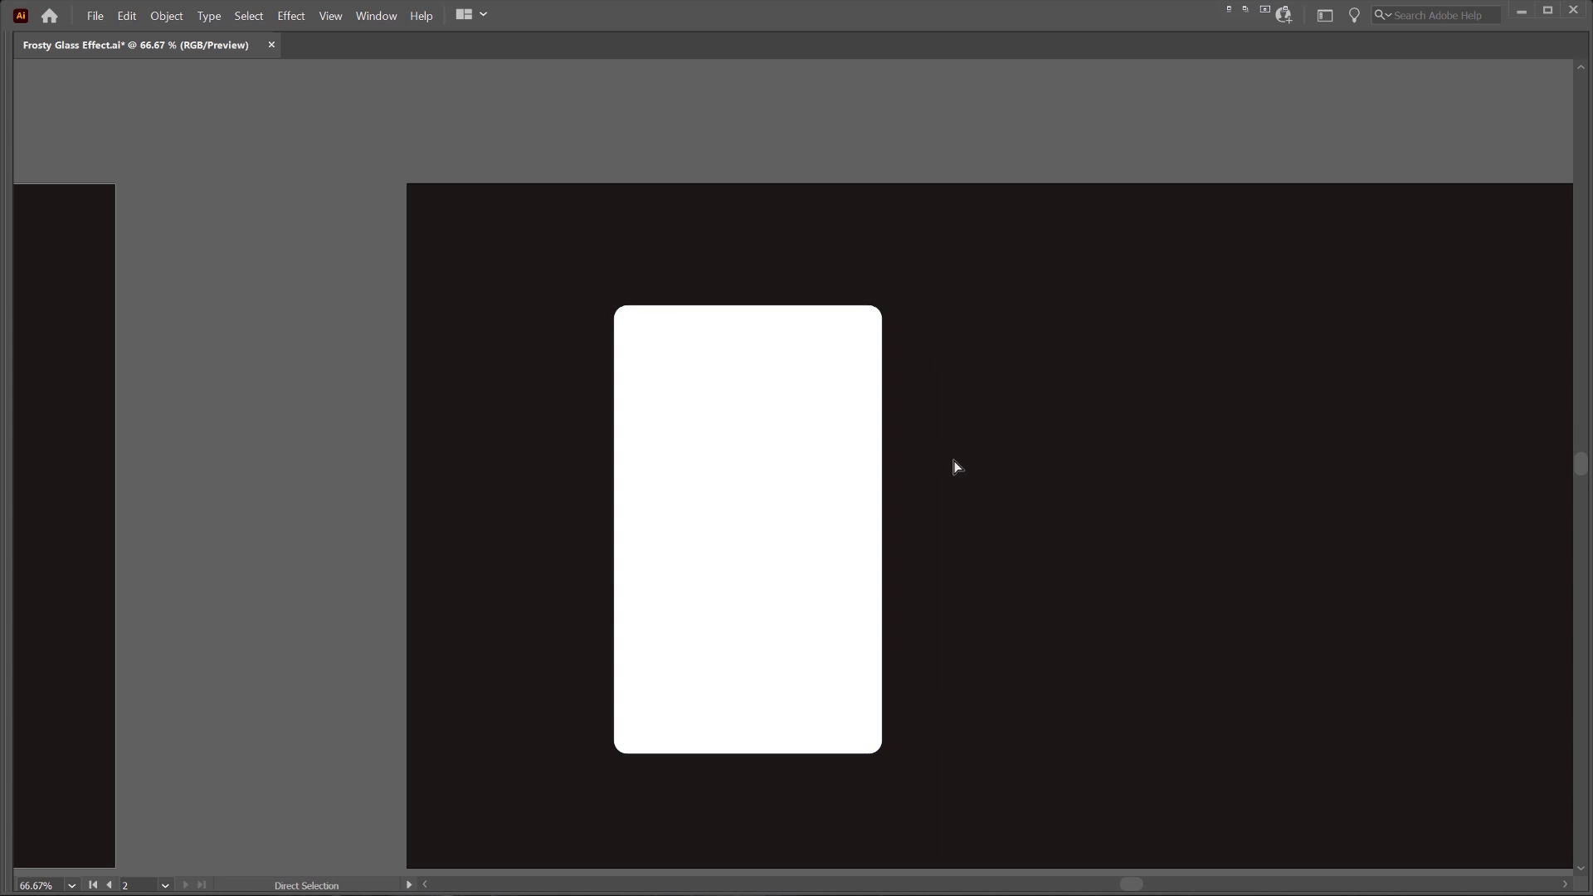
Fill the rounded white card with the transparent-to-white linear gradient and place its end stop at 100%
scroll(630, 307, "up", 3, "alt")
scroll(711, 324, "down", 4, "alt")
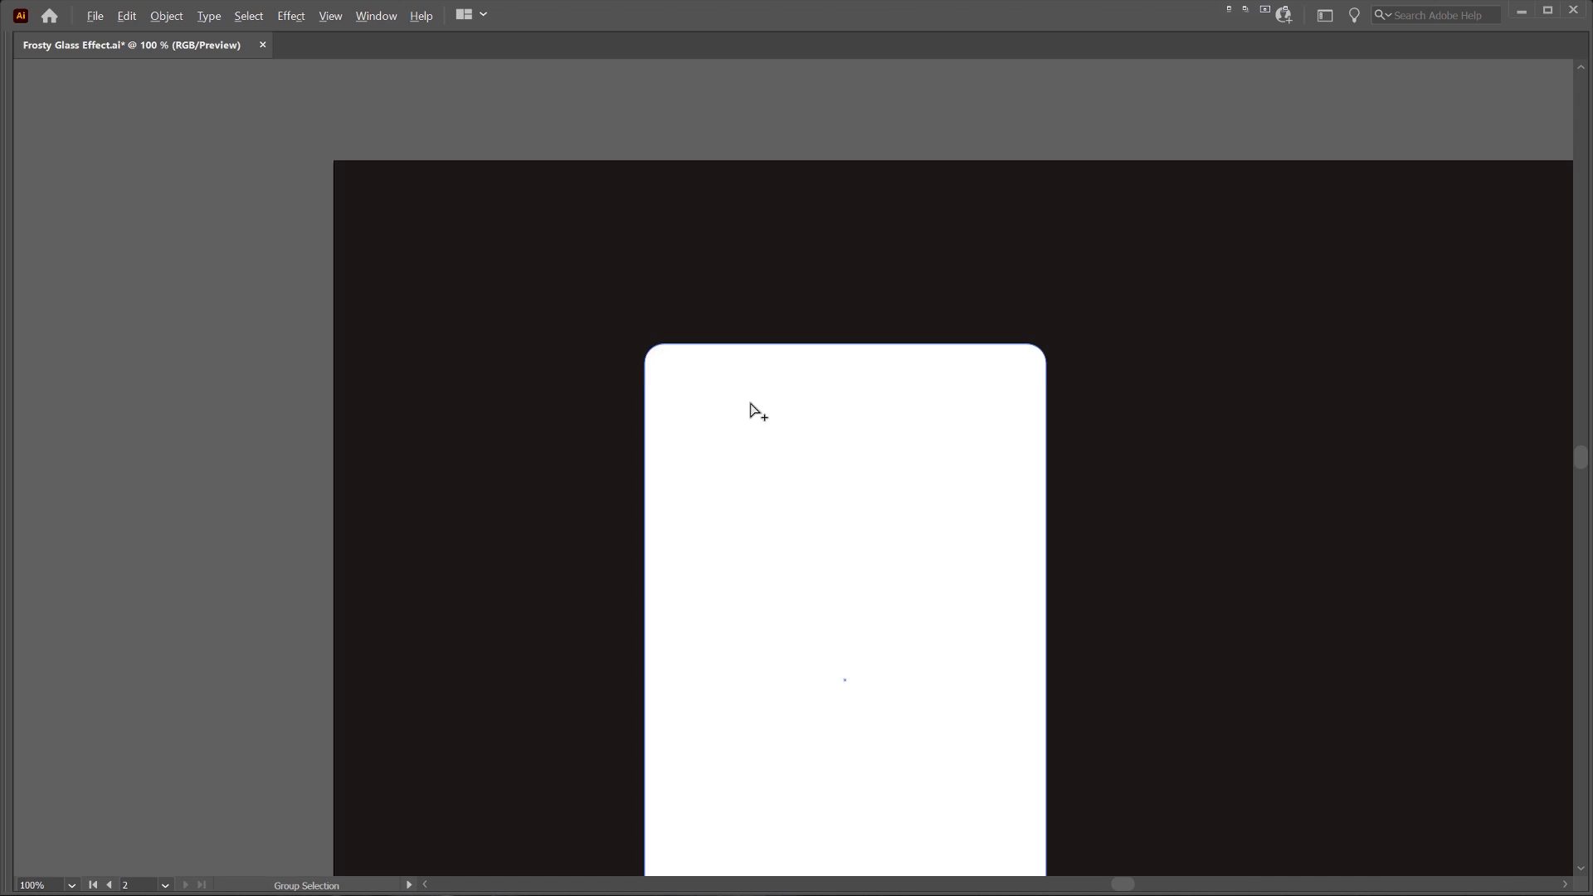
left_click(746, 371, "alt")
key("v")
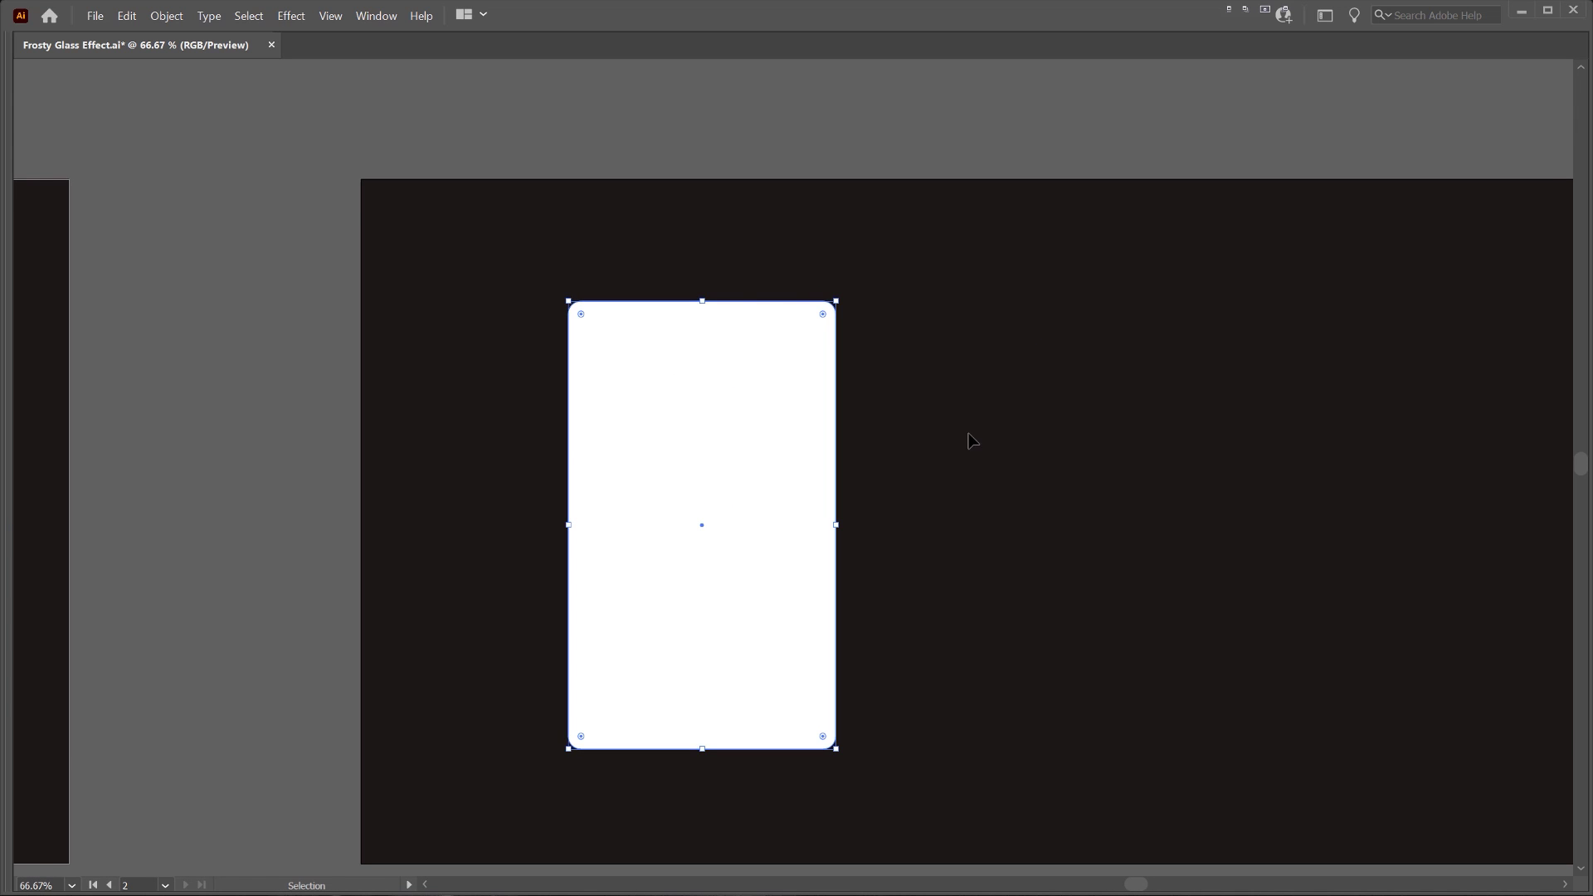
key("Tab")
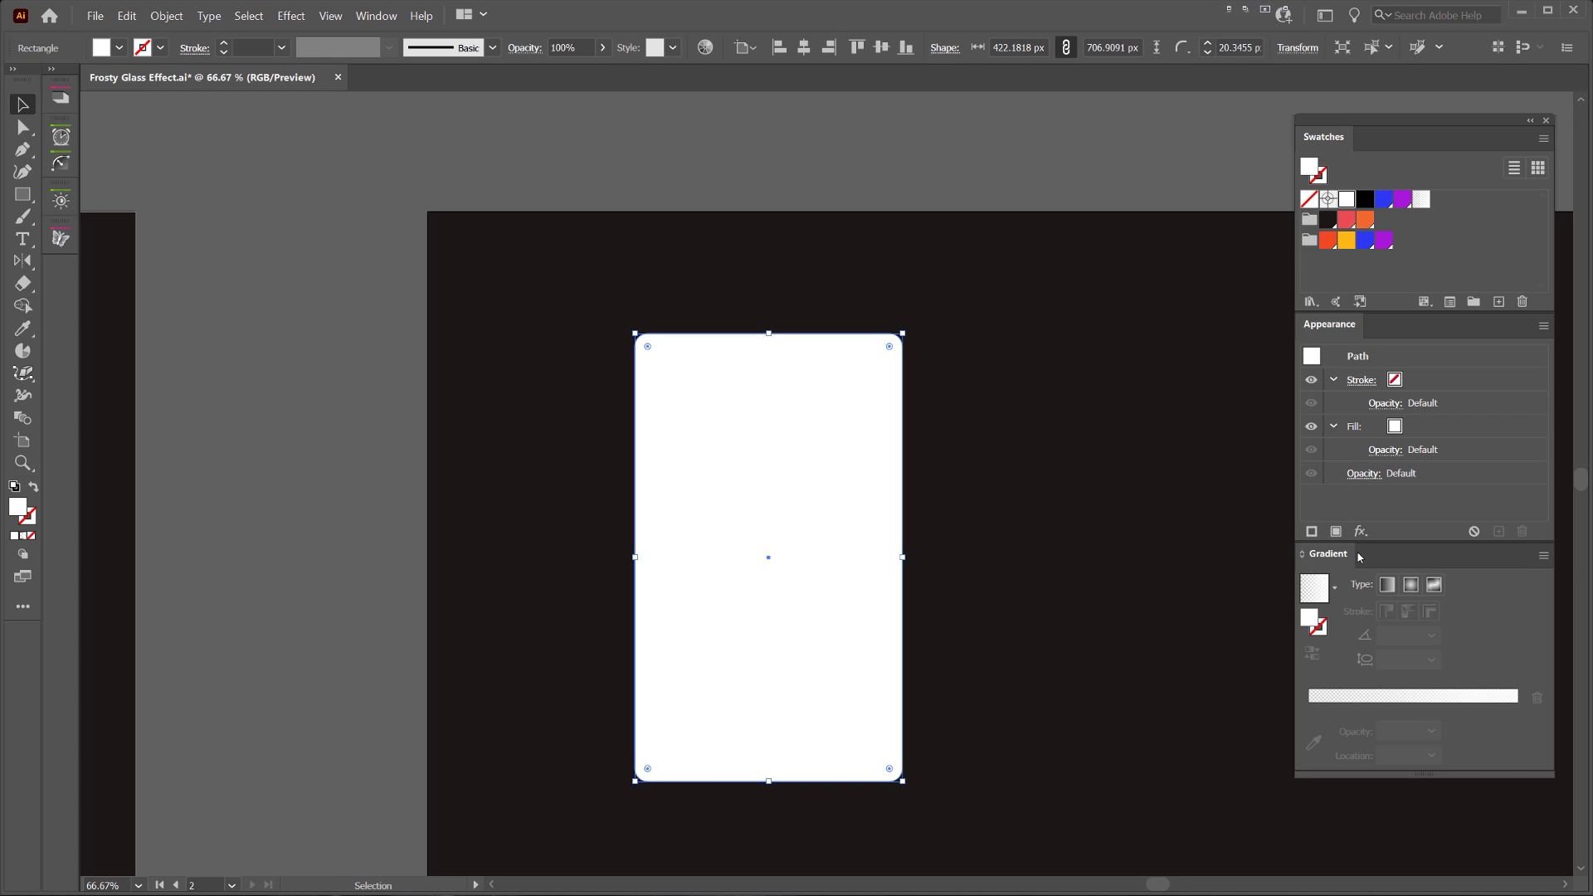
left_click_drag(1376, 543, 1016, 363)
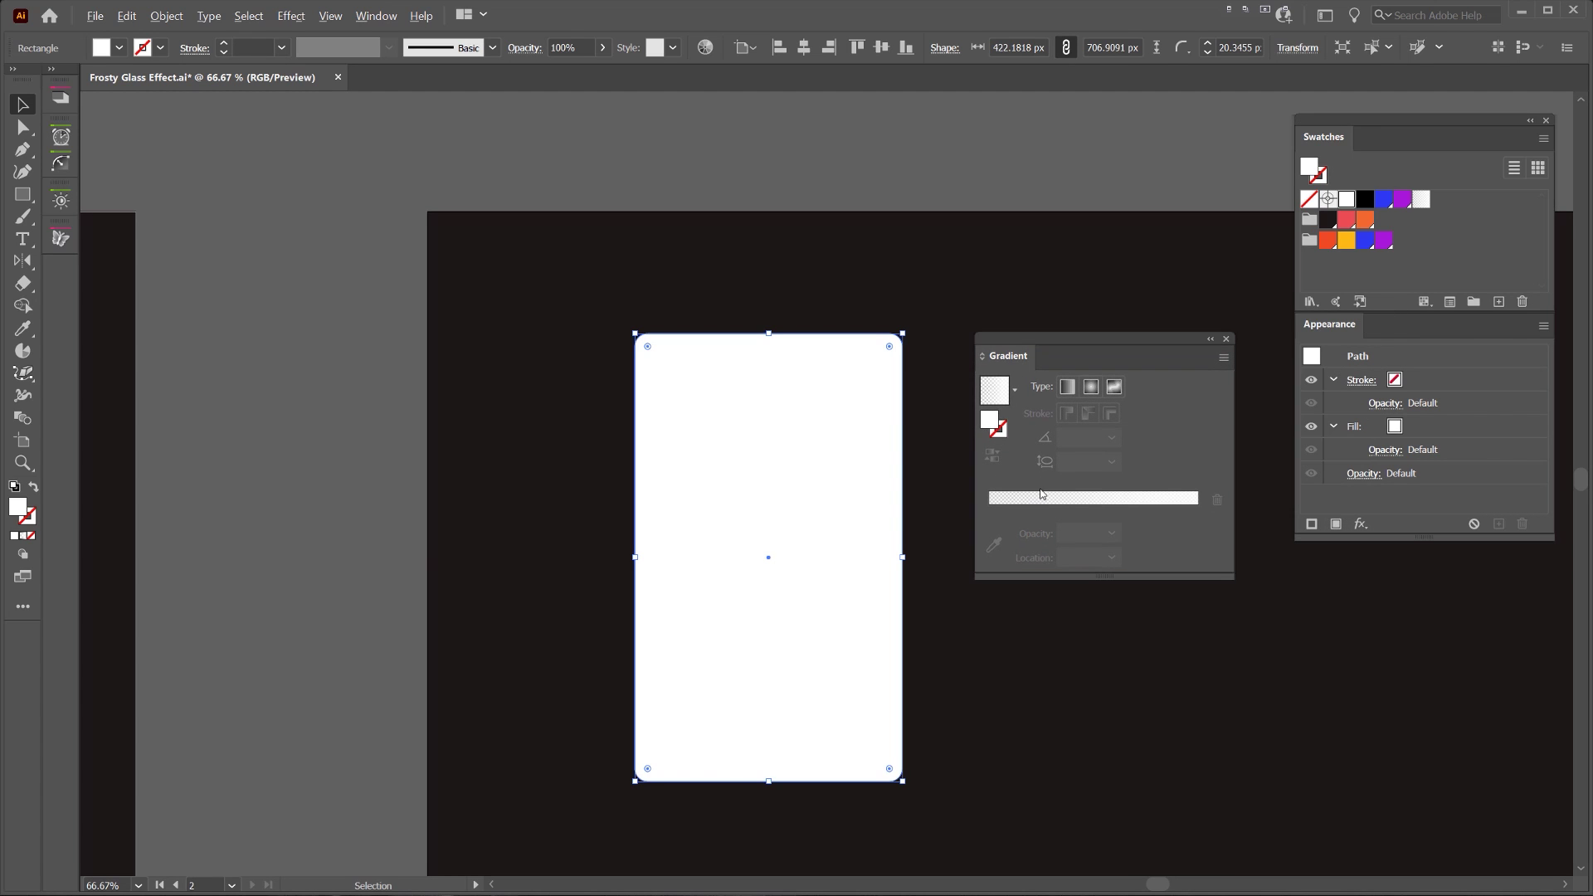
left_click(1055, 500)
left_click_drag(1149, 532, 1197, 532)
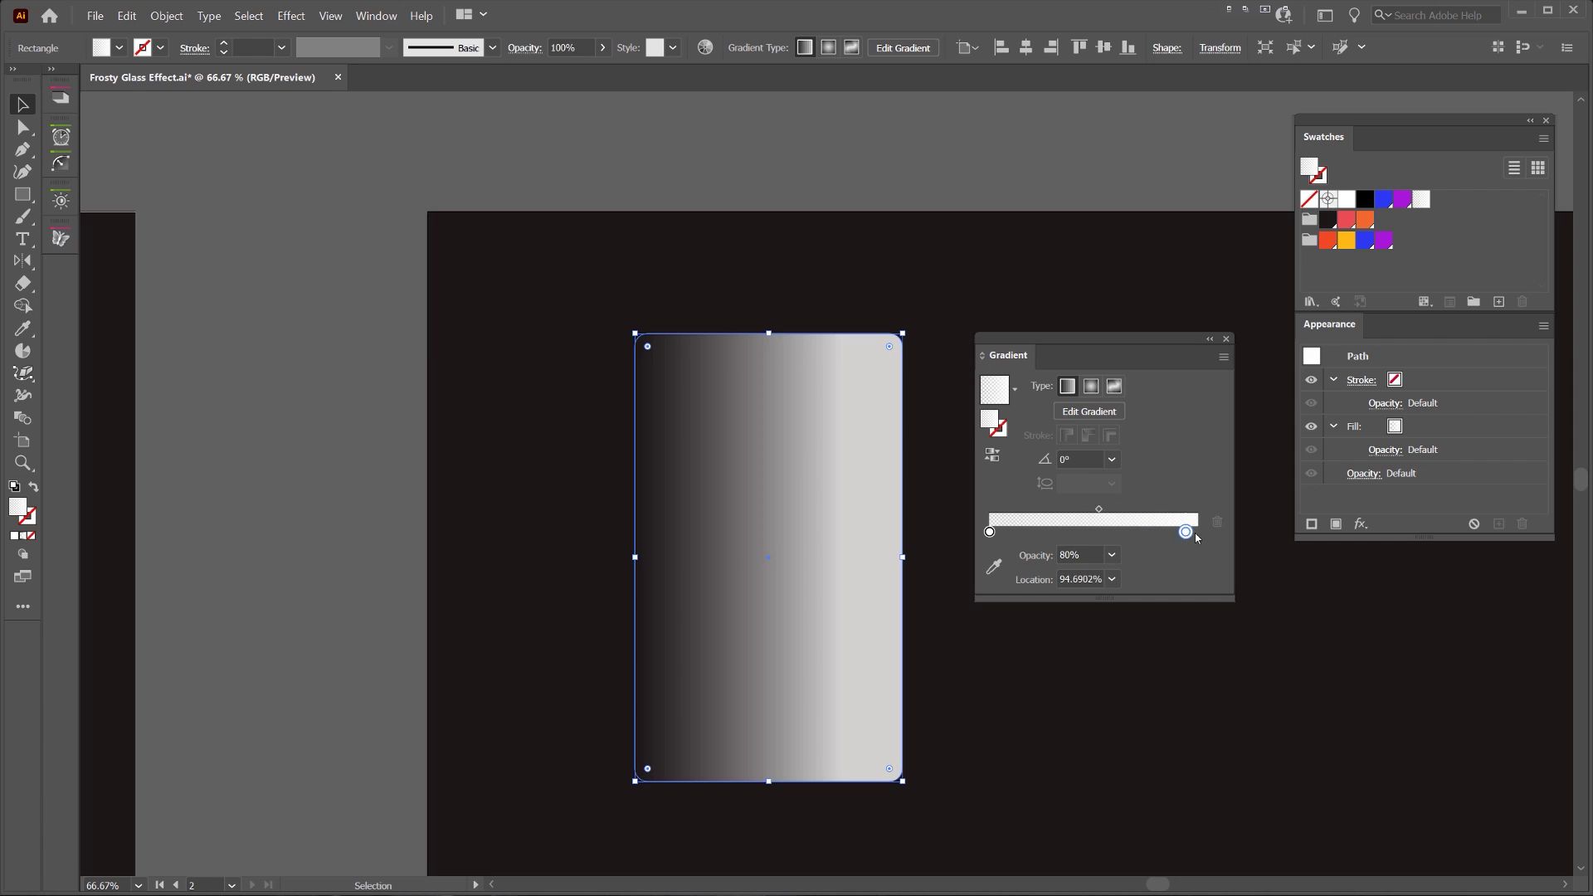
Set the opacity of the card gradient's end stop to 40%
left_click(989, 531)
left_click(1077, 549)
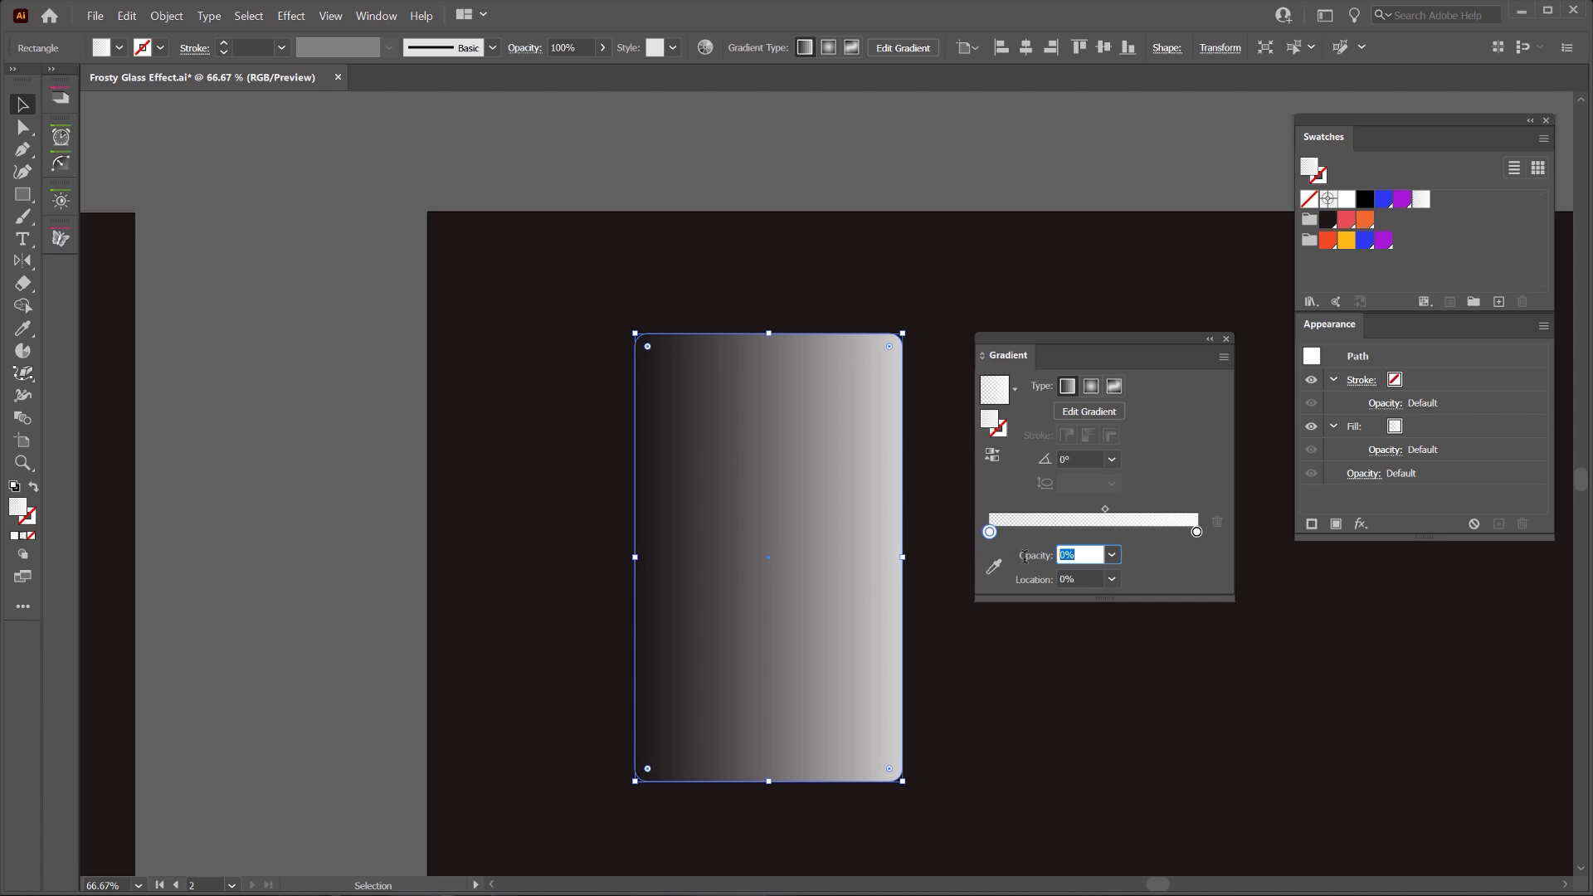
left_click(1196, 532)
left_click(1037, 556)
type("80")
key("Return")
type("40")
key("Return")
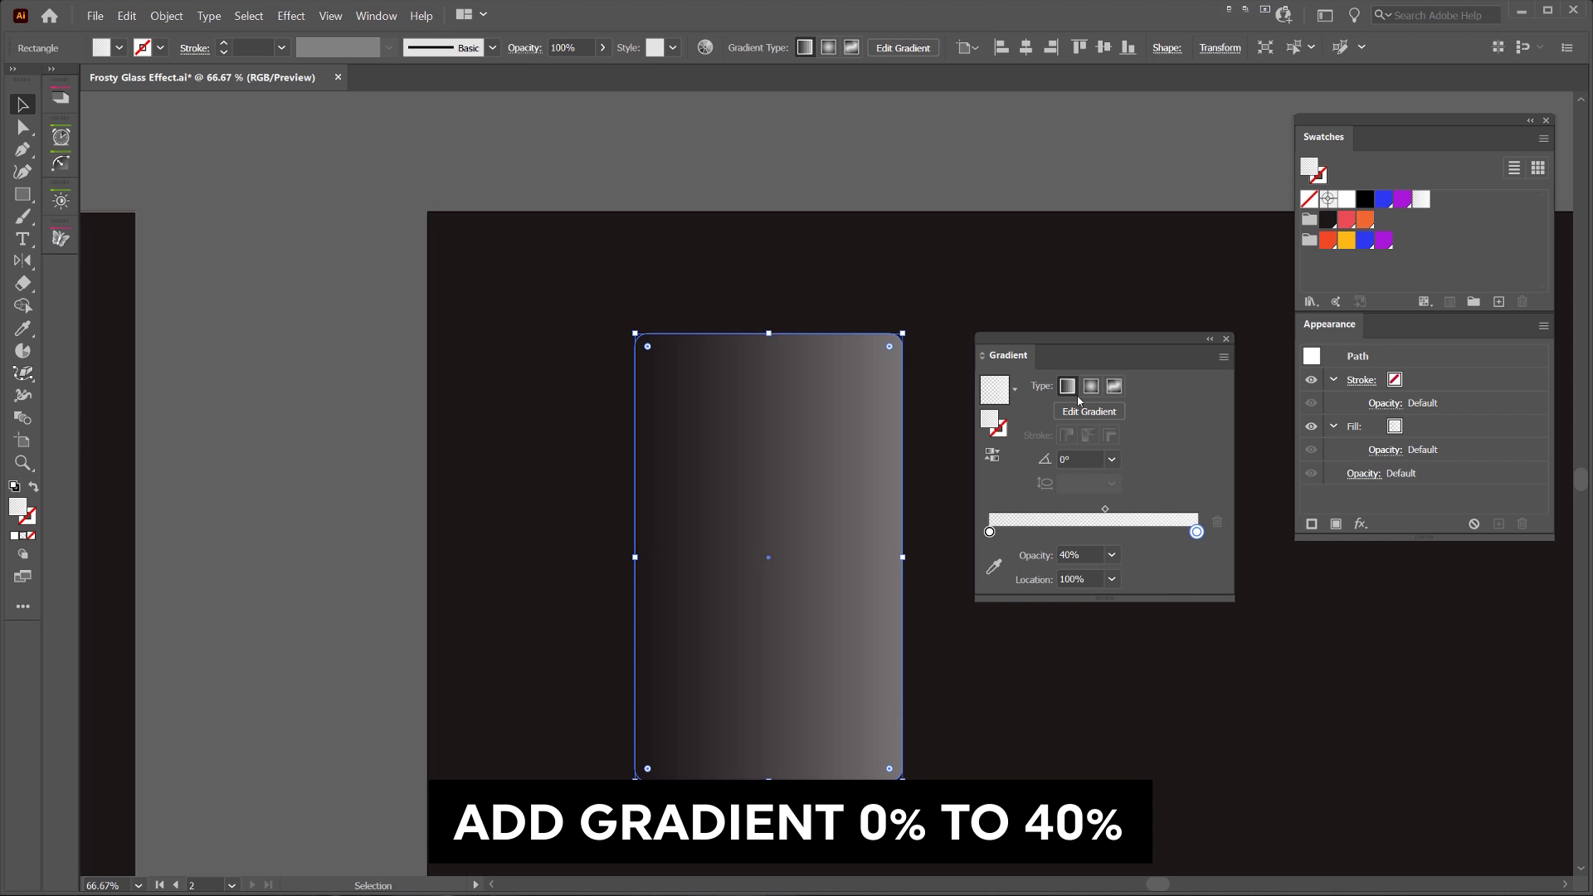
Set the angle of the card's fill gradient to 120°
left_click(1077, 458)
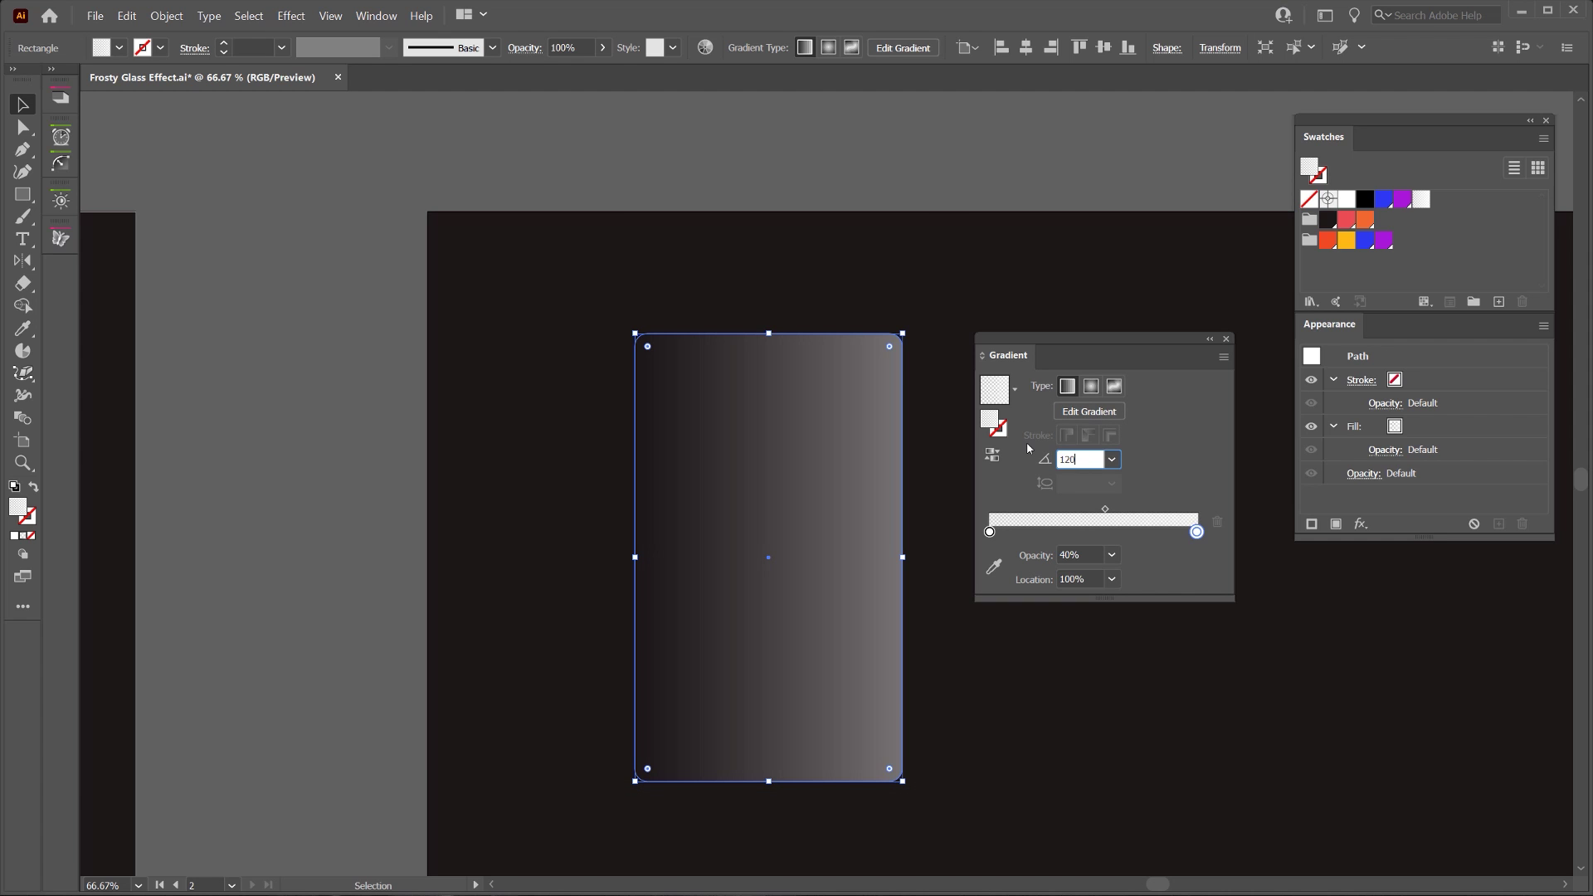
type("120")
key("Return")
scroll(707, 355, "up", 4)
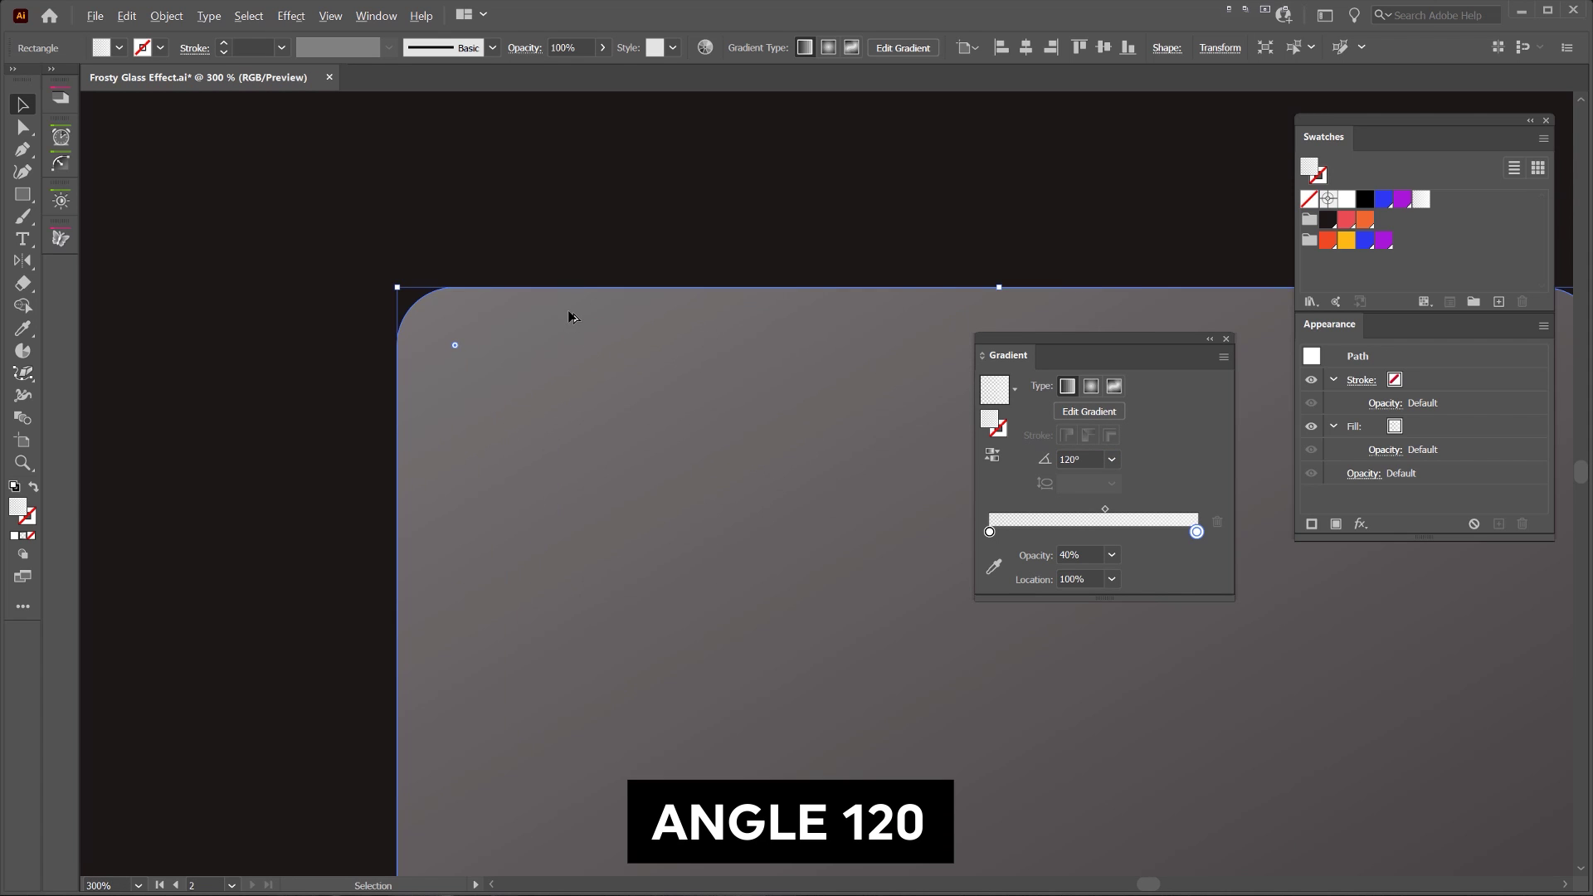
scroll(581, 306, "down", 4)
left_click(597, 291)
scroll(697, 695, "up", 2)
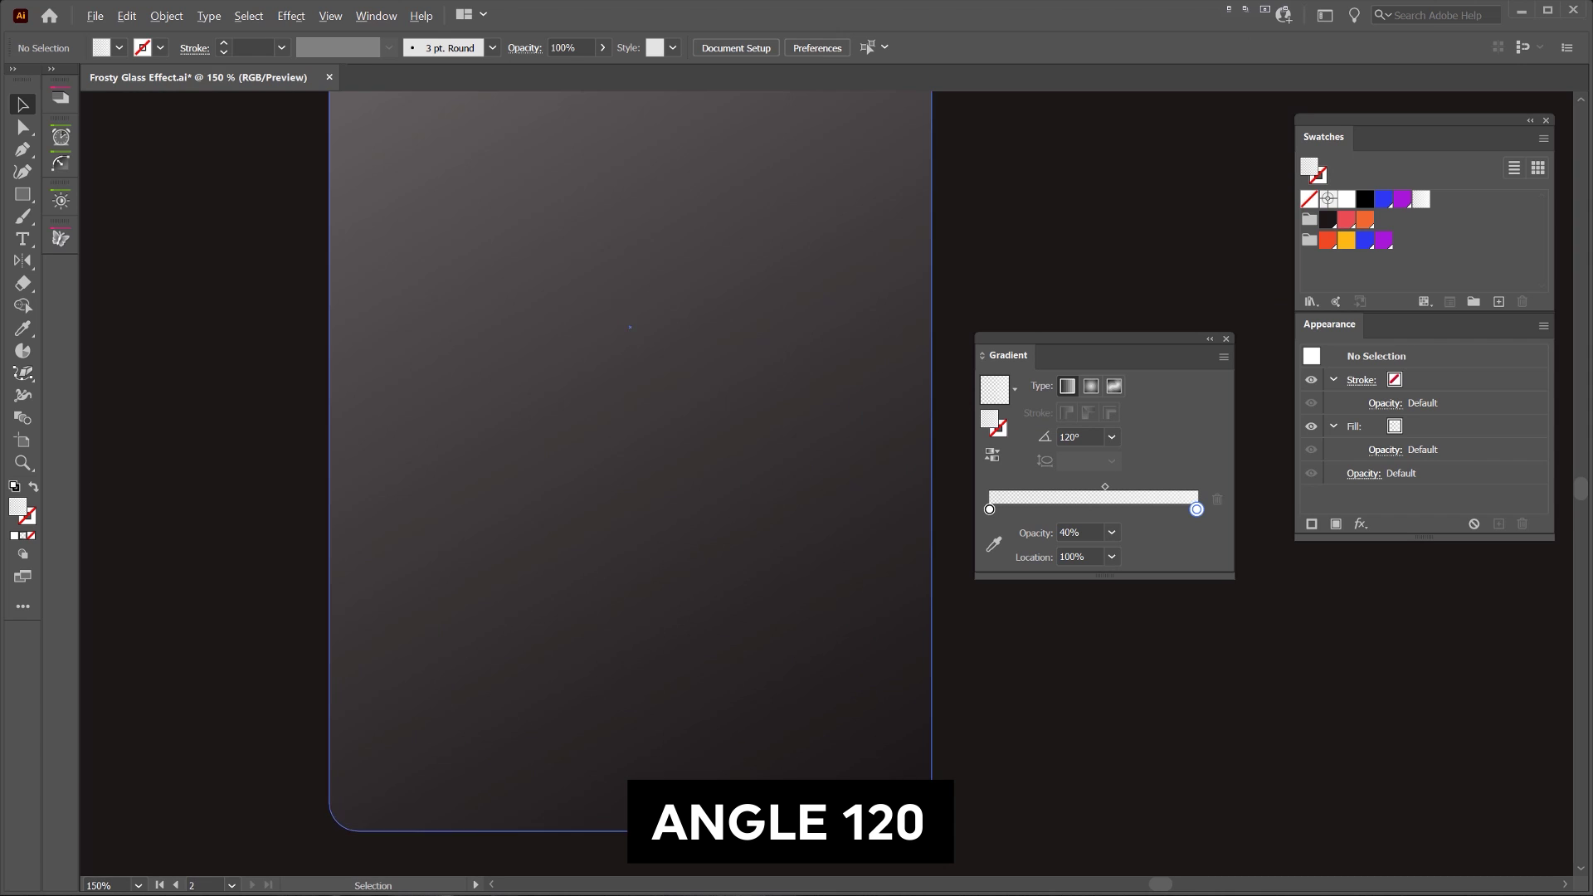
scroll(605, 437, "down", 1)
left_click_drag(584, 377, 634, 528)
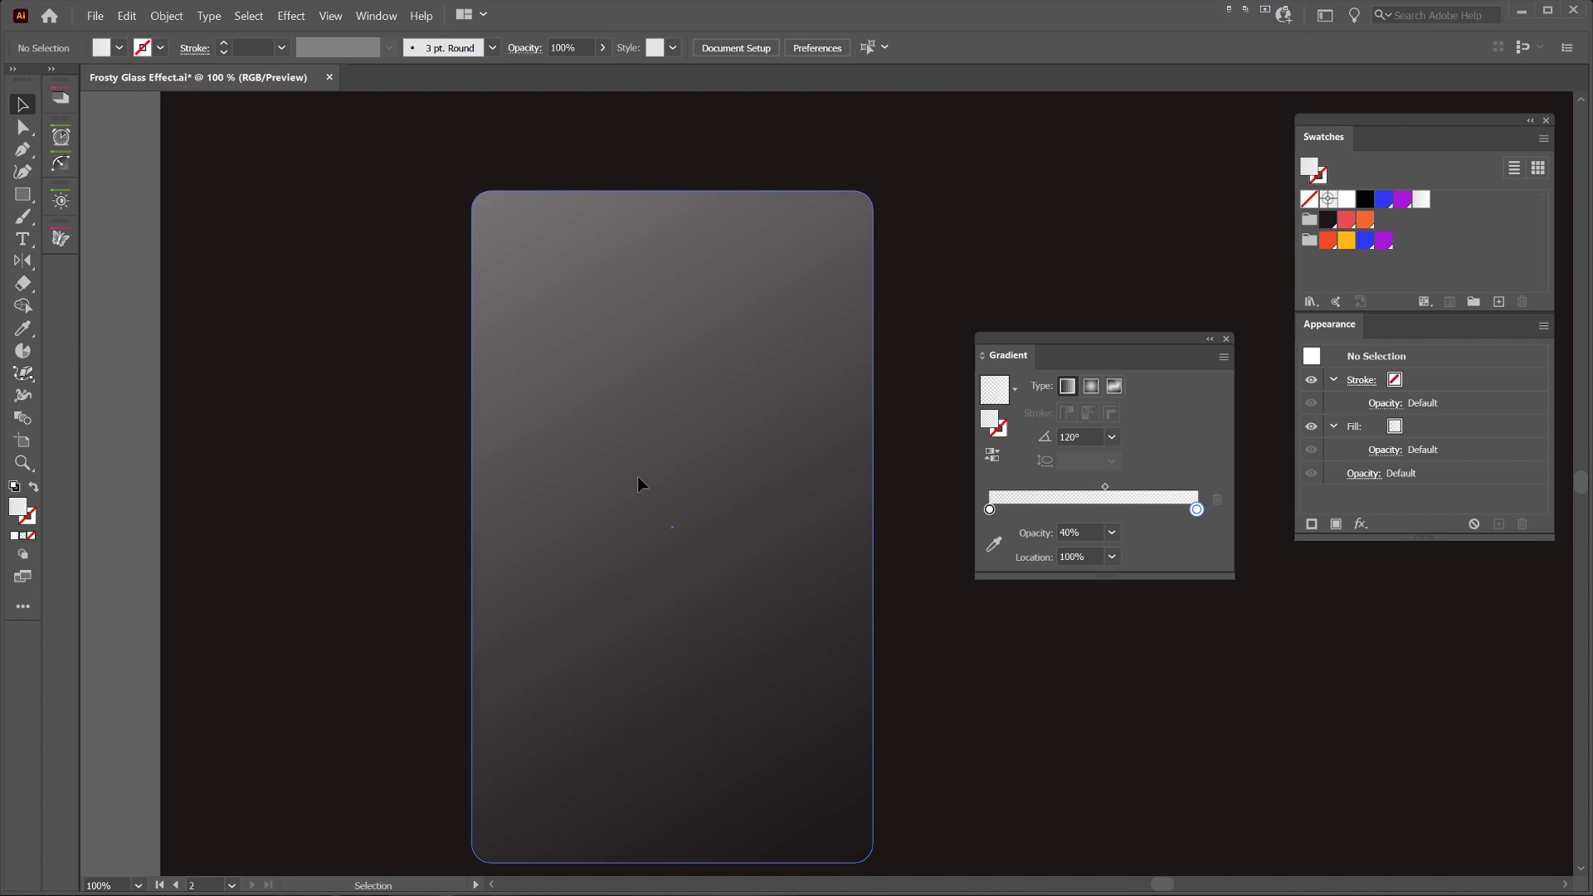
Add a white 1 pt stroke to the card
left_click(639, 482)
left_click(1013, 437)
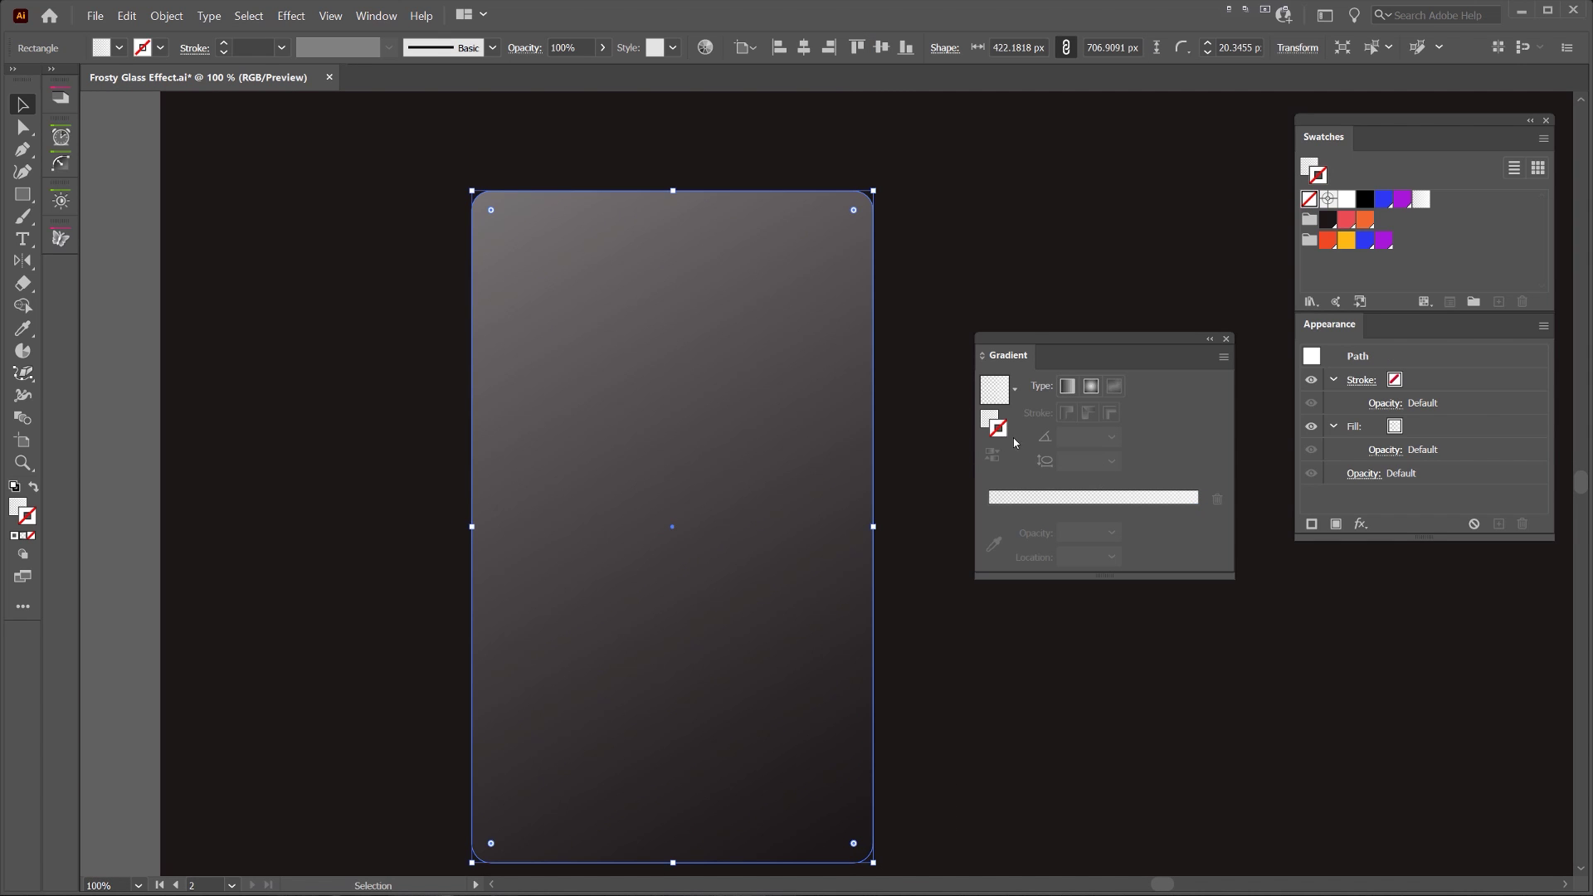
left_click(1346, 200)
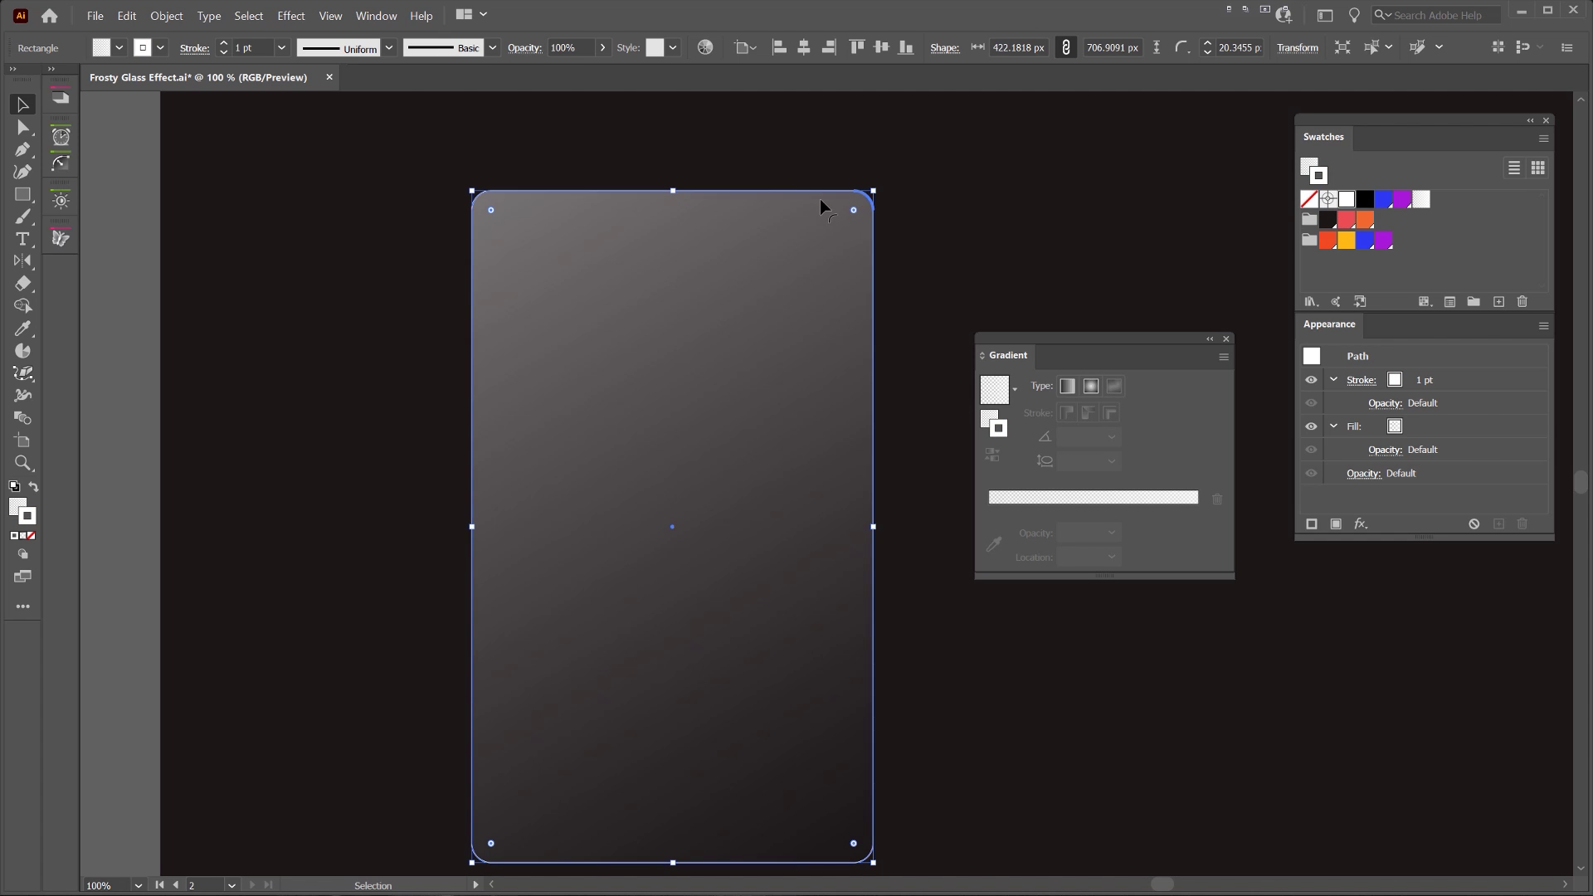
left_click(611, 152)
scroll(419, 192, "up", 6)
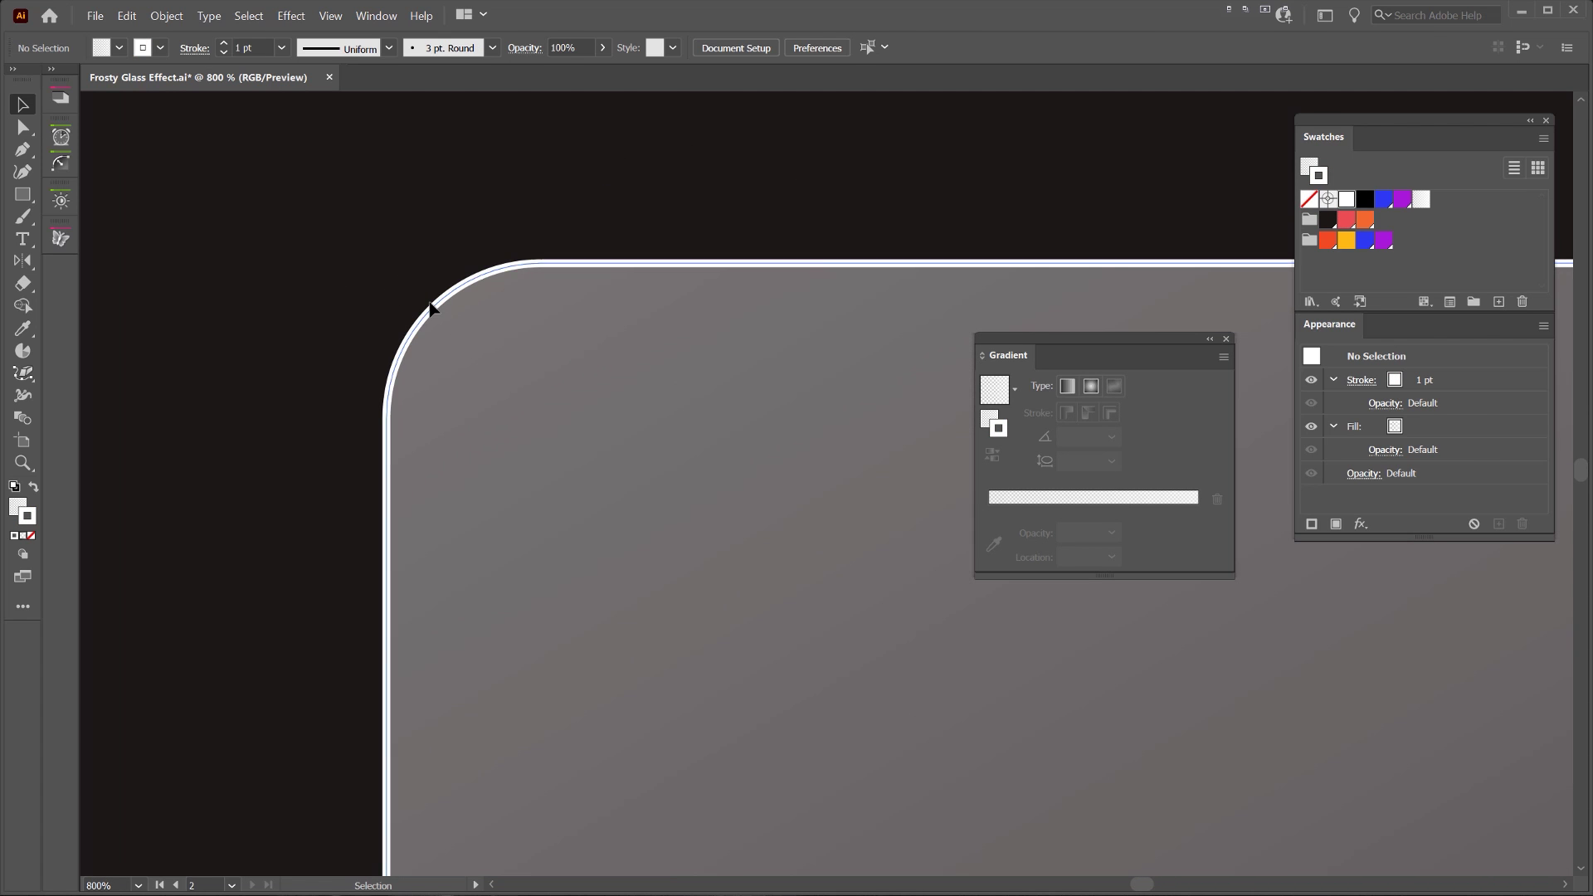
scroll(437, 310, "down", 5)
Try a heavier stroke weight on the card outline, and undo the change
left_click(712, 331)
left_click(223, 43)
left_click(518, 177)
scroll(534, 177, "down", 2)
key("ctrl+z")
left_click(534, 177)
scroll(525, 240, "up", 2)
scroll(1014, 209, "up", 3)
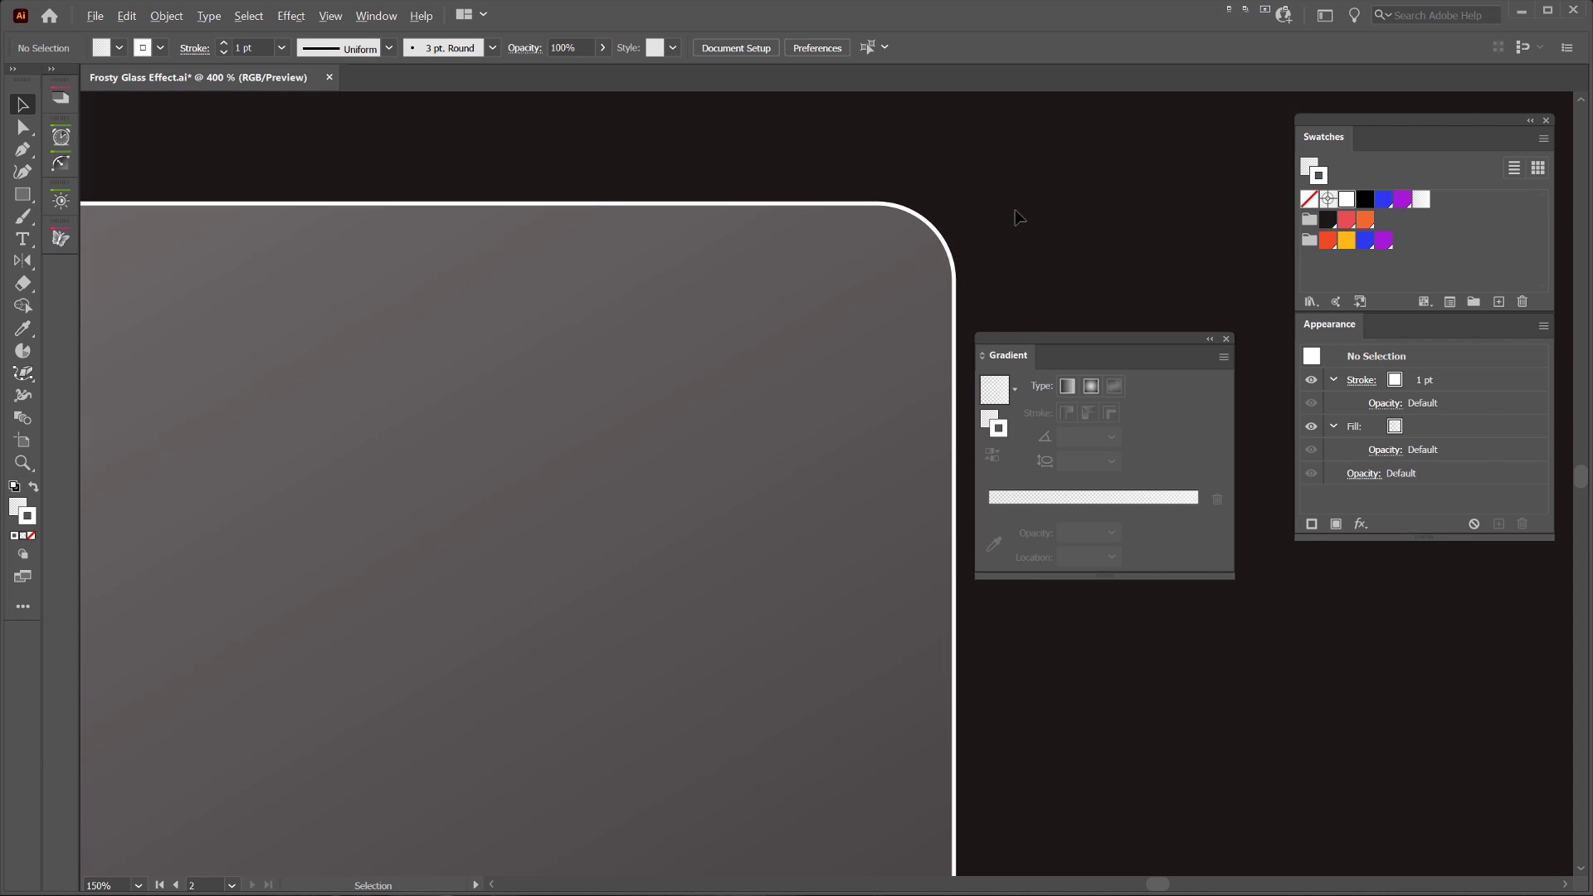
Apply the transparent-to-white linear gradient to the card's stroke, with 40% opacity at its end stop
scroll(1013, 209, "down", 3)
left_click(932, 227)
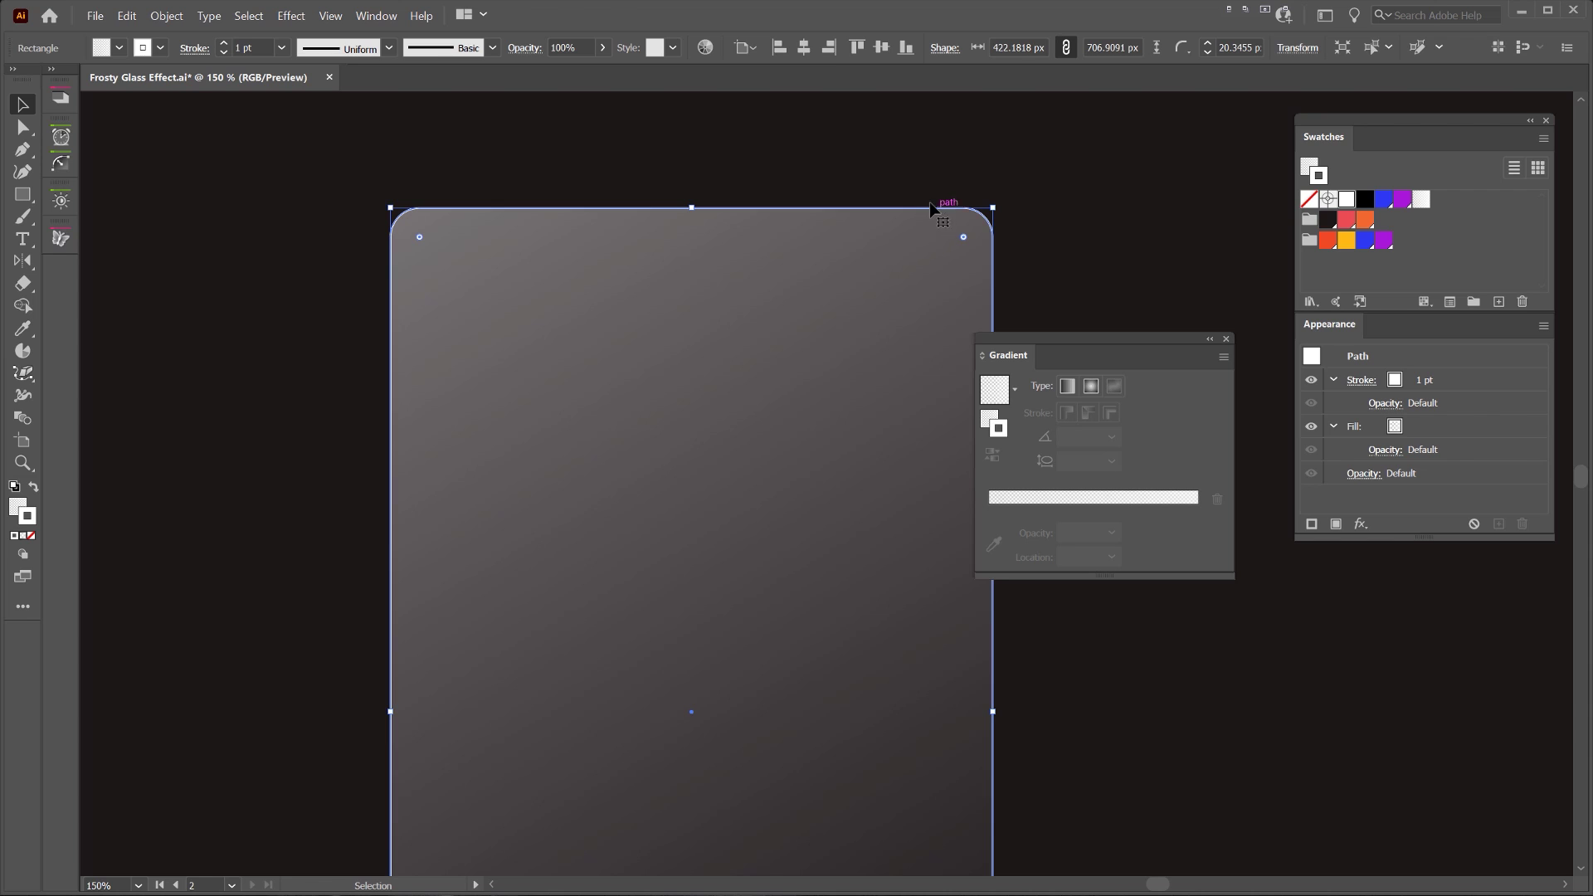
left_click_drag(1067, 339, 1096, 338)
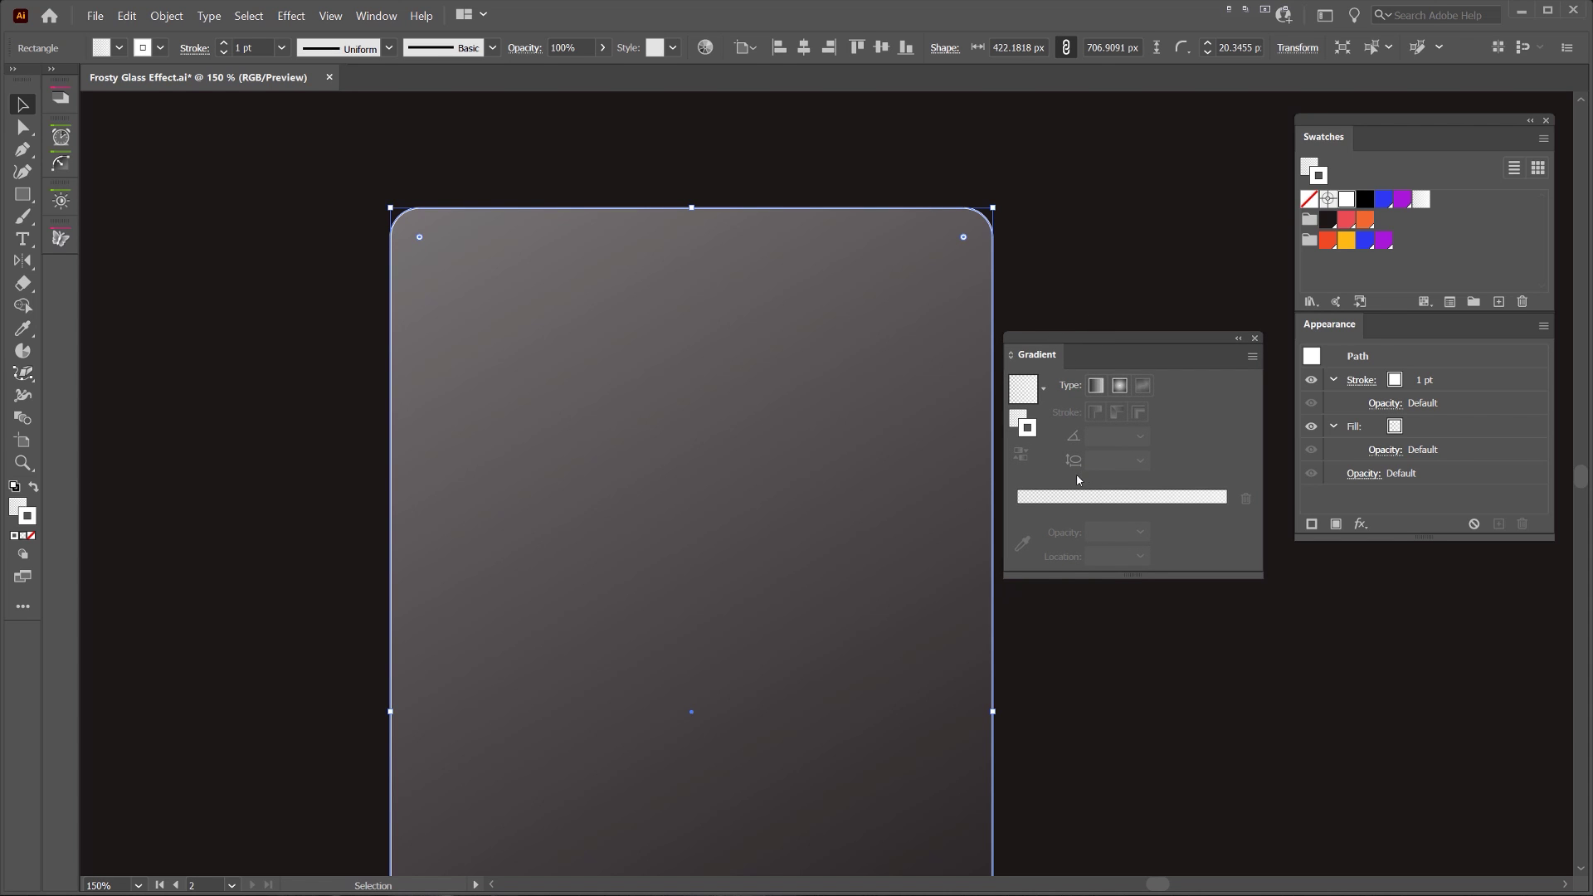
left_click(1075, 498)
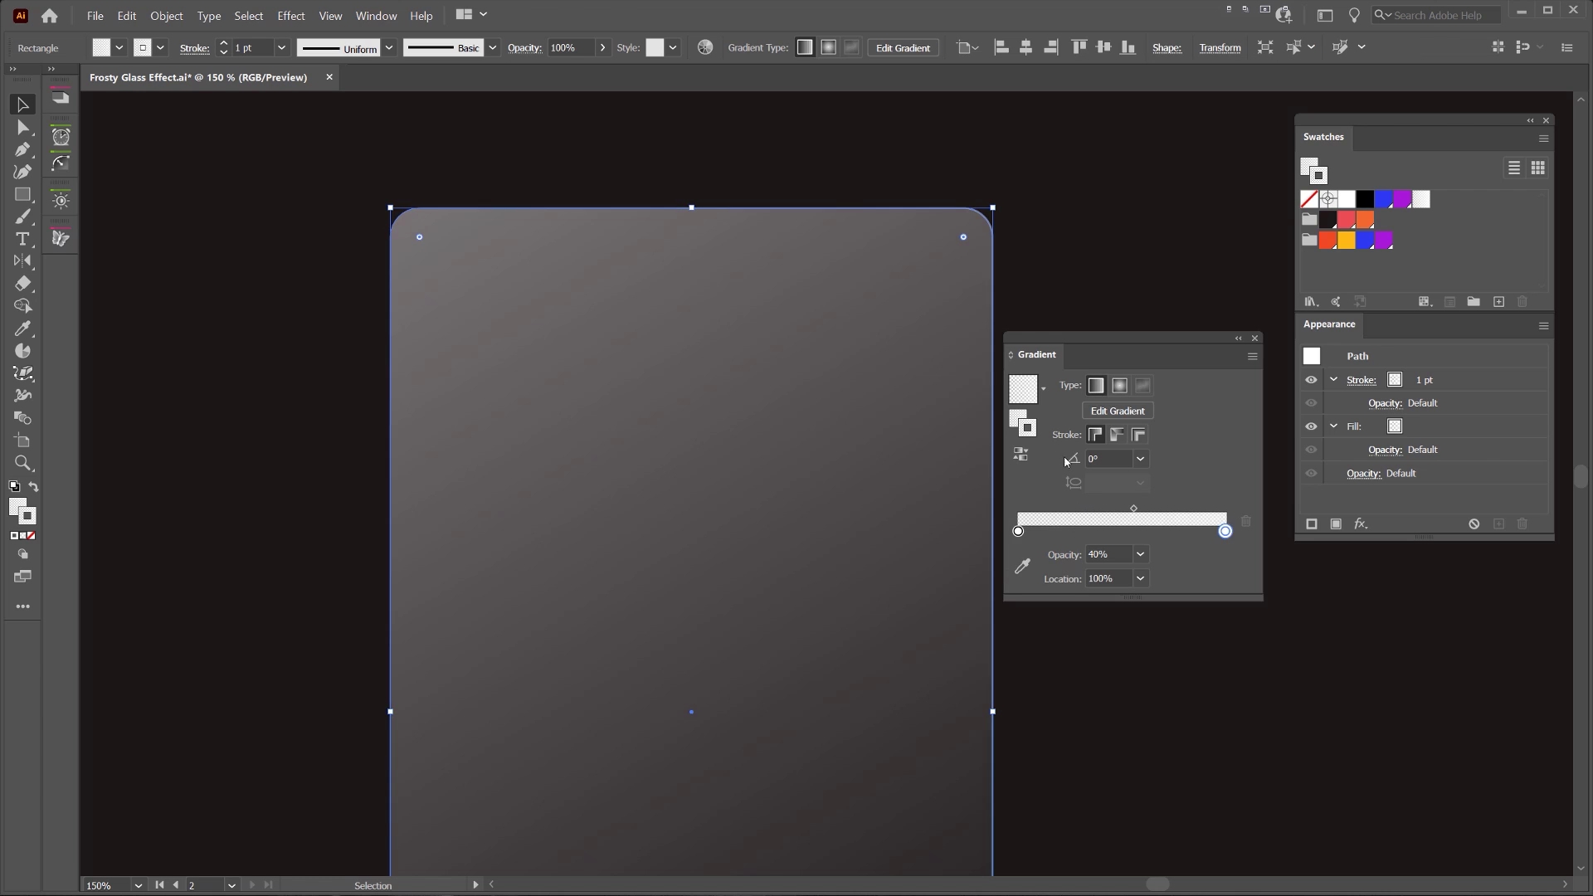
key("ctrl+z")
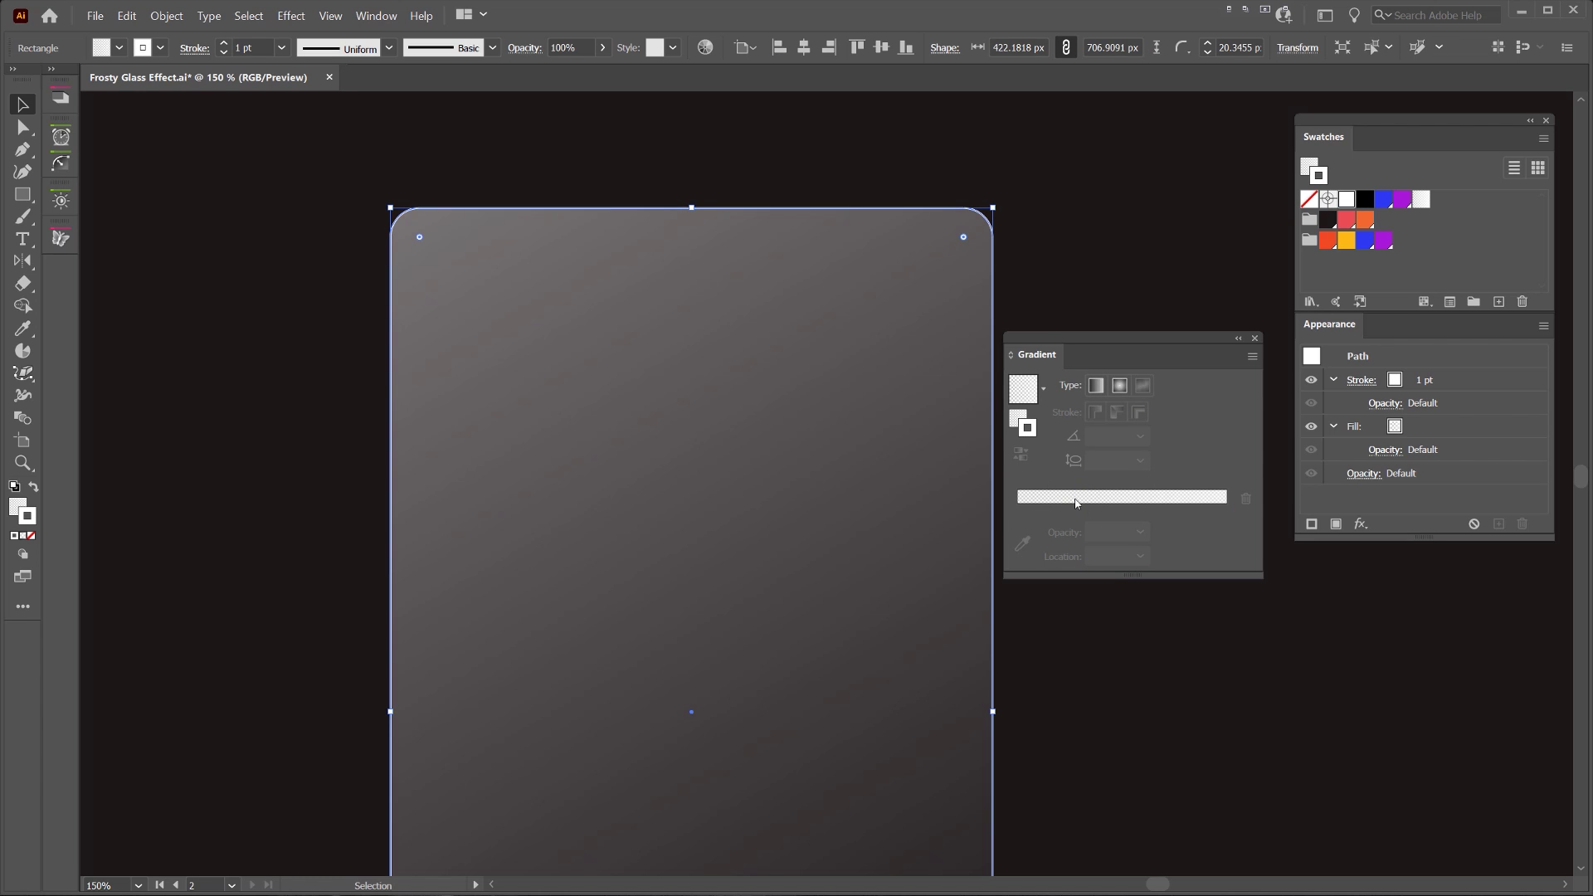
left_click(1016, 418)
left_click(1028, 427)
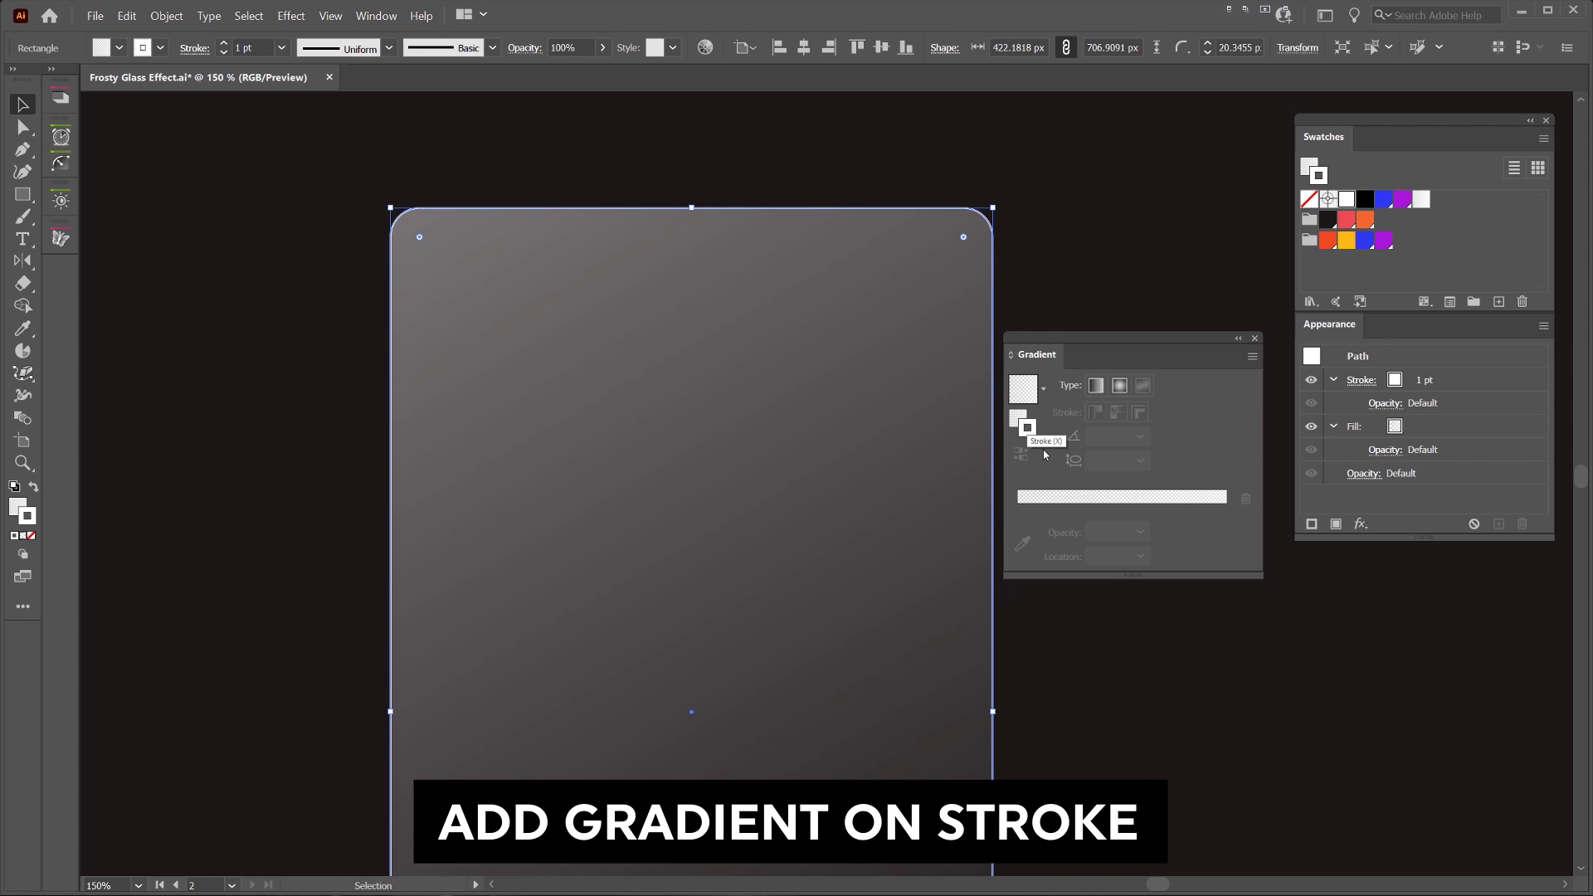
left_click(1078, 497)
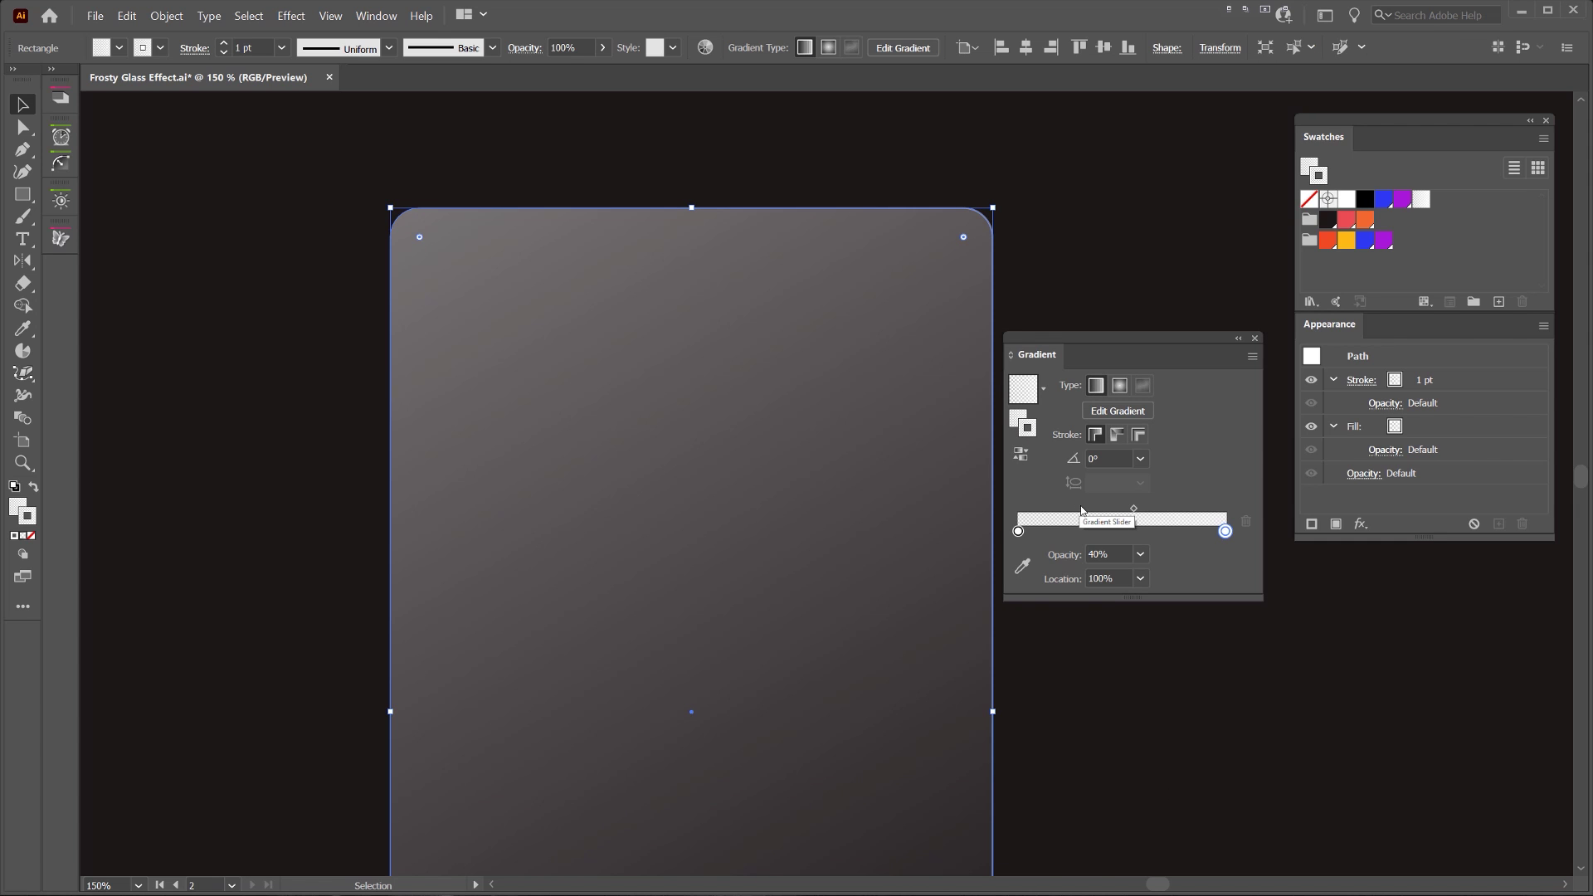
Examine the card's gradient outline along its edges and corners
key("ctrl+minus")
key("ctrl+minus")
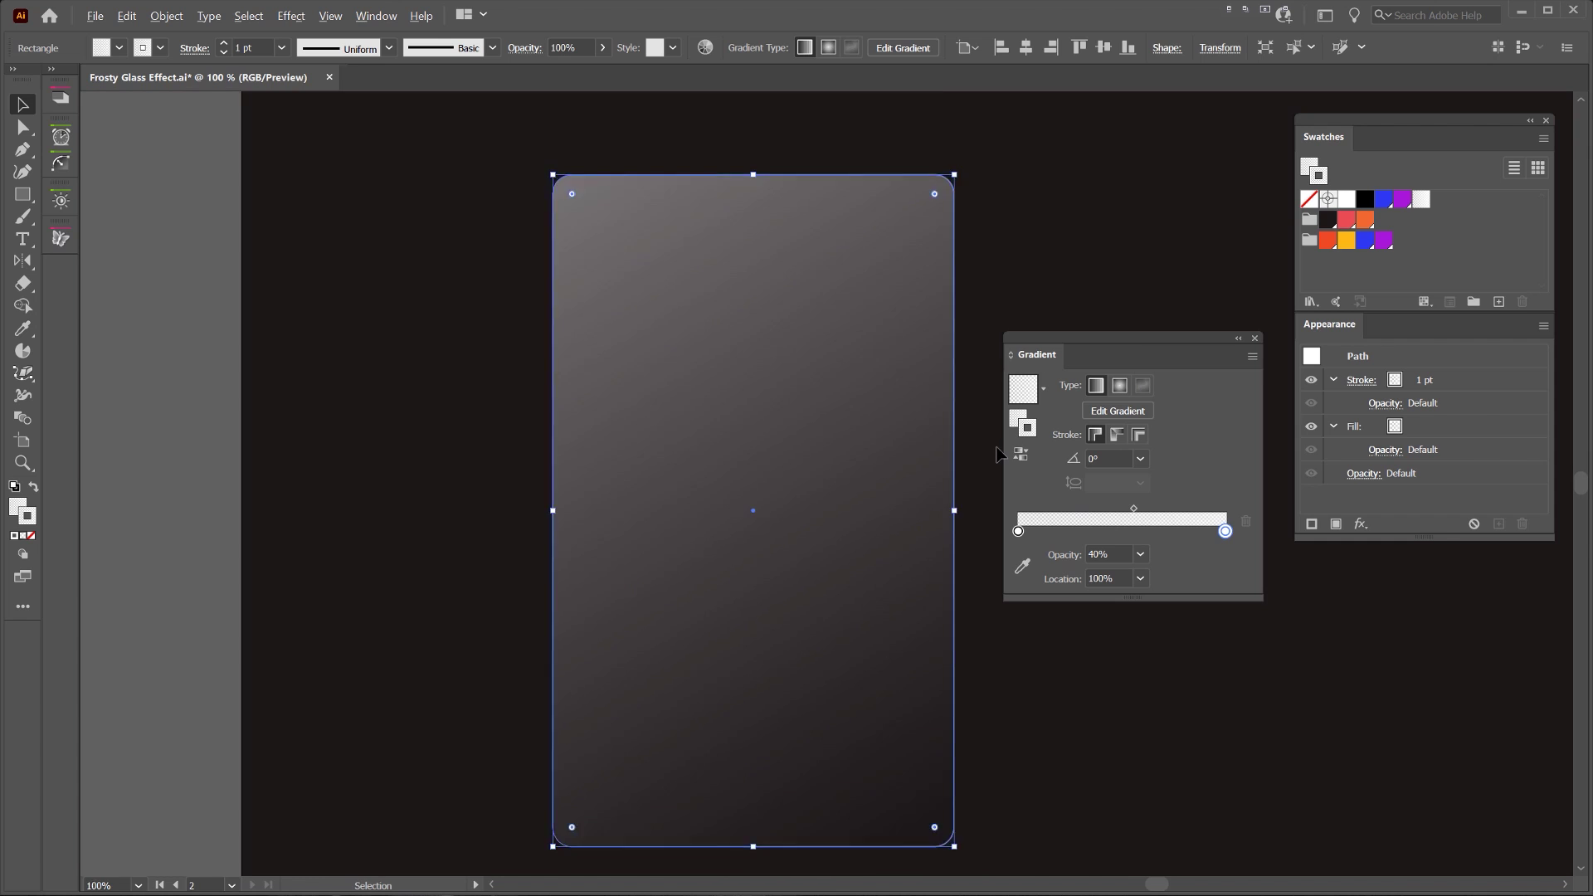
left_click(982, 396)
scroll(1047, 235, "up", 2)
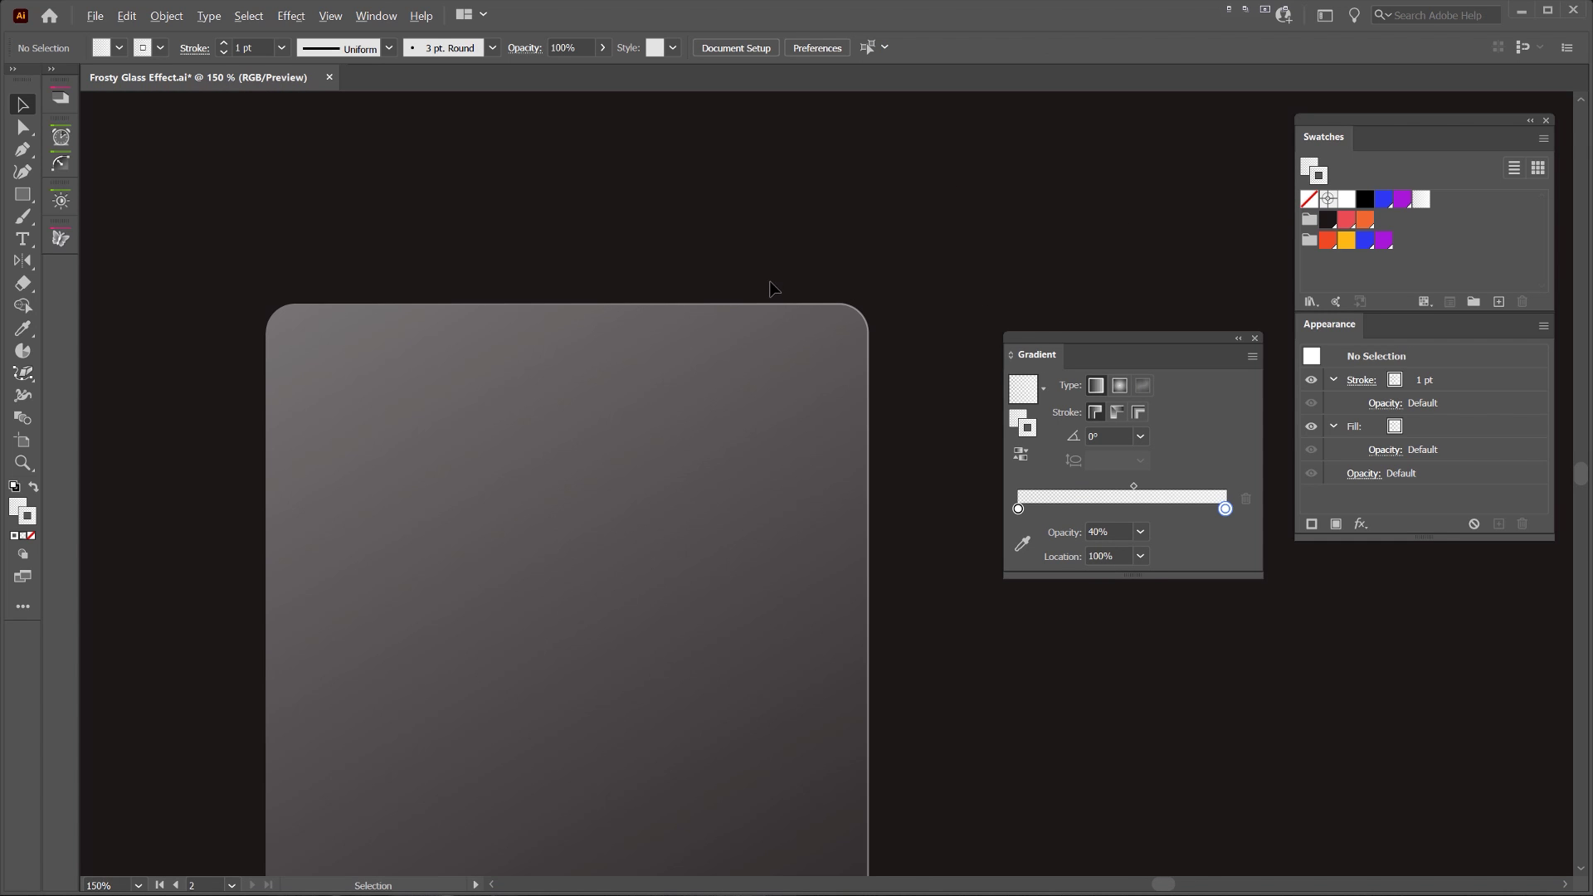
scroll(706, 316, "down", 1)
left_click_drag(772, 482, 824, 209)
scroll(662, 724, "up", 3)
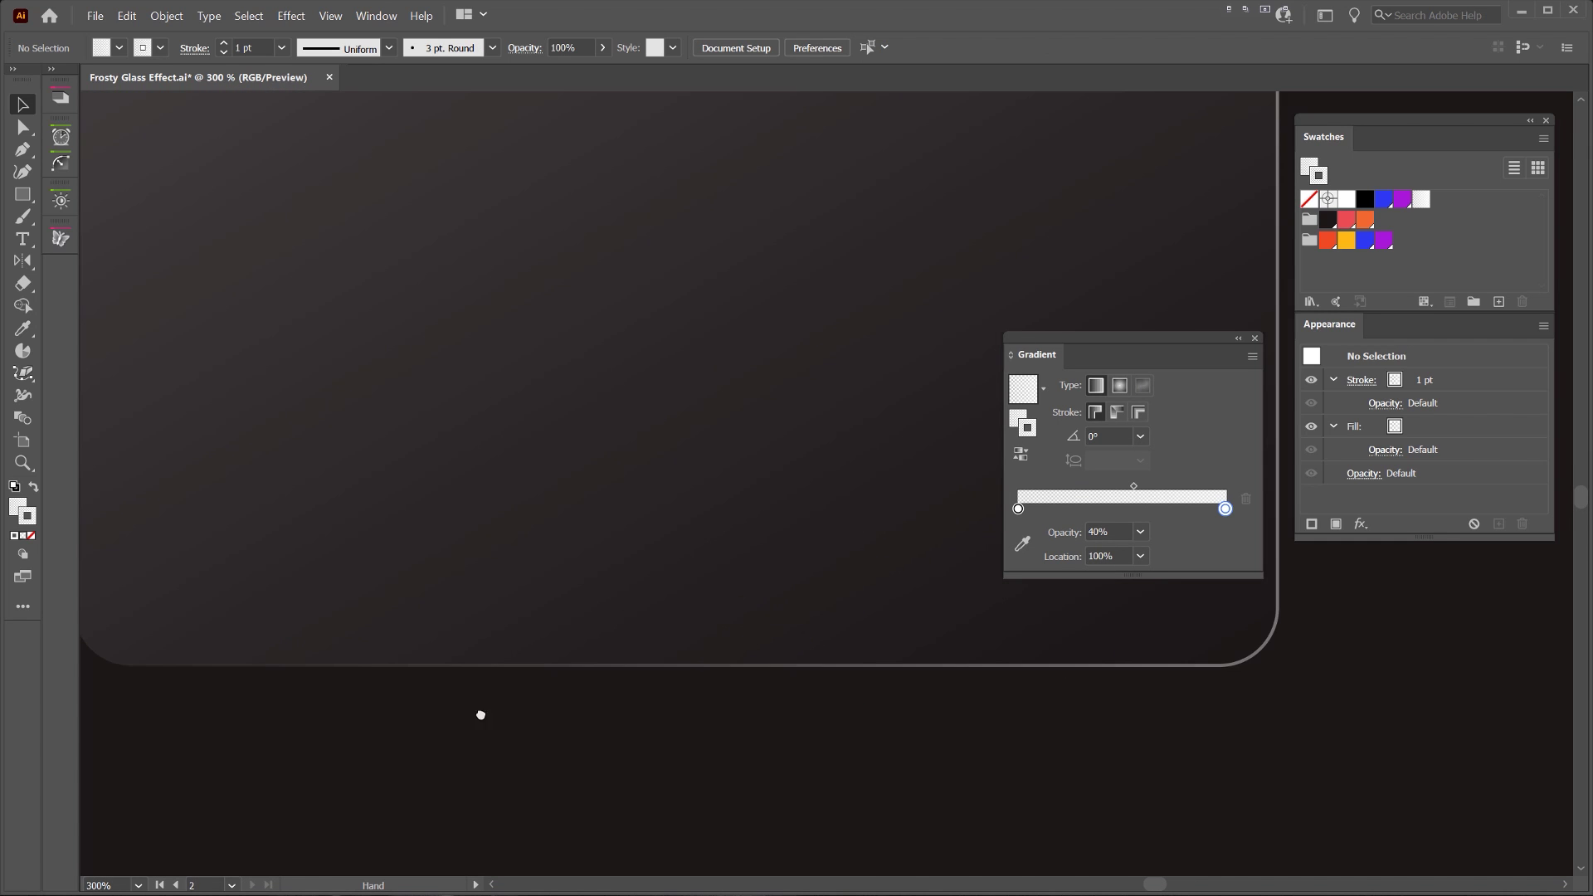
left_click_drag(480, 715, 576, 694)
scroll(519, 675, "down", 2)
left_click_drag(727, 462, 693, 685)
scroll(758, 365, "down", 1)
left_click_drag(765, 248, 785, 375)
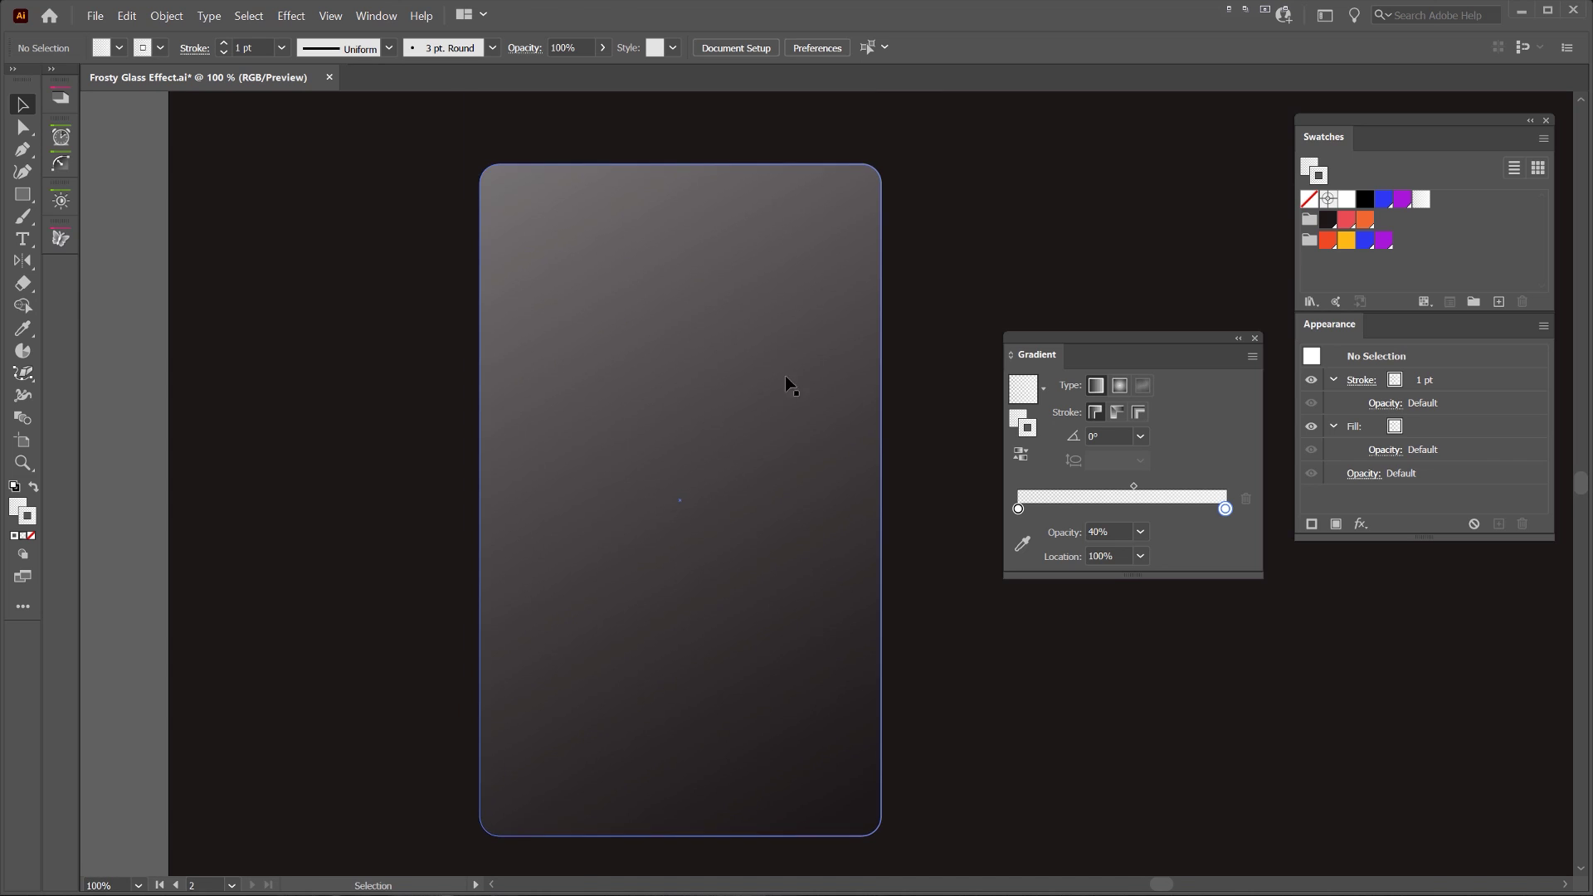
Set the end stop of the card's stroke gradient to 80% opacity and the stroke gradient's angle to 90°
left_click(785, 376)
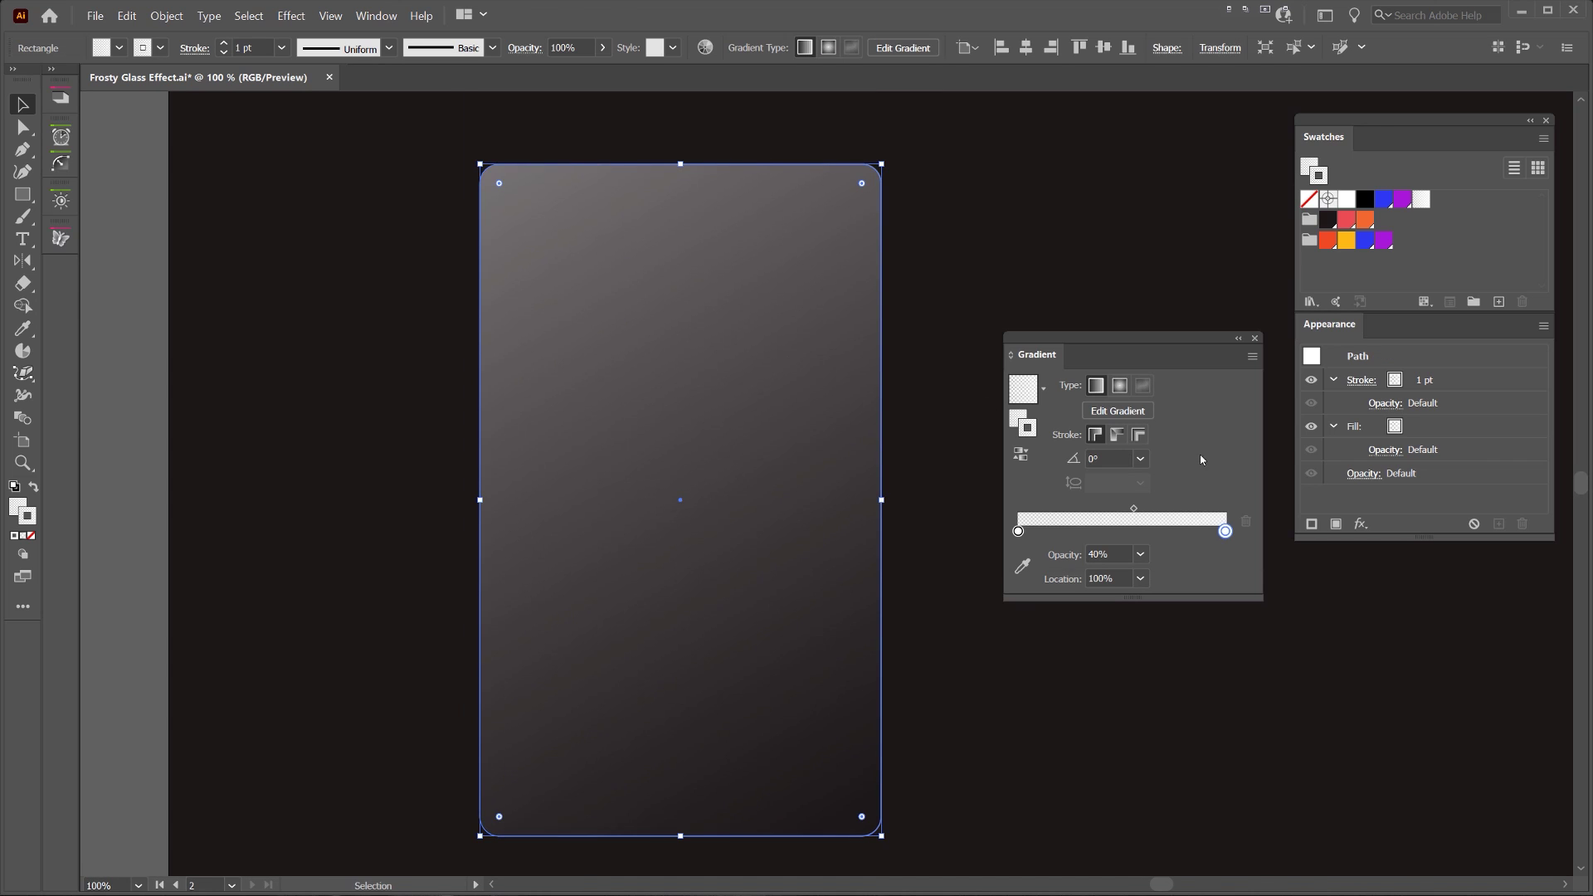
left_click(1019, 532)
left_click(1224, 532)
left_click(1089, 554)
type("80")
left_click(1102, 458)
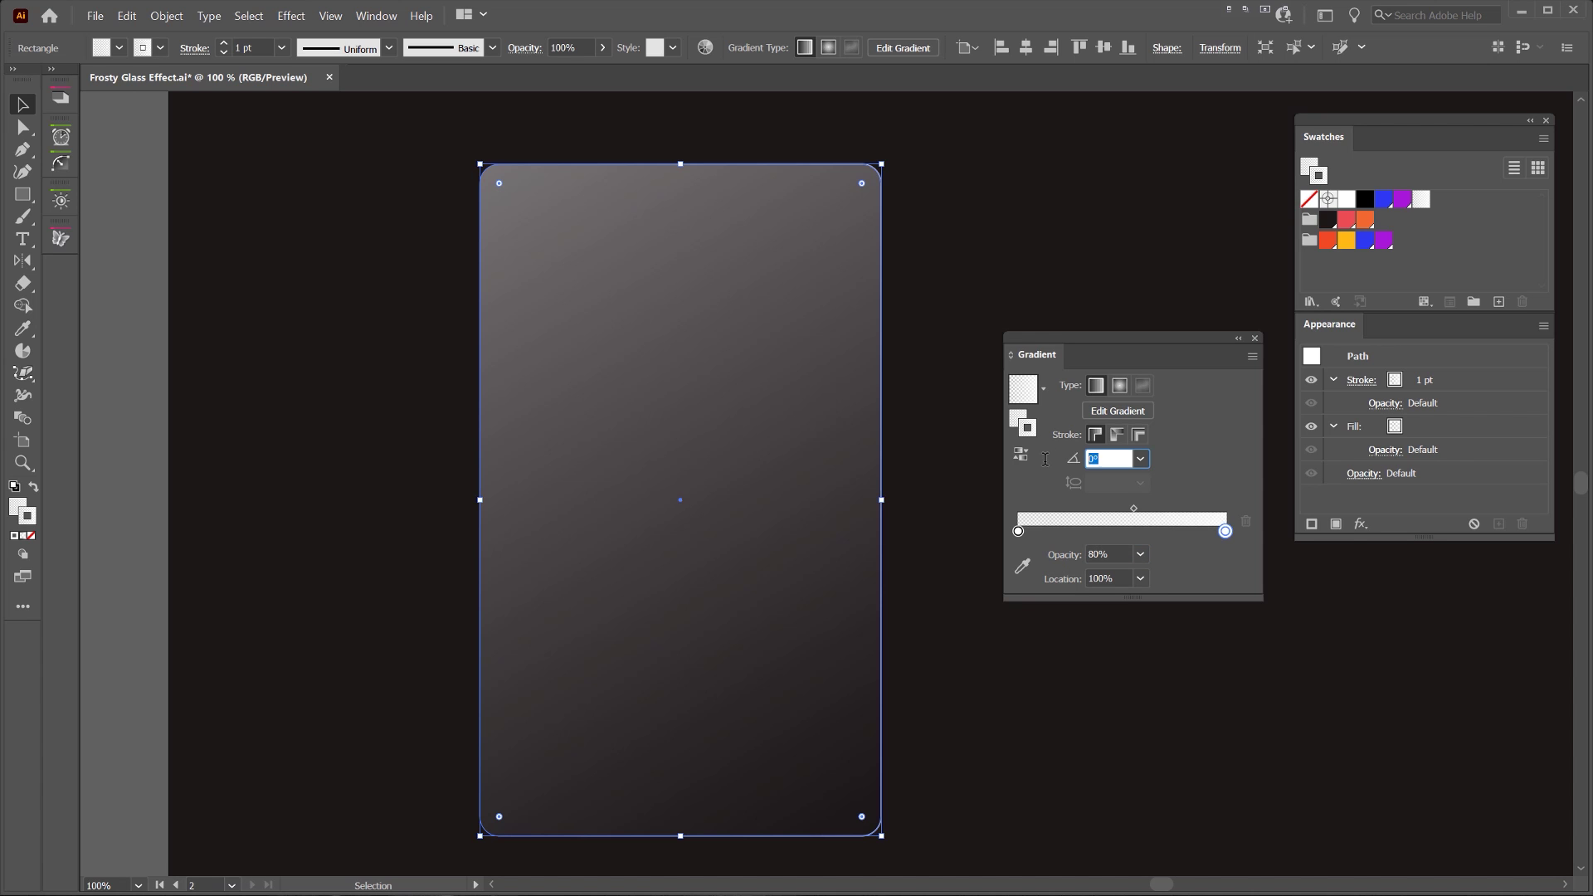
type("90")
key("Return")
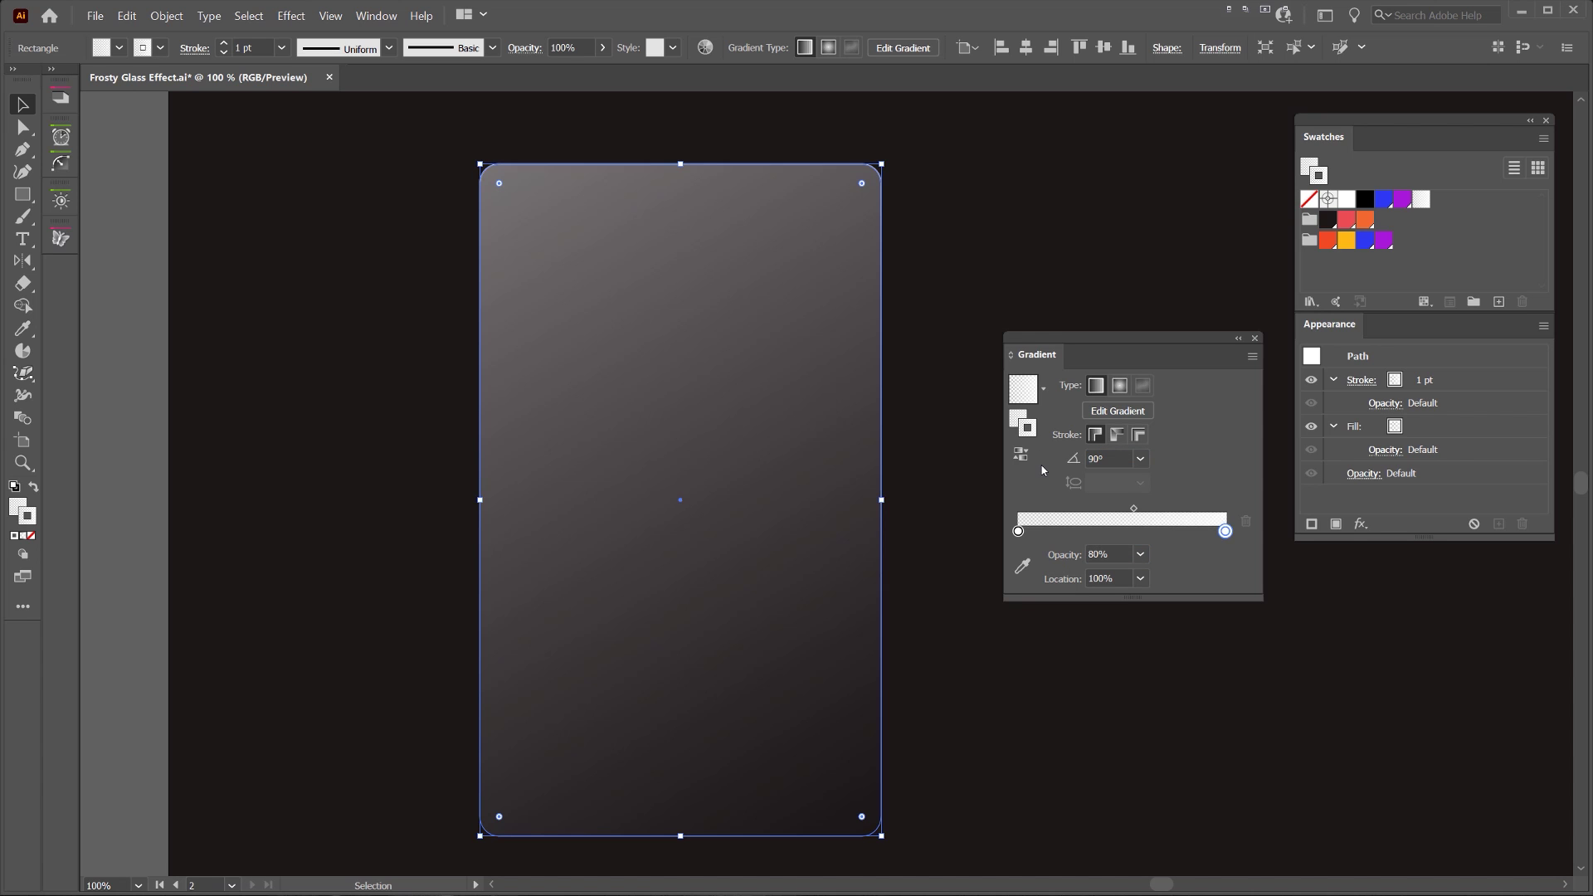
Inspect the card's outline up close and increase its stroke weight to 2 pt
left_click(986, 285)
scroll(985, 286, "down", 3)
scroll(1062, 256, "up", 2)
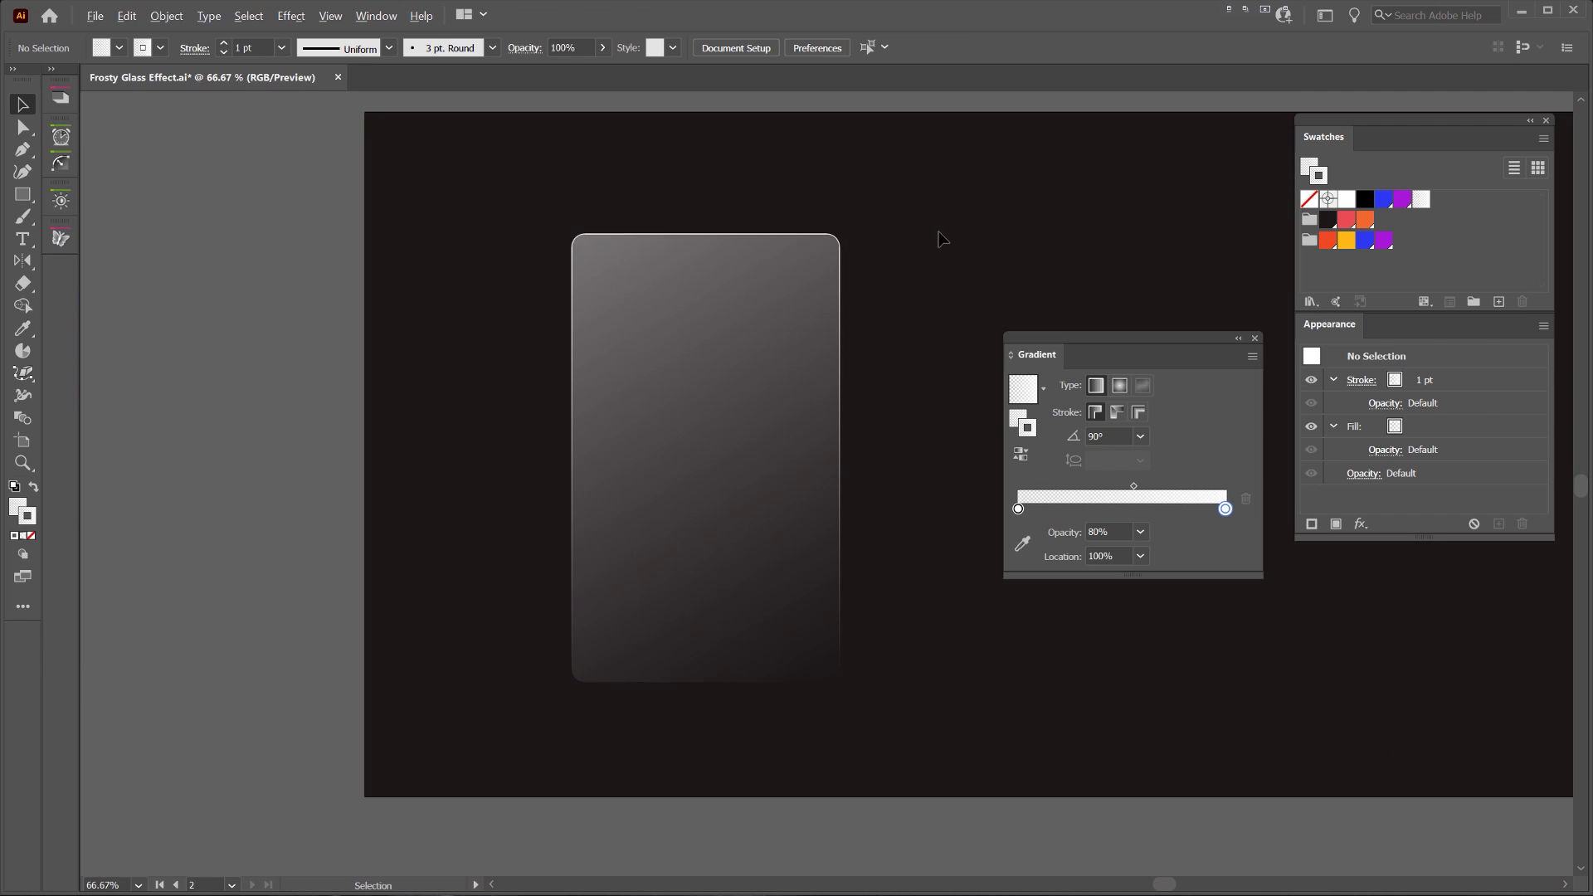
scroll(746, 241, "up", 10)
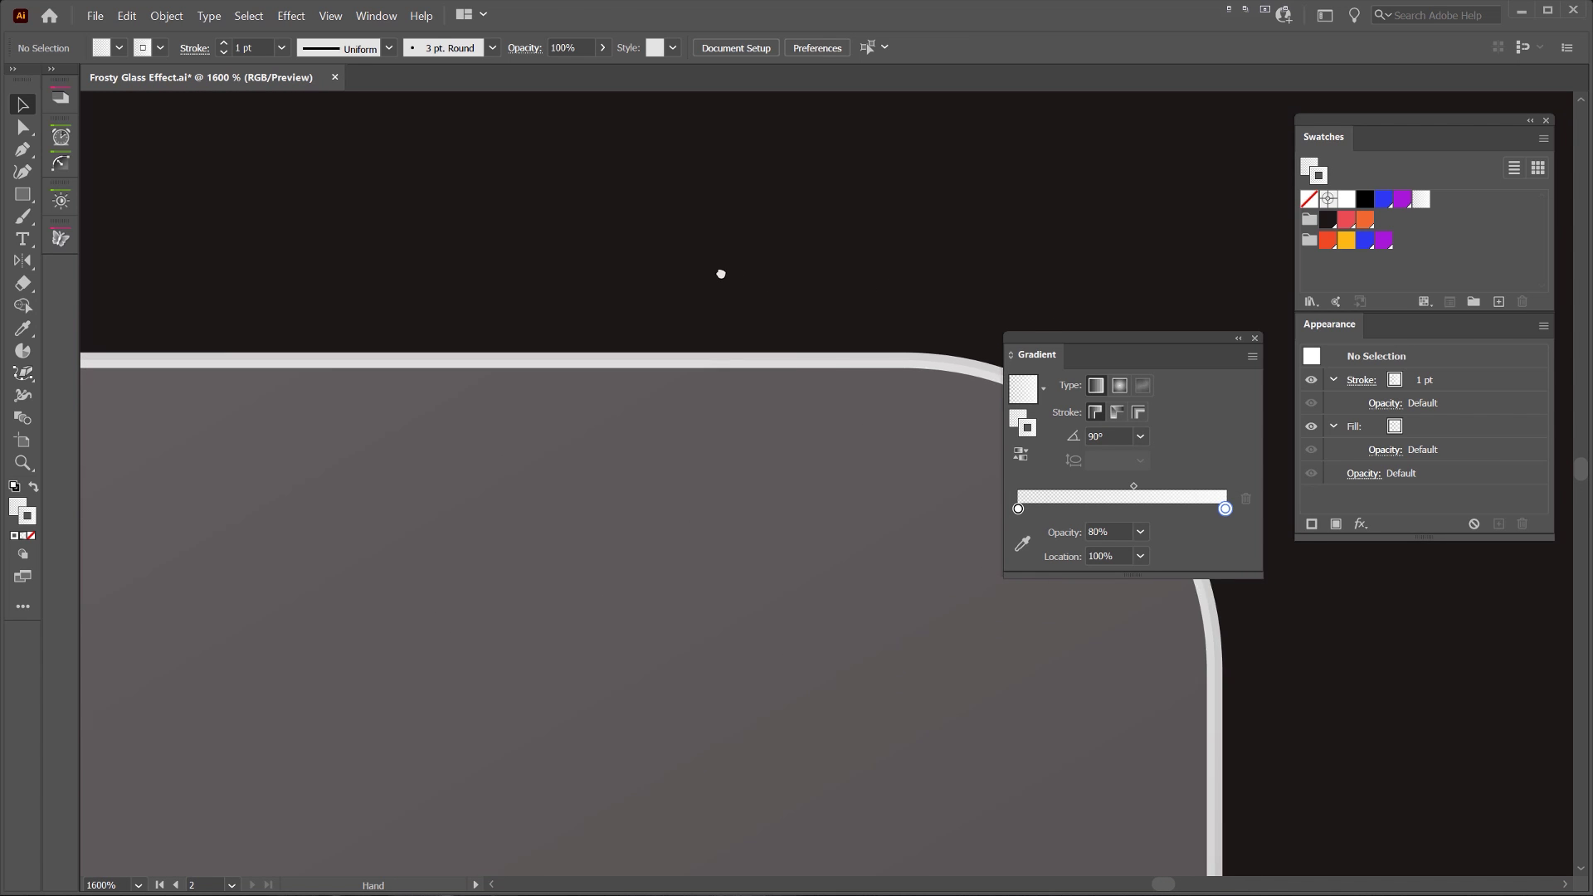
scroll(721, 274, "down", 5)
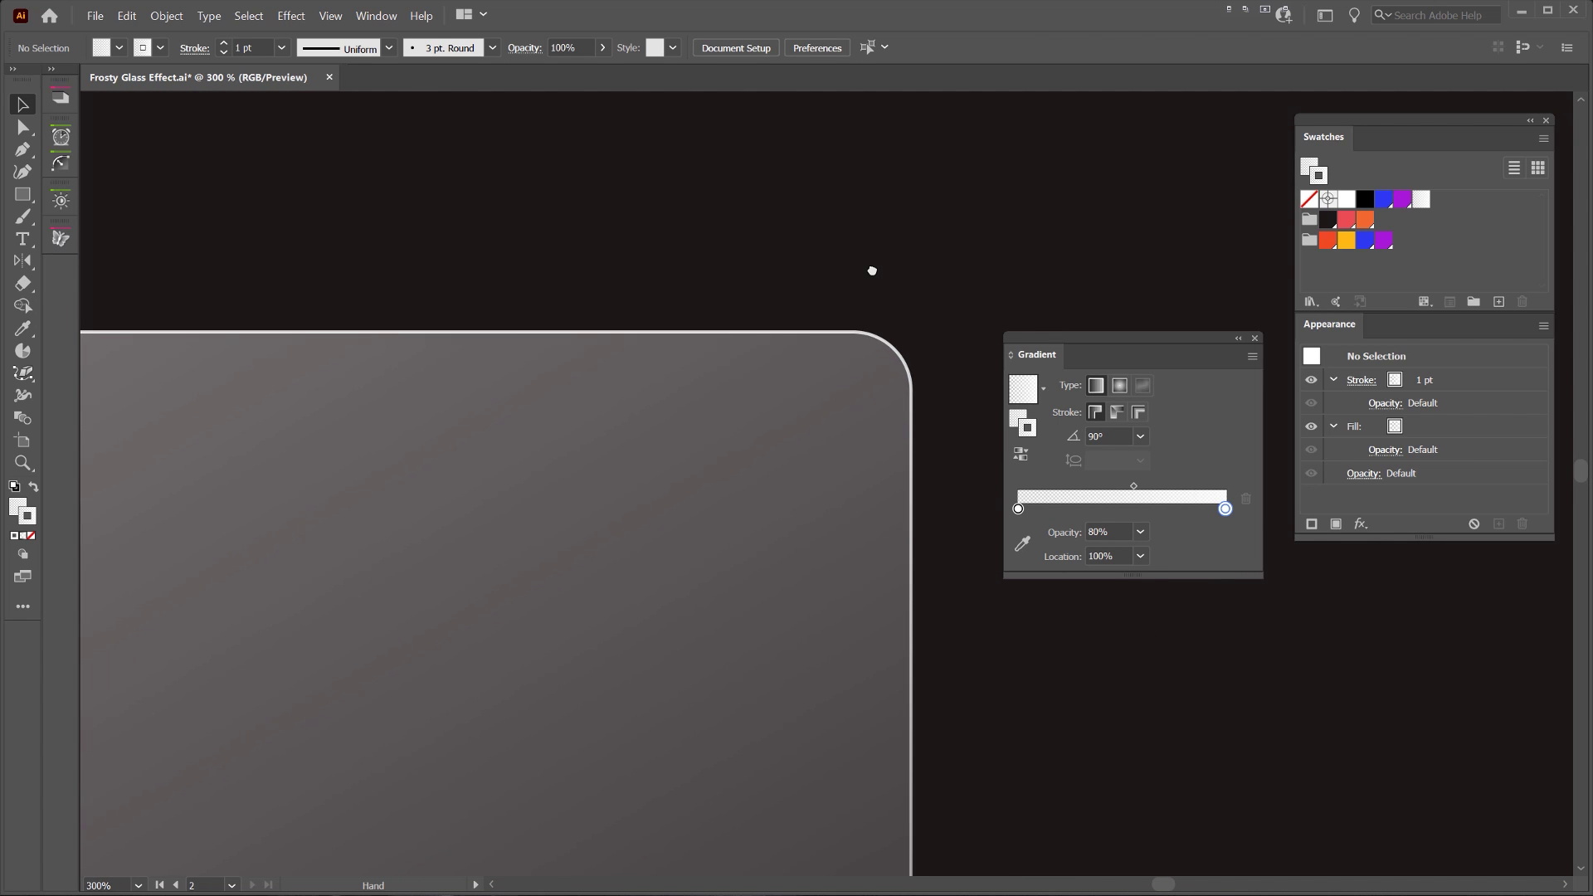
scroll(838, 257, "down", 3)
left_click(772, 260)
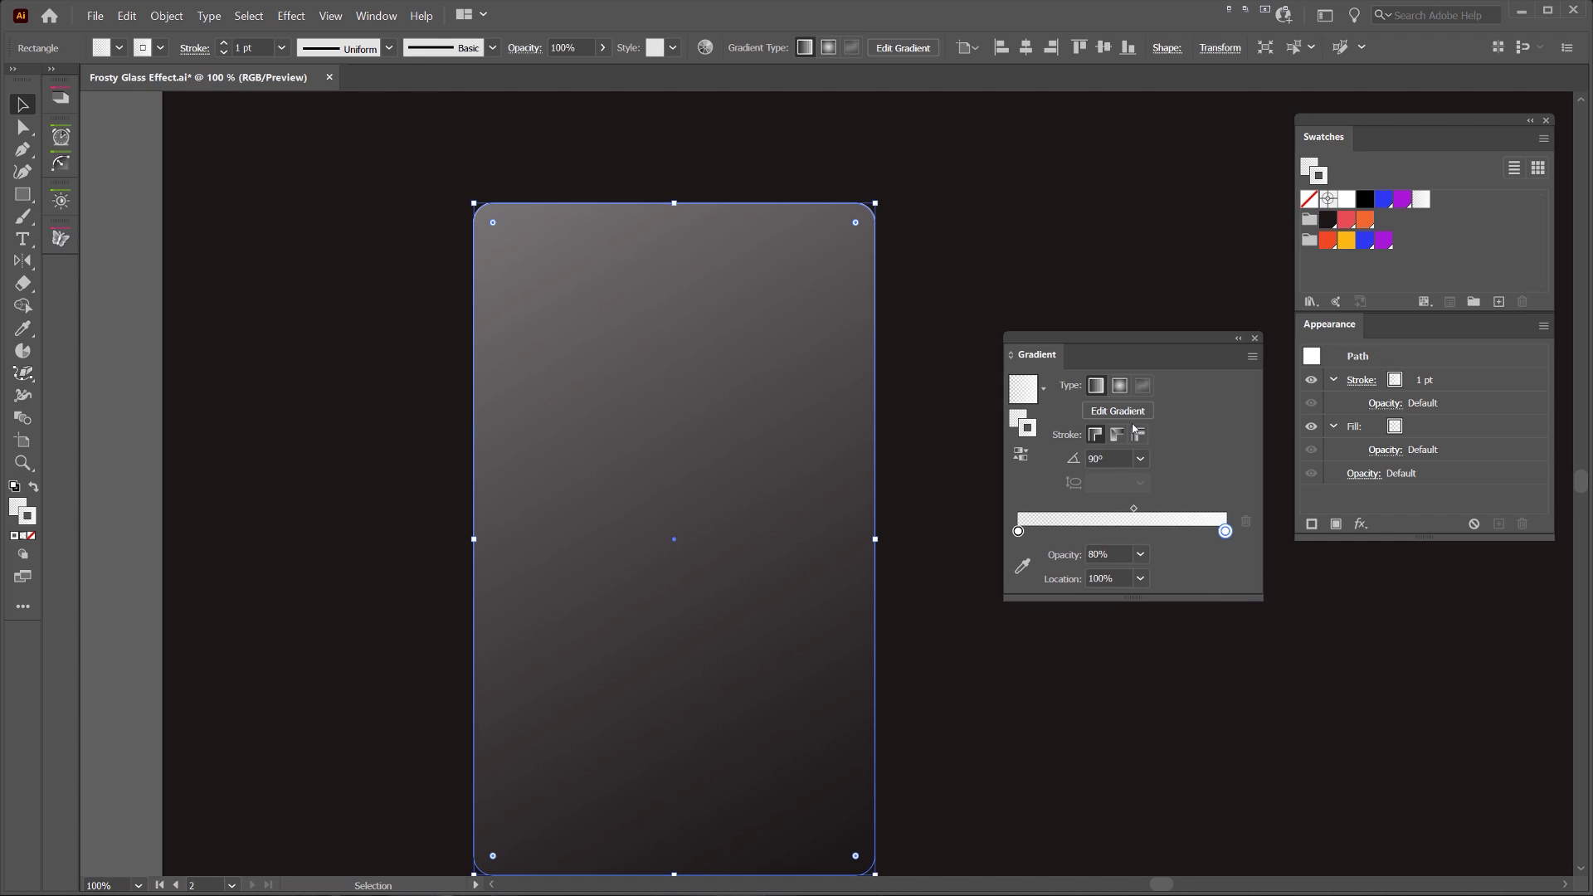
left_click(224, 43)
left_click(946, 174)
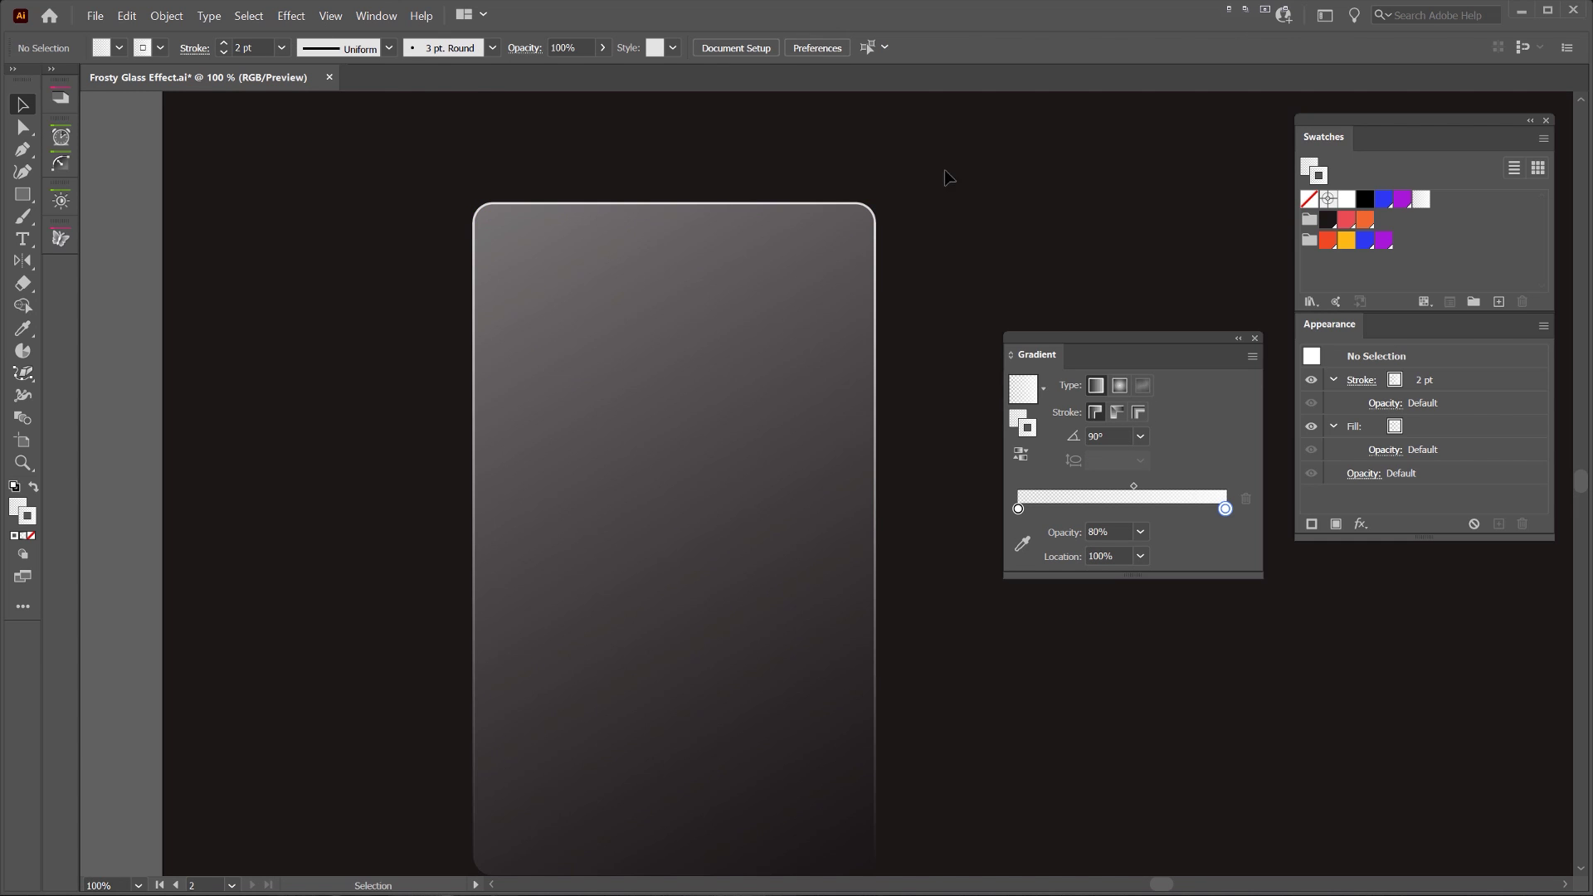
scroll(963, 185, "down", 1)
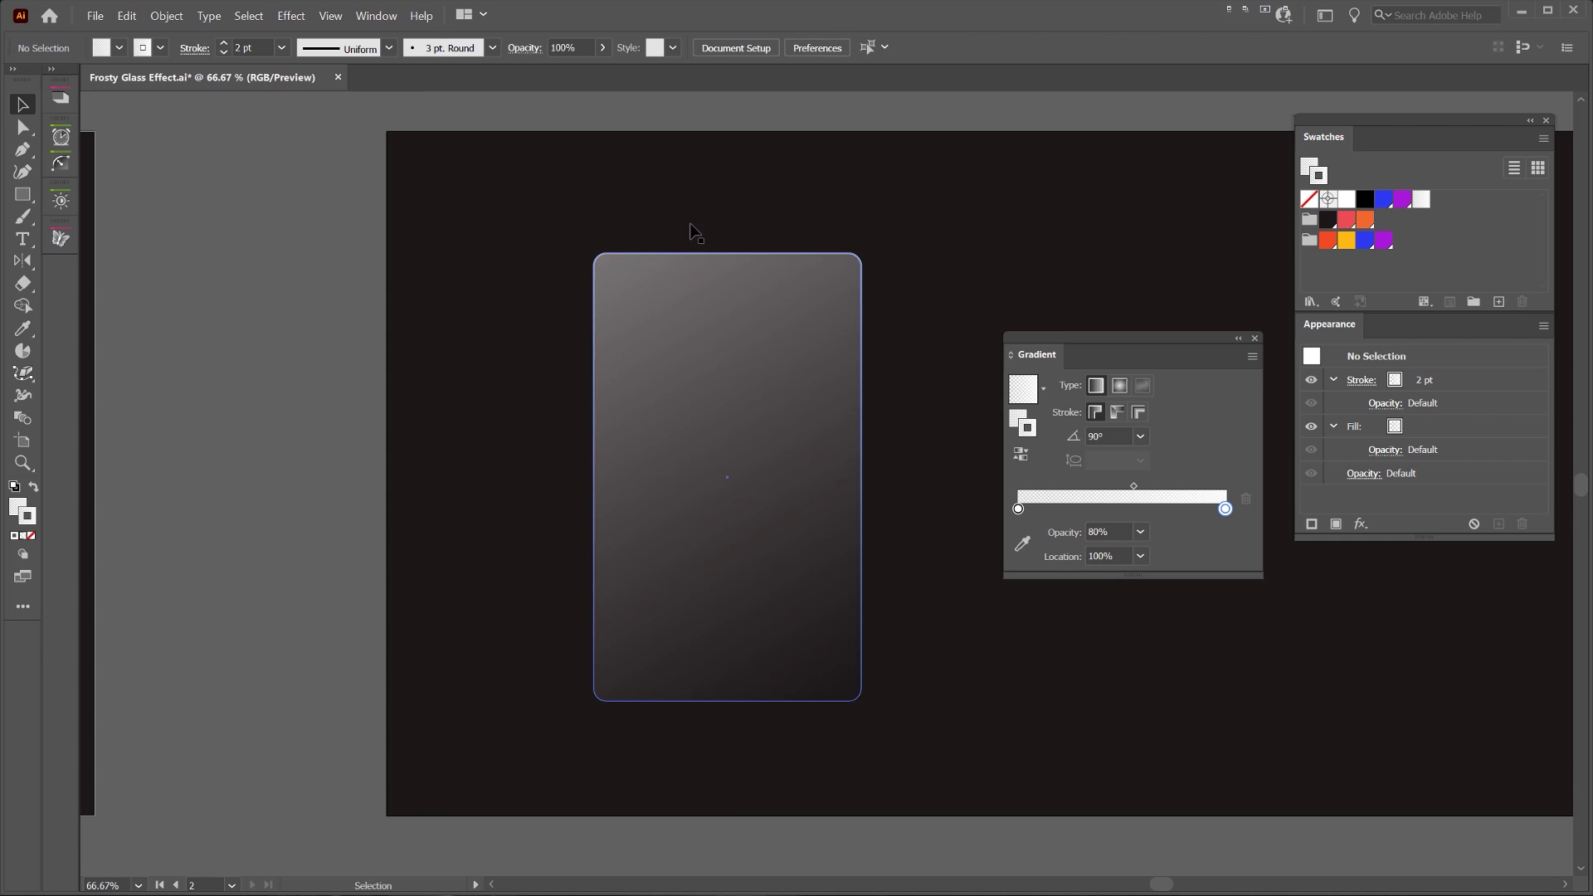
scroll(691, 278, "up", 1)
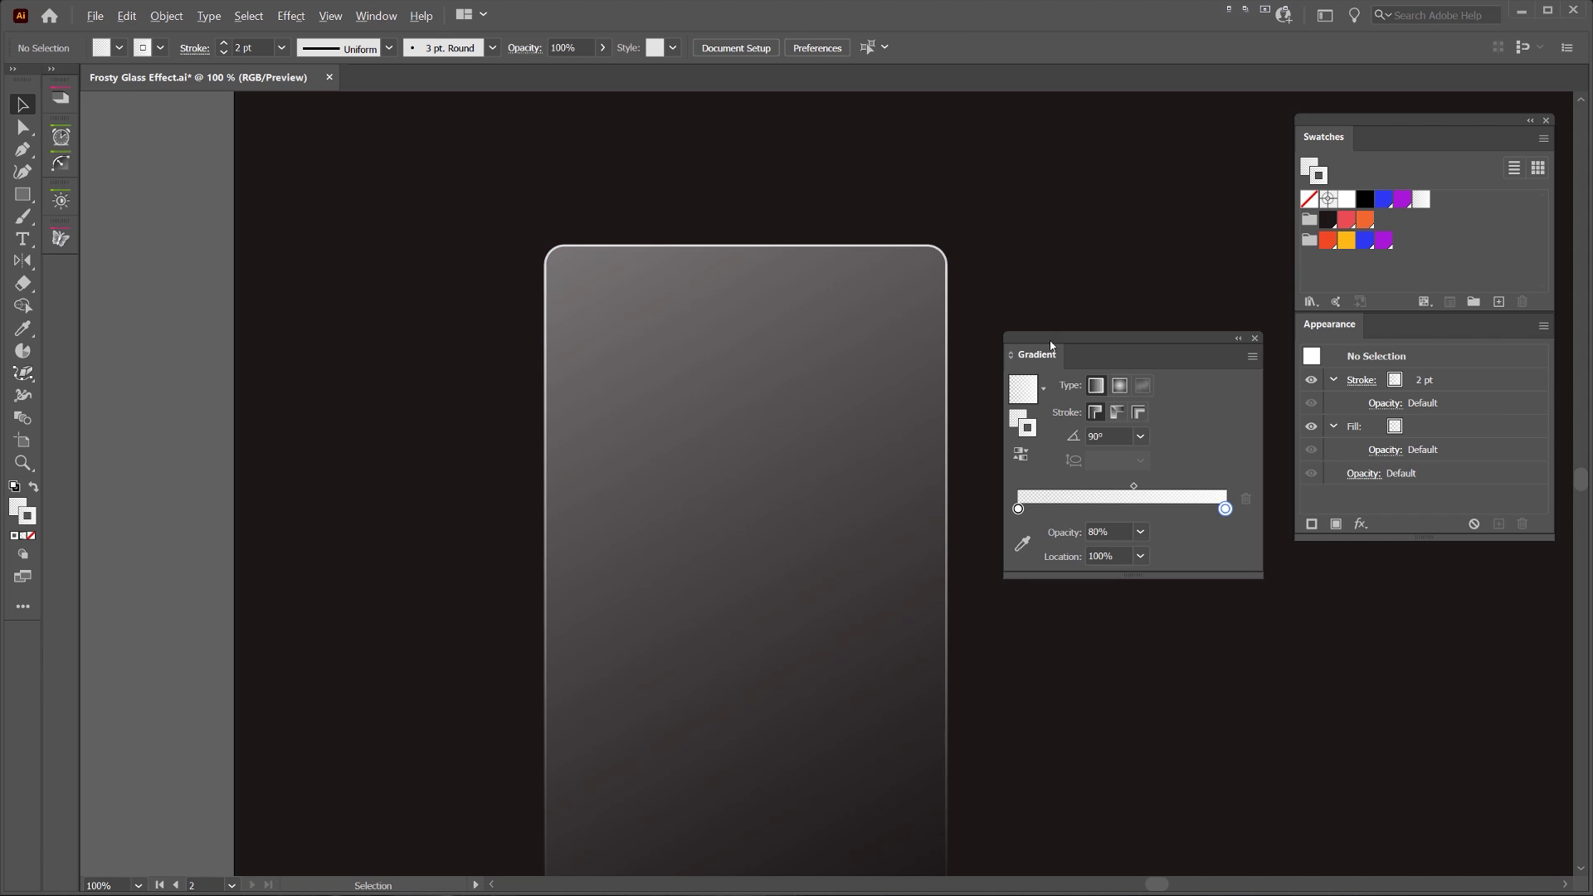
scroll(1017, 247, "down", 1)
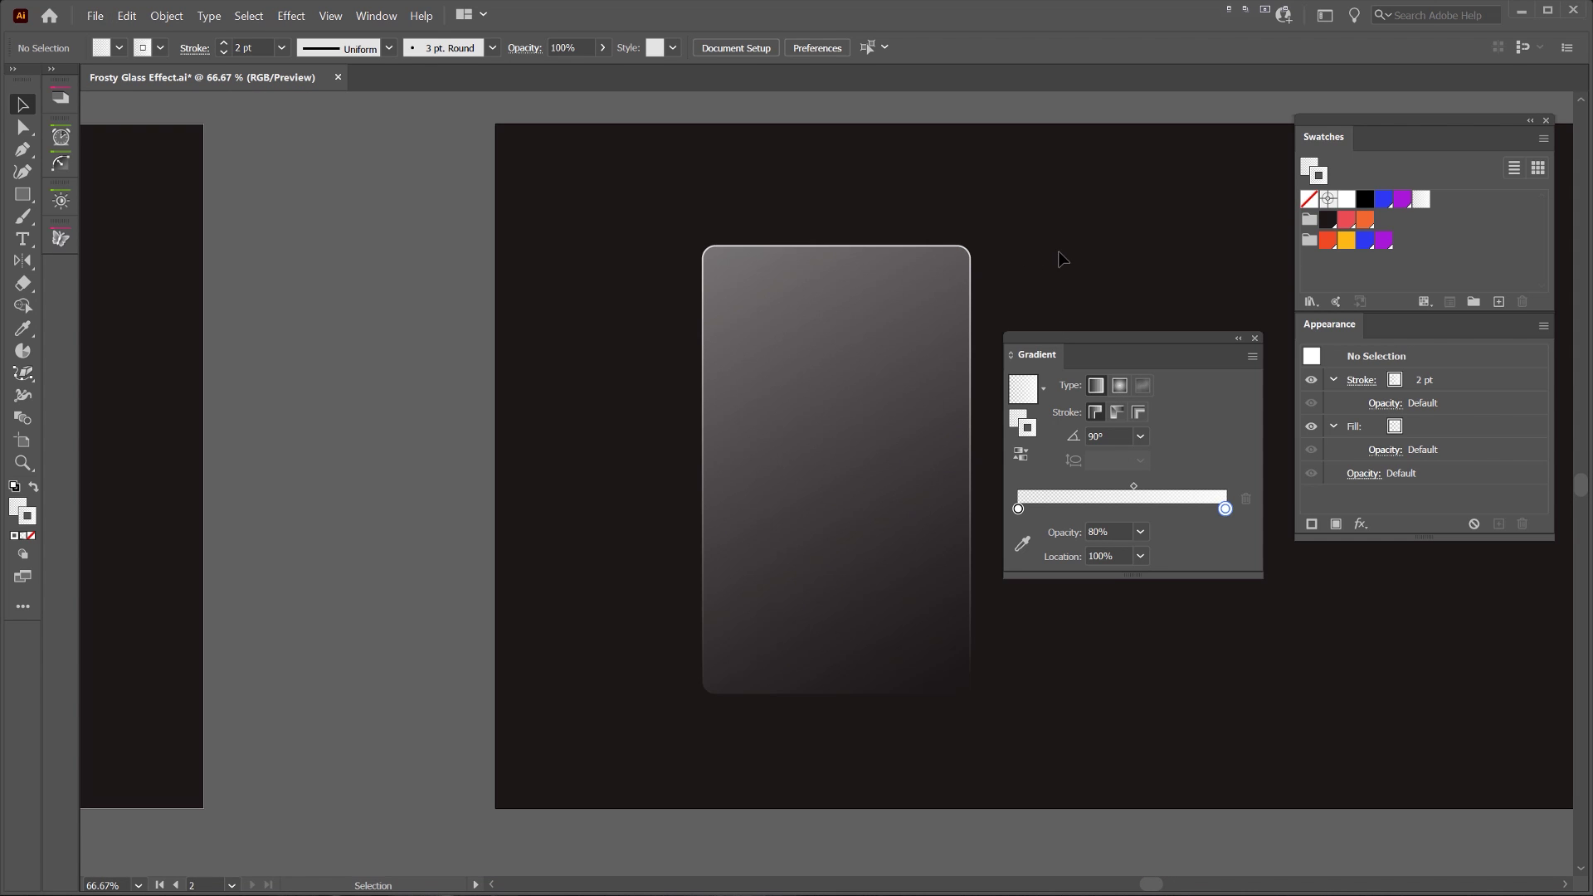
Dock the gradient settings beneath the appearance settings and draw a circle about 566 px in diameter beside the card
left_click_drag(1077, 334, 1276, 516)
left_click_drag(1115, 438, 1098, 694)
key("l")
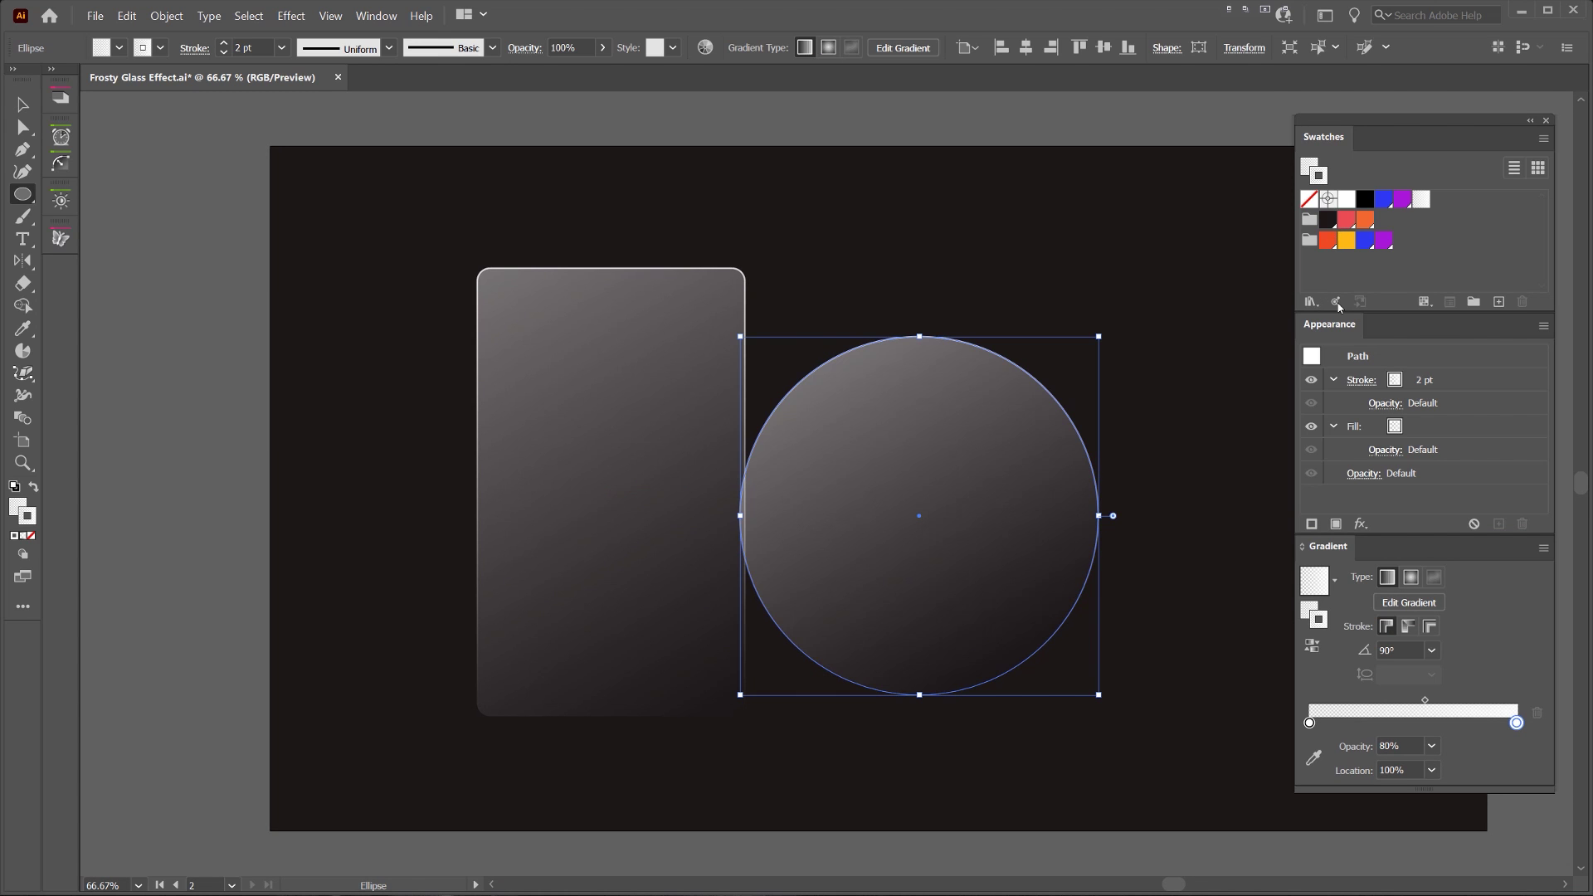
Give the circle a solid orange fill and remove its stroke
key("v")
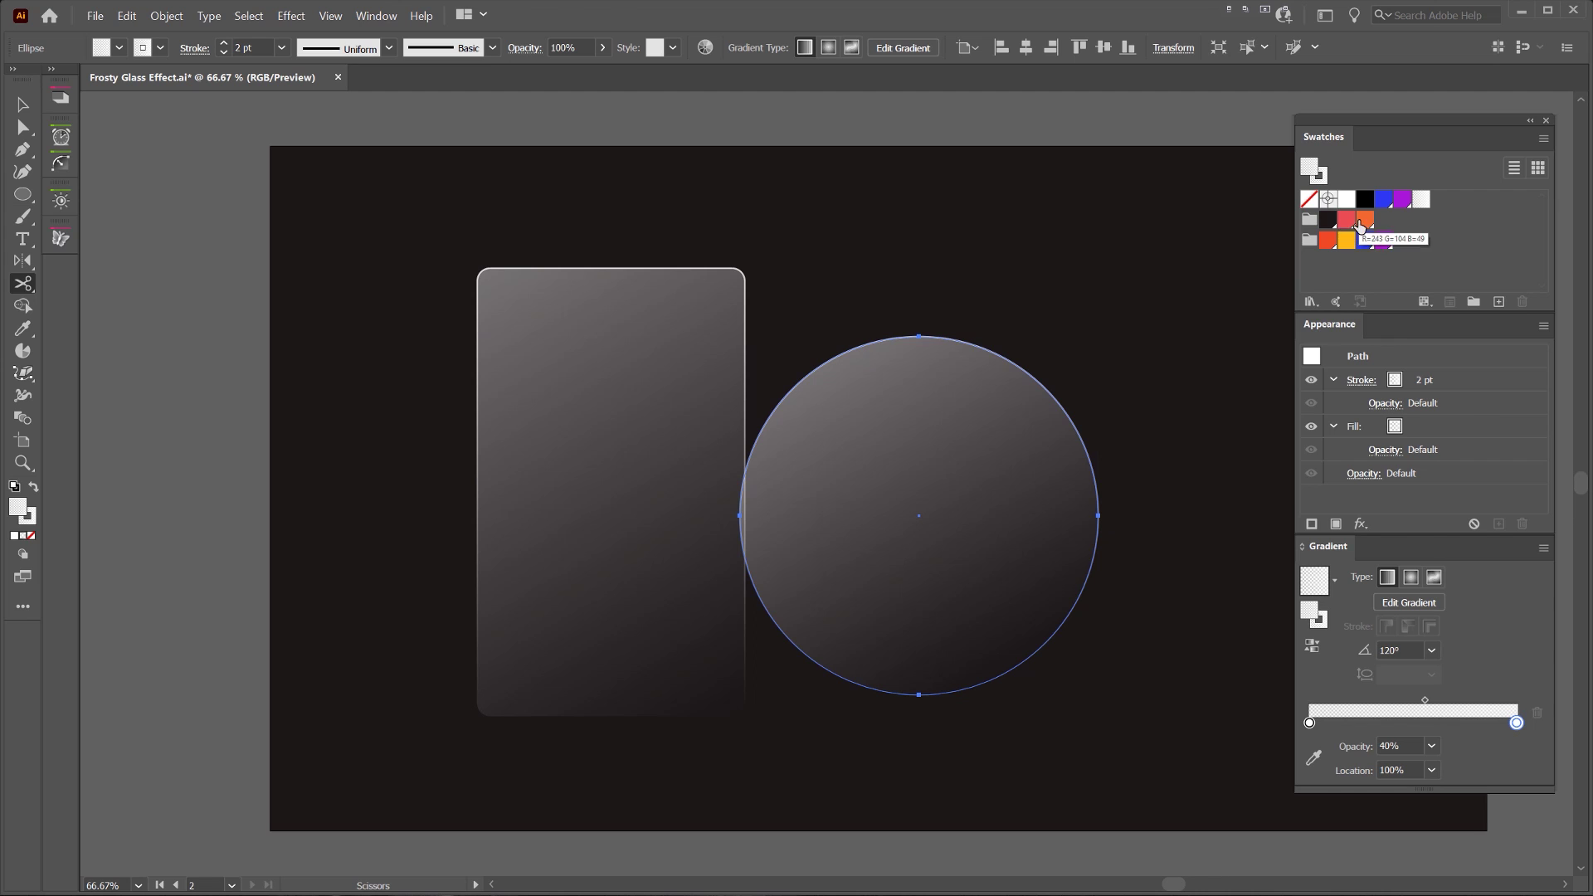
left_click(1365, 220)
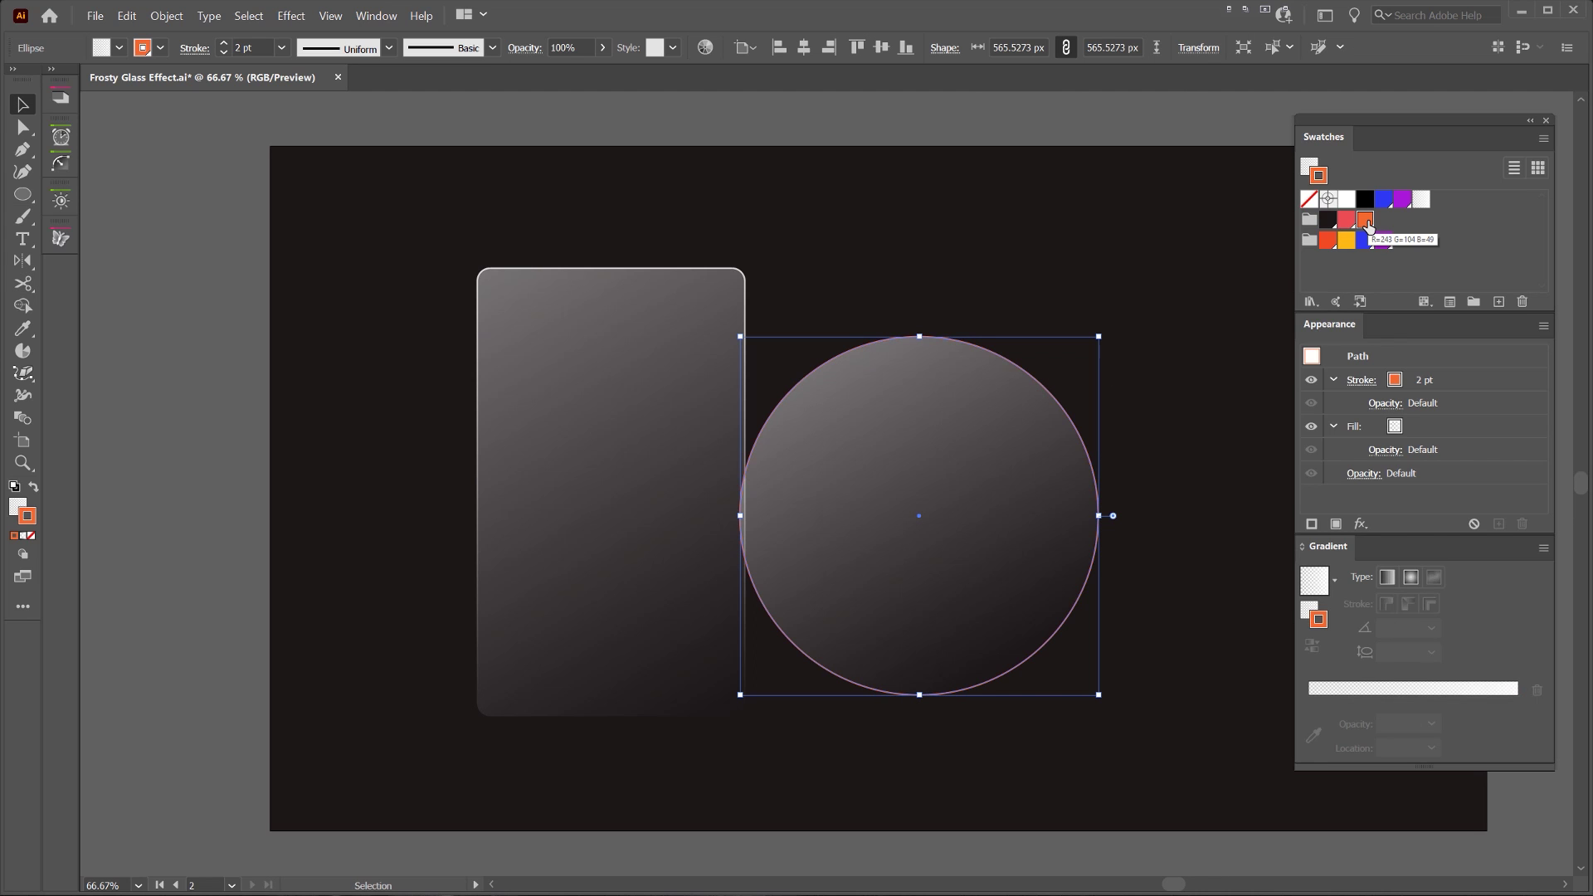
key("shift+x")
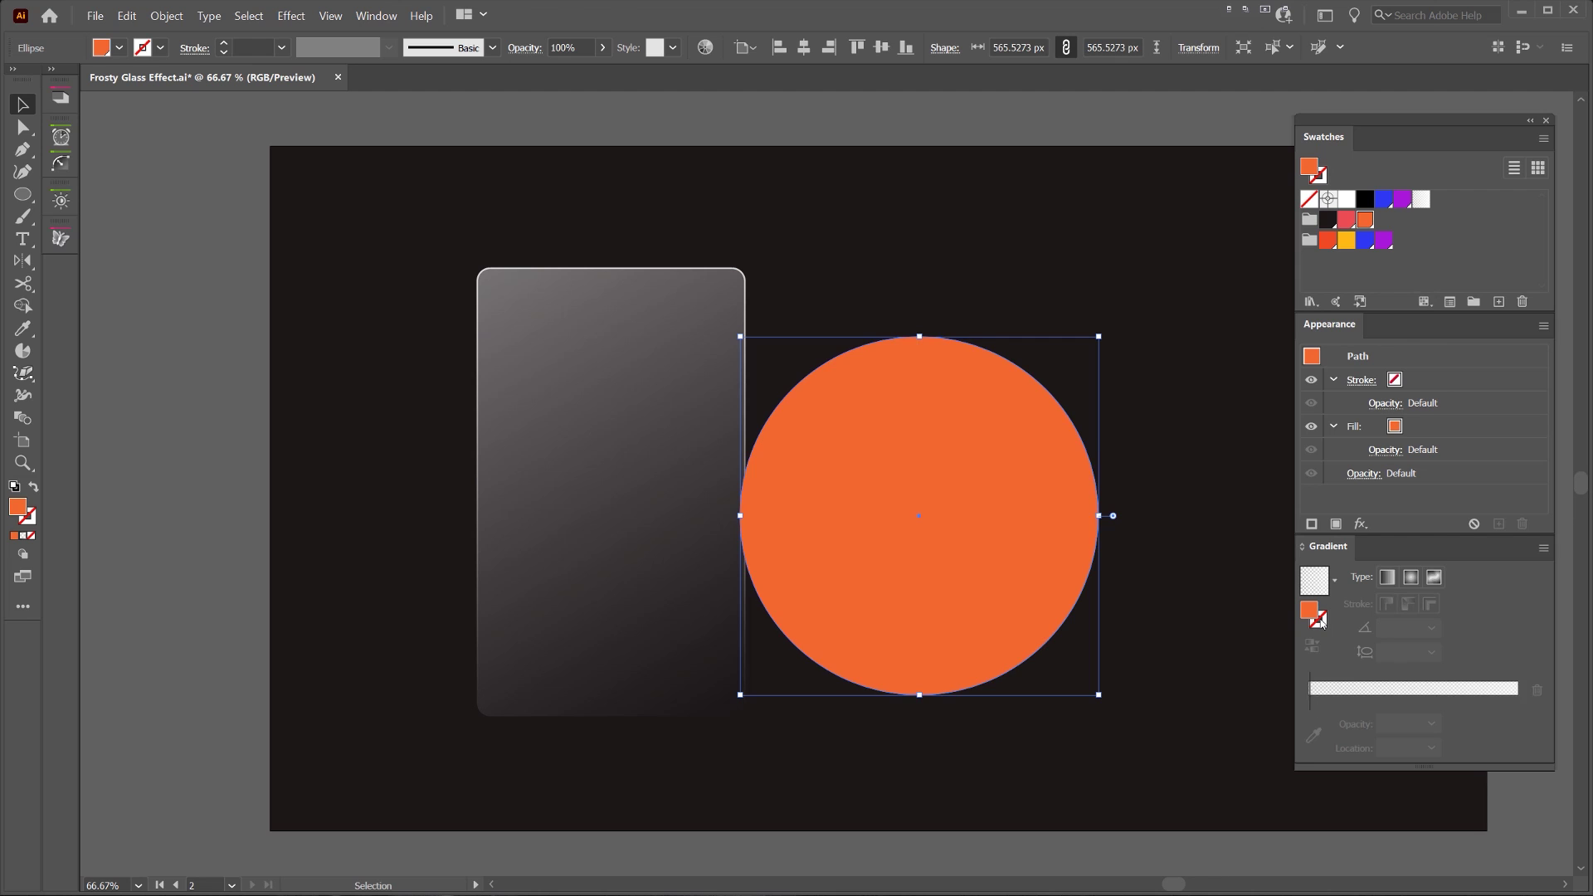
Apply a linear gradient to the circle's fill, with orange at the start stop and coral red at the end stop
left_click(1314, 580)
left_click_drag(1346, 222, 1517, 723)
left_click(1311, 722)
mouse_move(1312, 723)
left_mouse_down()
mouse_move(1337, 726)
mouse_move(1327, 738)
left_mouse_up()
Set both stops of the circle's gradient to 100% opacity and the gradient angle to 90°
left_click(1311, 724)
left_click(1387, 744)
type("100")
key("Return")
left_click(1516, 723)
left_click(1401, 744)
key("Return")
left_click(1402, 650)
type("90")
key("Return")
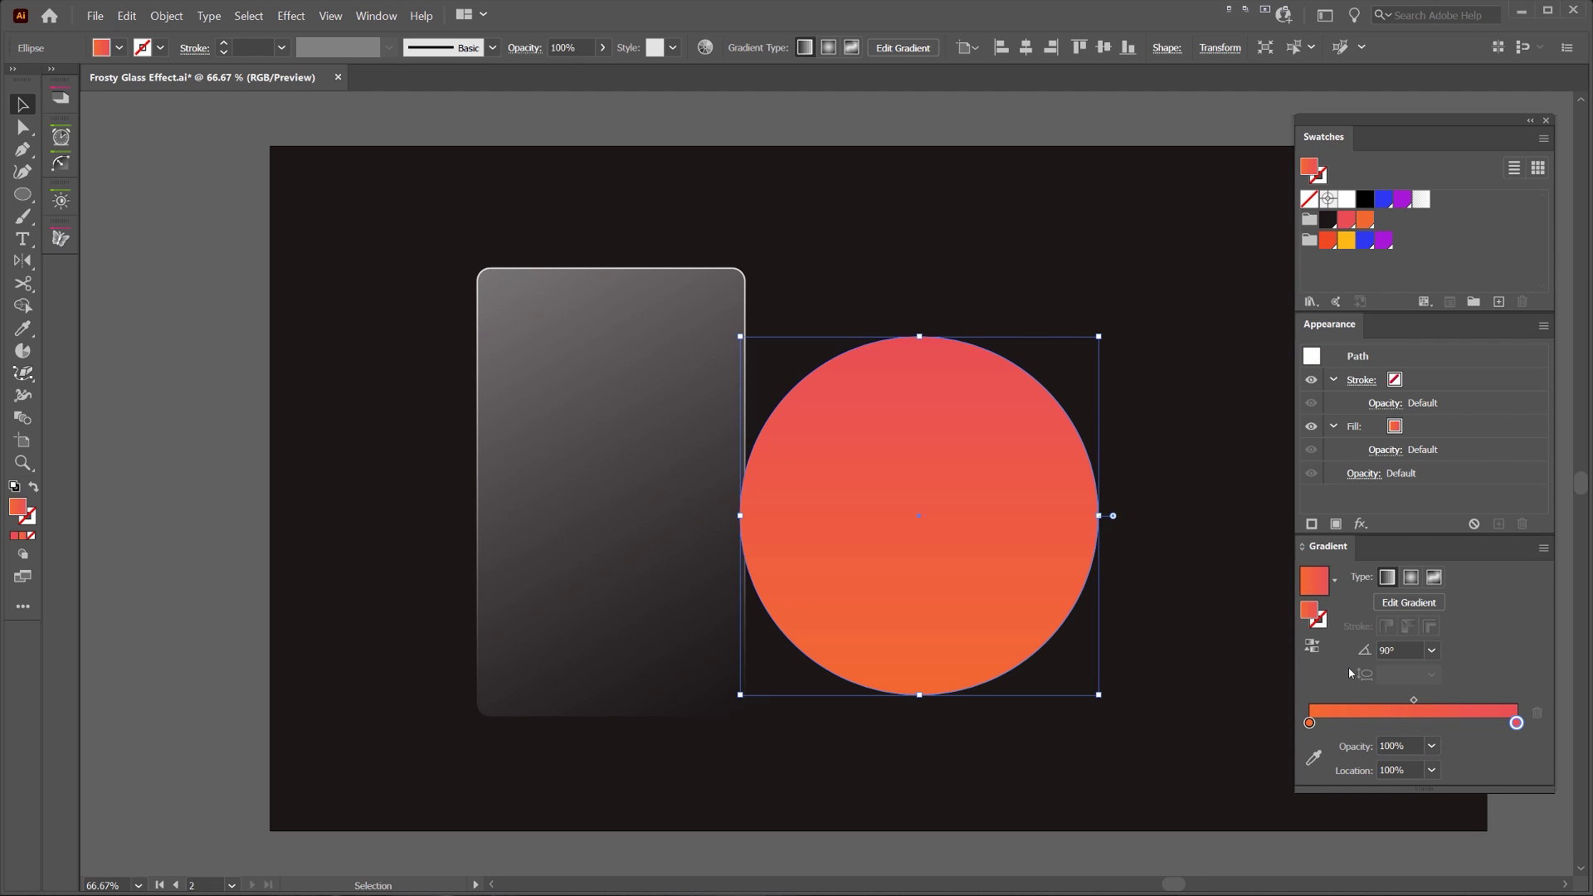
Move the circle over the card and send it to the back so it lies behind the card
left_click(1070, 335)
left_click_drag(1032, 473, 719, 438)
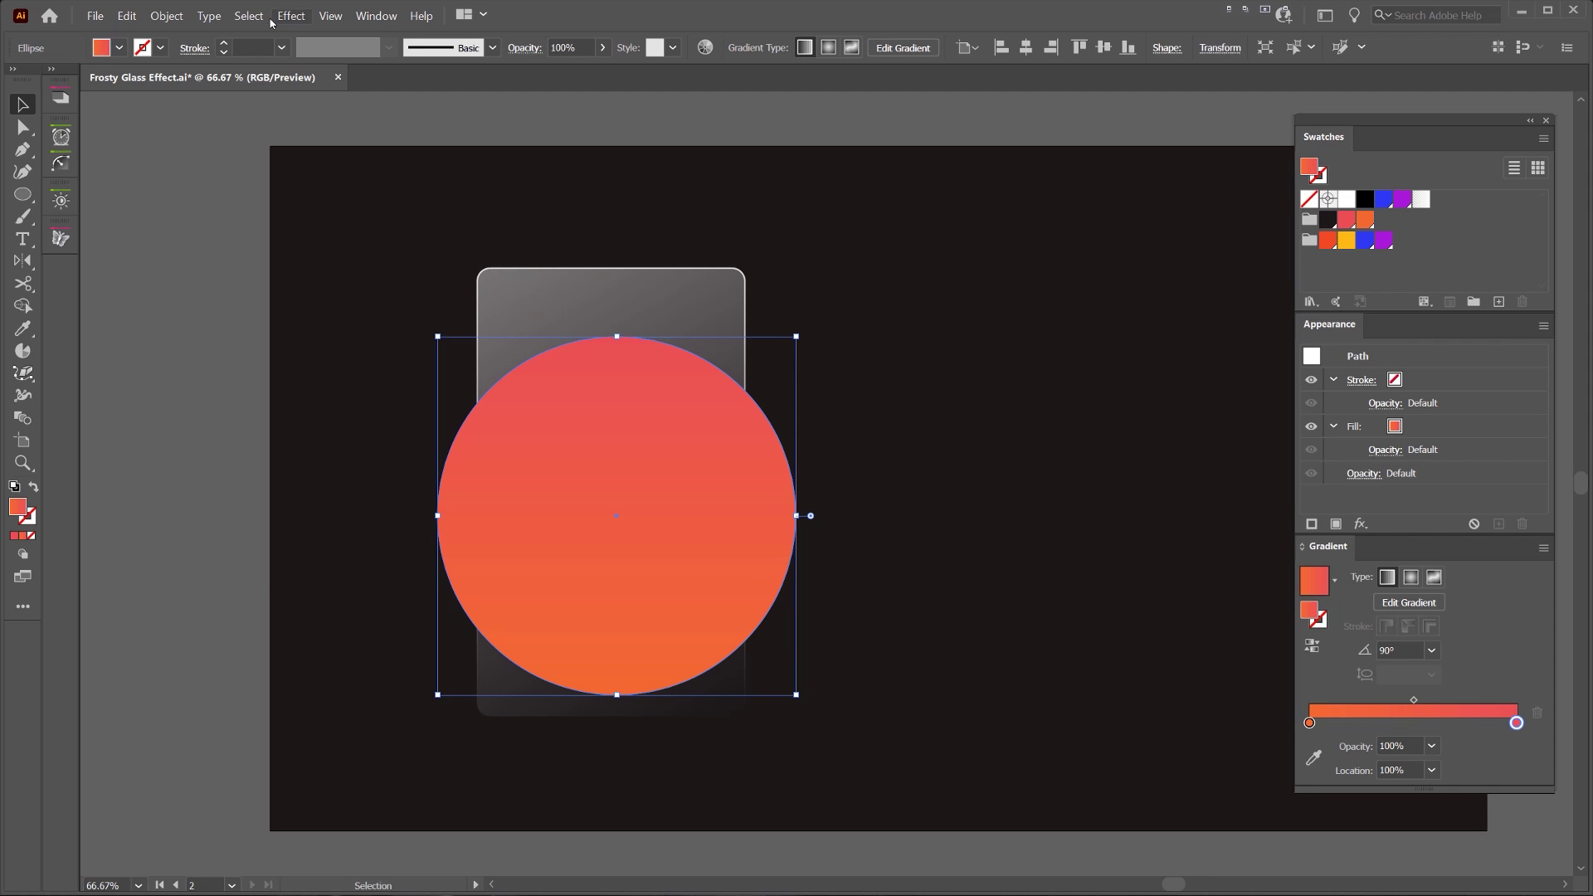
left_click(167, 16)
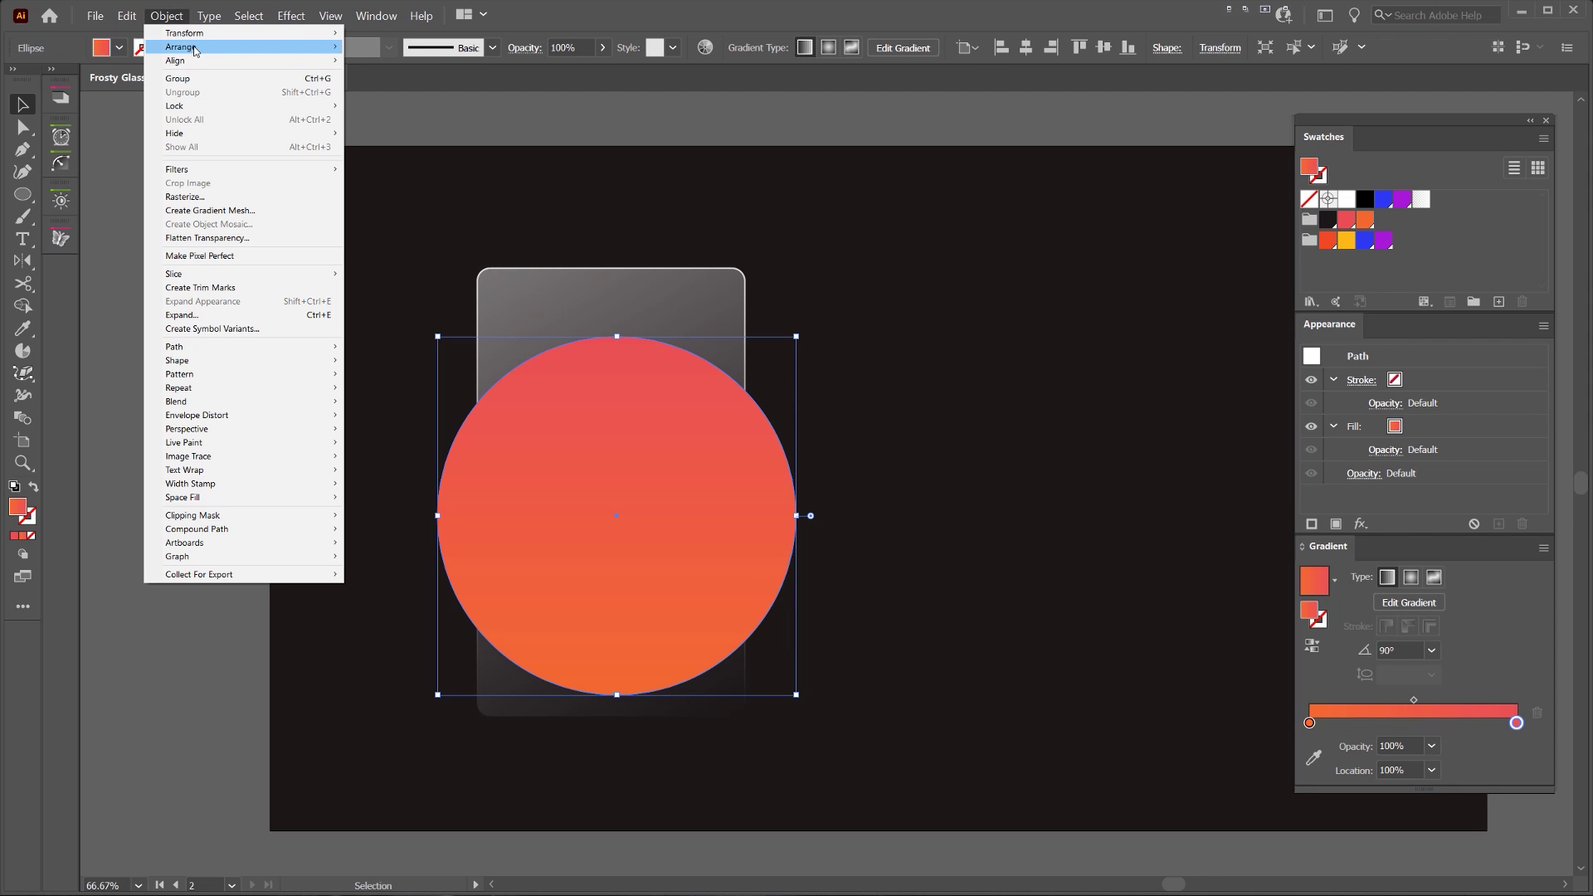
mouse_move(196, 48)
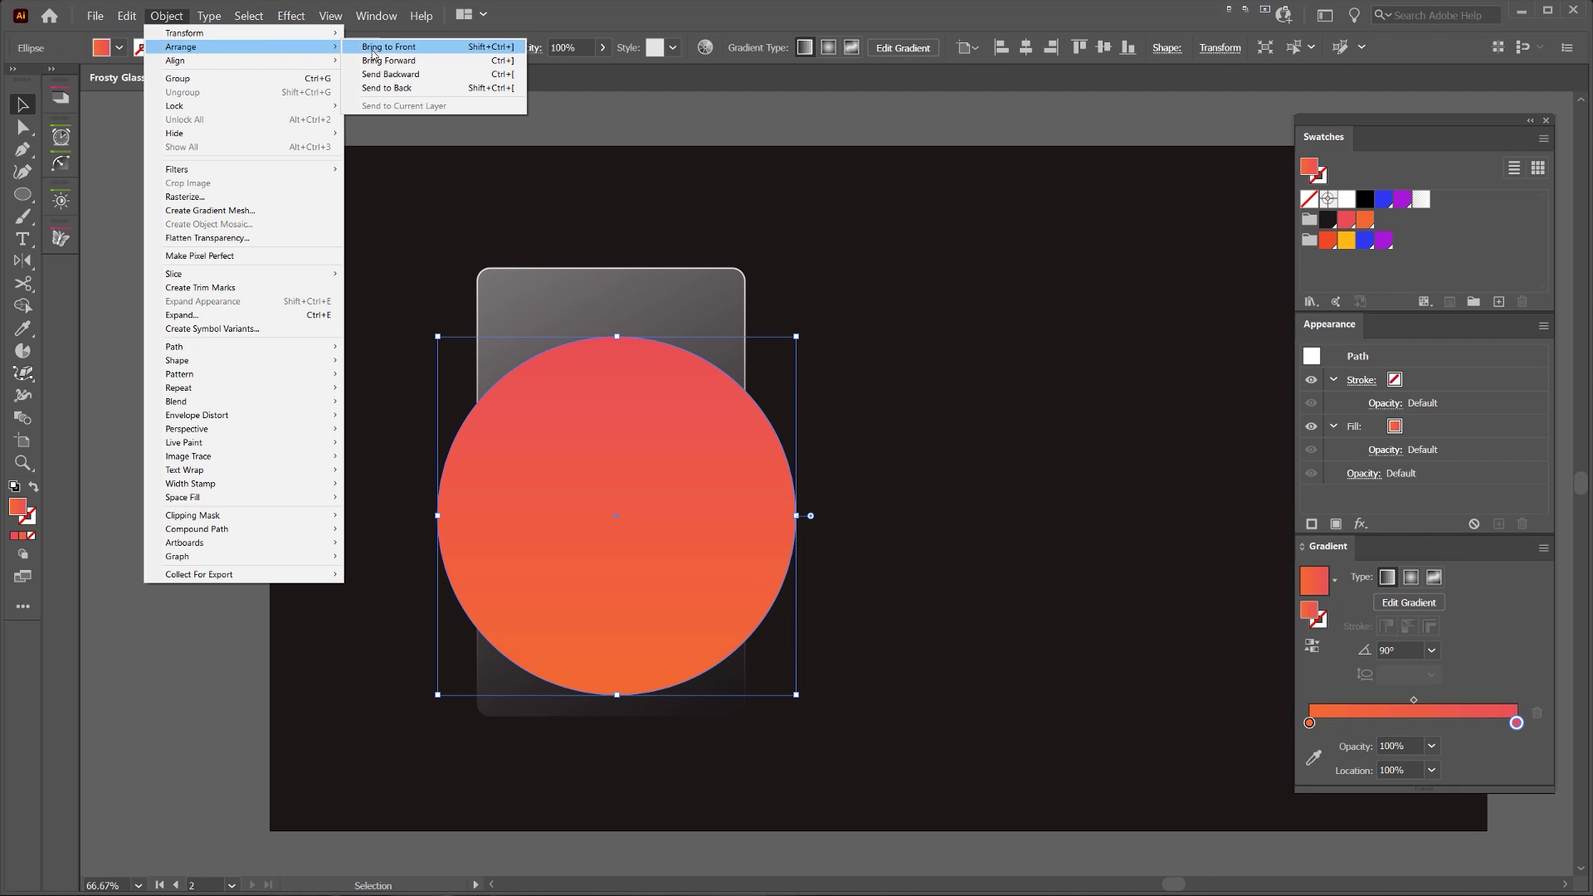
left_click(402, 88)
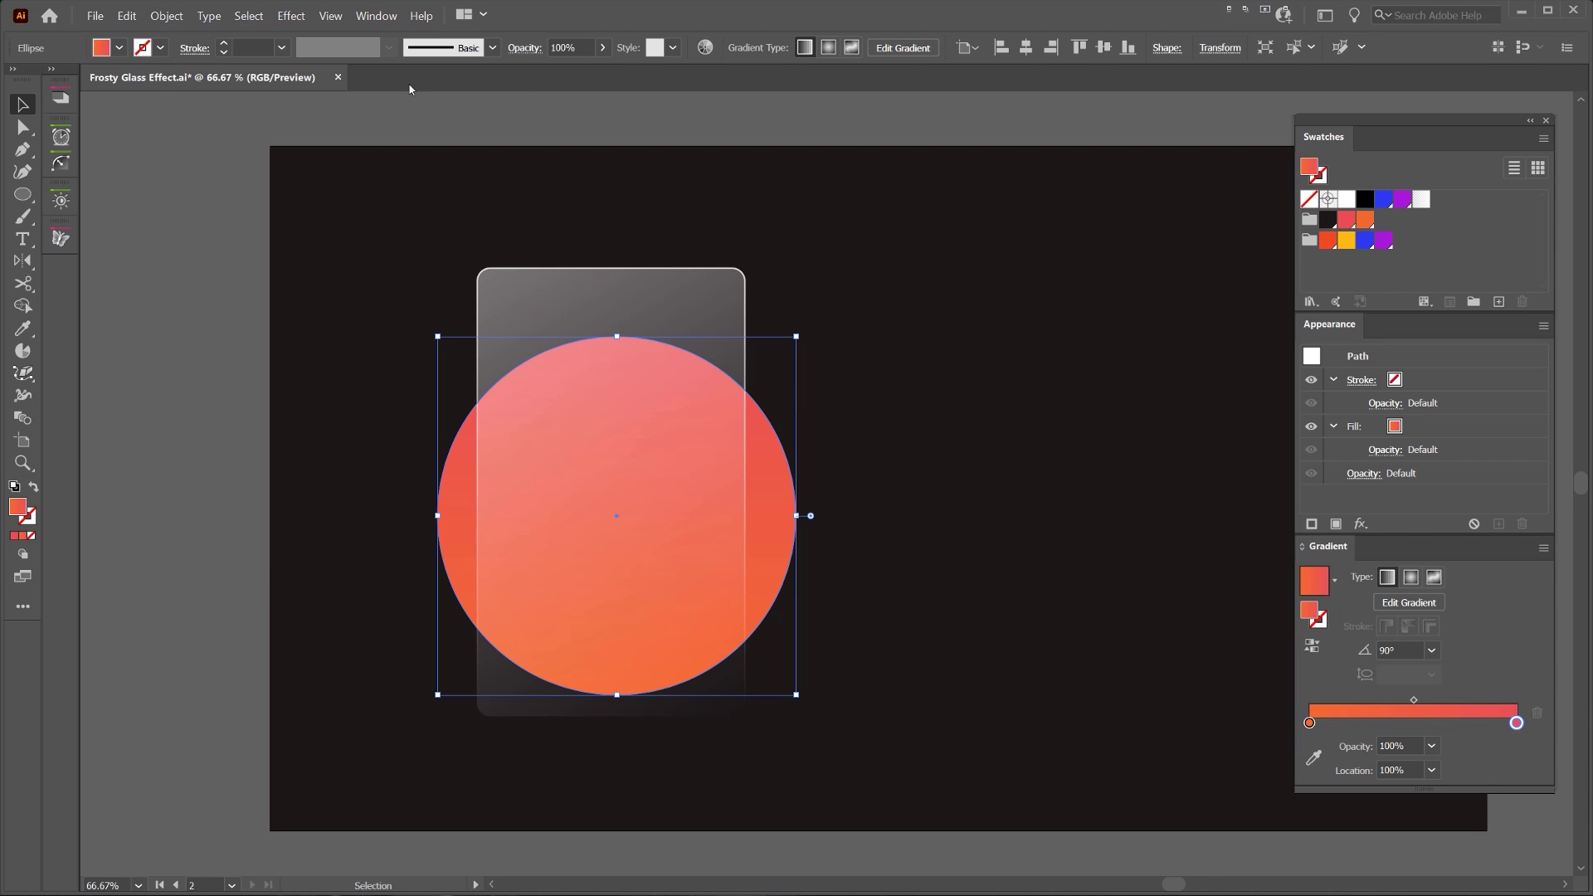
left_click(917, 359)
Nudge the circle upward to about the card's vertical middle
scroll(531, 441, "up", 1)
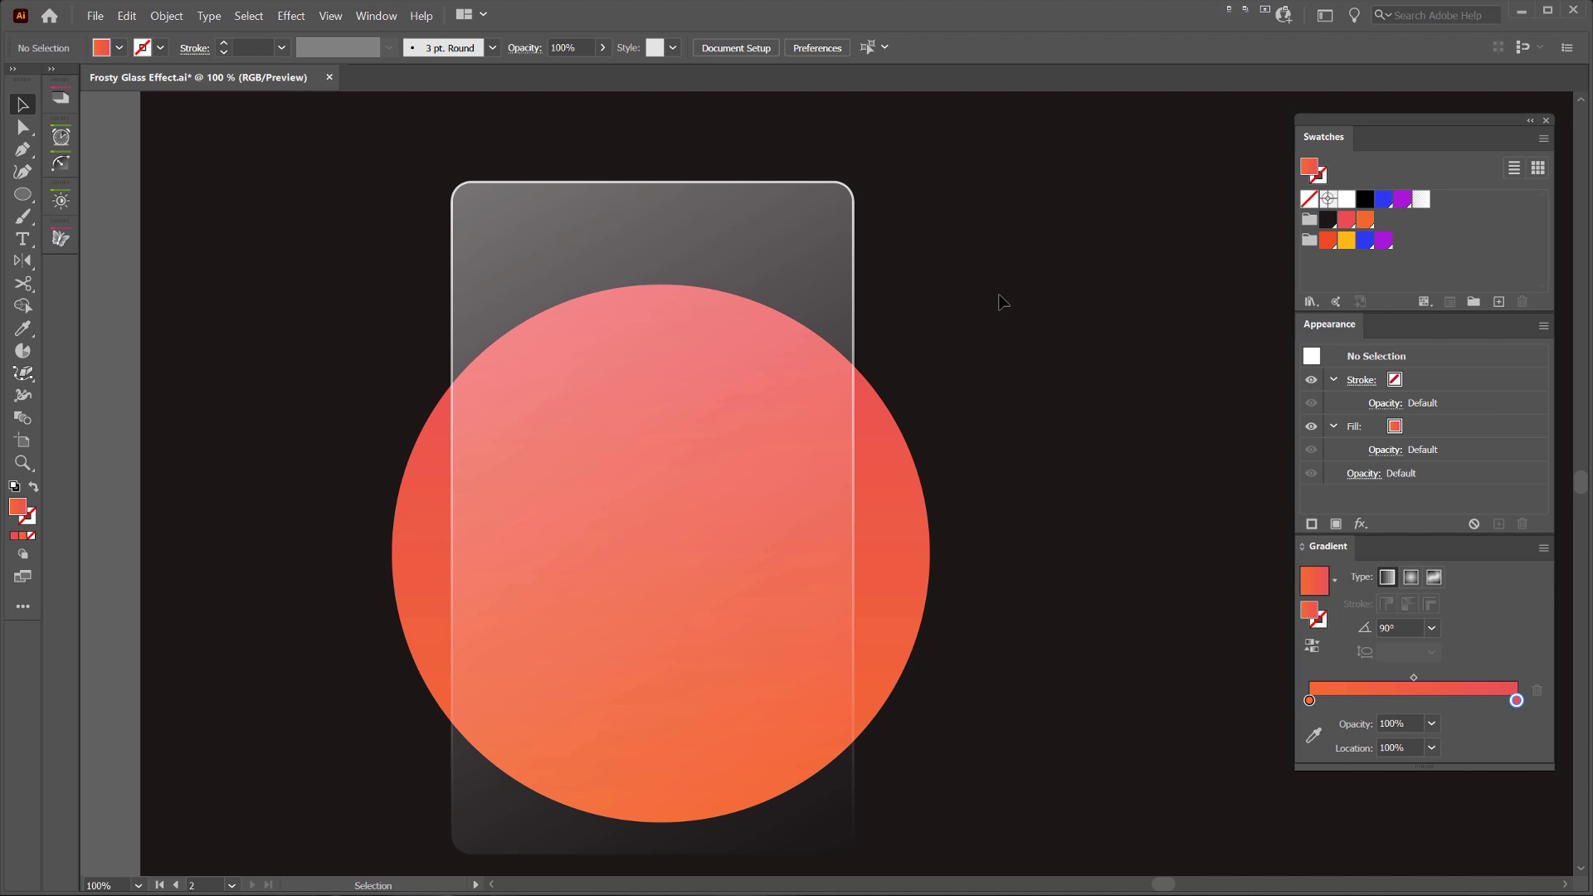
left_click(913, 469)
key("Up")
key("Up")
key("Up")
key("Up")
key("Up")
key("Up")
key("Up")
key("Up")
key("Up")
key("Up")
key("Up")
key("Up")
key("Up")
key("Up")
key("Up")
key("Up")
key("Up")
key("Up")
key("Up")
key("Up")
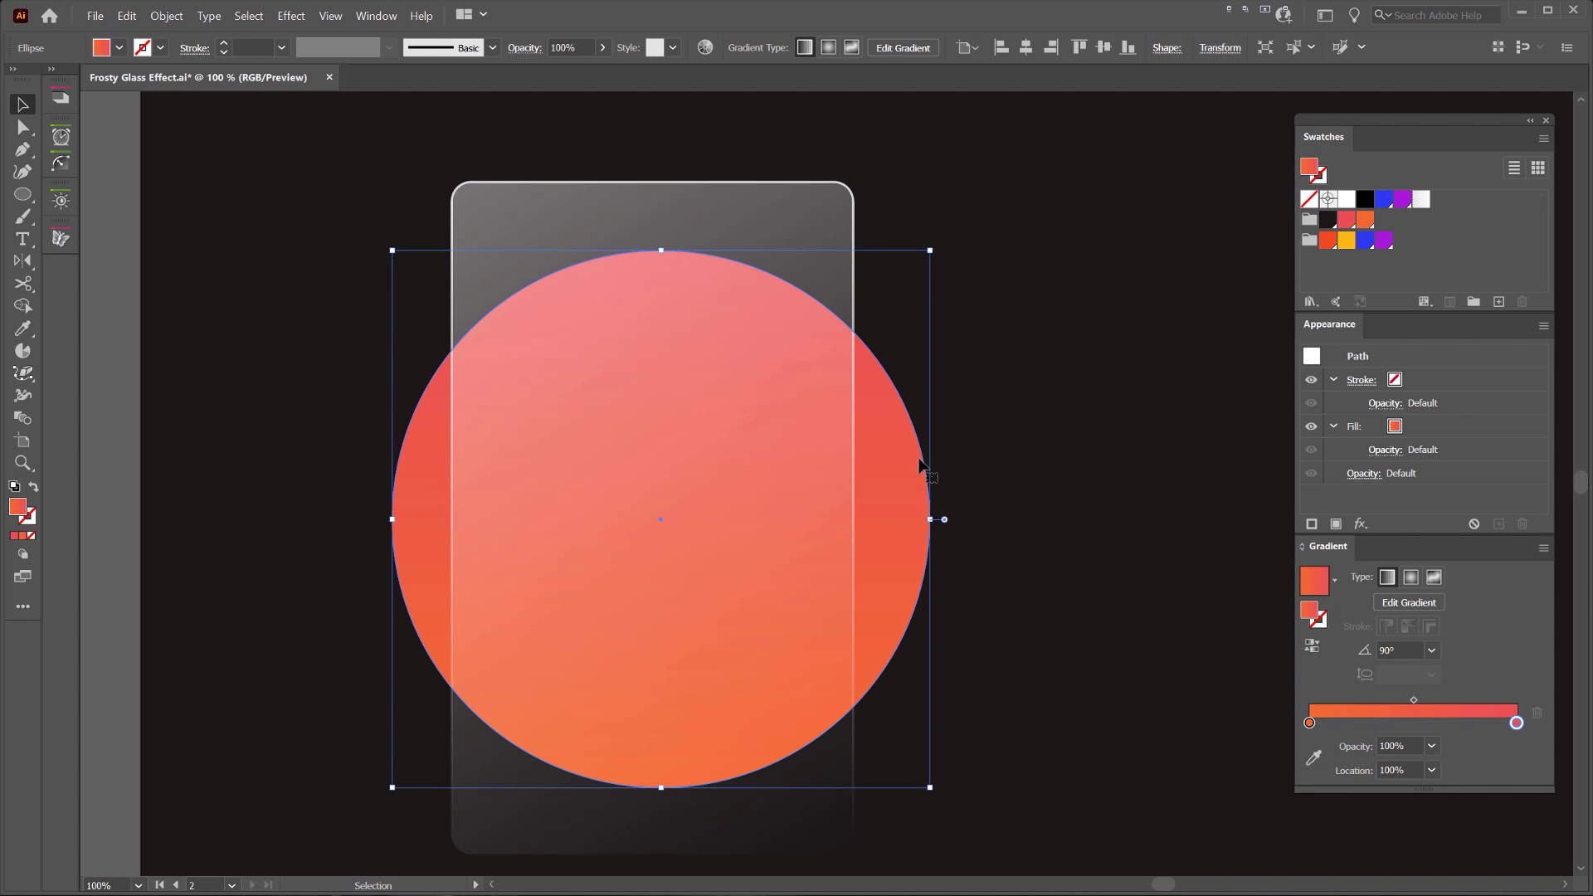
left_click(1003, 427)
Align the circle and the card to each other's centres, both horizontally and vertically
left_click(893, 390)
left_click(642, 192, "shift")
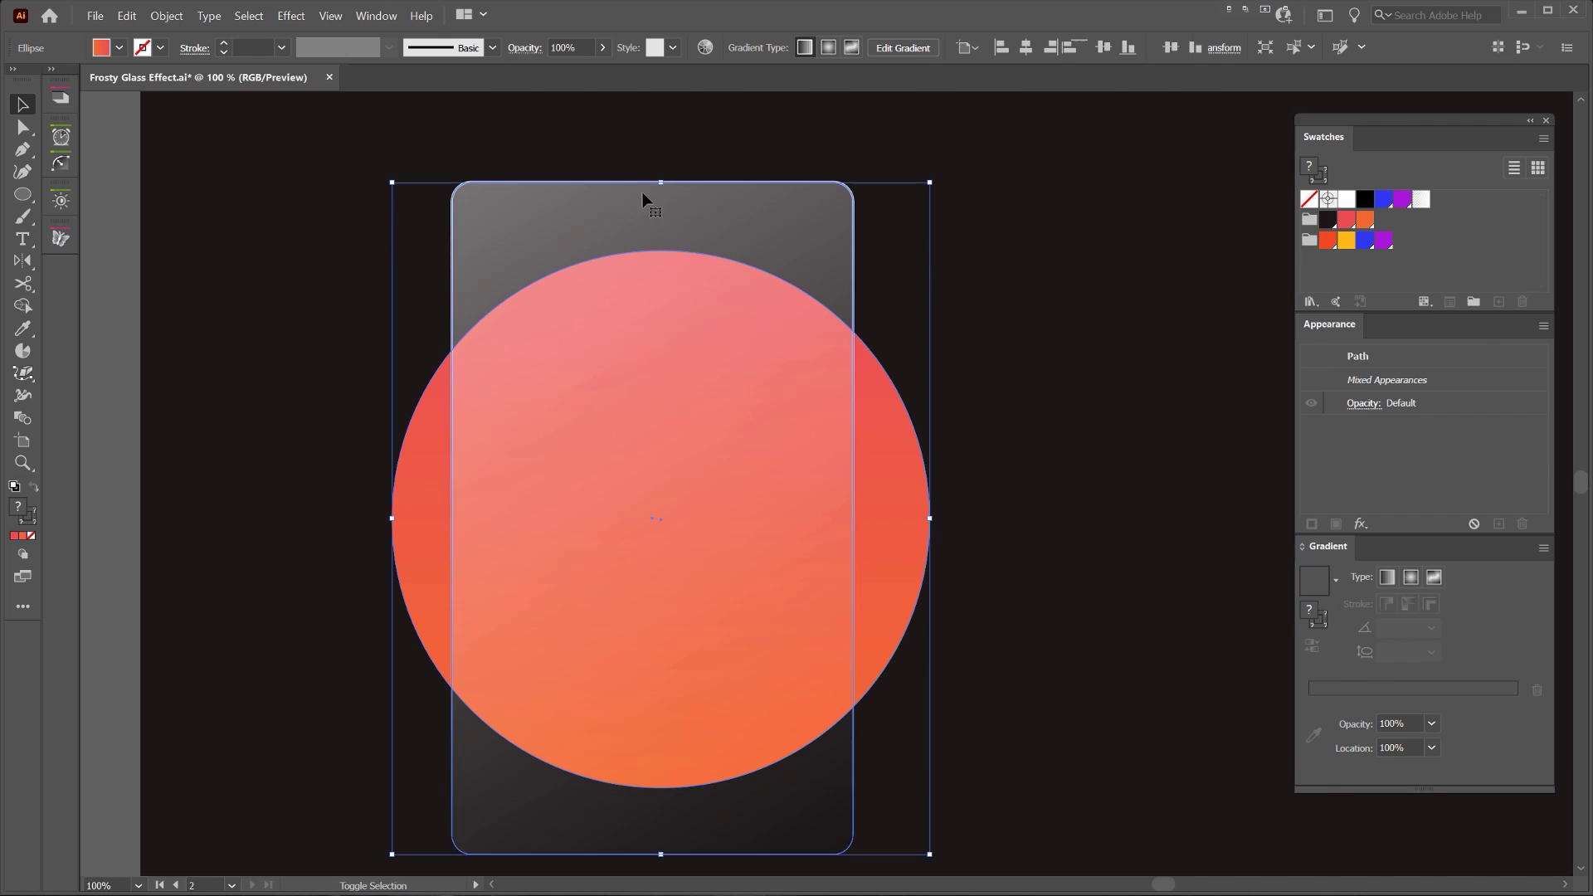
left_click(725, 212)
left_click(803, 47)
left_click(881, 47)
left_click(1035, 264)
scroll(636, 543, "down", 2)
scroll(569, 540, "up", 1)
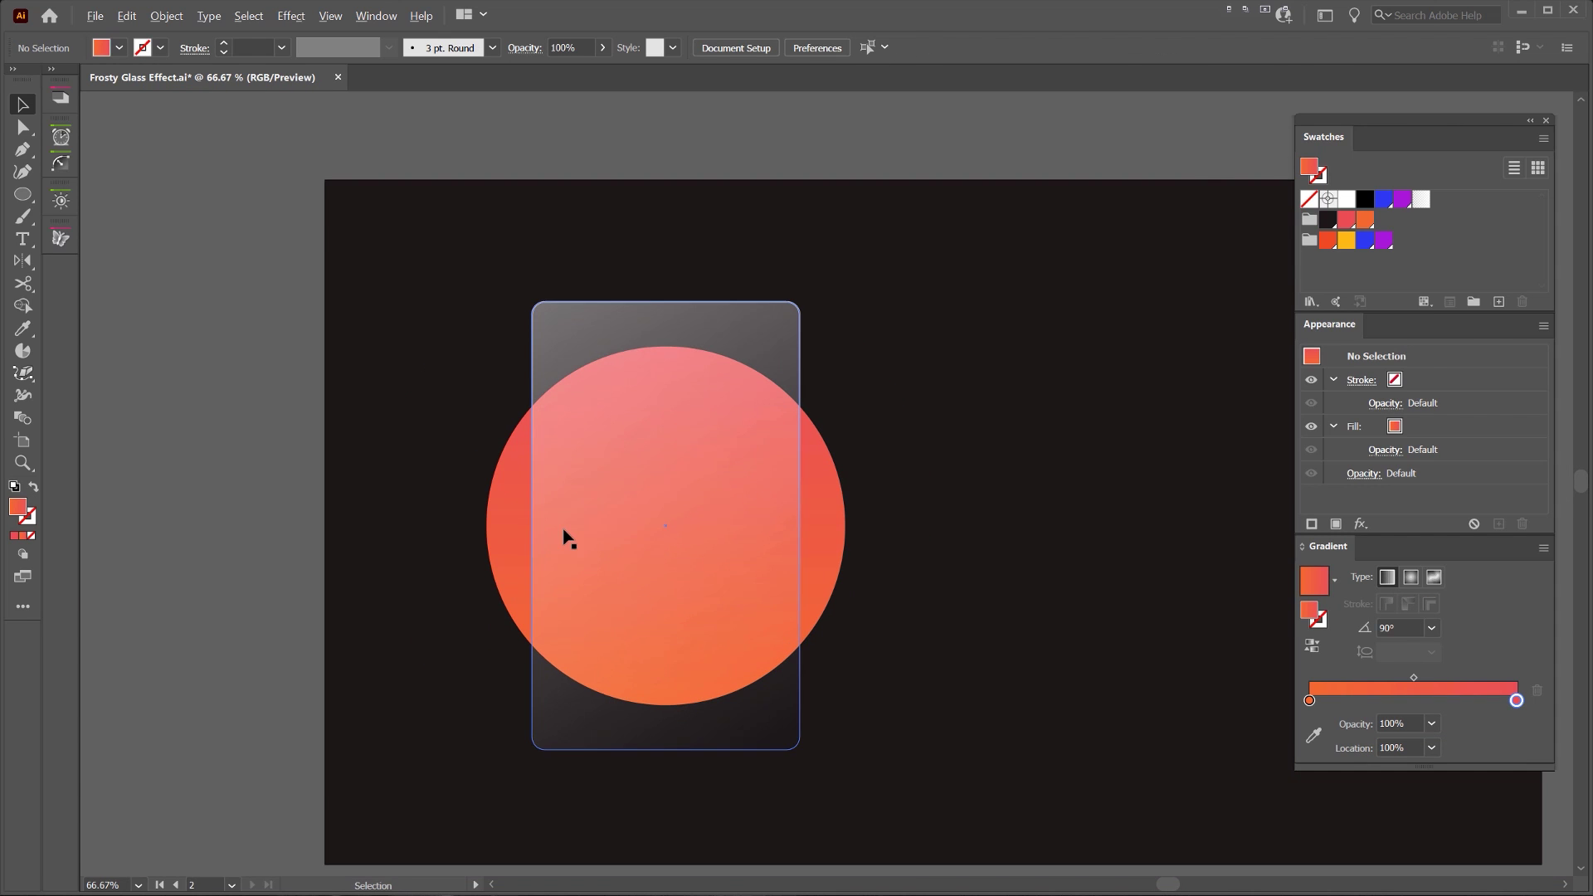
Try shifting the card up and away from the circle, and undo the move
left_click_drag(833, 320, 857, 263)
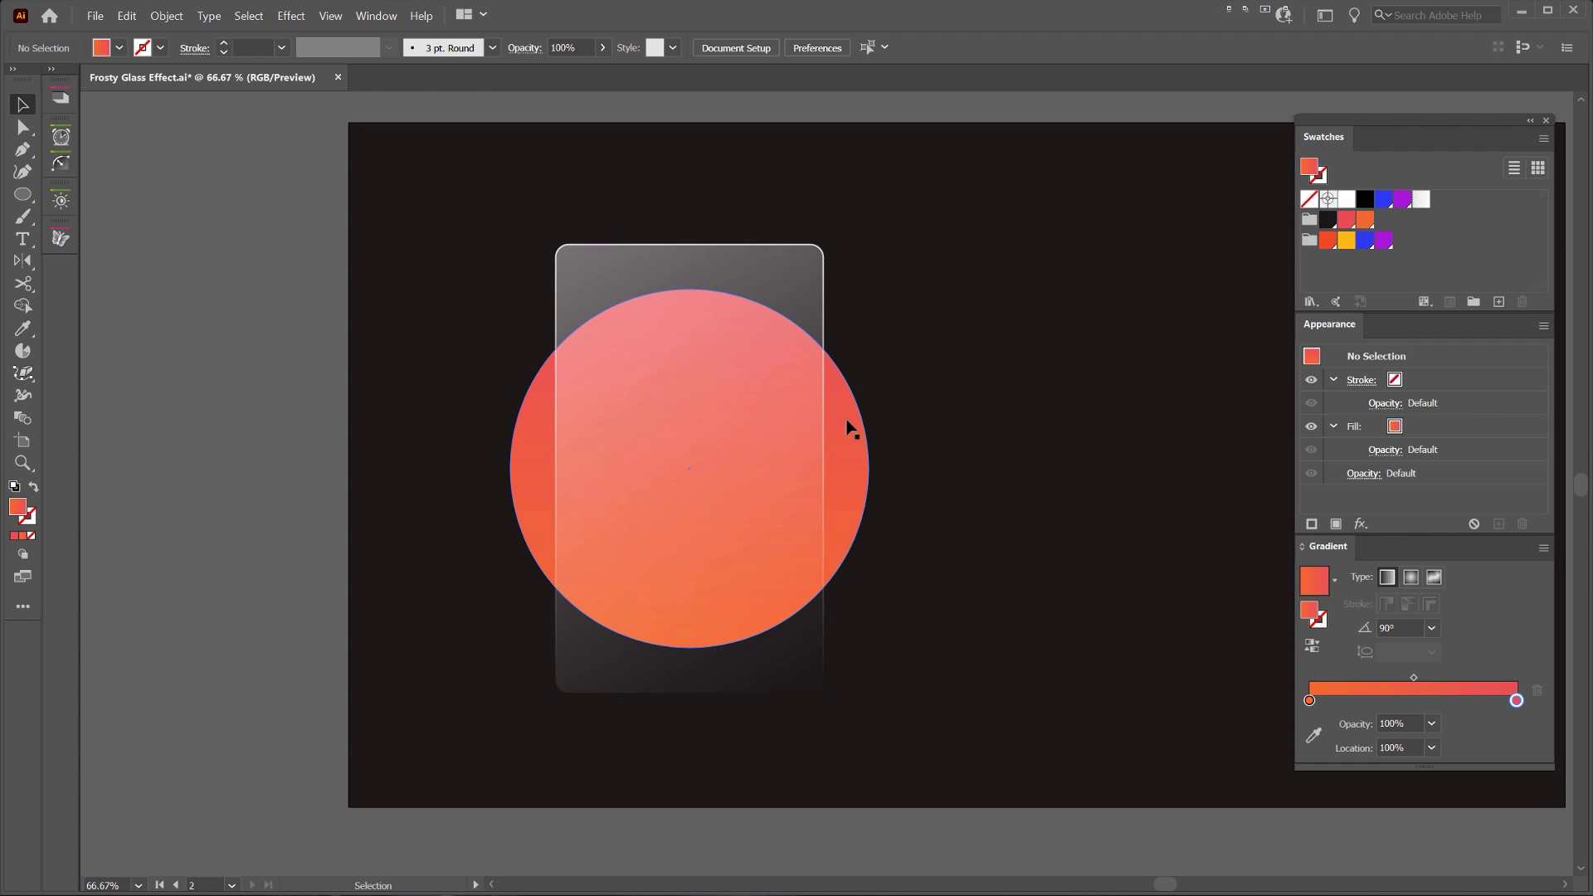
left_click_drag(757, 263, 836, 212)
key("ctrl+z")
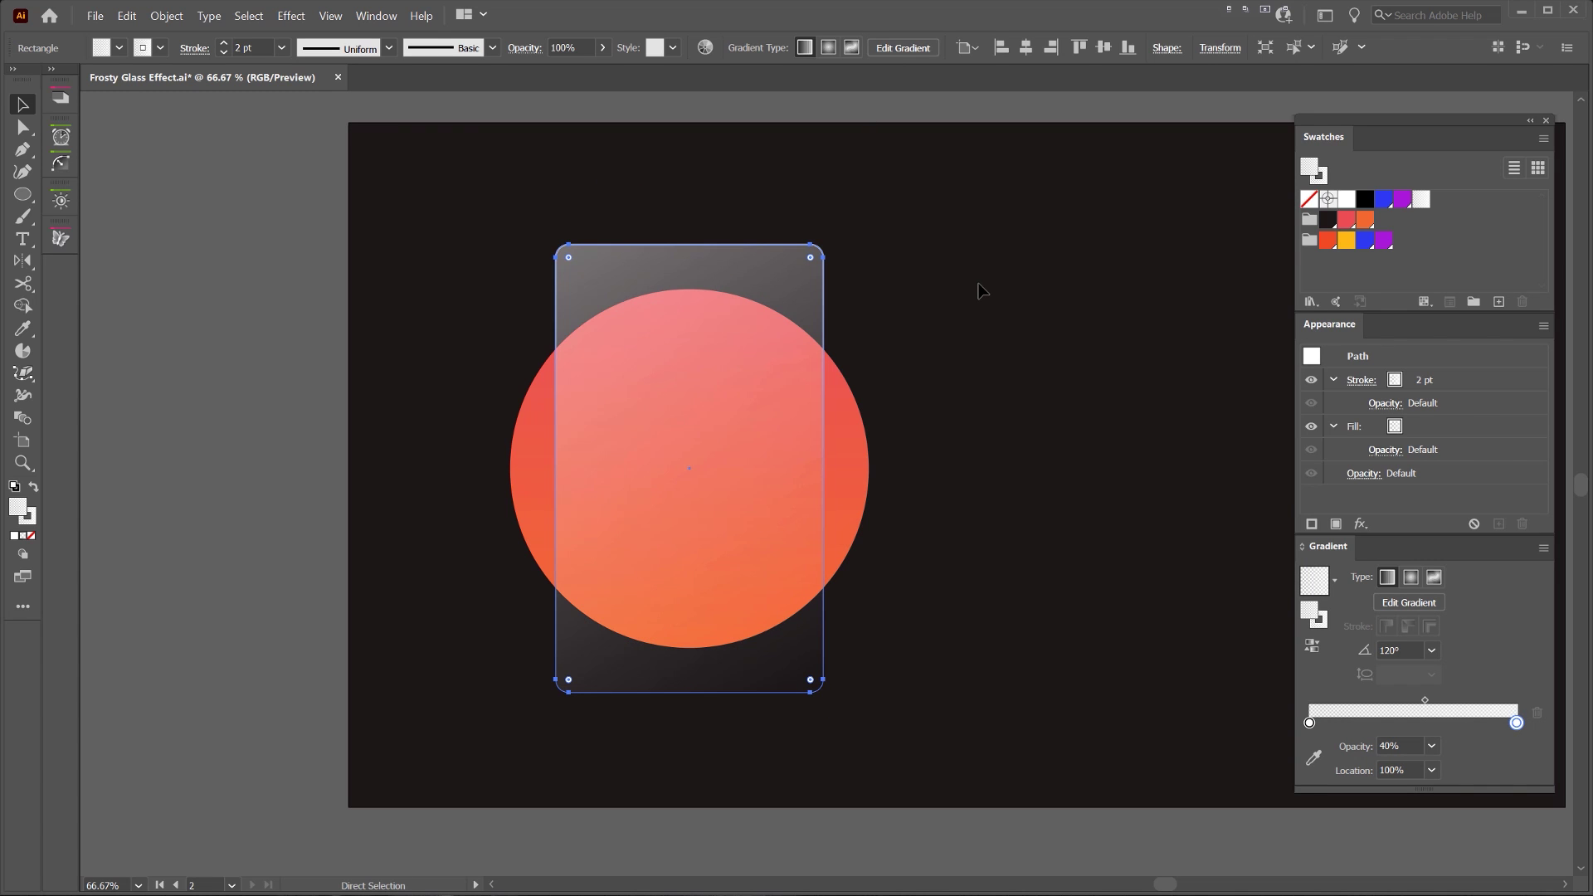
Duplicate the card rectangle in place and fill the copy with solid purple
key("ctrl+c")
key("ctrl+f")
key("ctrl+h")
left_click_drag(813, 325, 1024, 327)
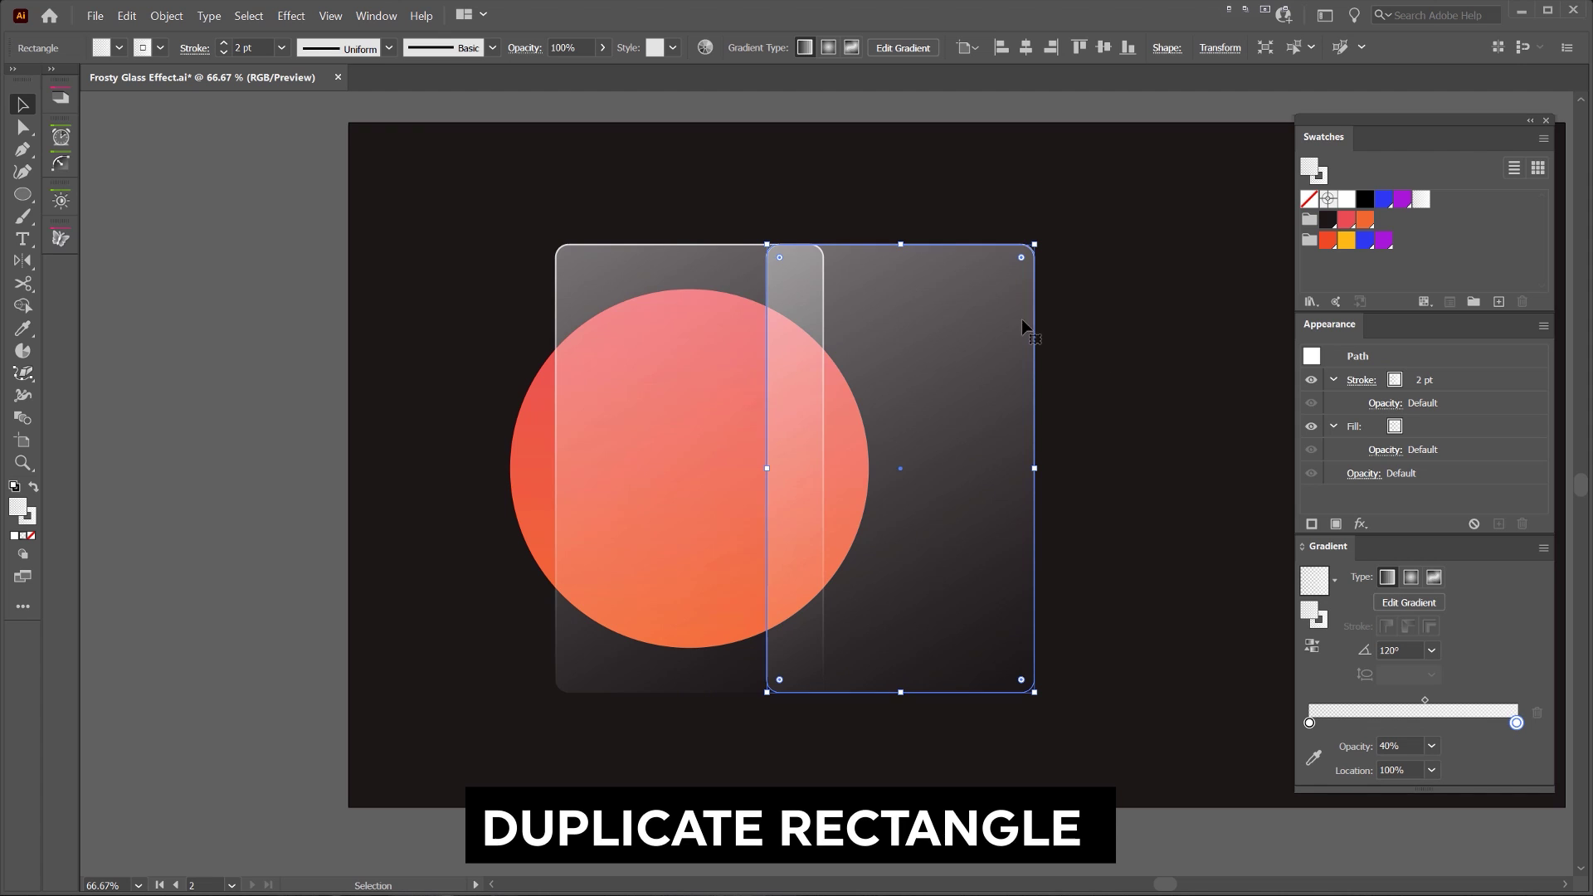
key("ctrl+z")
left_click(1384, 241)
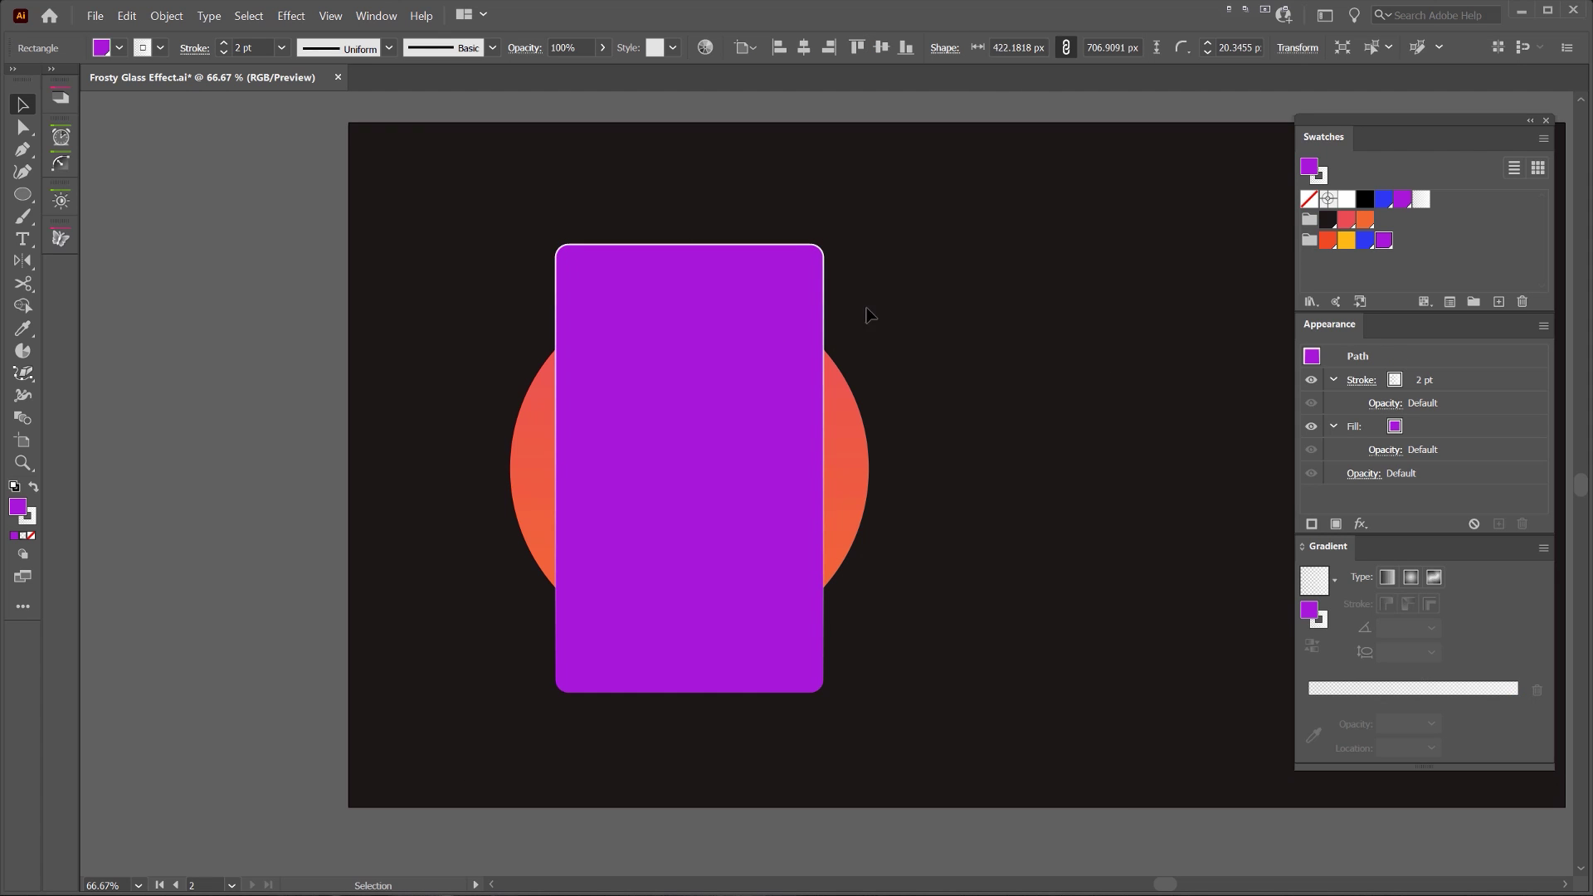
Remove the stroke from the purple copy of the card, keeping it in place over the original
left_click_drag(697, 386, 366, 386)
key("ctrl+z")
key("slash")
key("ctrl+z")
key("x")
key("slash")
key("a")
left_click(960, 249)
left_click(955, 232)
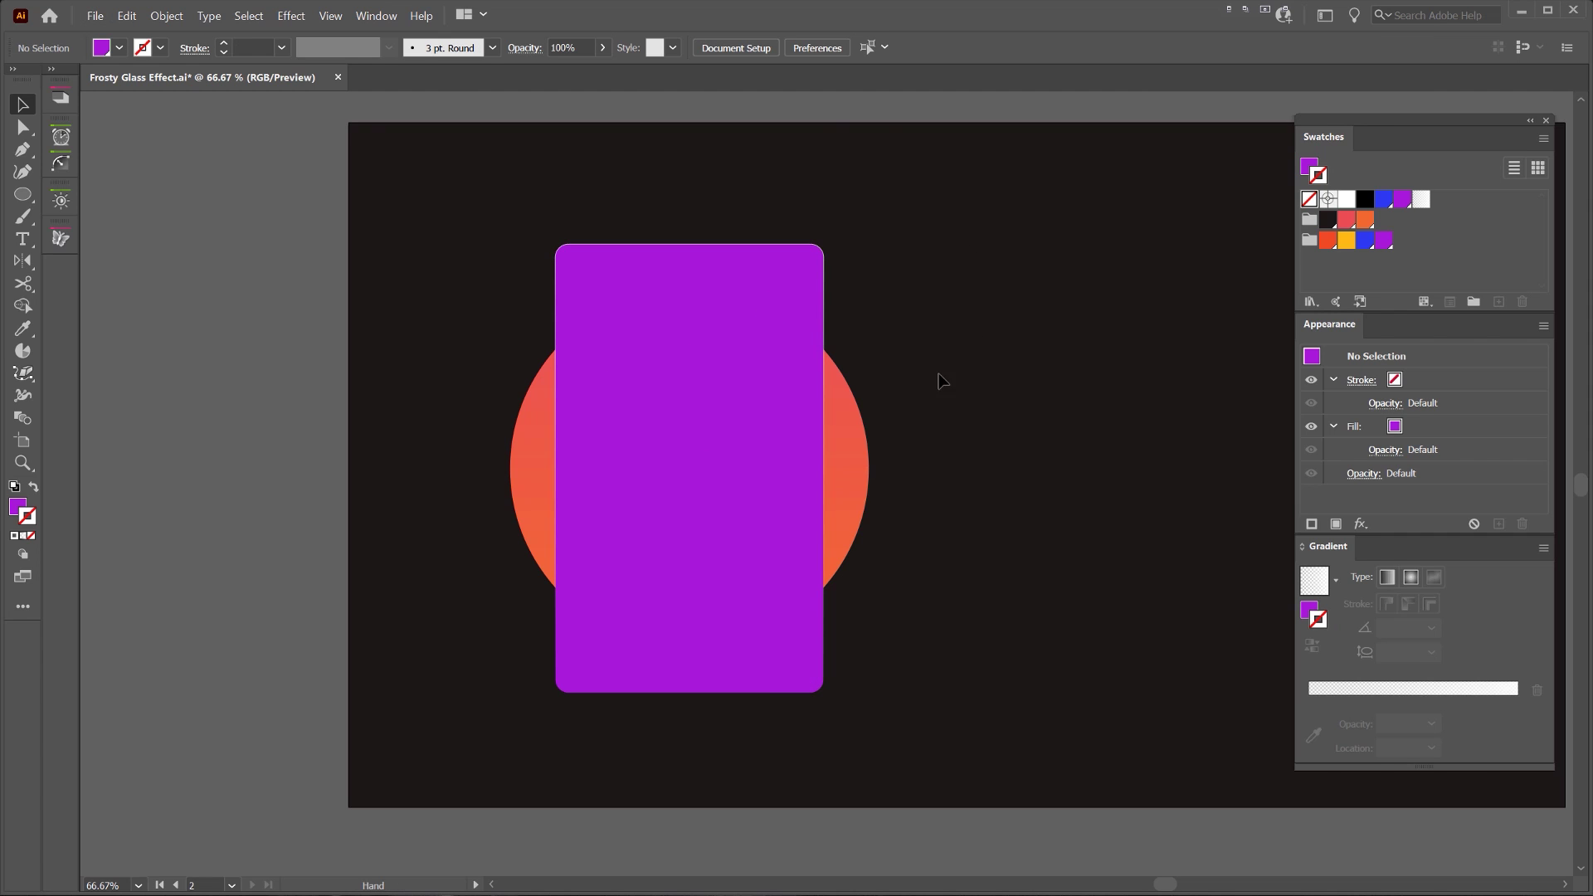
Try moving the circle out sideways from behind the purple rectangle, and undo the move
left_click_drag(850, 431, 1019, 426)
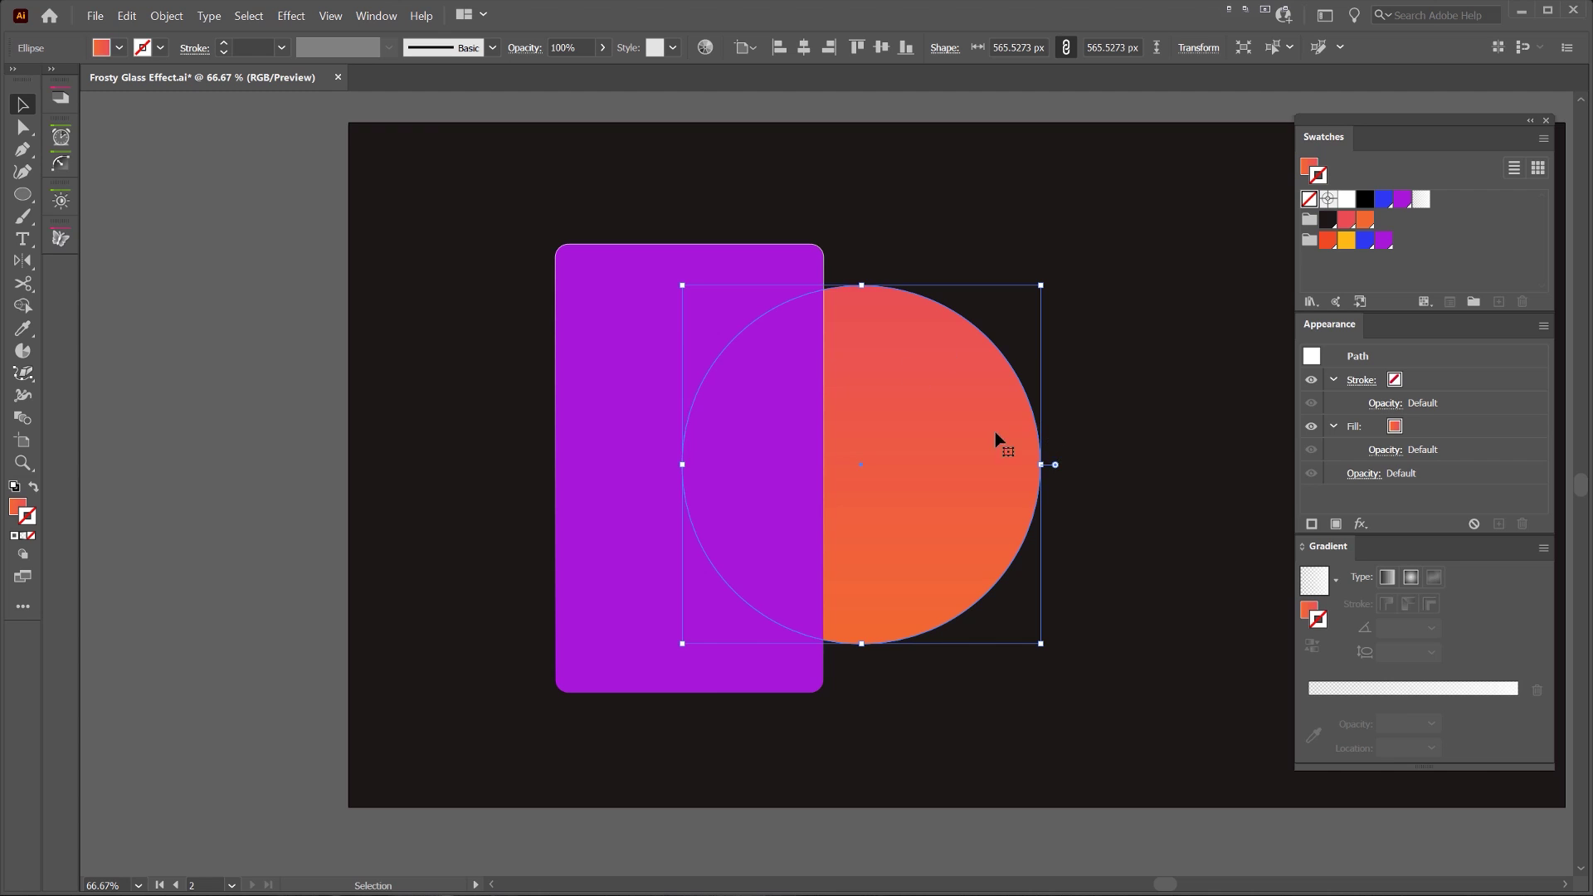
key("ctrl+z")
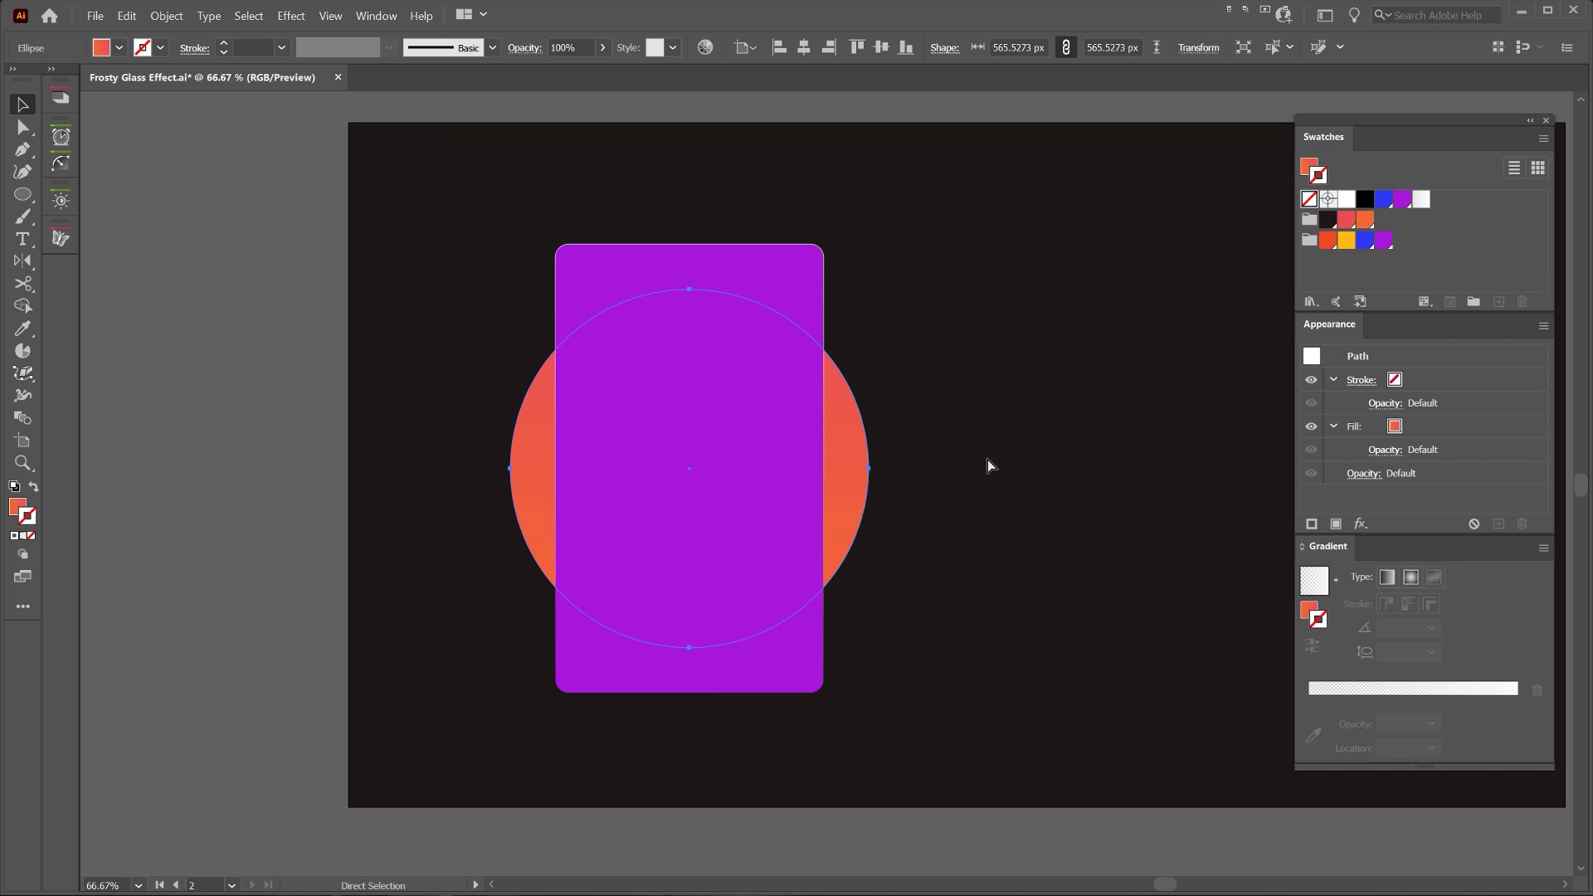
Make a clipping mask from the circle and the purple rectangle on top of it
left_click(987, 462)
left_click_drag(860, 434, 1083, 430)
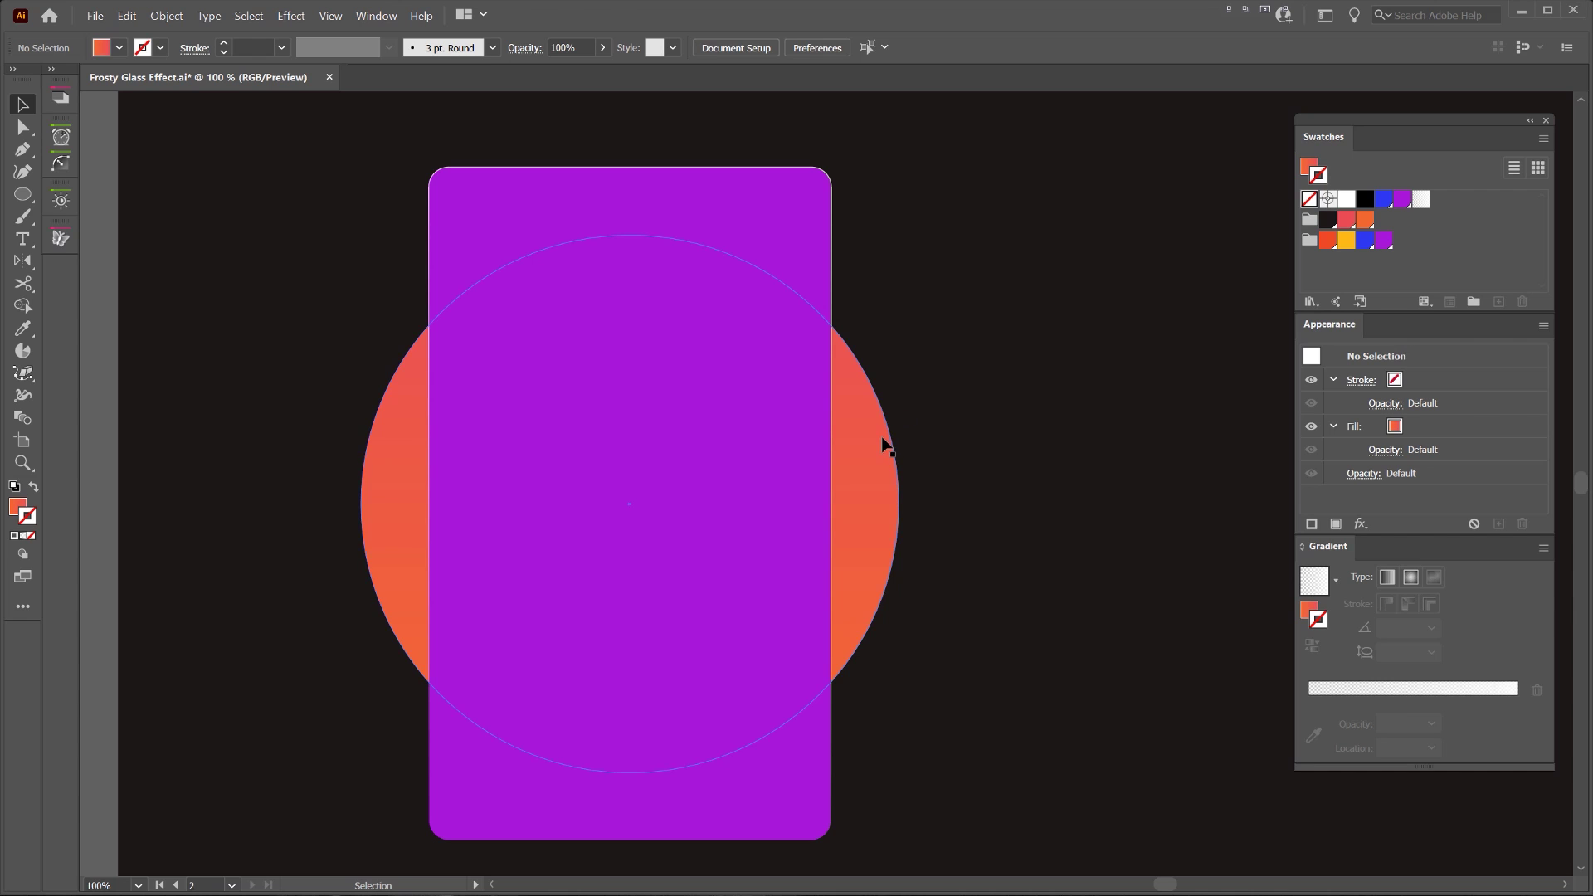
left_click(882, 441)
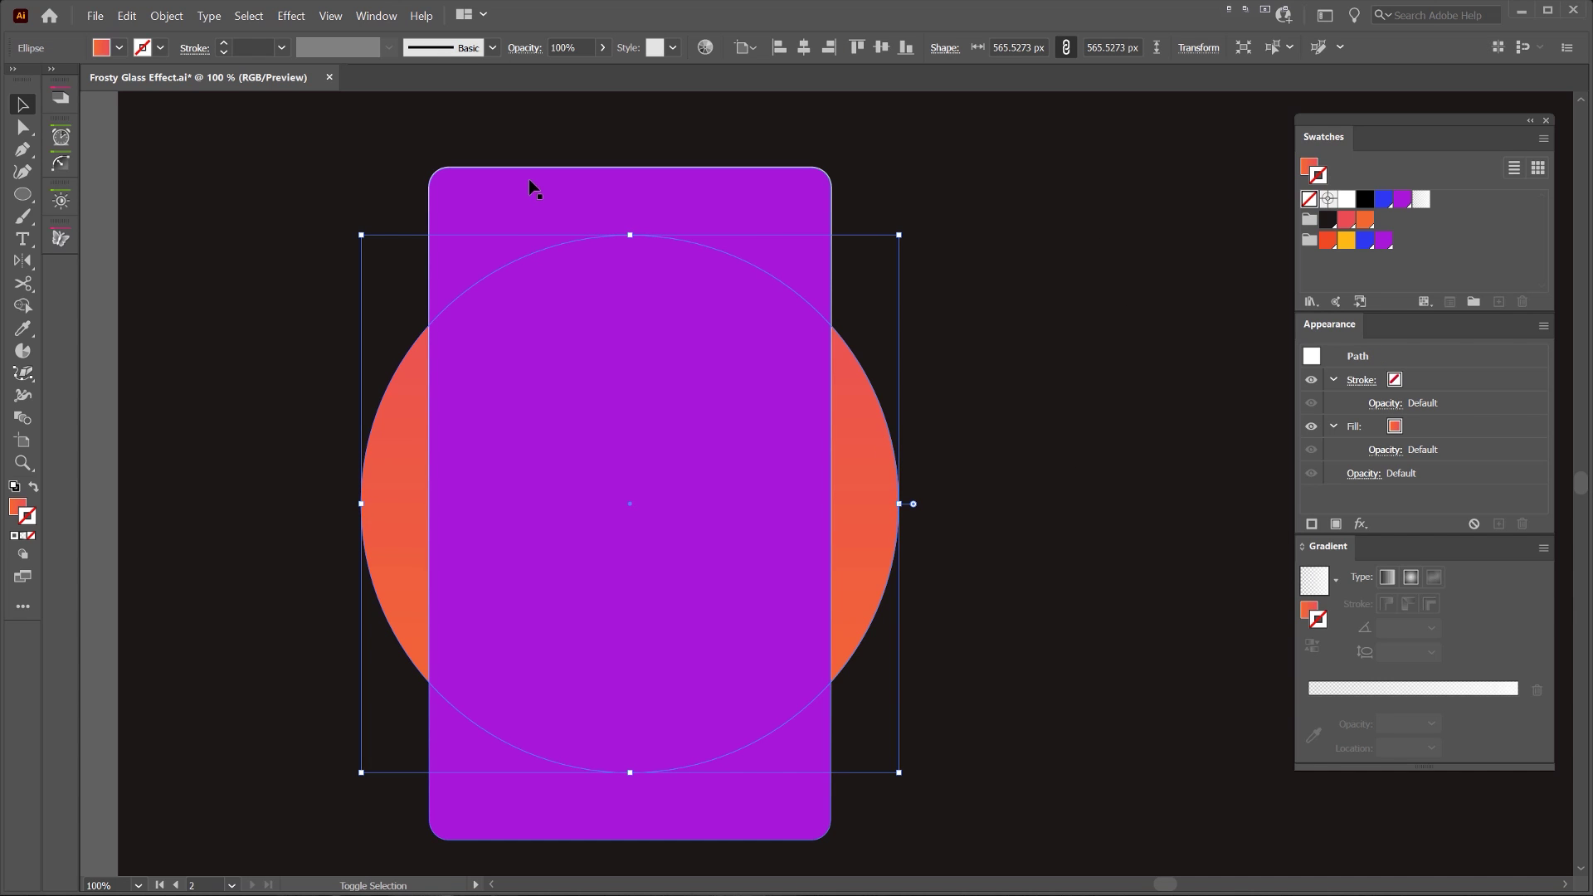
left_click(515, 210, "shift")
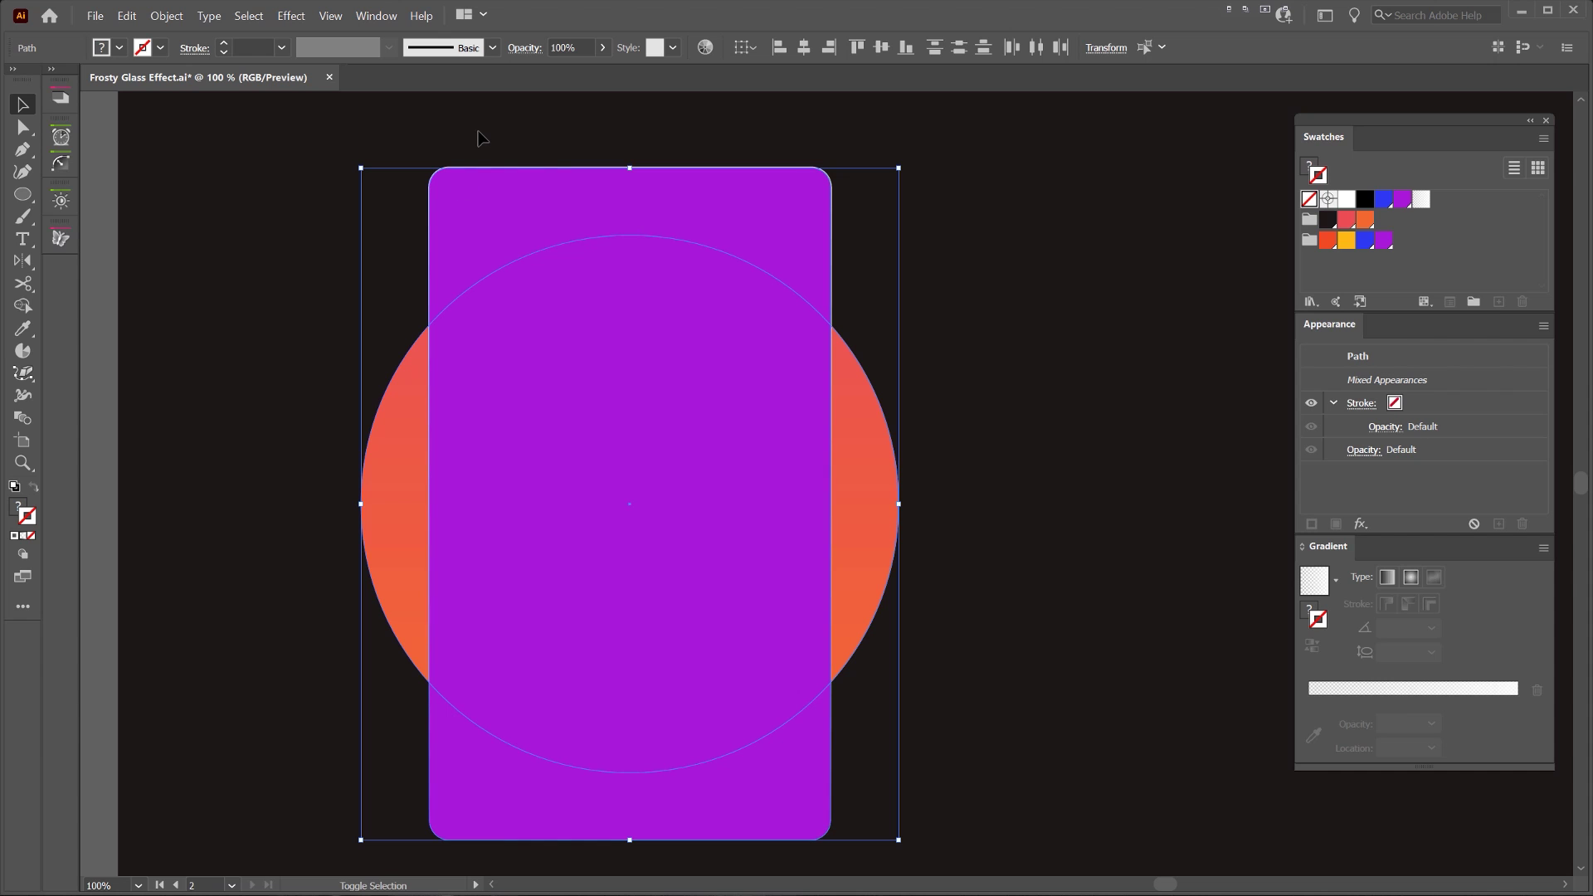
left_click(165, 16)
mouse_move(197, 521)
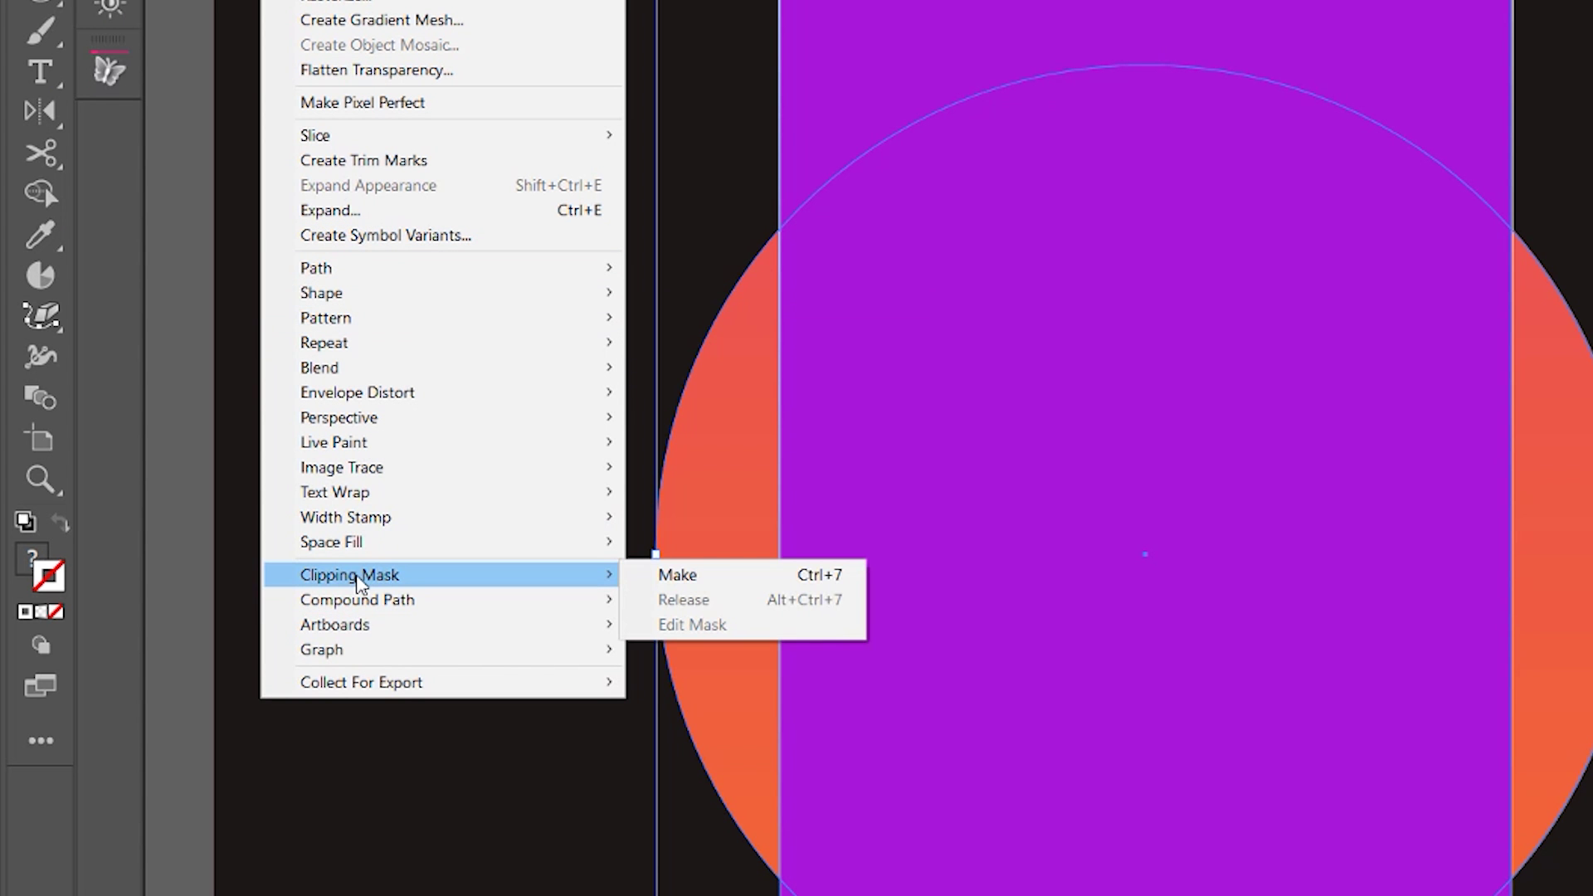
left_click(741, 575)
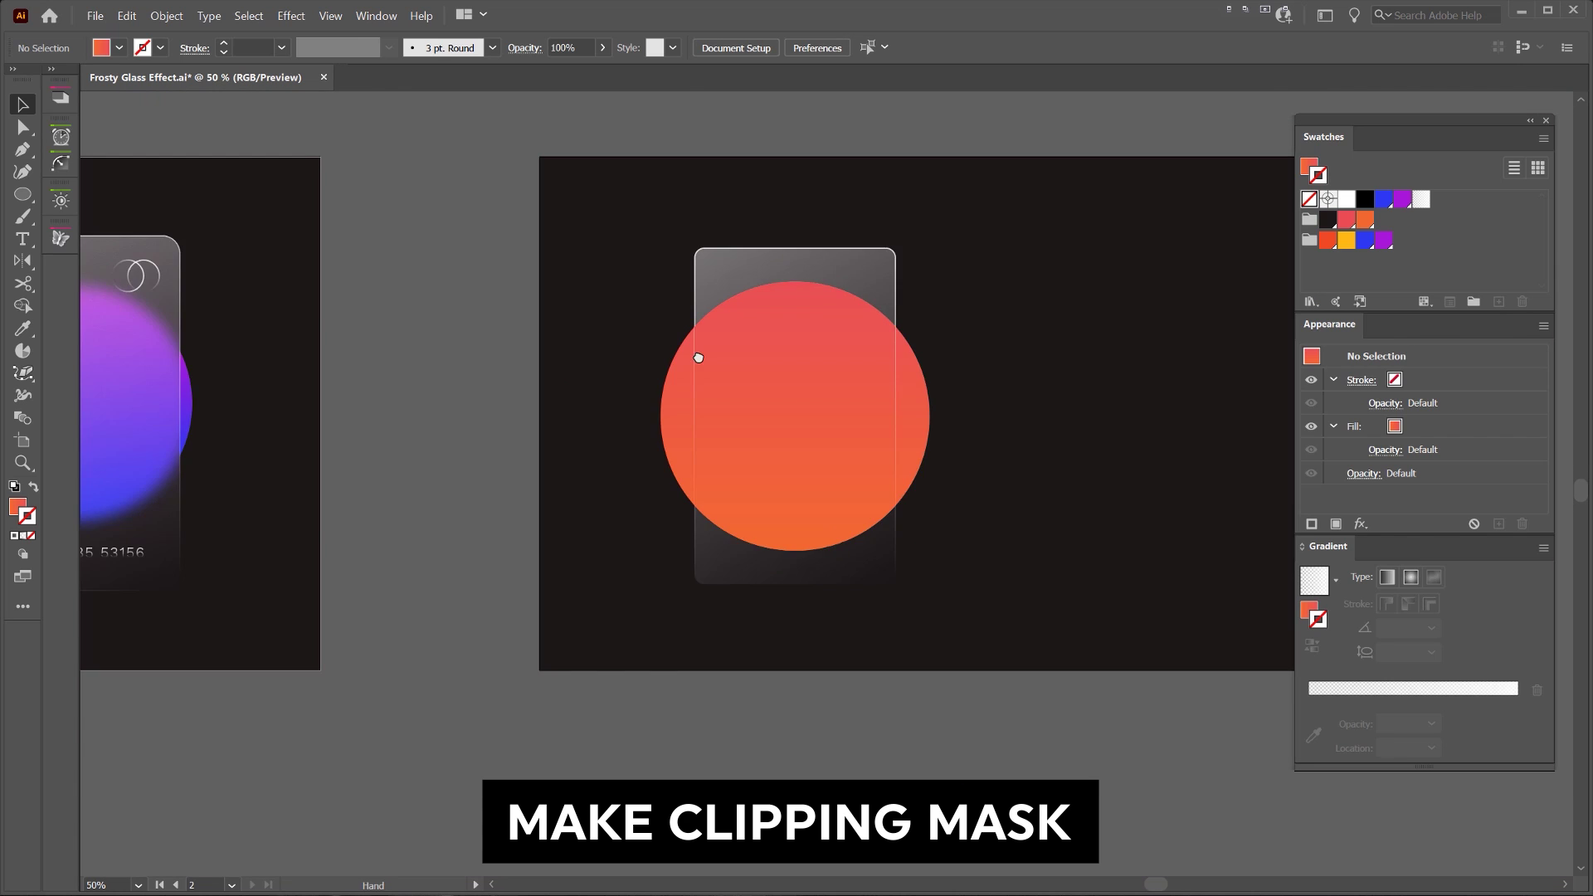
Try moving the card and the circle aside to expose the clipped group, and undo the trial moves
left_click_drag(632, 311, 931, 311)
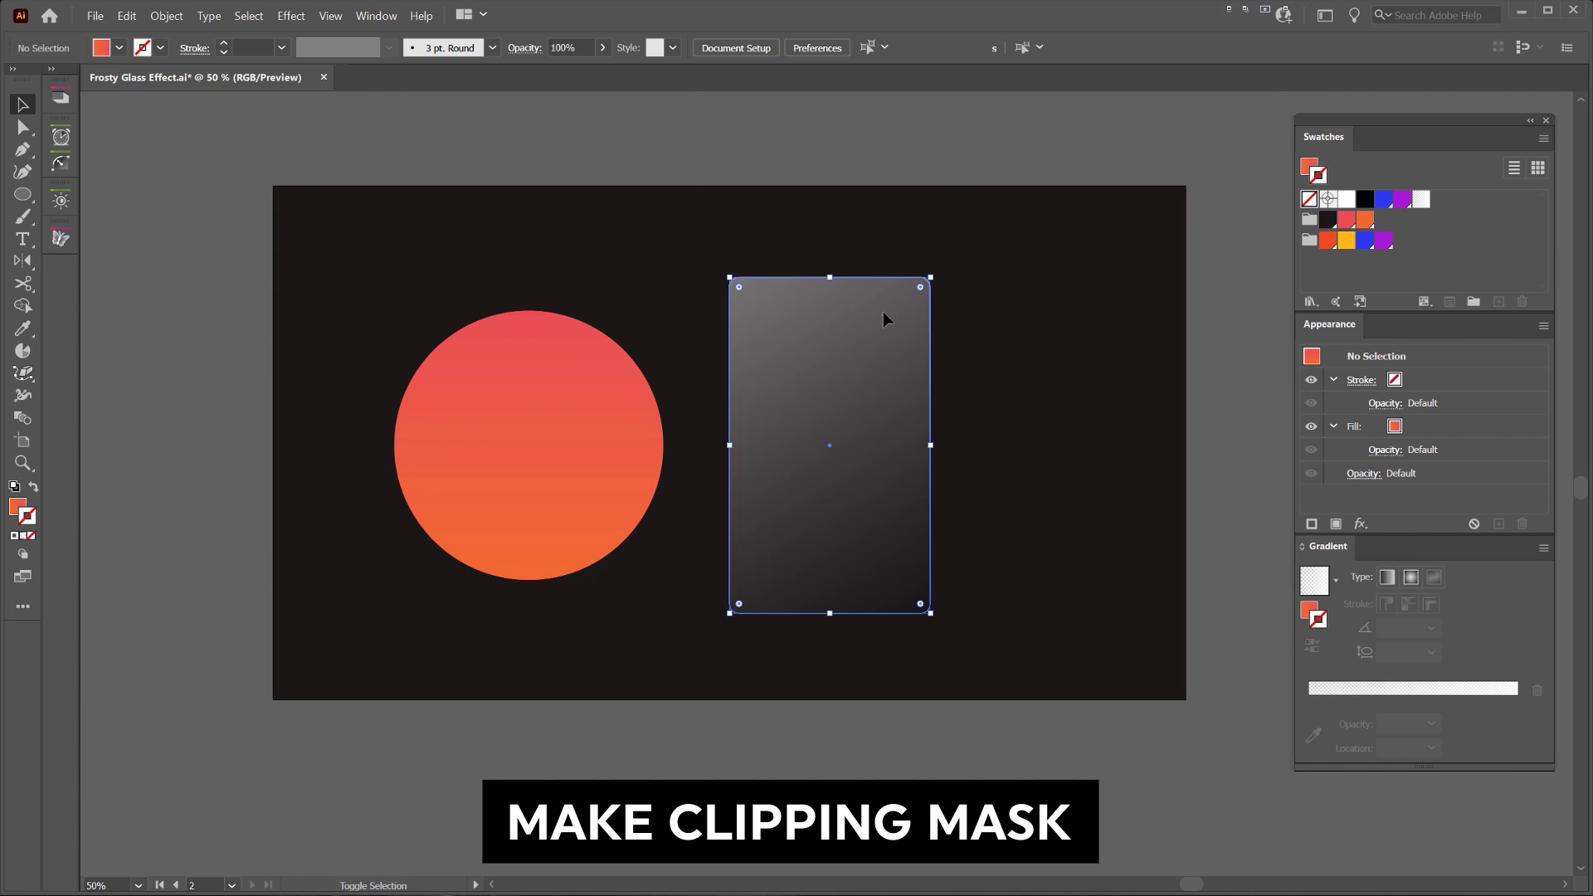
left_click_drag(617, 416, 523, 426)
key("ctrl+z")
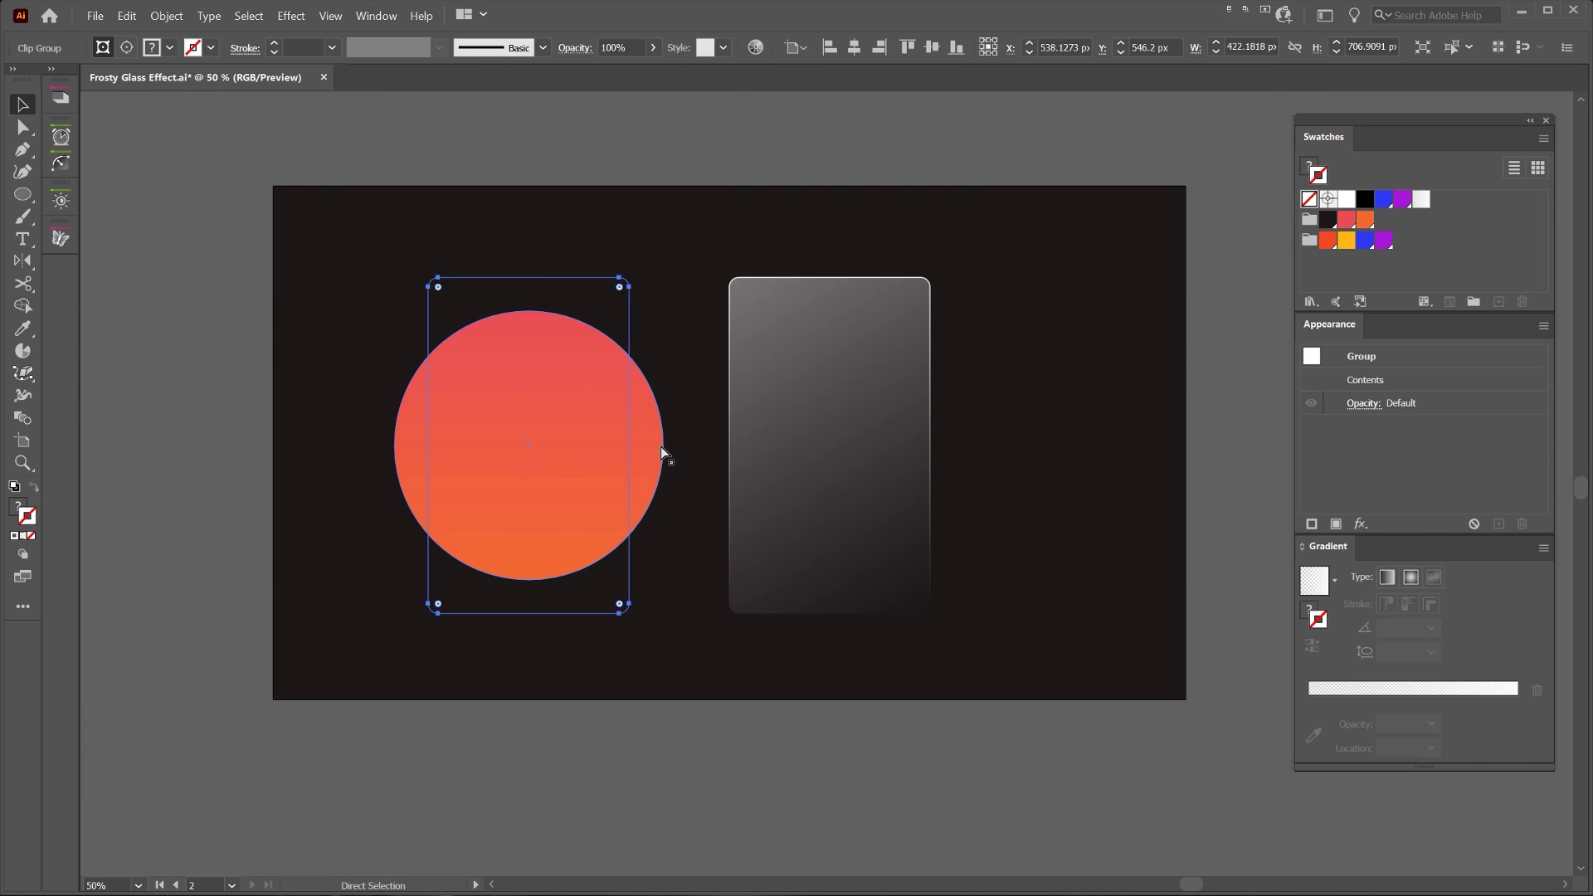
key("ctrl+z")
Move the clipped circle out sideways so it sits beside the card on the artboard
left_click(635, 337)
left_click(586, 302)
left_click_drag(614, 278, 899, 277)
scroll(978, 311, "up", 1)
scroll(713, 432, "up", 1)
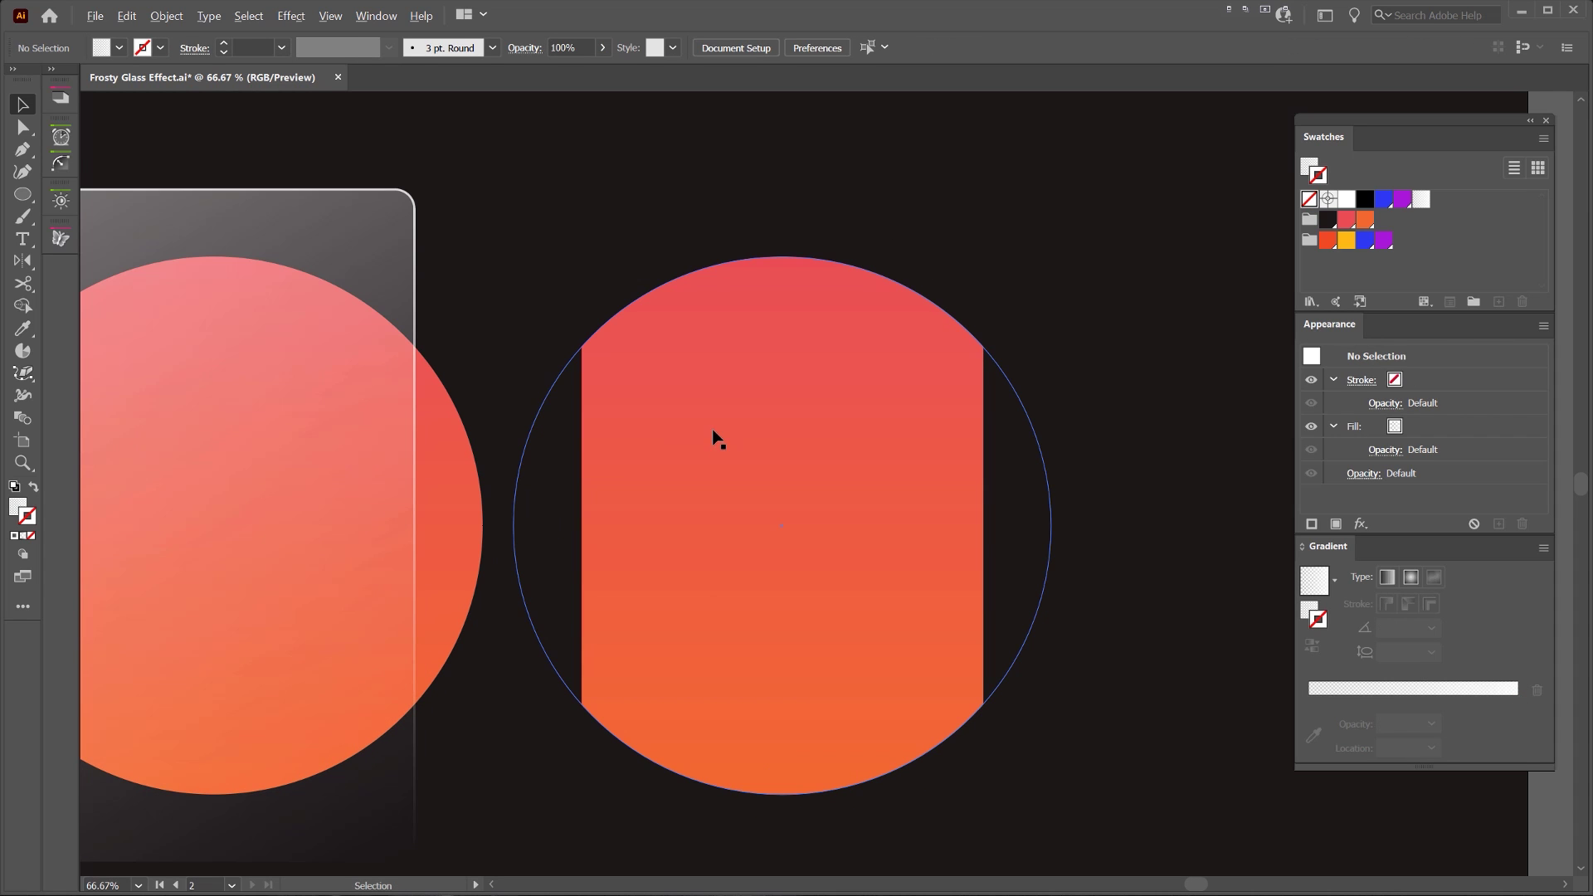
scroll(864, 226, "down", 1)
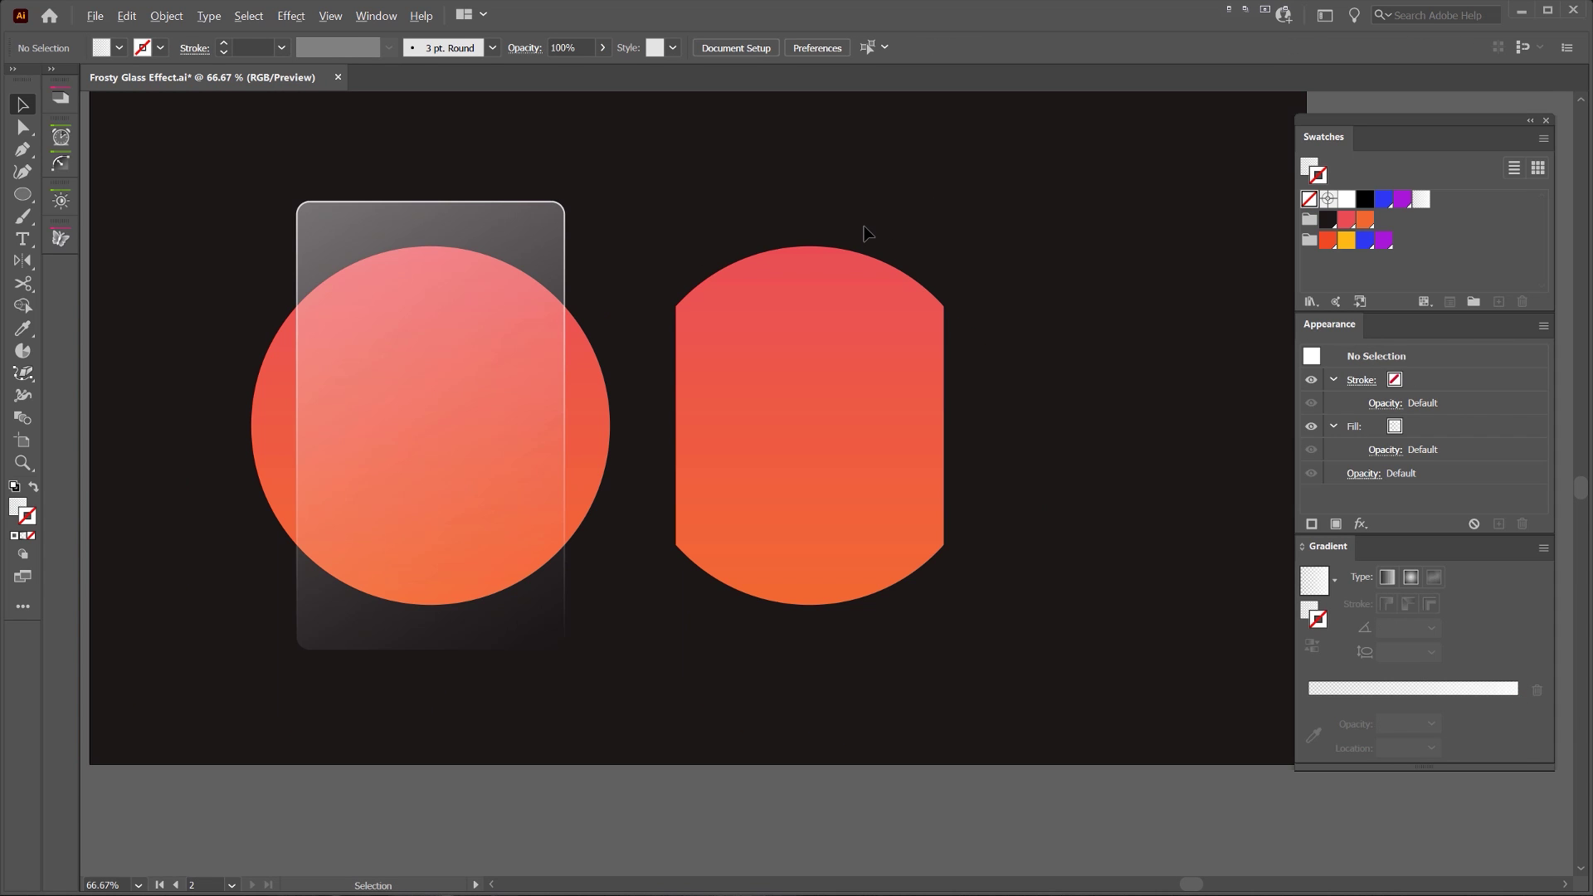
Select only the circle inside the clipped group and add a Gaussian Blur effect to it
key("a")
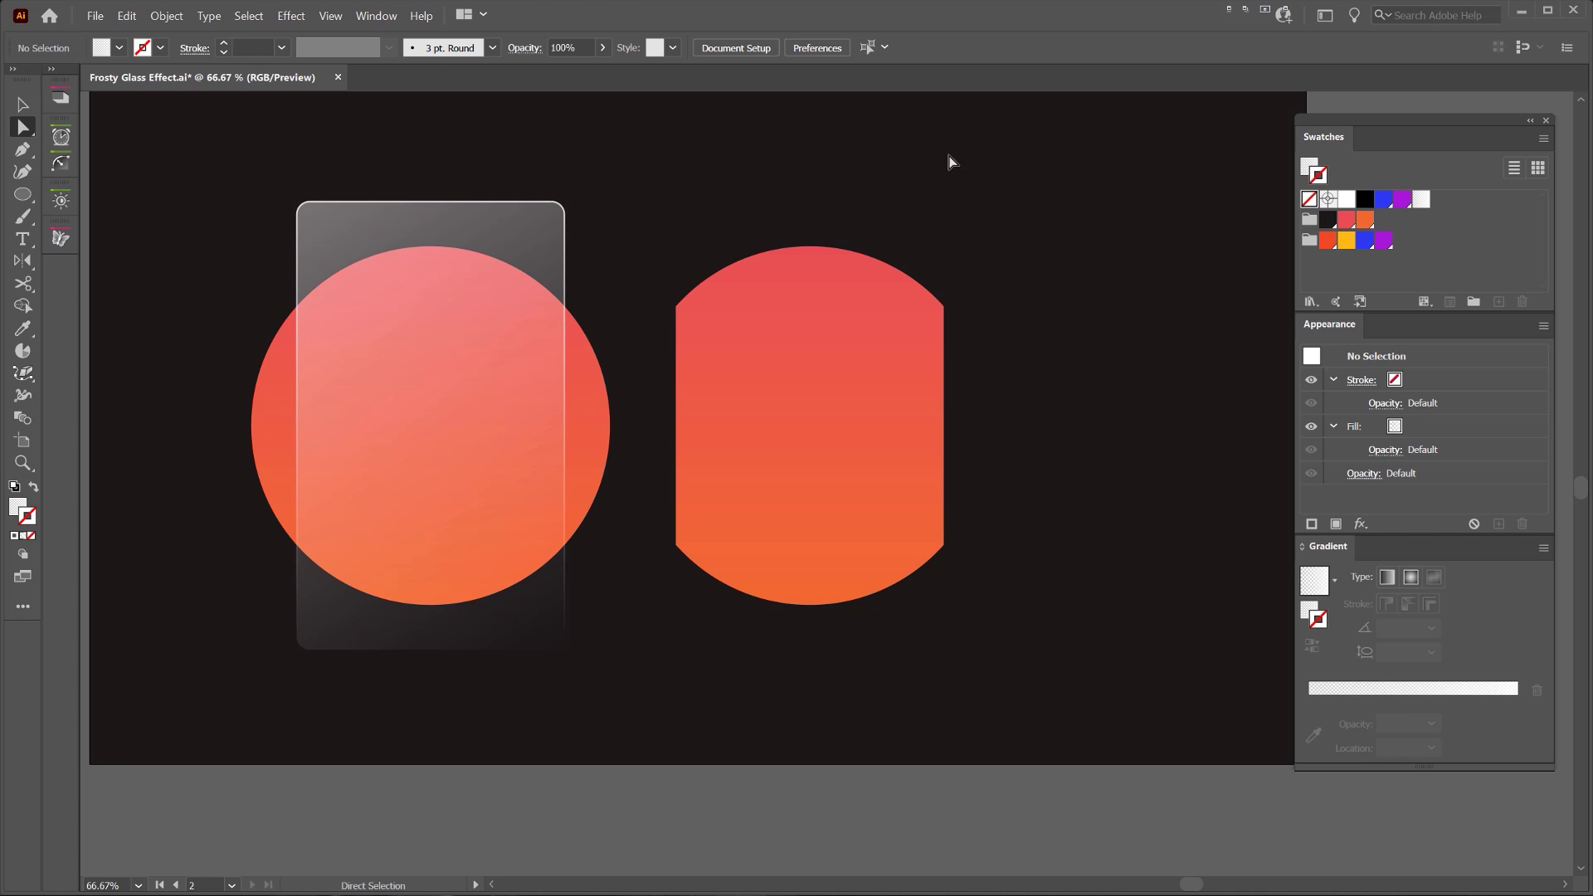
left_click(693, 352)
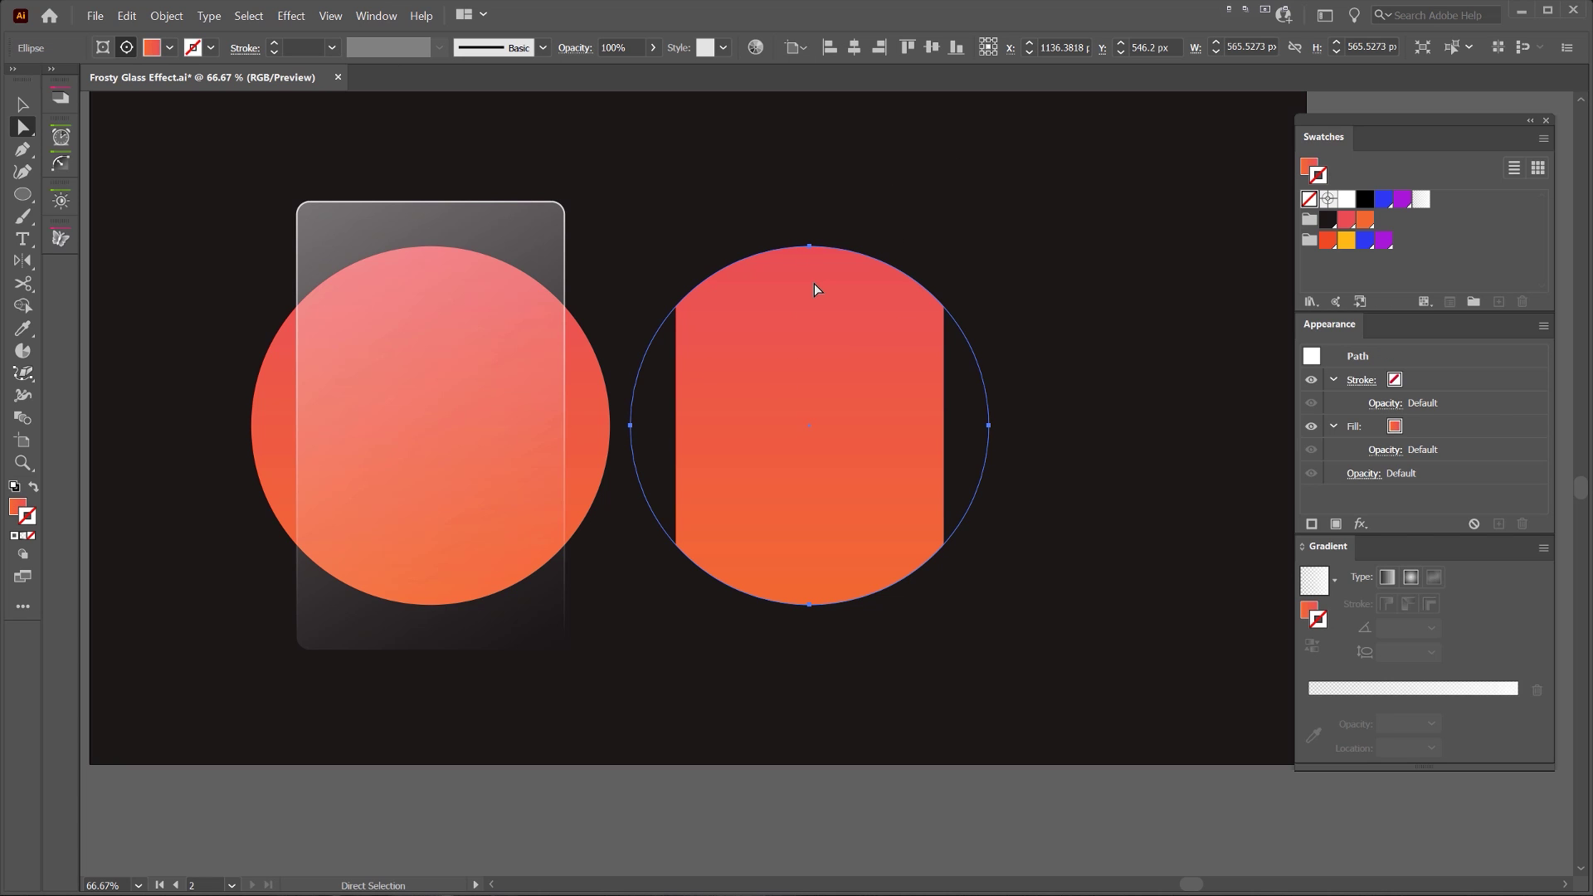
left_click_drag(1340, 330, 954, 306)
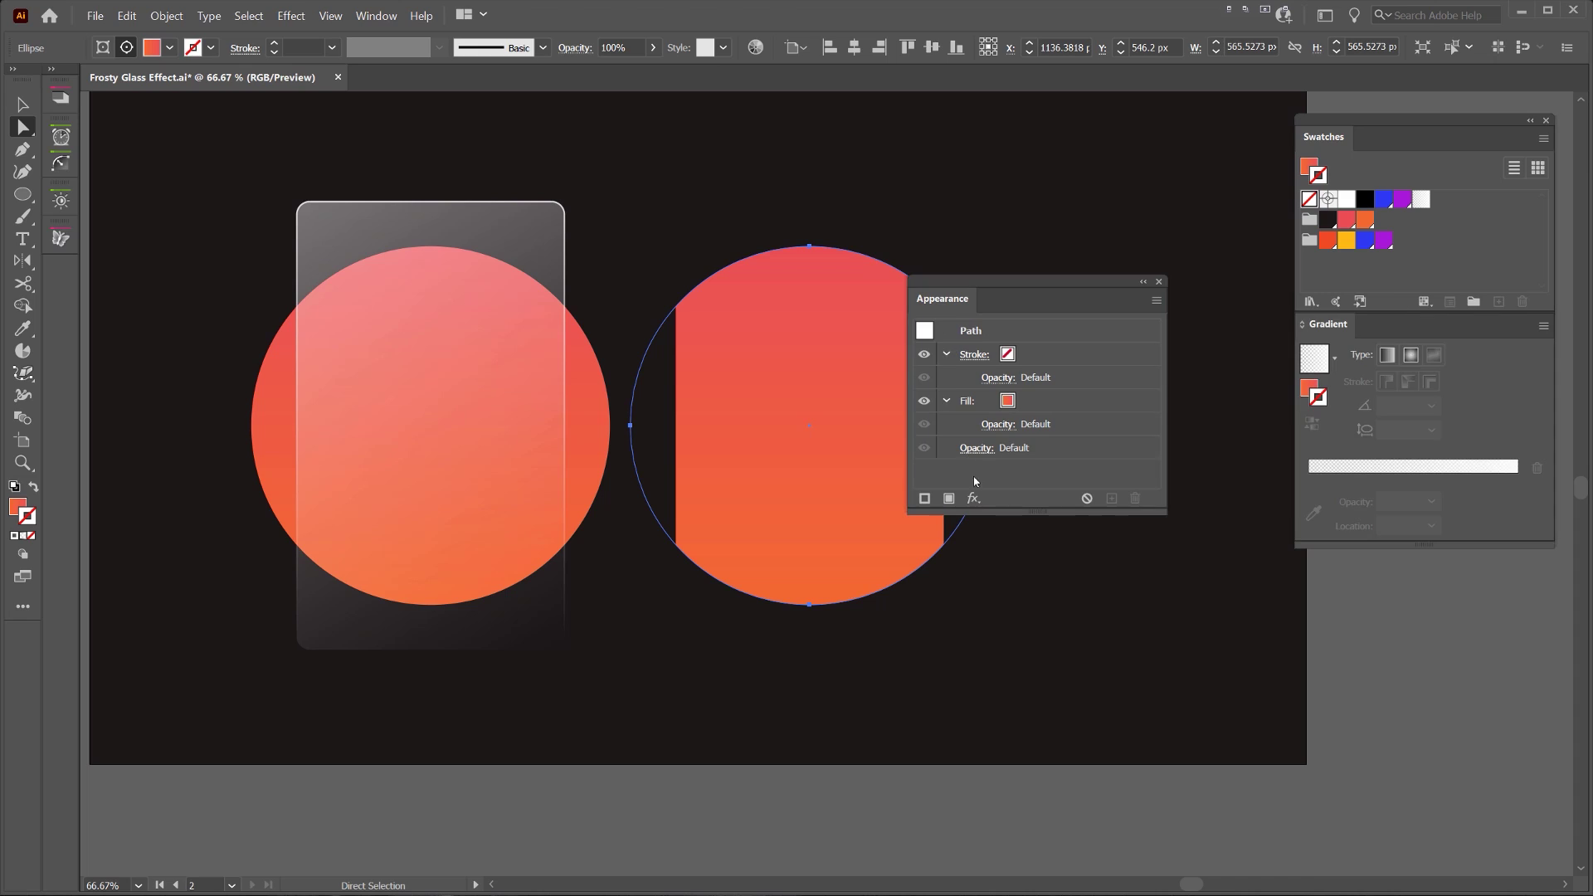
left_click(973, 498)
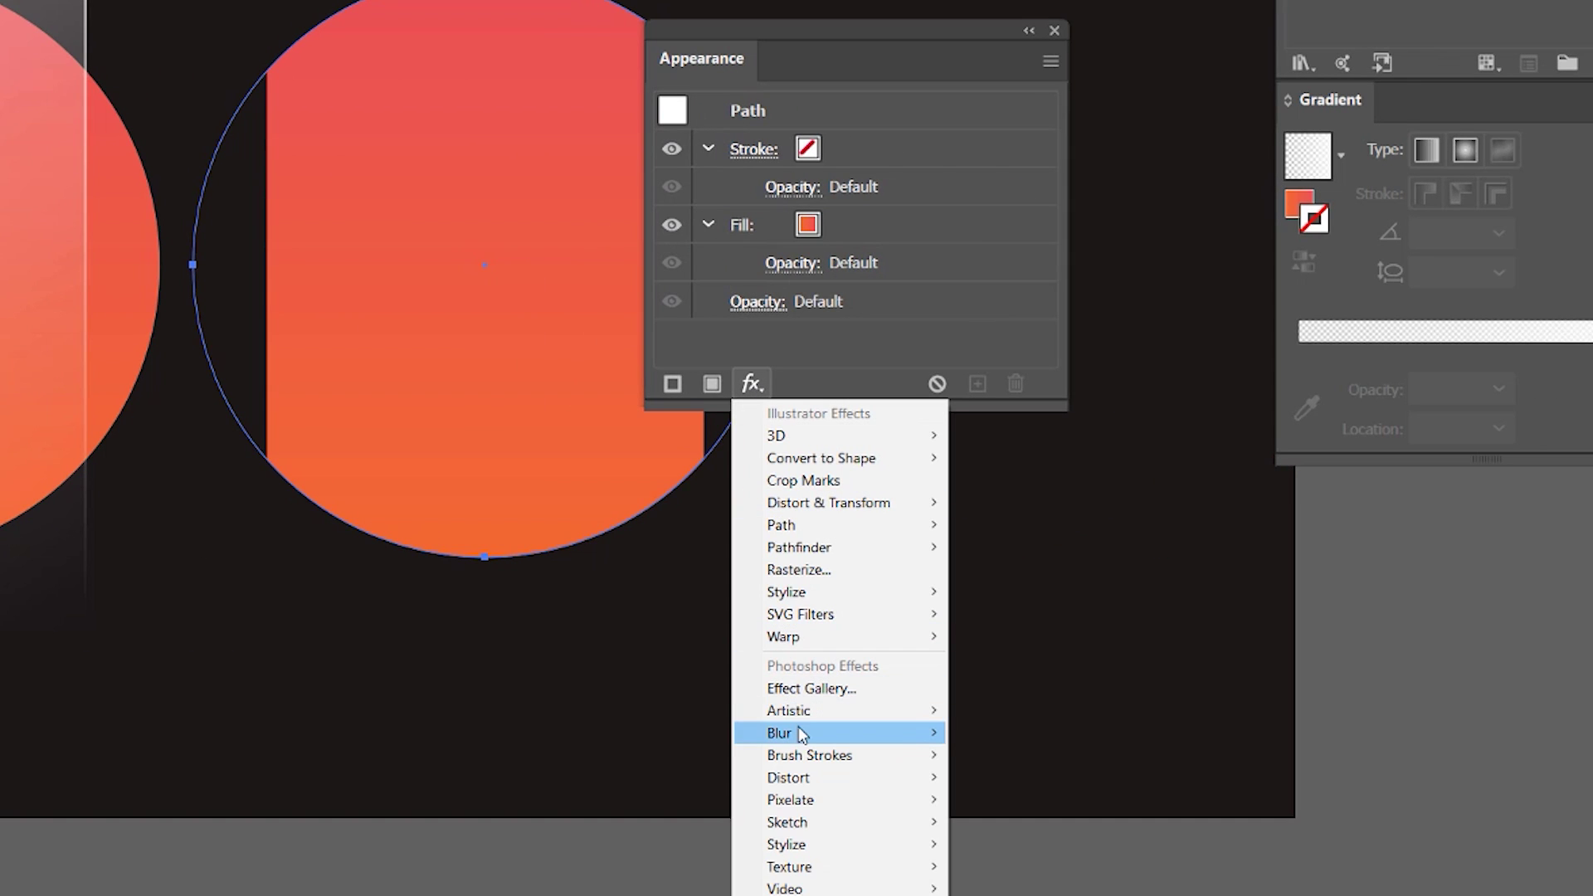
mouse_move(800, 734)
left_click(987, 734)
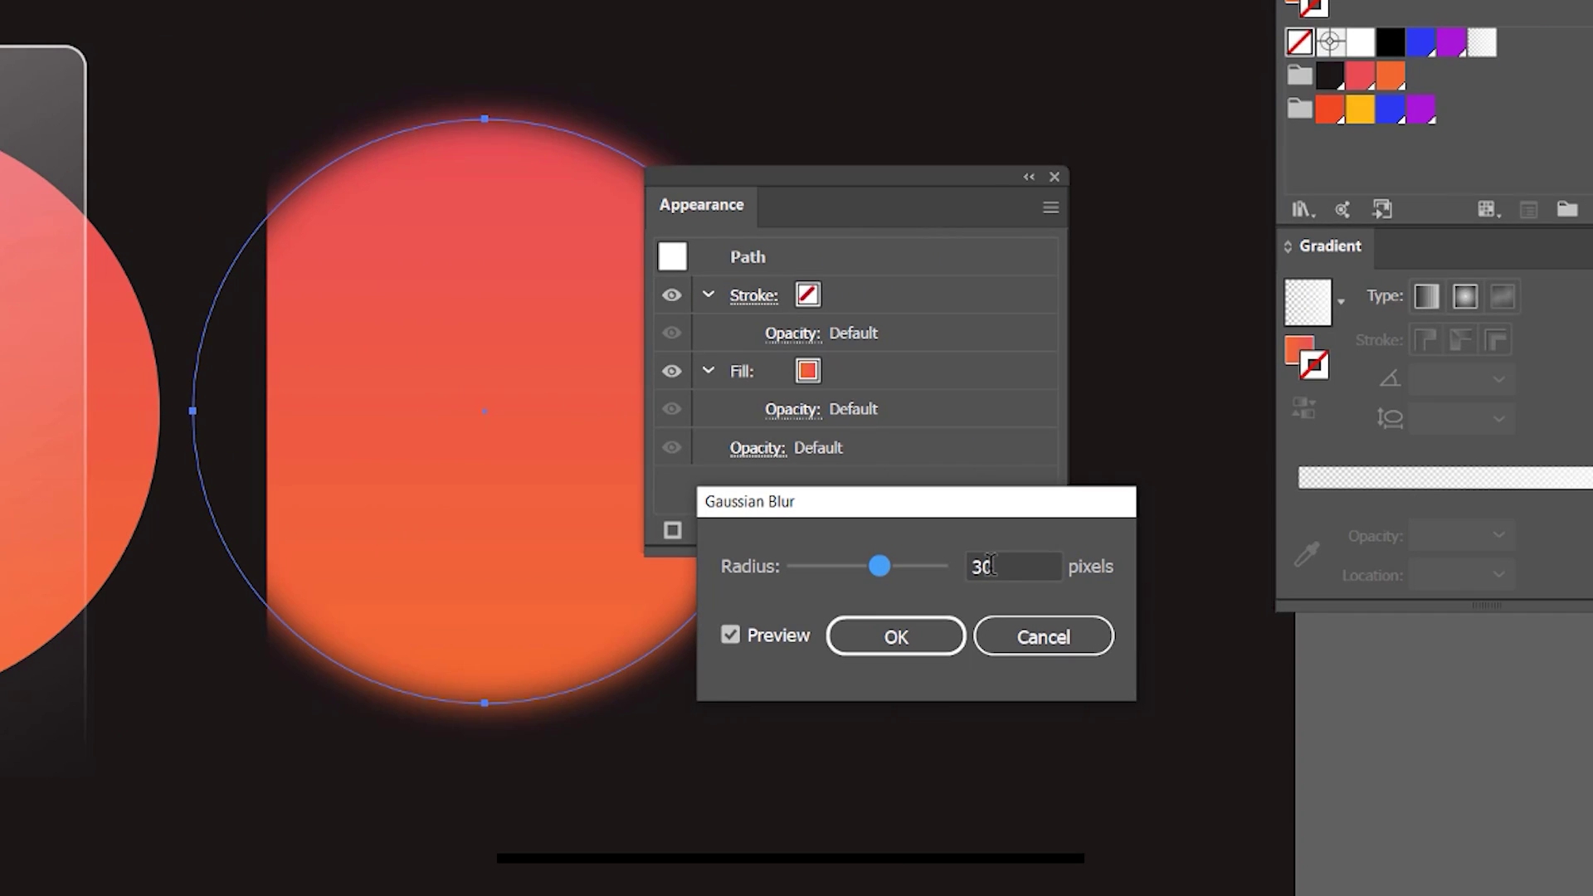
Set the Gaussian Blur radius to 34 pixels with the preview on, and apply the effect
key("shift+Up")
key("shift+Up")
key("shift+Down")
key("shift+Down")
key("shift+Down")
key("shift+Down")
key("shift+Down")
key("shift+Up")
key("shift+Up")
key("BackSpace")
key("BackSpace")
type("40")
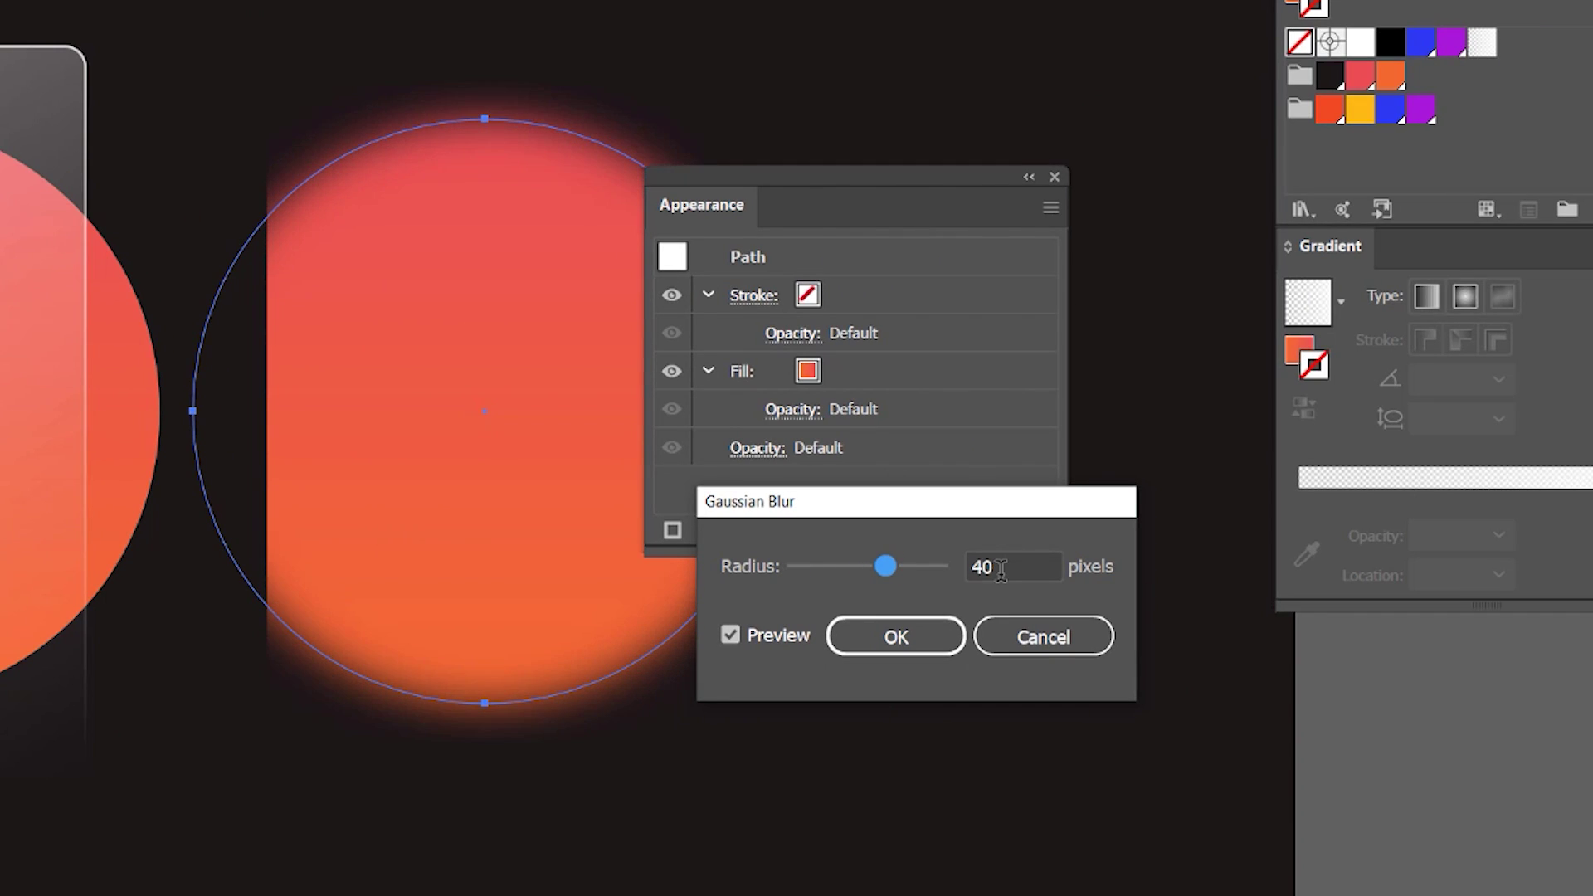
key("BackSpace")
key("BackSpace")
type("33")
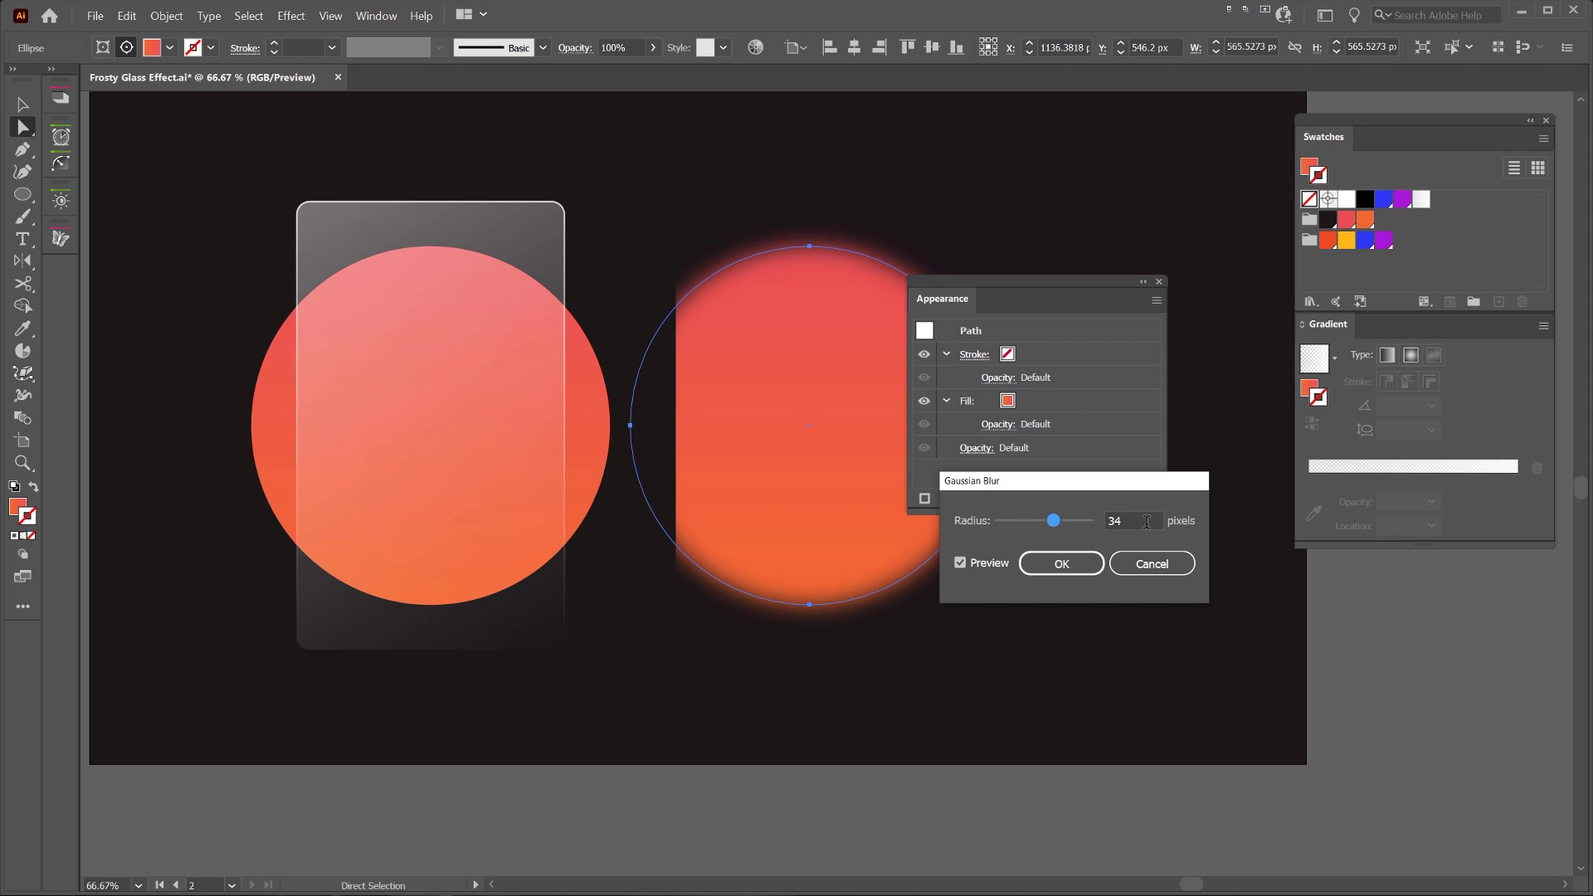
left_click(1062, 564)
Move the blurred clipped circle back into place, aligned with the card and the original circle
left_click_drag(1037, 299, 1194, 572)
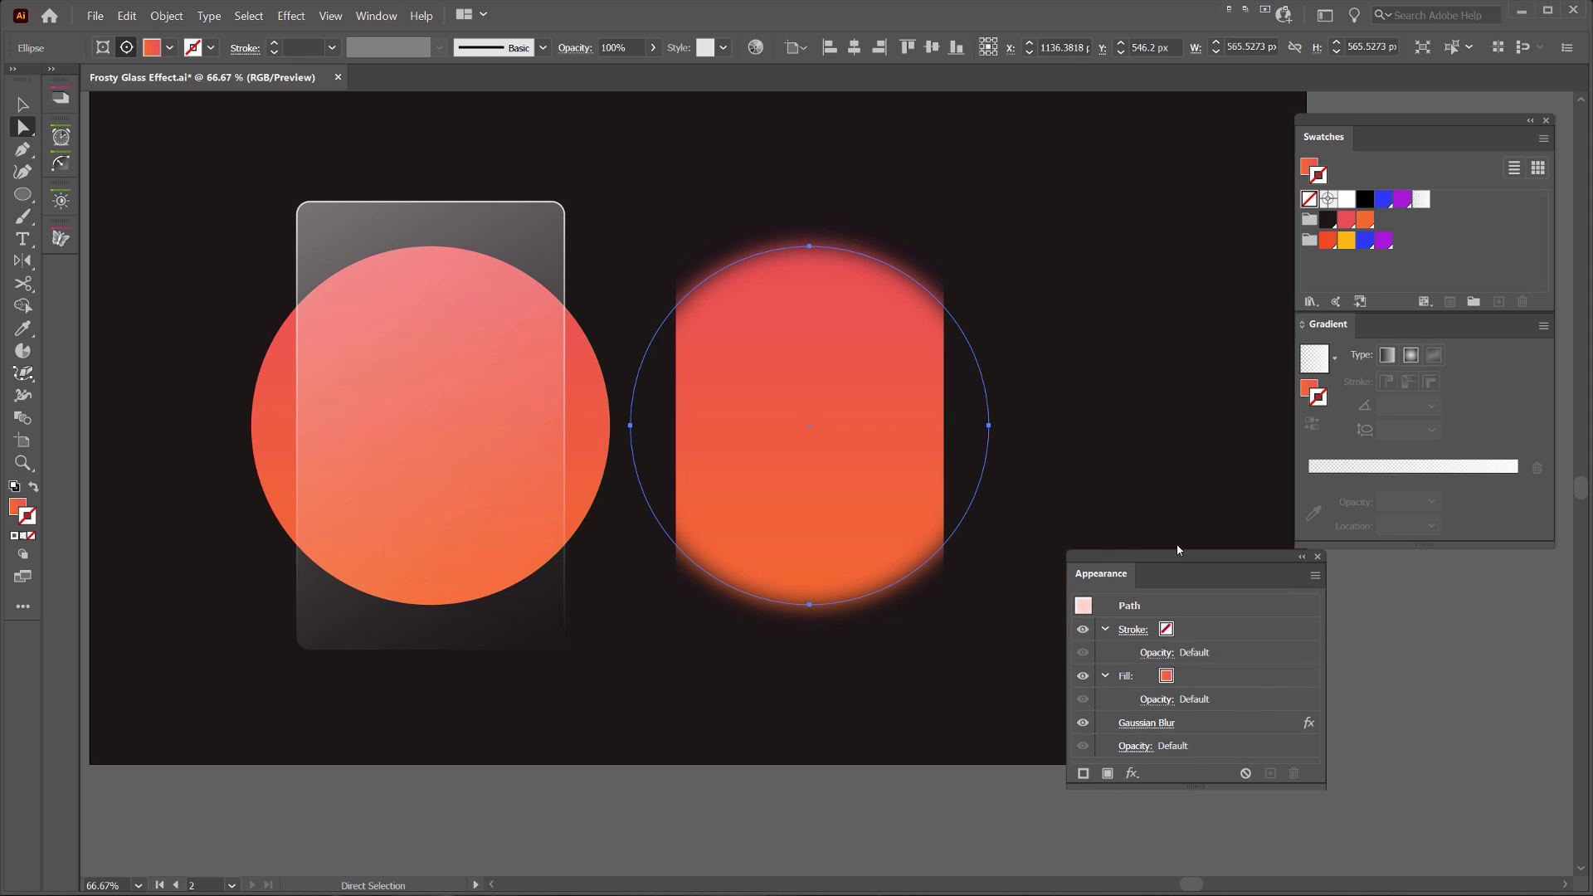
key("v")
left_click(1056, 361)
left_click_drag(892, 345, 511, 292)
left_click_drag(345, 192, 521, 201)
left_click(788, 274)
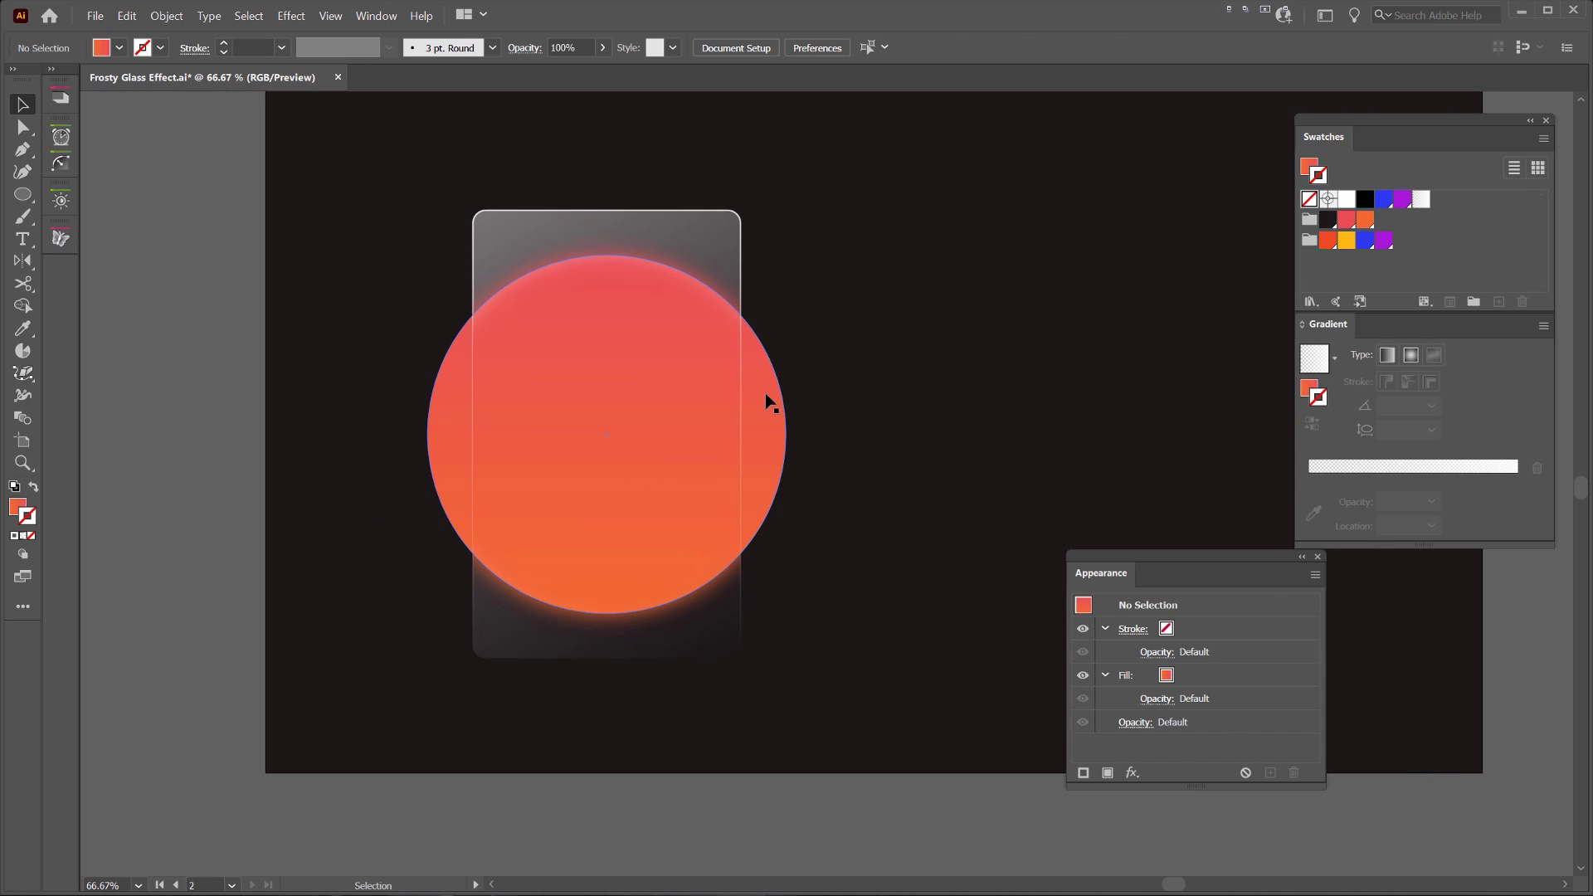
Try moving the sharp circle out from under the blurred one, and undo the move
left_click_drag(769, 401, 934, 445)
key("ctrl+z")
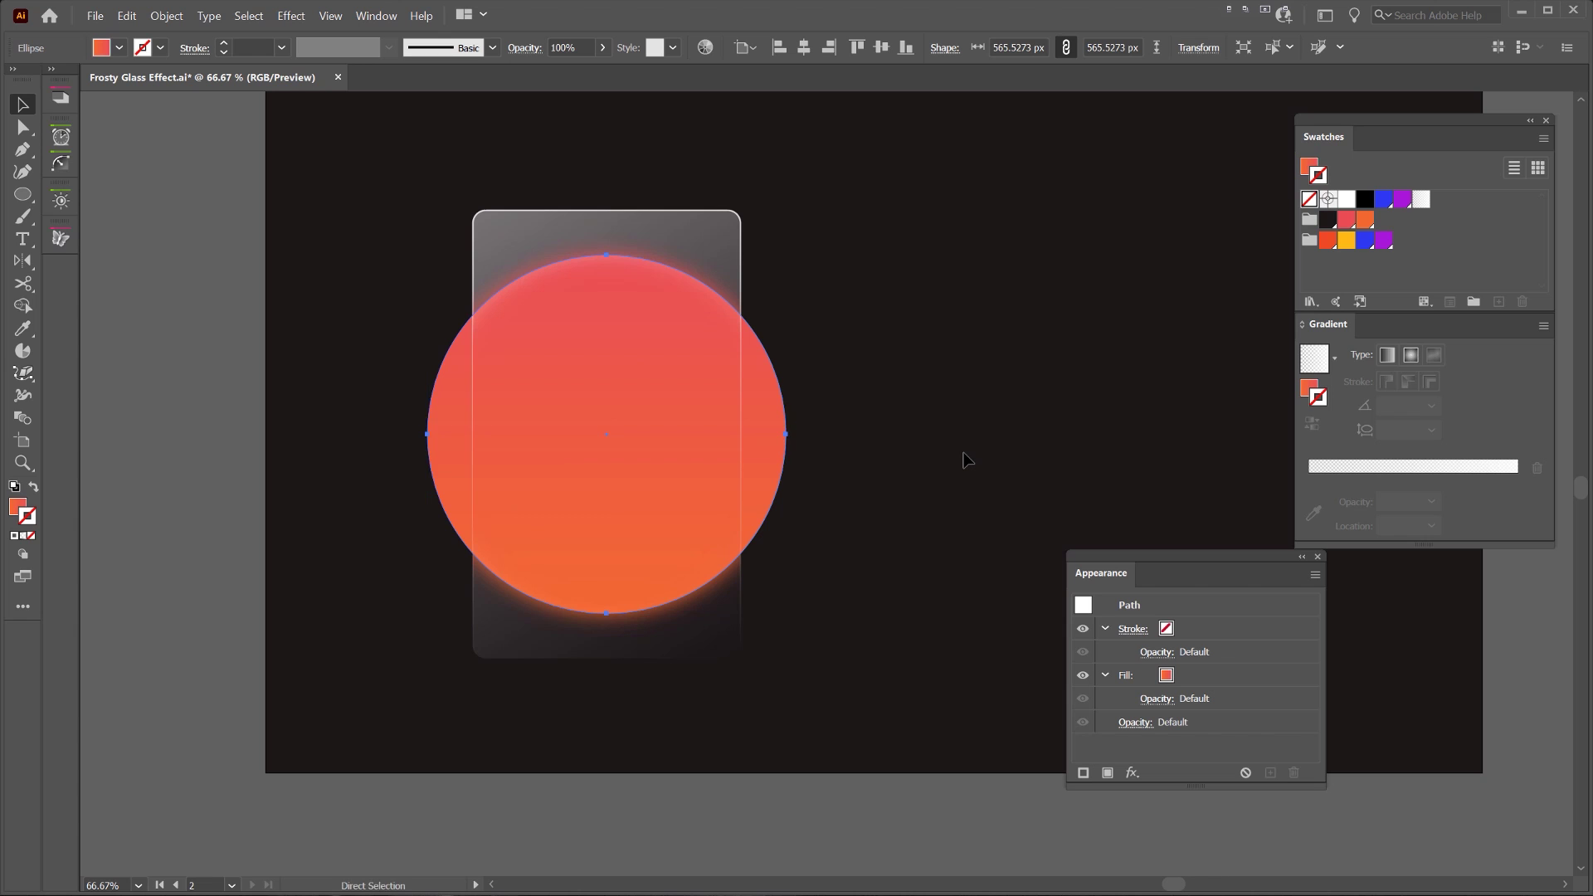
left_click_drag(1222, 557, 1354, 545)
left_click(913, 324)
left_click_drag(913, 324, 1029, 375)
left_click(871, 431)
left_click(914, 316)
left_click(838, 320)
left_click(1049, 290)
Duplicate the glass card in place again and fill the new copy with purple, keeping it beneath the blurred circle
left_click_drag(761, 287, 914, 295)
key("ctrl+z")
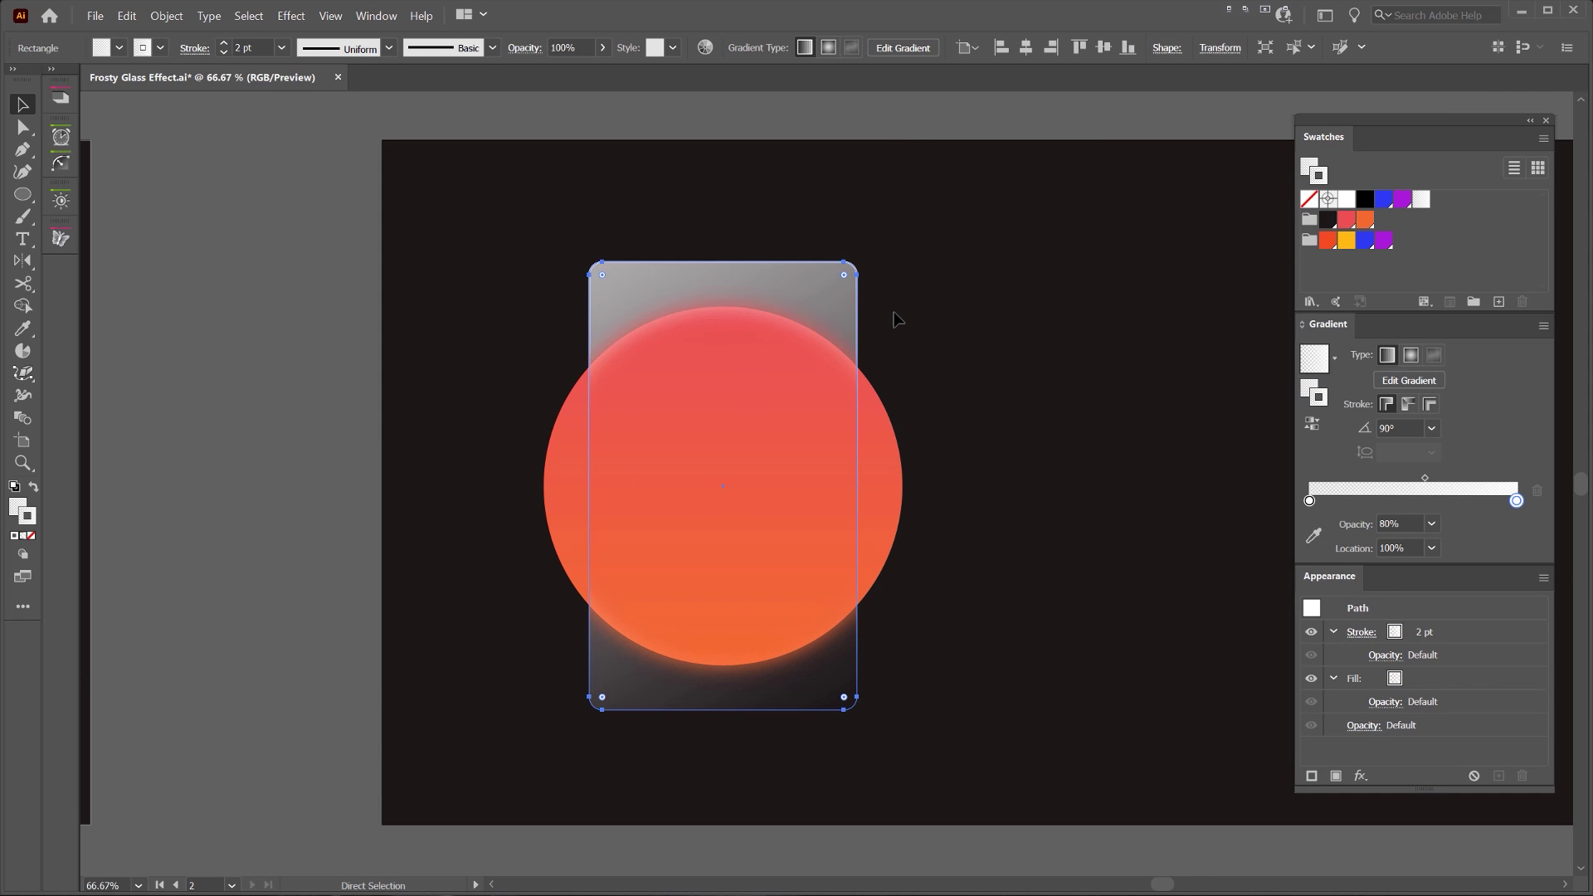
left_click_drag(850, 298, 961, 294)
key("ctrl+z")
left_click(1384, 241)
left_click_drag(804, 294, 1017, 292)
key("ctrl+z")
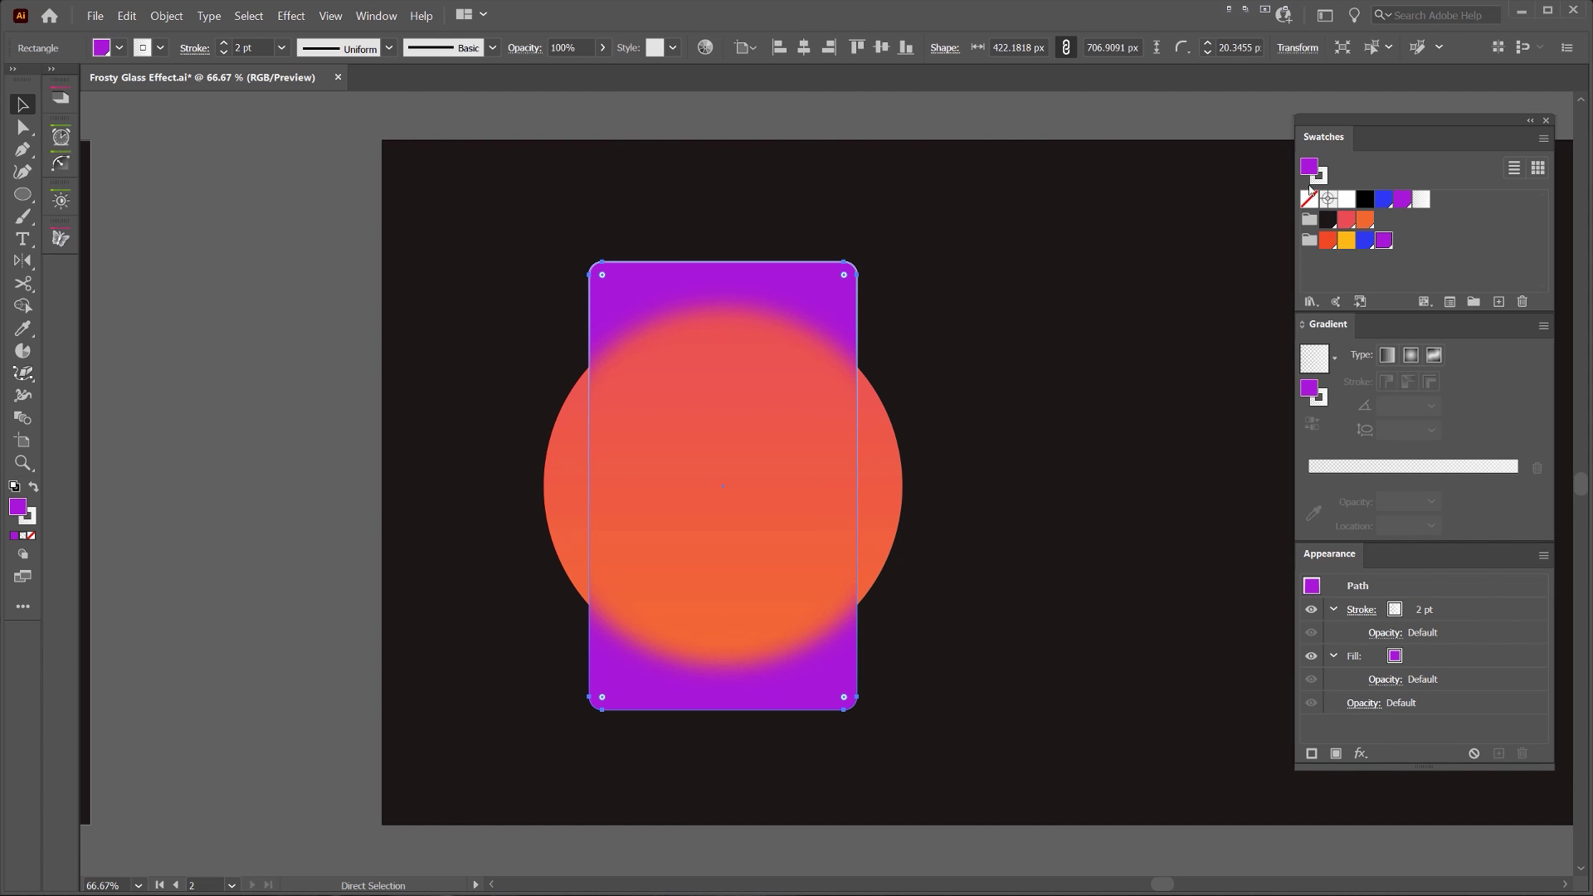
Try removing the purple rectangle and its overlap from the circle with Shape Builder, and undo the result
key("ctrl+1")
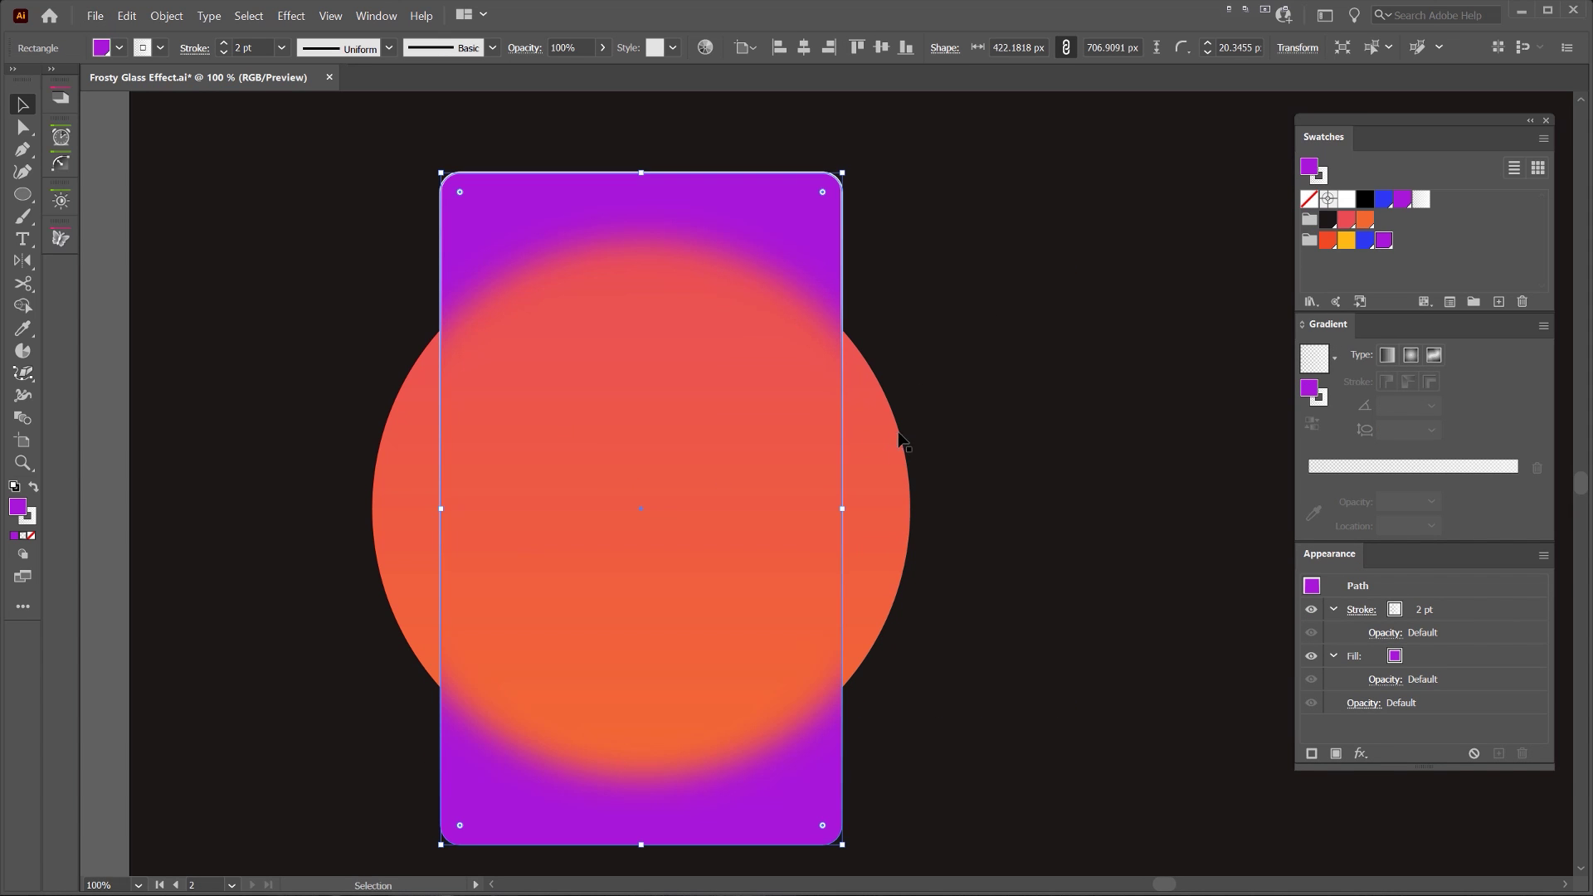
left_click(915, 469, "shift")
key("shift+m")
mouse_move(740, 114)
left_mouse_down()
mouse_move(678, 773)
mouse_move(722, 843)
left_mouse_up()
key("v")
left_click(998, 682)
scroll(936, 594, "down", 1)
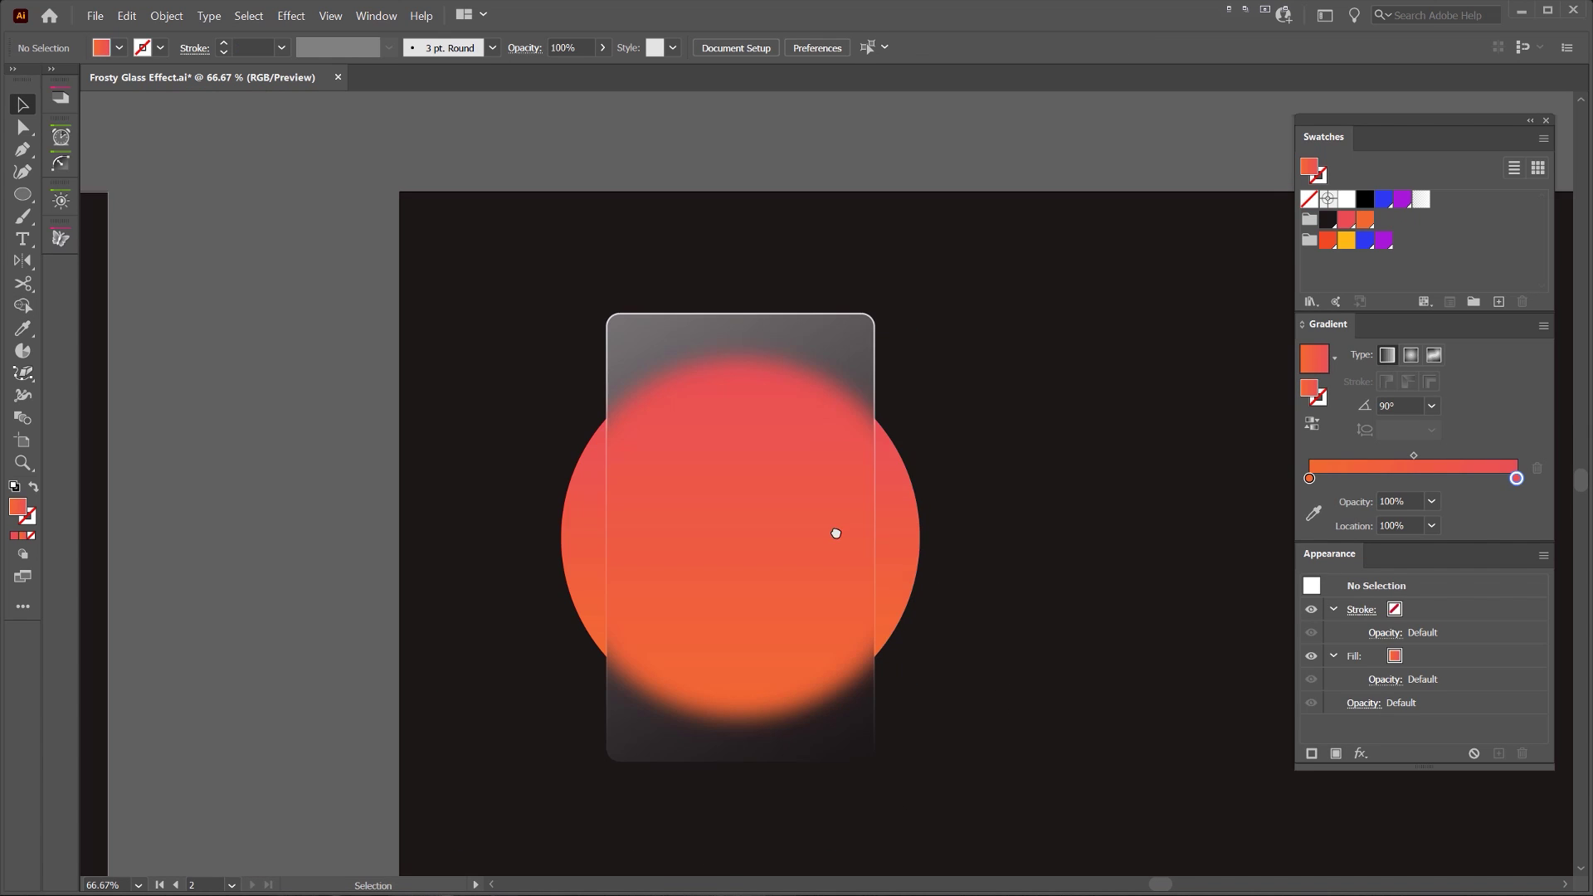
left_click_drag(835, 534, 688, 479)
key("ctrl+z")
left_click(785, 274)
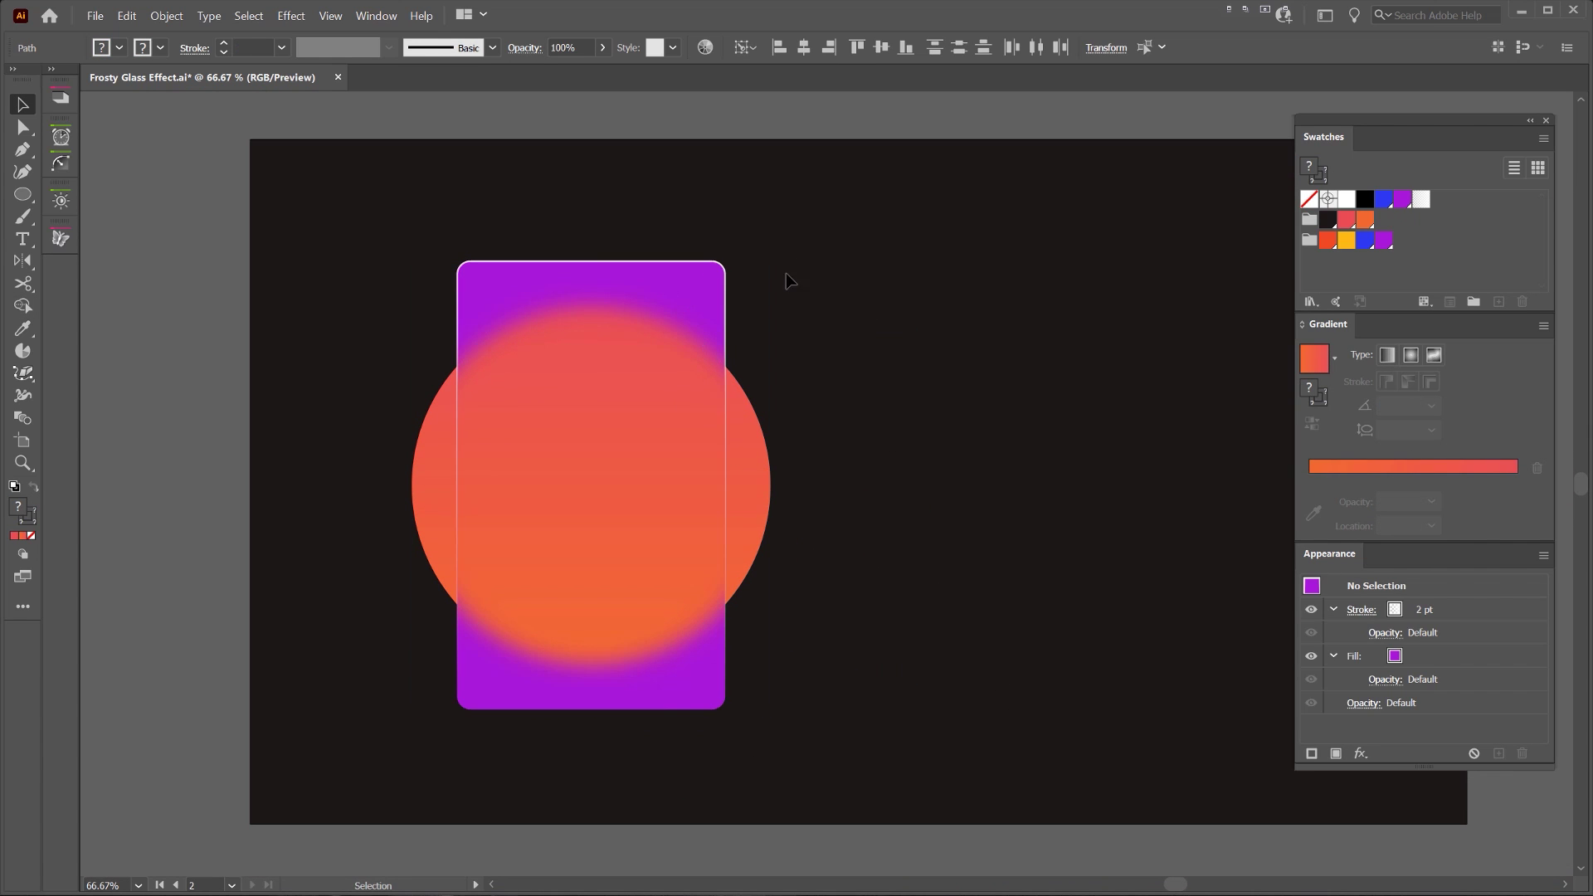
Try moving the purple rectangle and the sharp circle aside one at a time, undoing each move
left_click(667, 313)
left_click_drag(694, 290, 465, 232)
key("a")
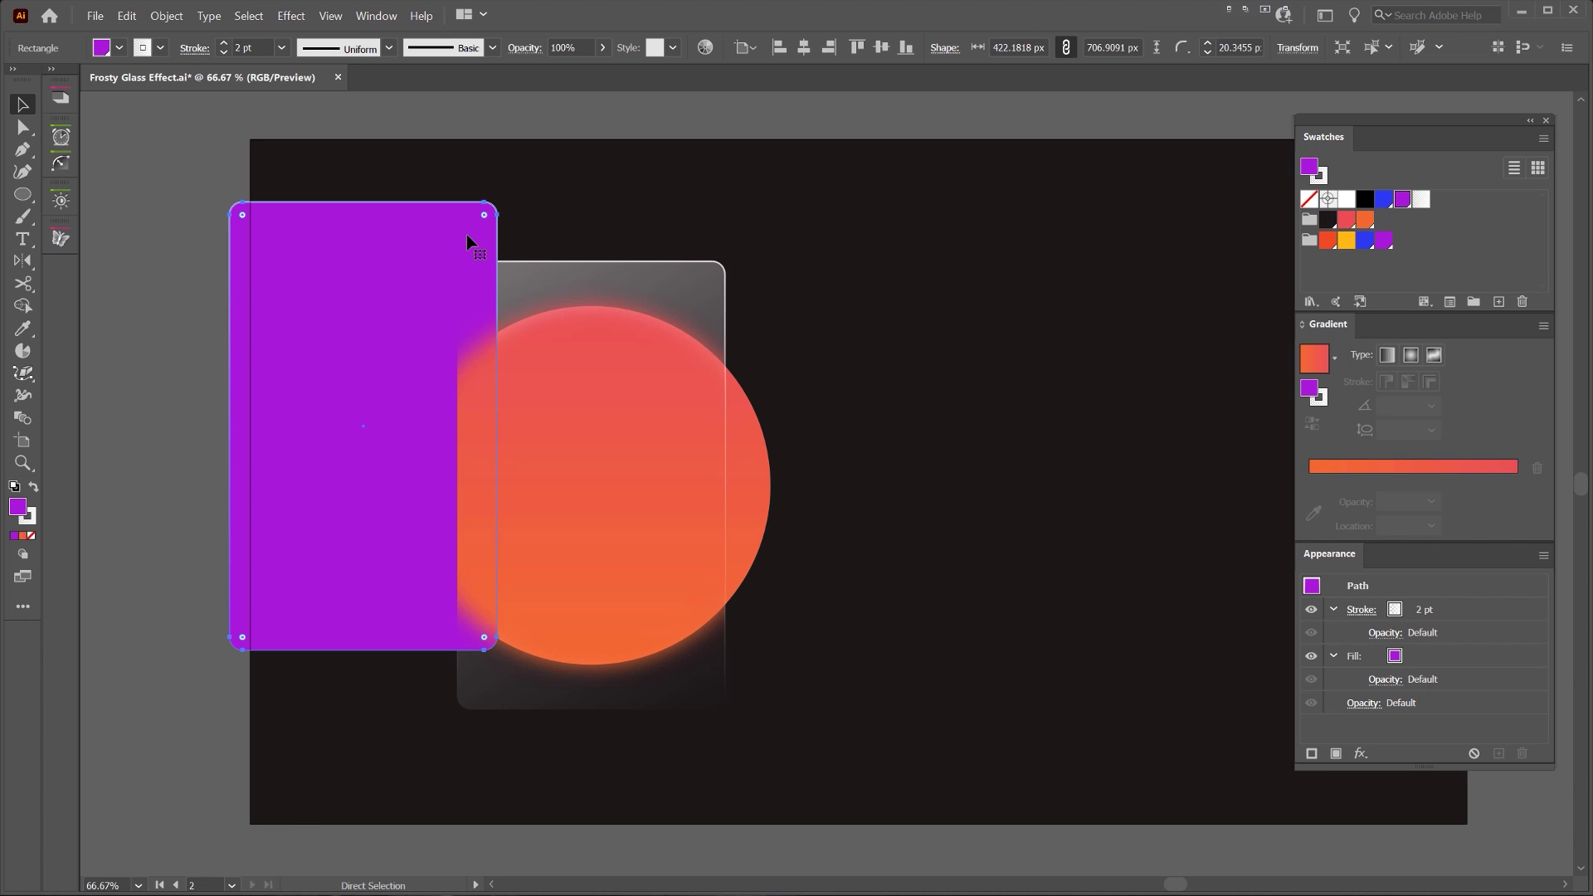
key("ctrl+z")
key("v")
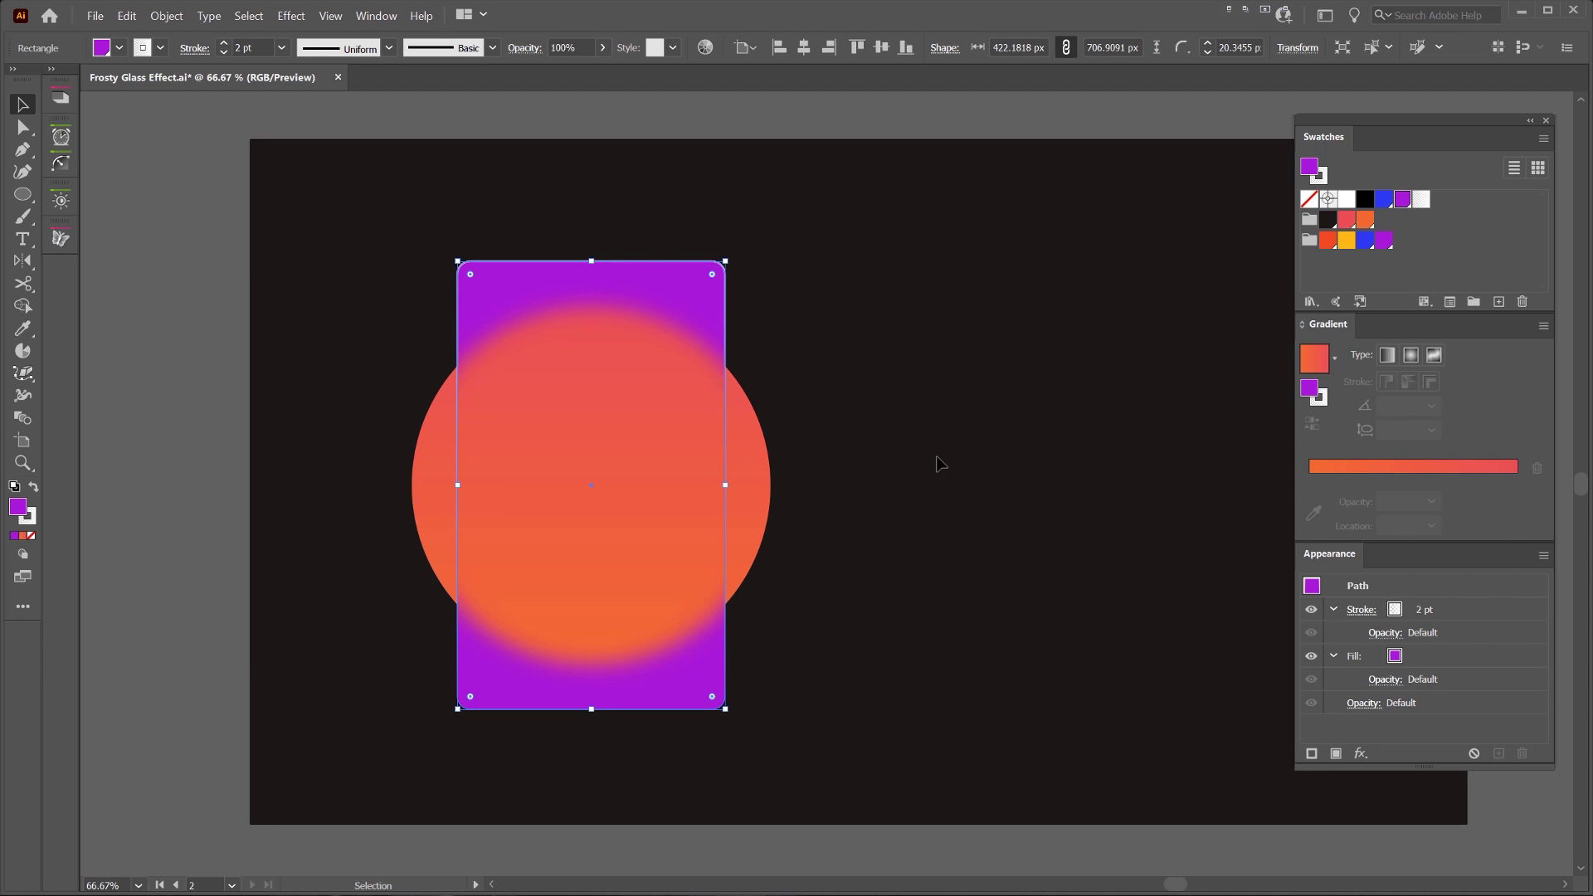
left_click(750, 448)
left_click_drag(750, 448, 982, 481)
key("ctrl+z")
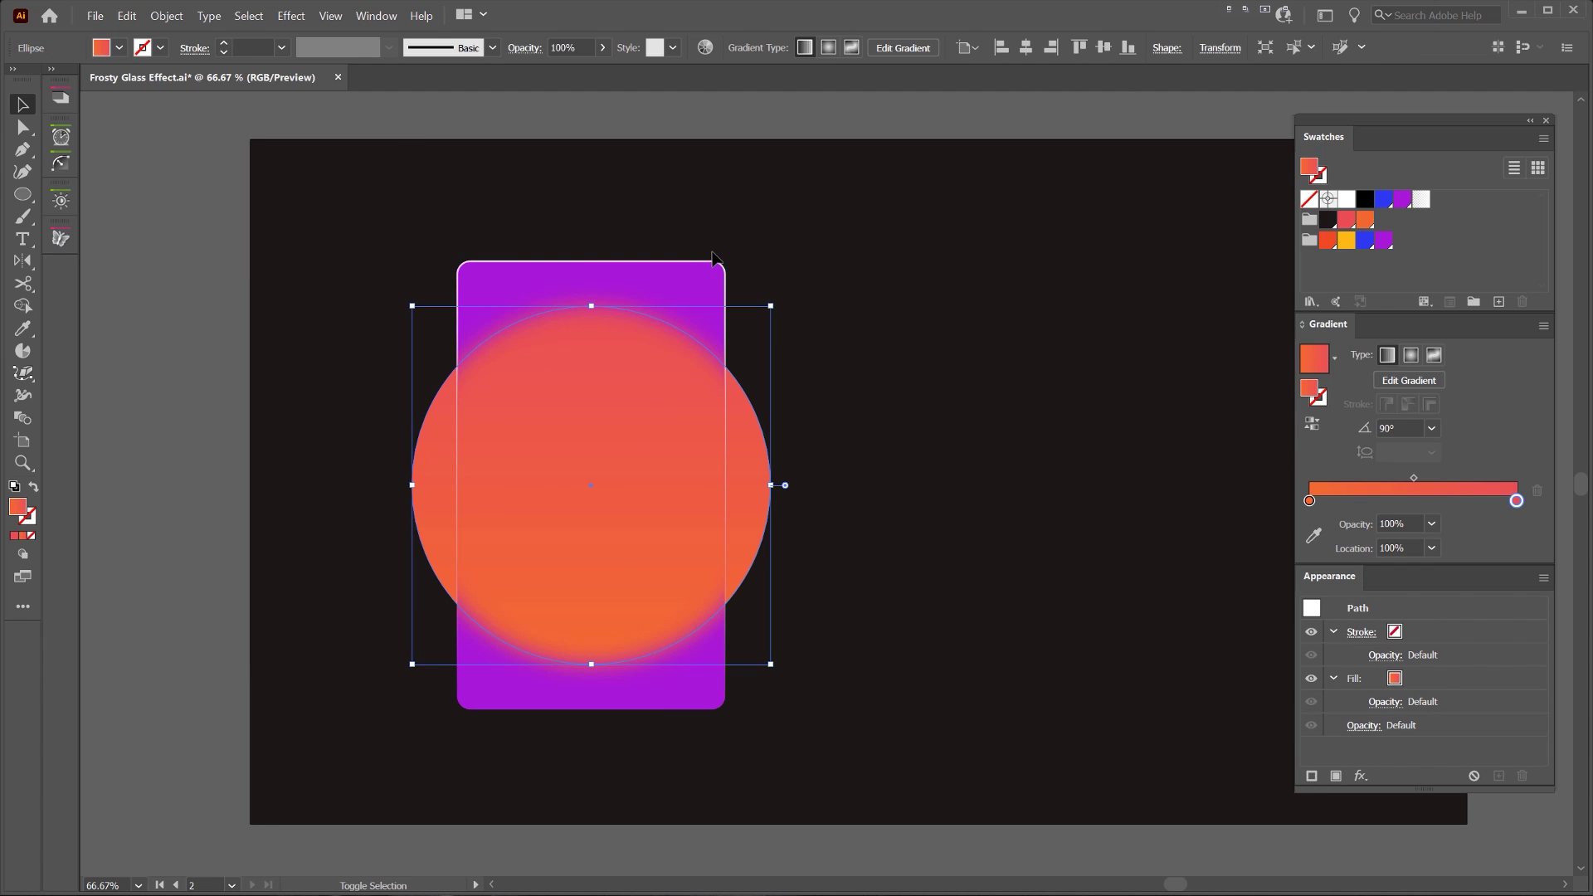
Subtract the purple rectangle and the area it overlaps from the sharp circle with Shape Builder
left_click(687, 274, "shift")
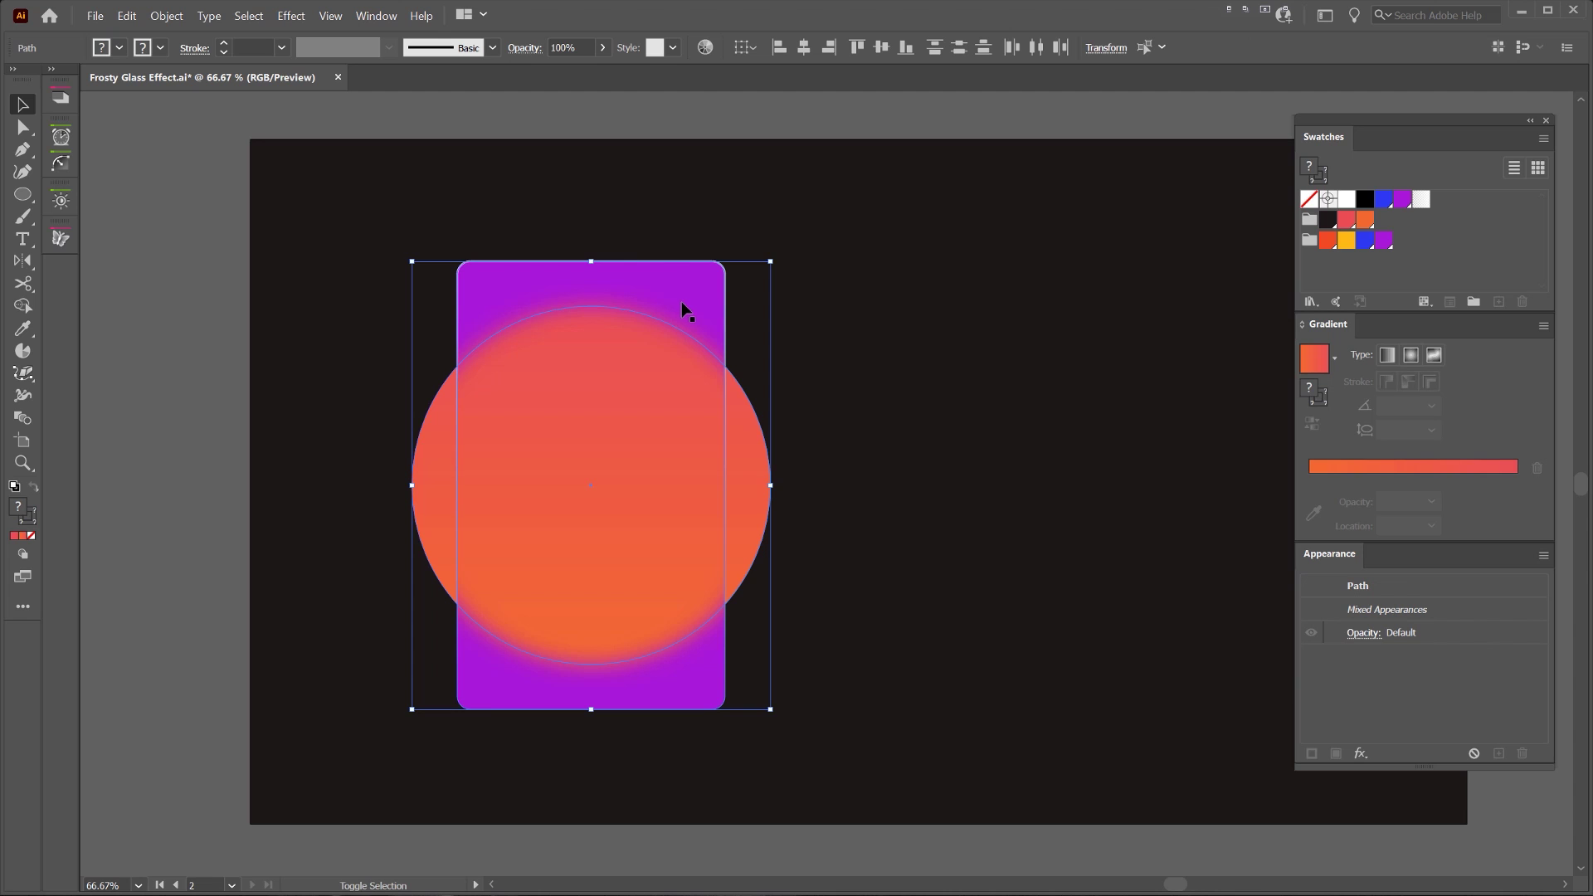
key("shift+m")
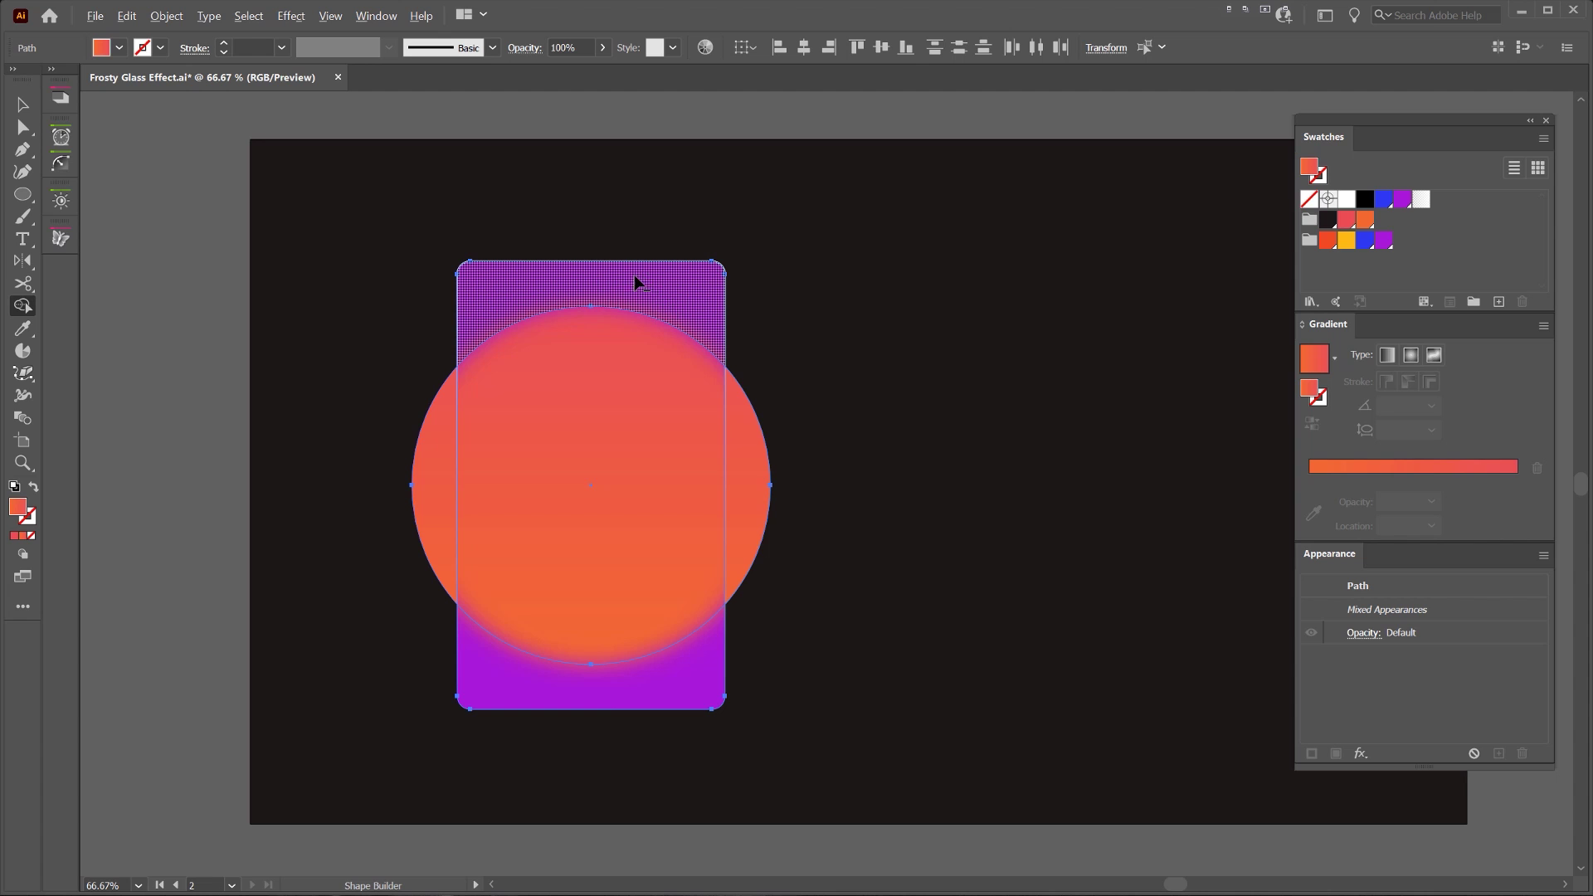
scroll(512, 501, "up", 1)
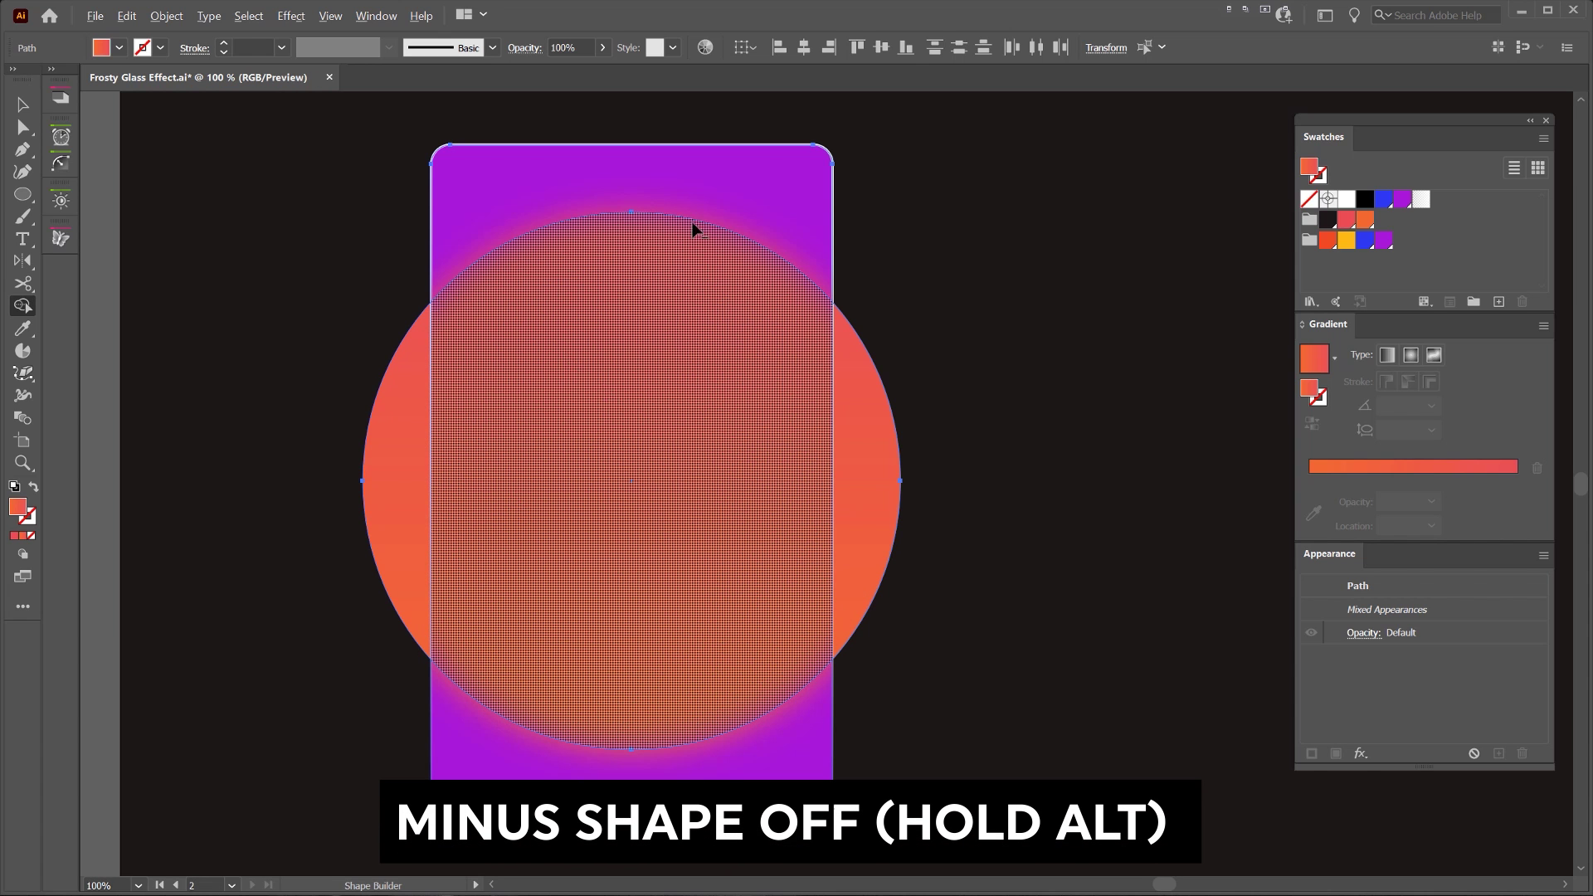
mouse_move(637, 149)
left_mouse_down()
mouse_move(614, 399)
mouse_move(647, 597)
mouse_move(700, 711)
mouse_move(870, 828)
mouse_move(870, 794)
left_mouse_up()
key("v")
Try pulling the two circle segments, the card and the blurred clip group apart, and undo all the moves
left_click_drag(880, 410, 1013, 419)
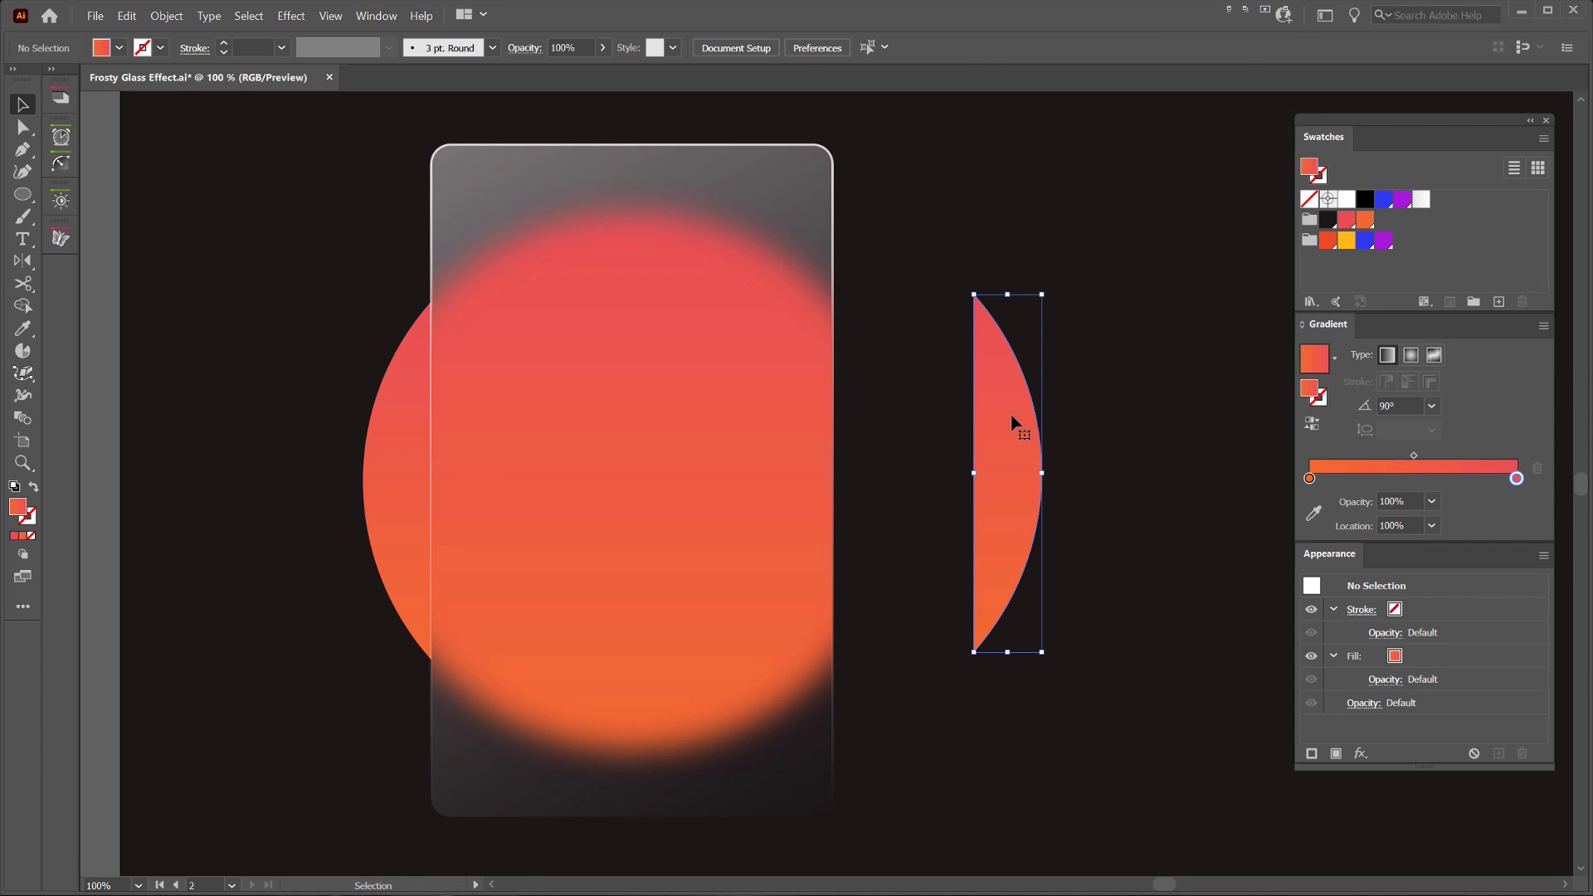
left_click_drag(390, 433, 165, 433)
left_click(932, 235)
left_click_drag(708, 196, 932, 226)
left_click_drag(548, 292, 377, 316)
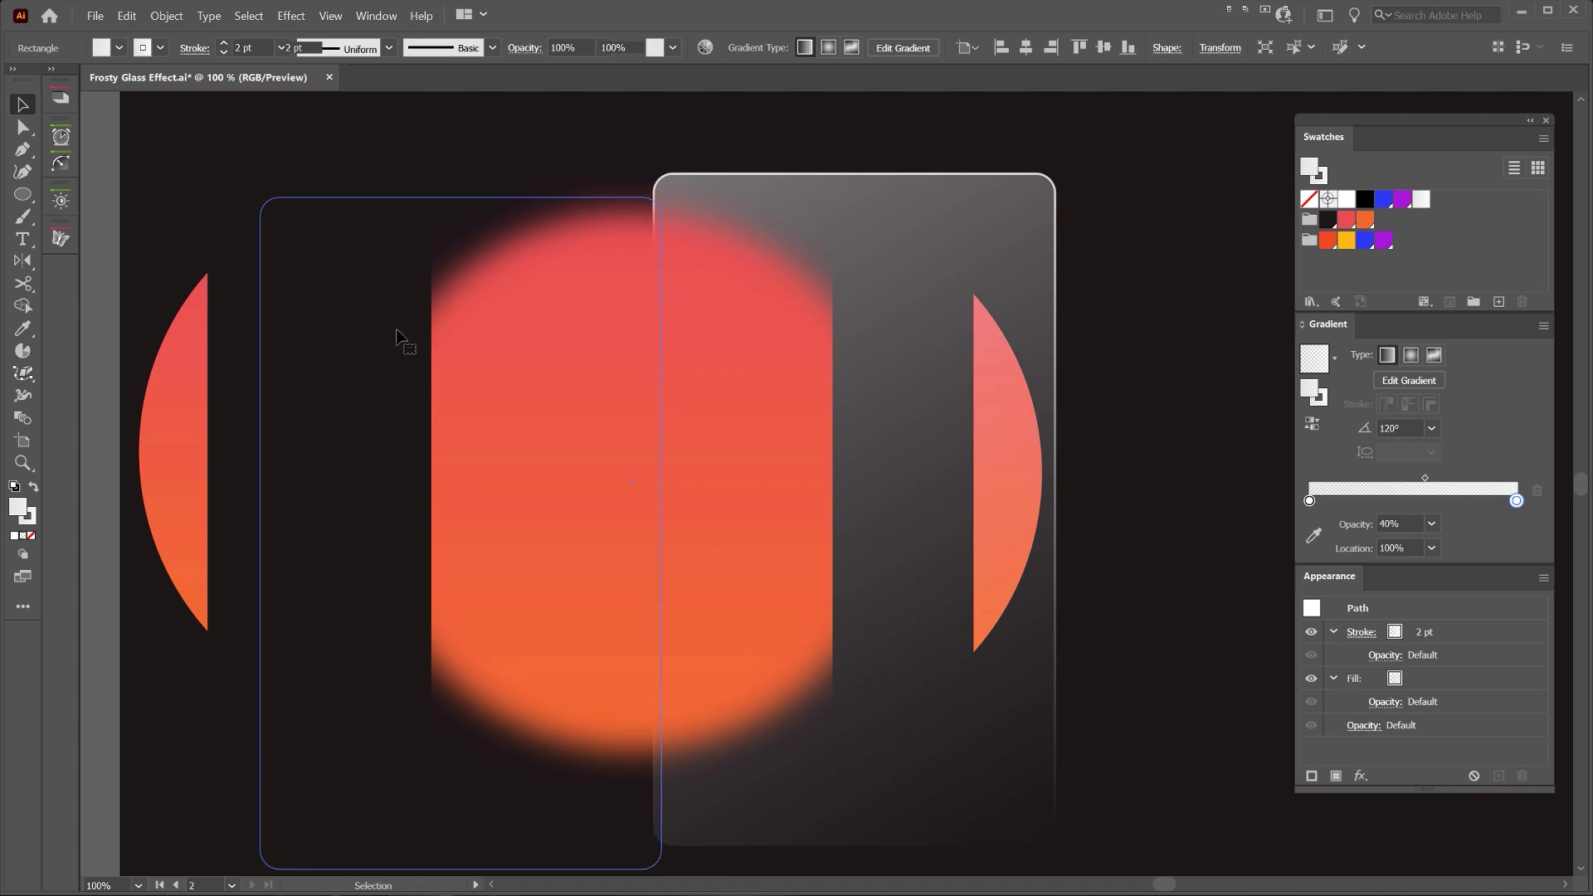
scroll(359, 321, "up", 2)
scroll(349, 328, "down", 2)
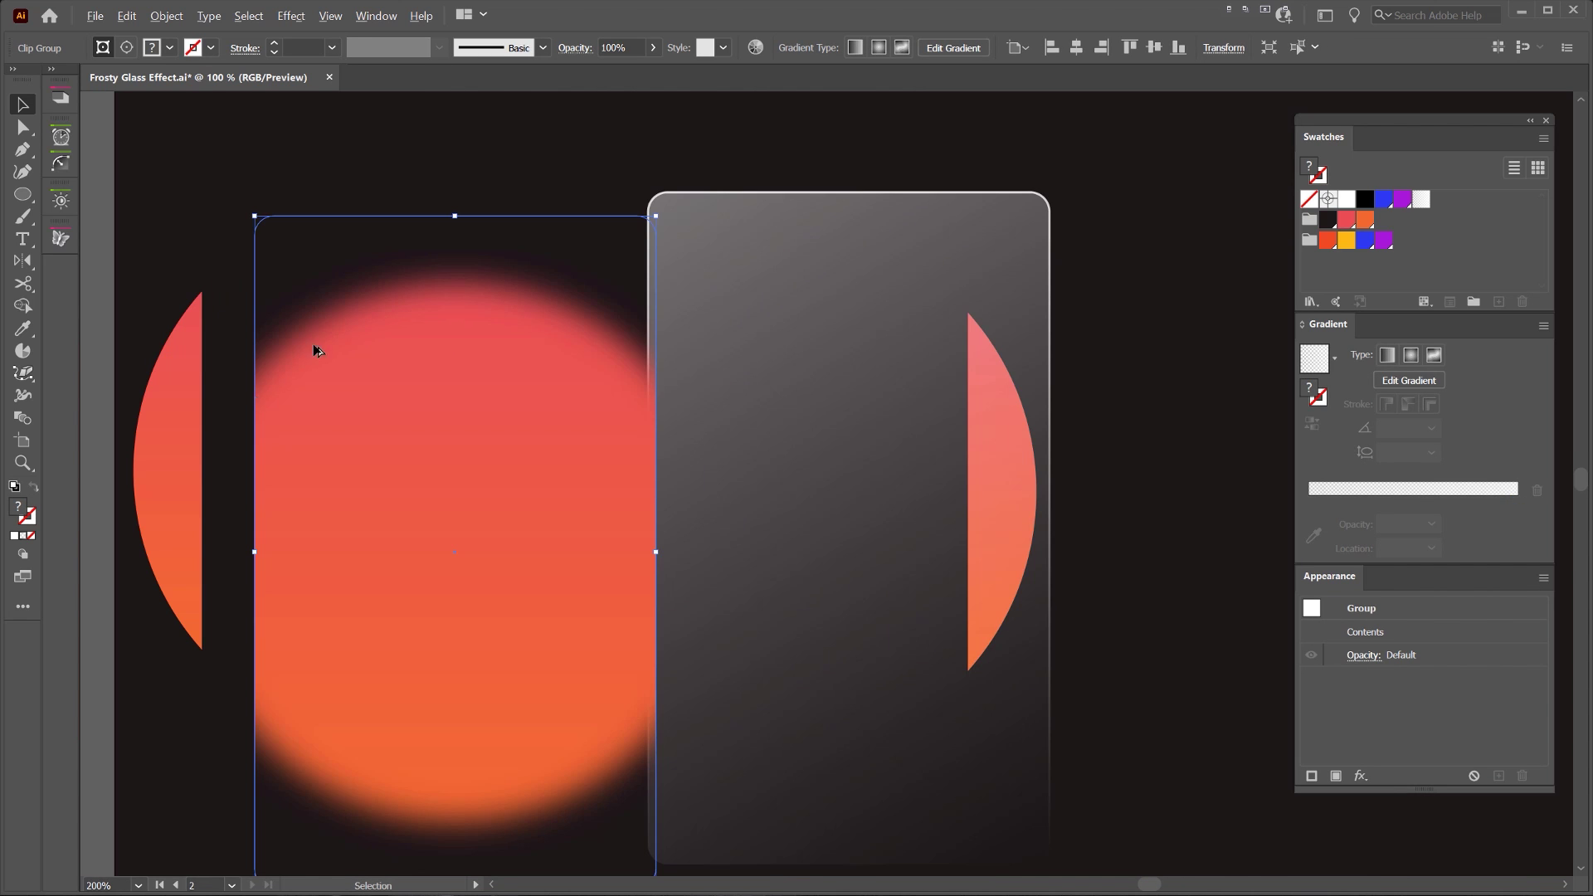
key("ctrl+z")
key("ctrl+z")
key("ctrl+z")
key("ctrl+z")
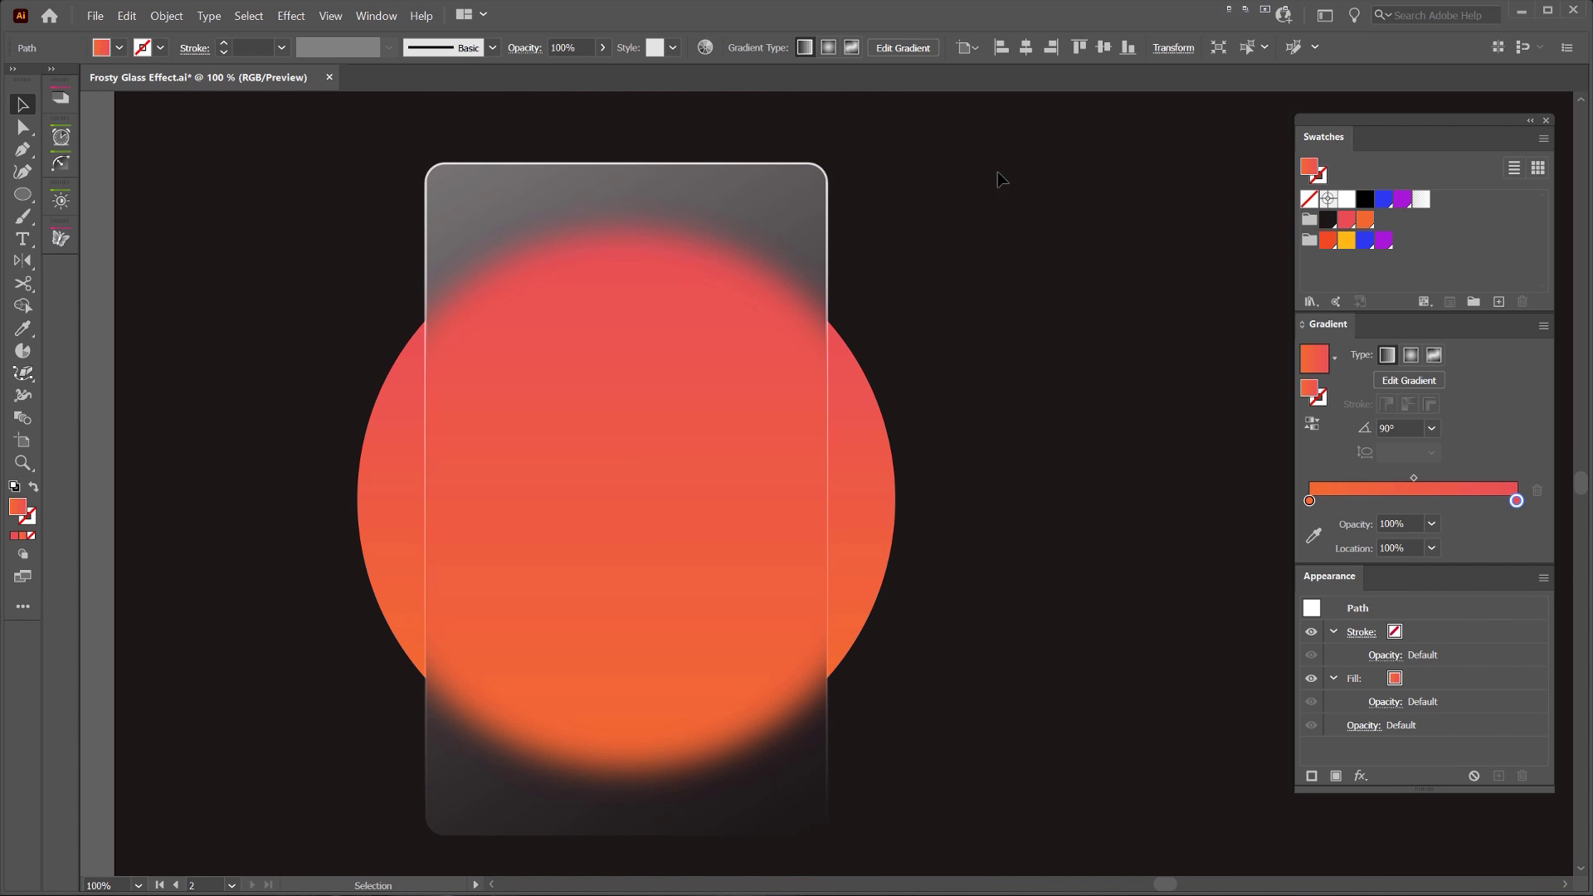
Examine the card's edge where the blurred circle meets the outer circle segment
left_click(999, 179)
scroll(792, 333, "up", 2)
scroll(792, 340, "up", 2)
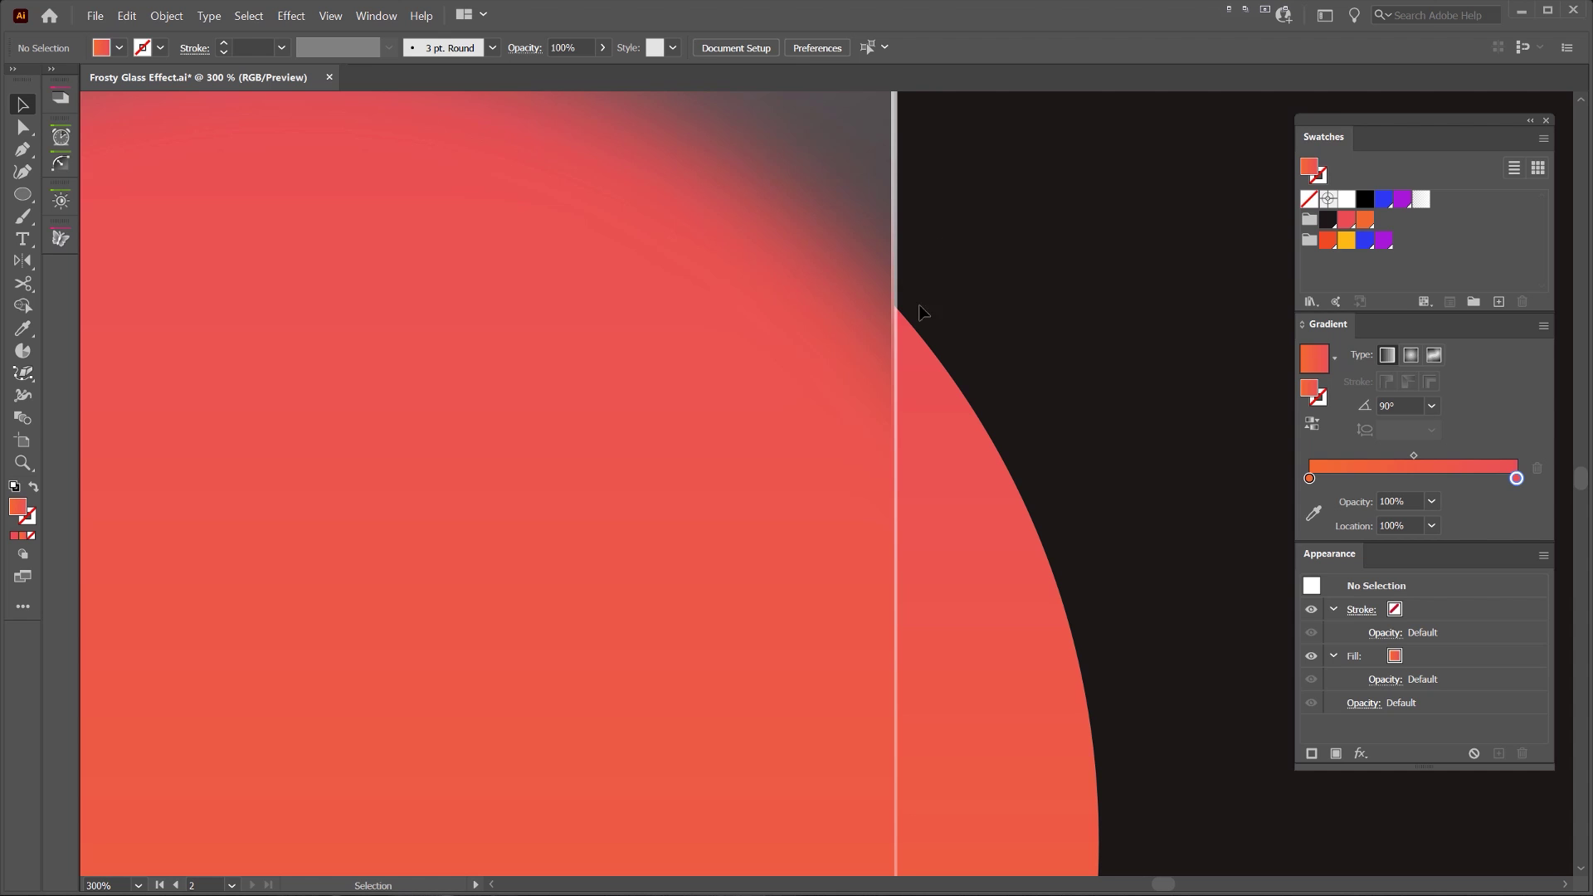
Inspect the card's thin outline up close where it crosses the right circle segment
scroll(895, 259, "down", 1)
scroll(737, 202, "down", 1)
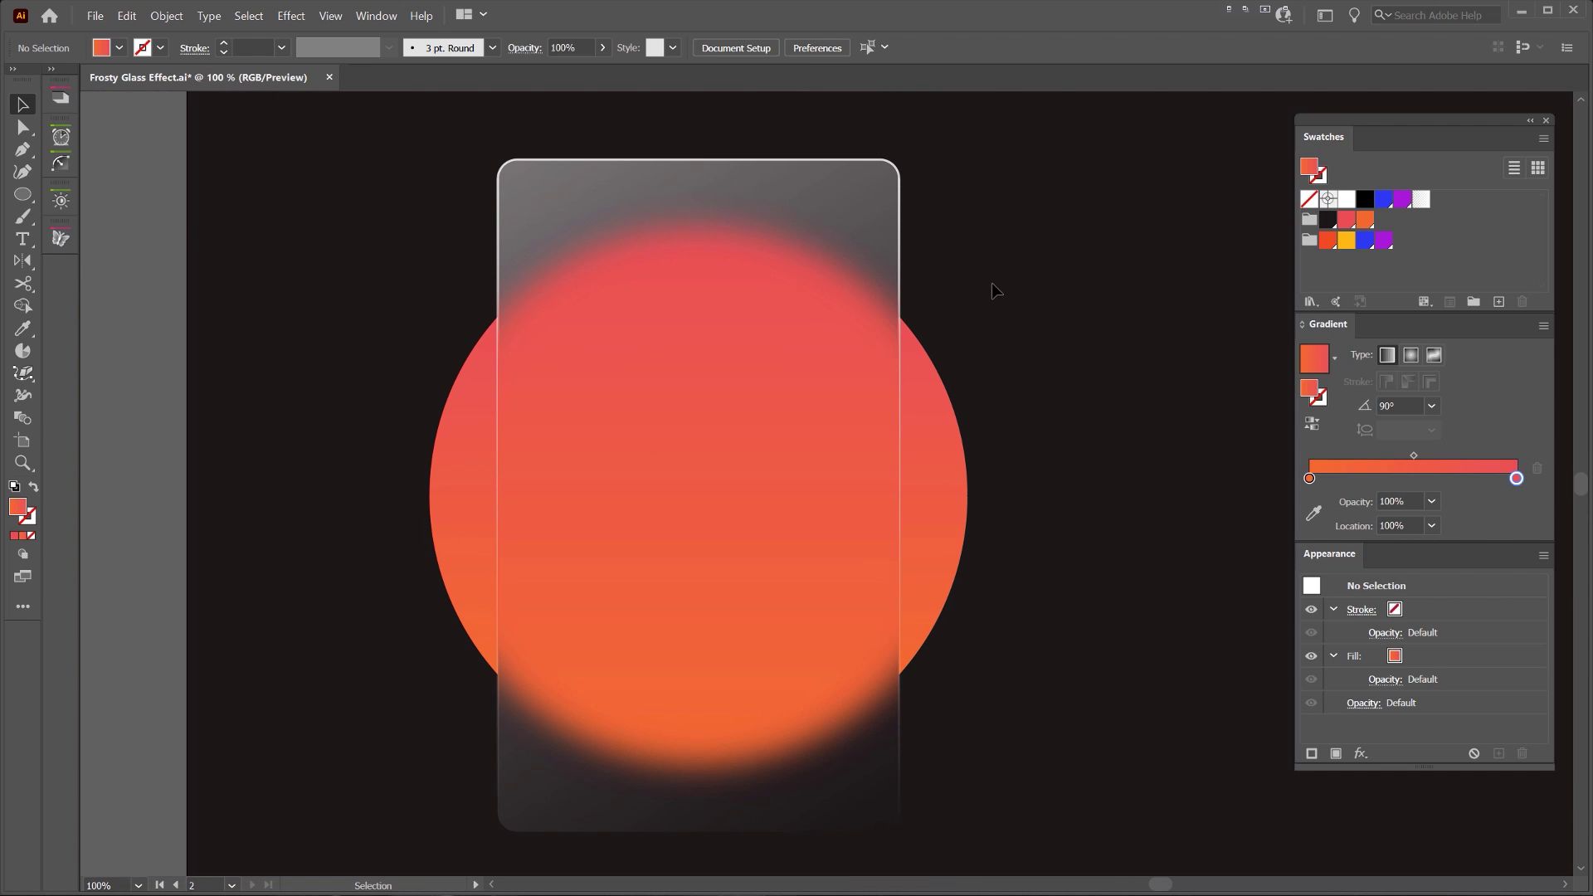
scroll(995, 290, "up", 2)
scroll(714, 375, "up", 5)
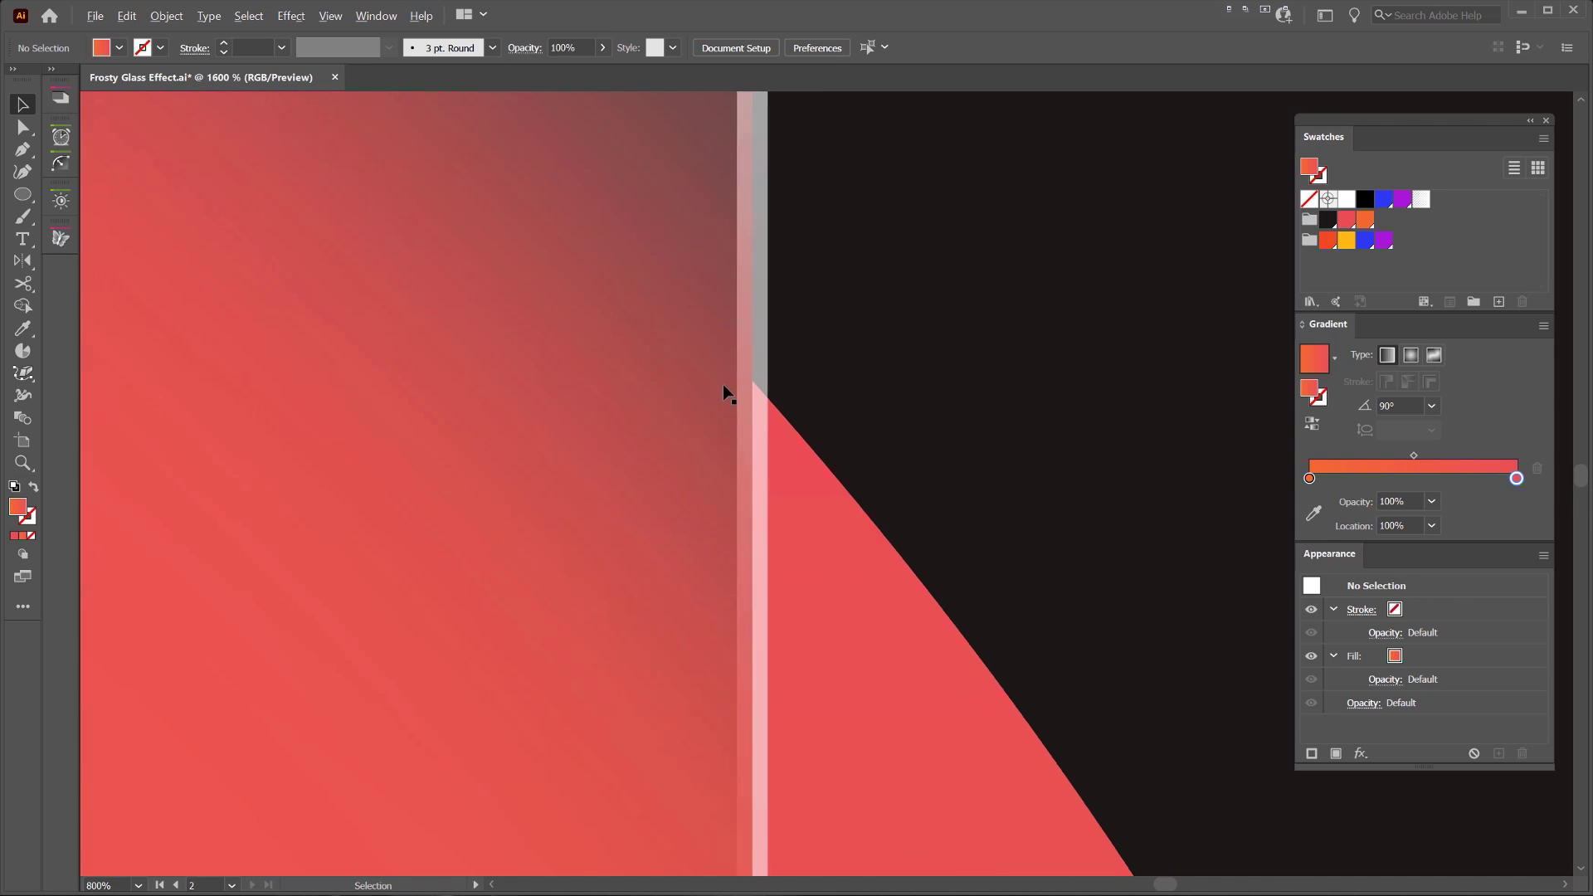
scroll(782, 404, "down", 9)
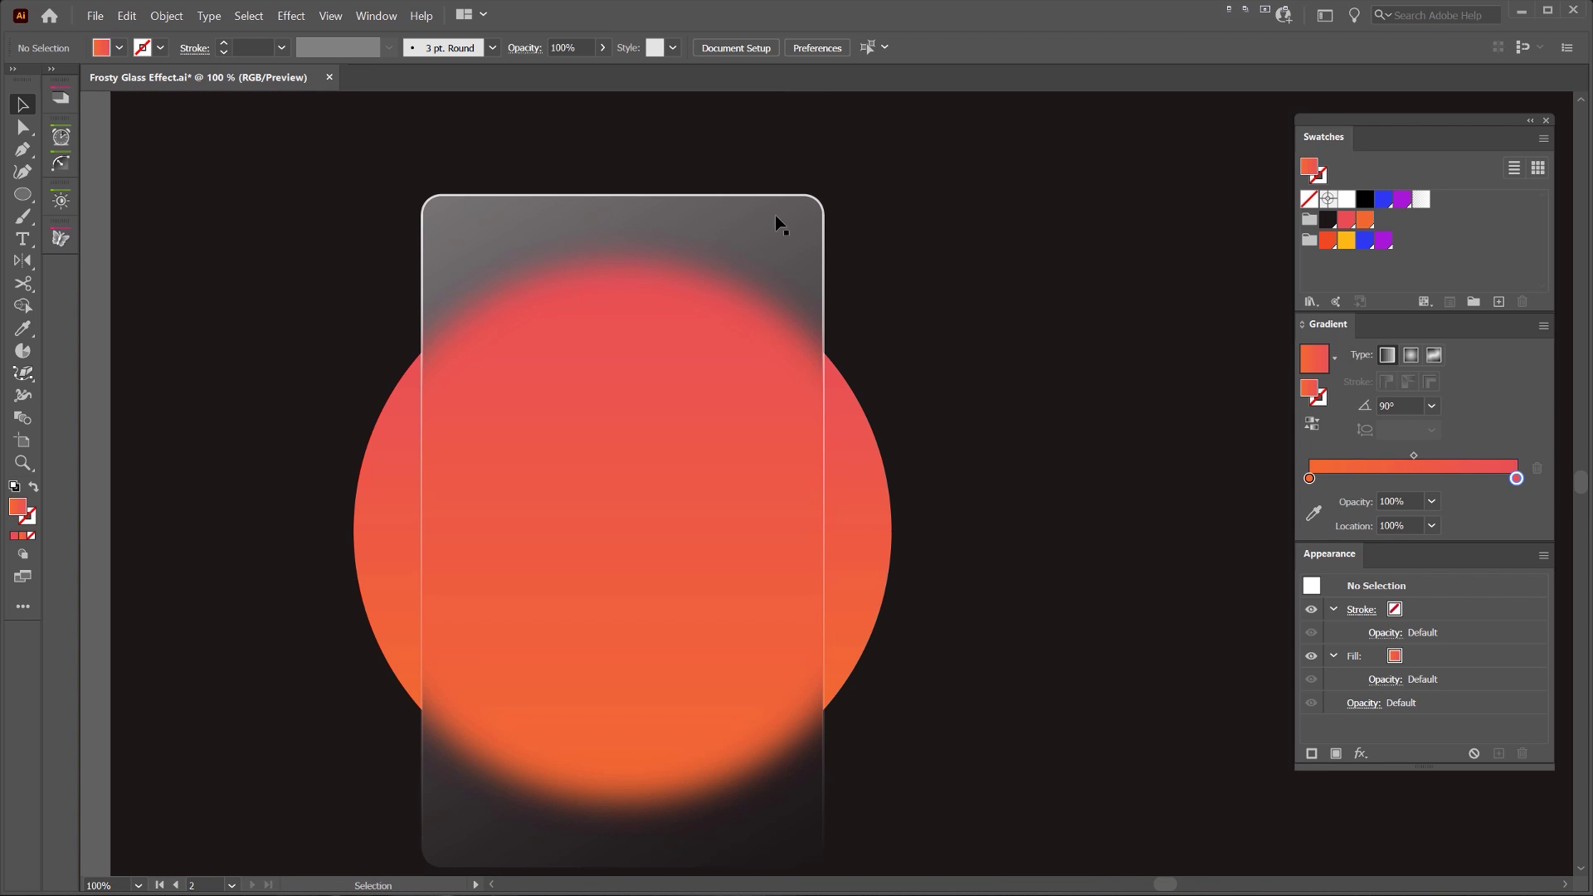
Try moving the midpoint of the card's fill gradient to 44.1002%, and undo the change
left_click(777, 219)
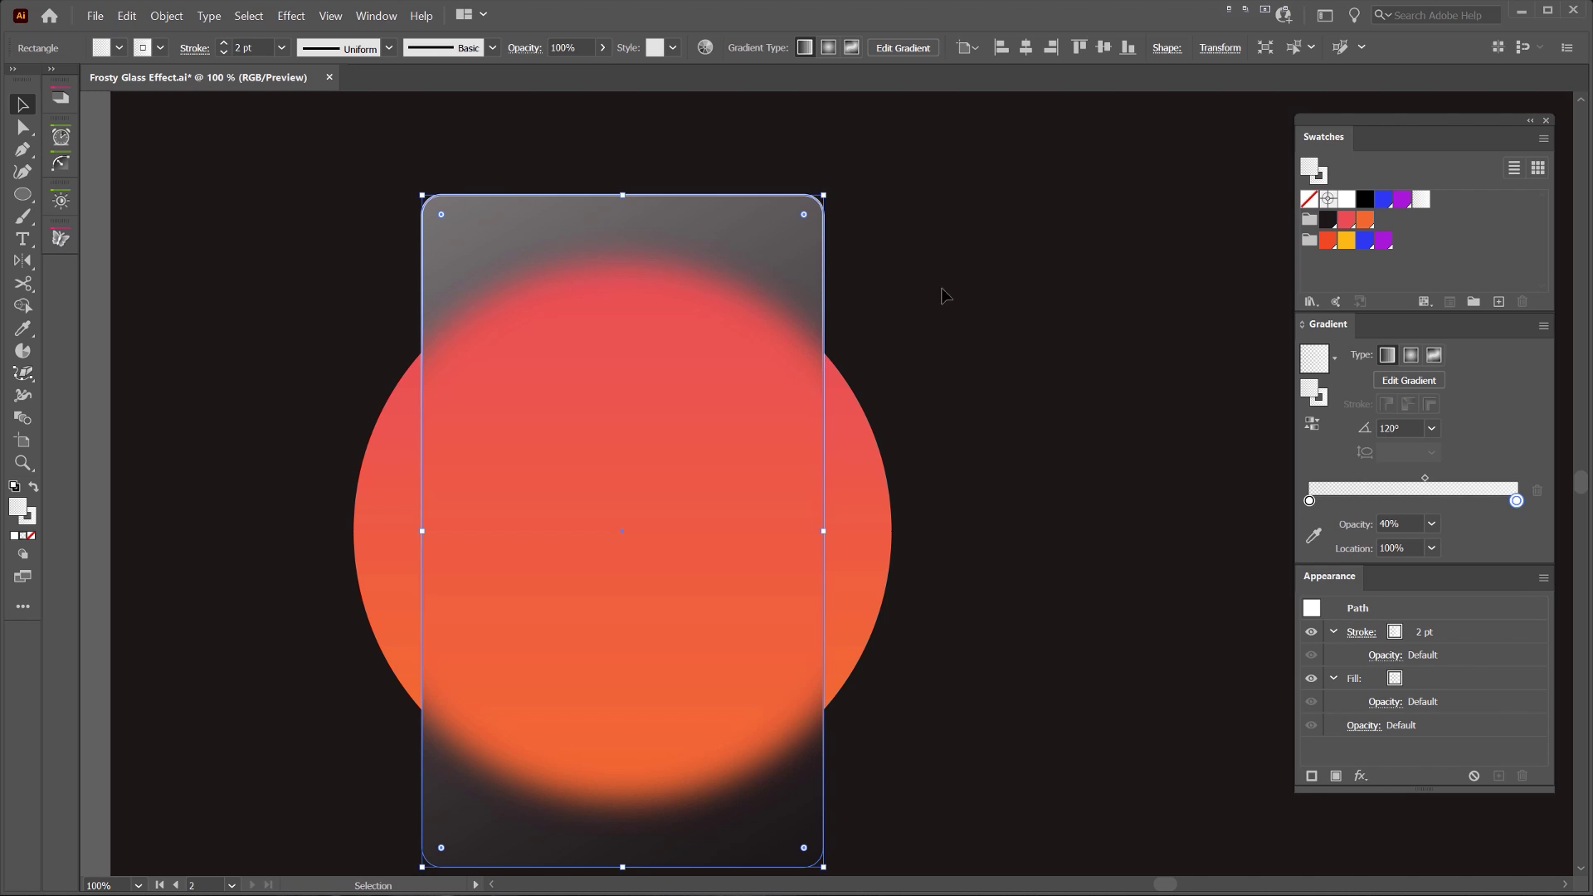
left_click_drag(1328, 324, 899, 240)
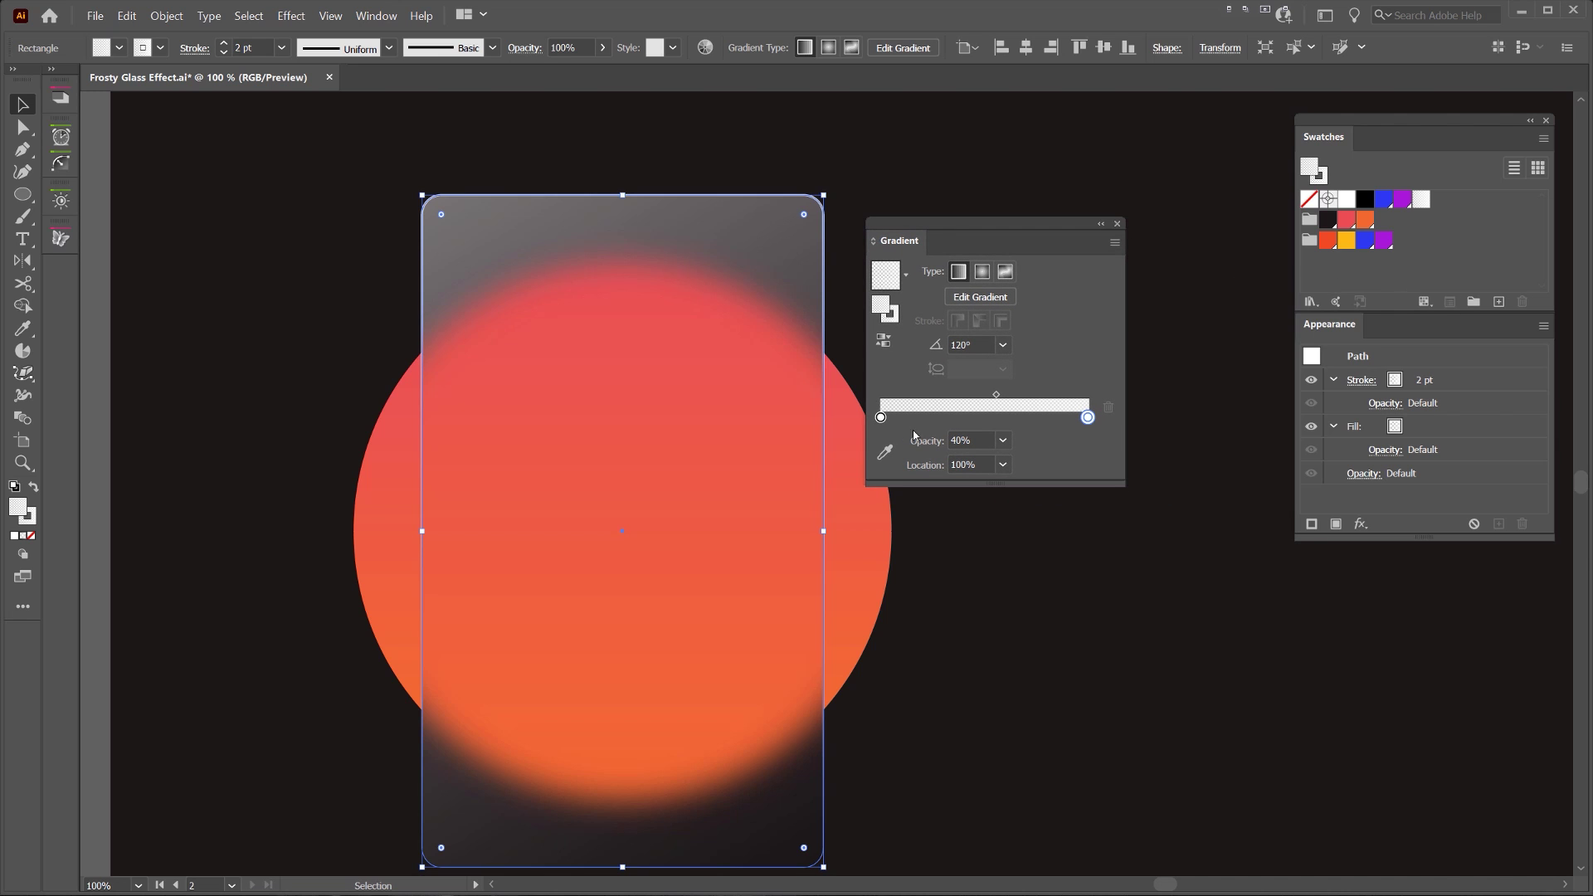
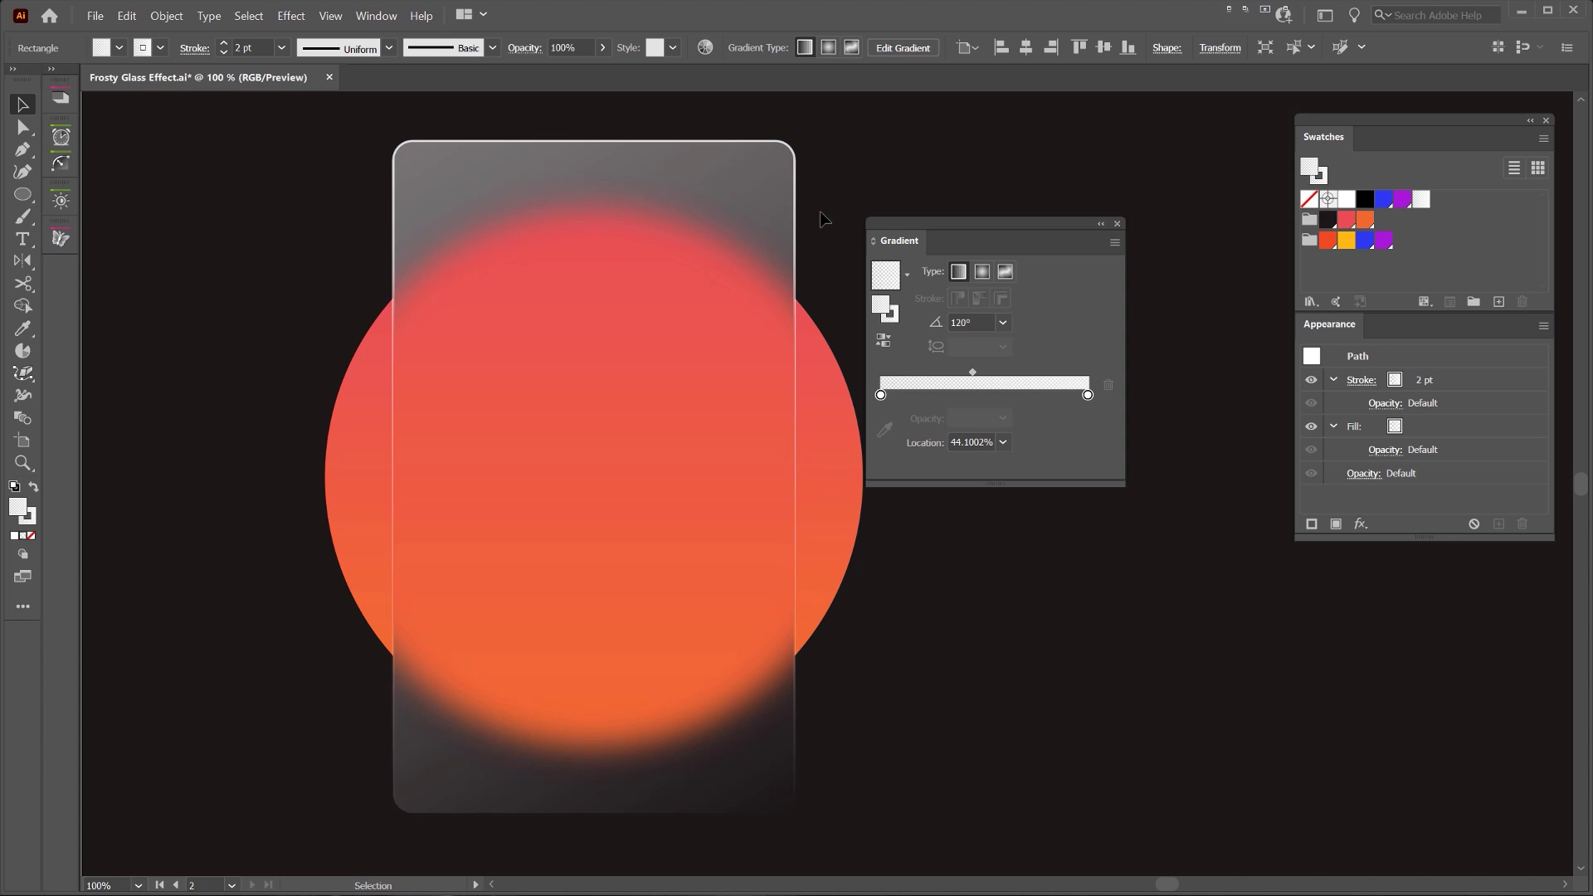
left_click(734, 197)
key("ctrl+z")
key("ctrl+z")
key("ctrl+z")
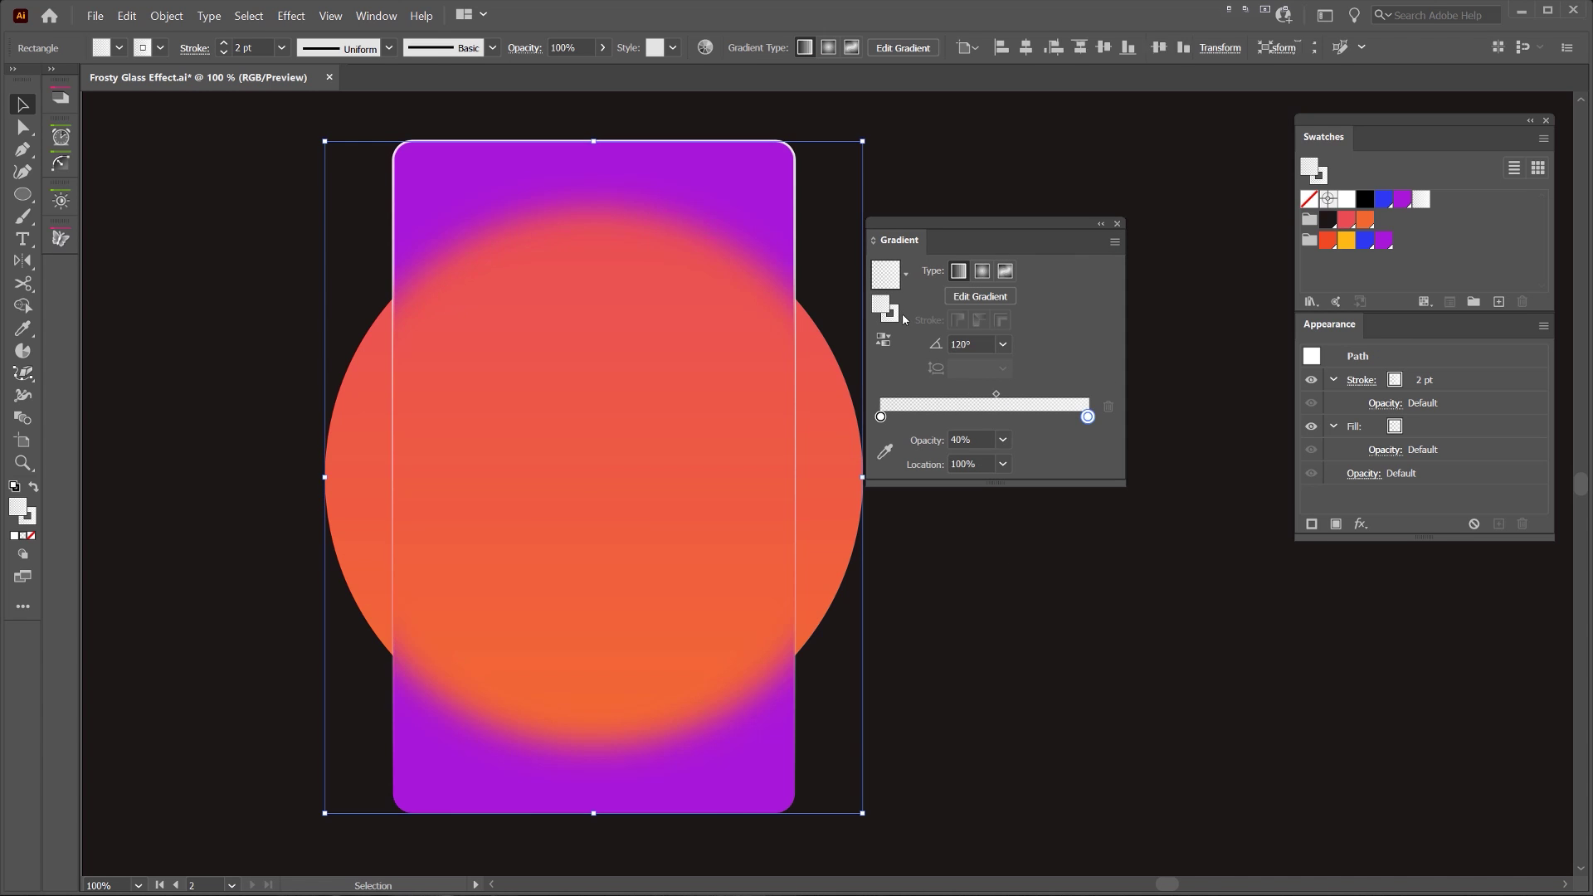
Try moving the 80% opacity stop of the card's stroke gradient to a location of 78.1711%
left_click(753, 196)
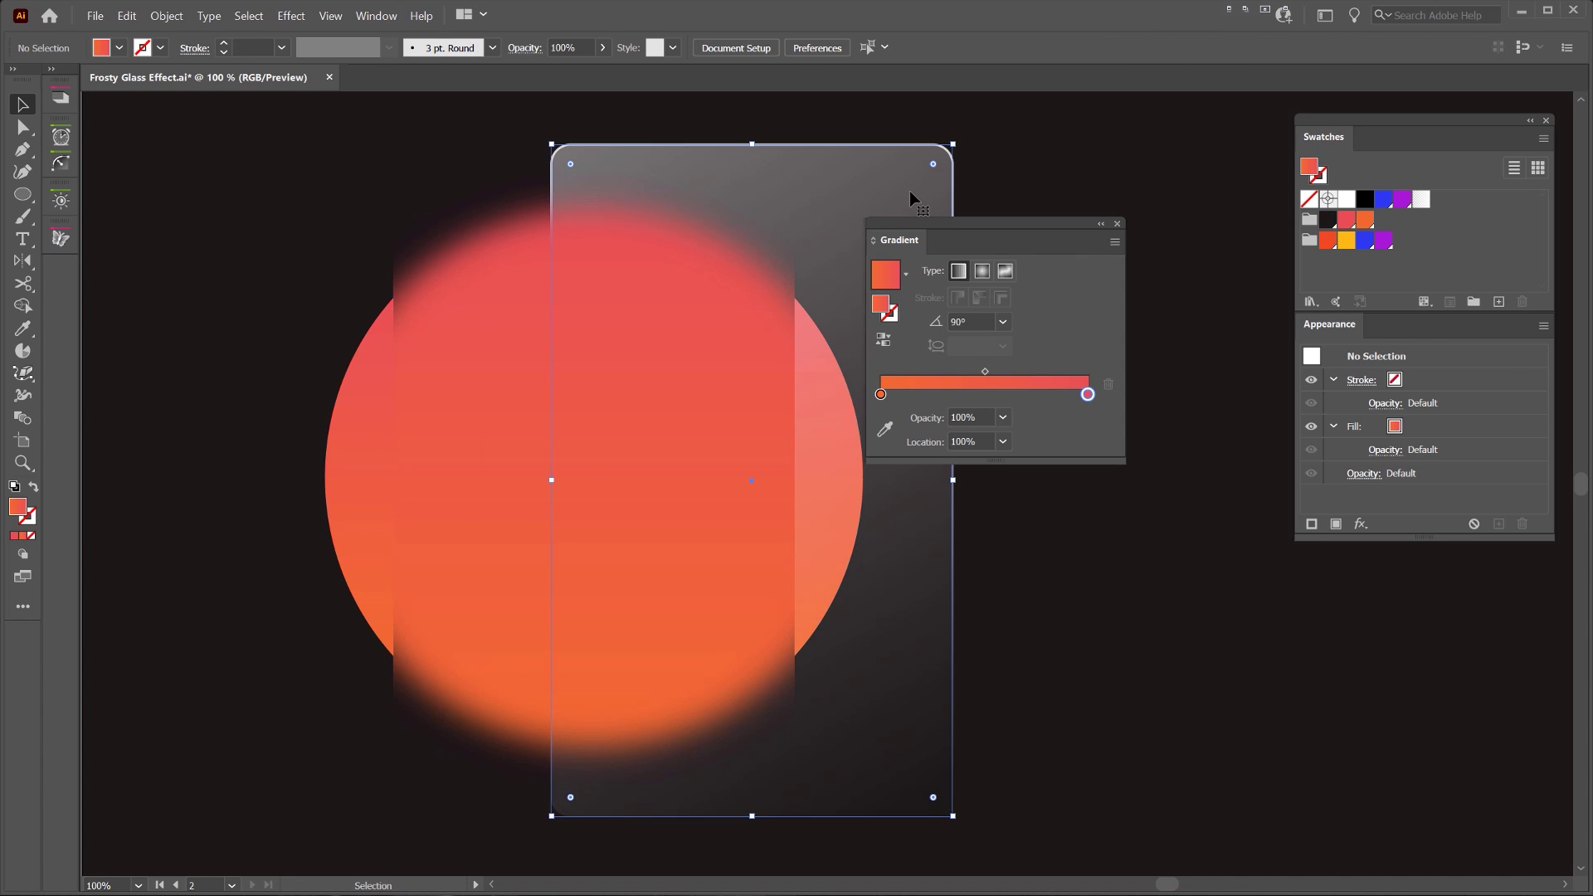
left_click(895, 314)
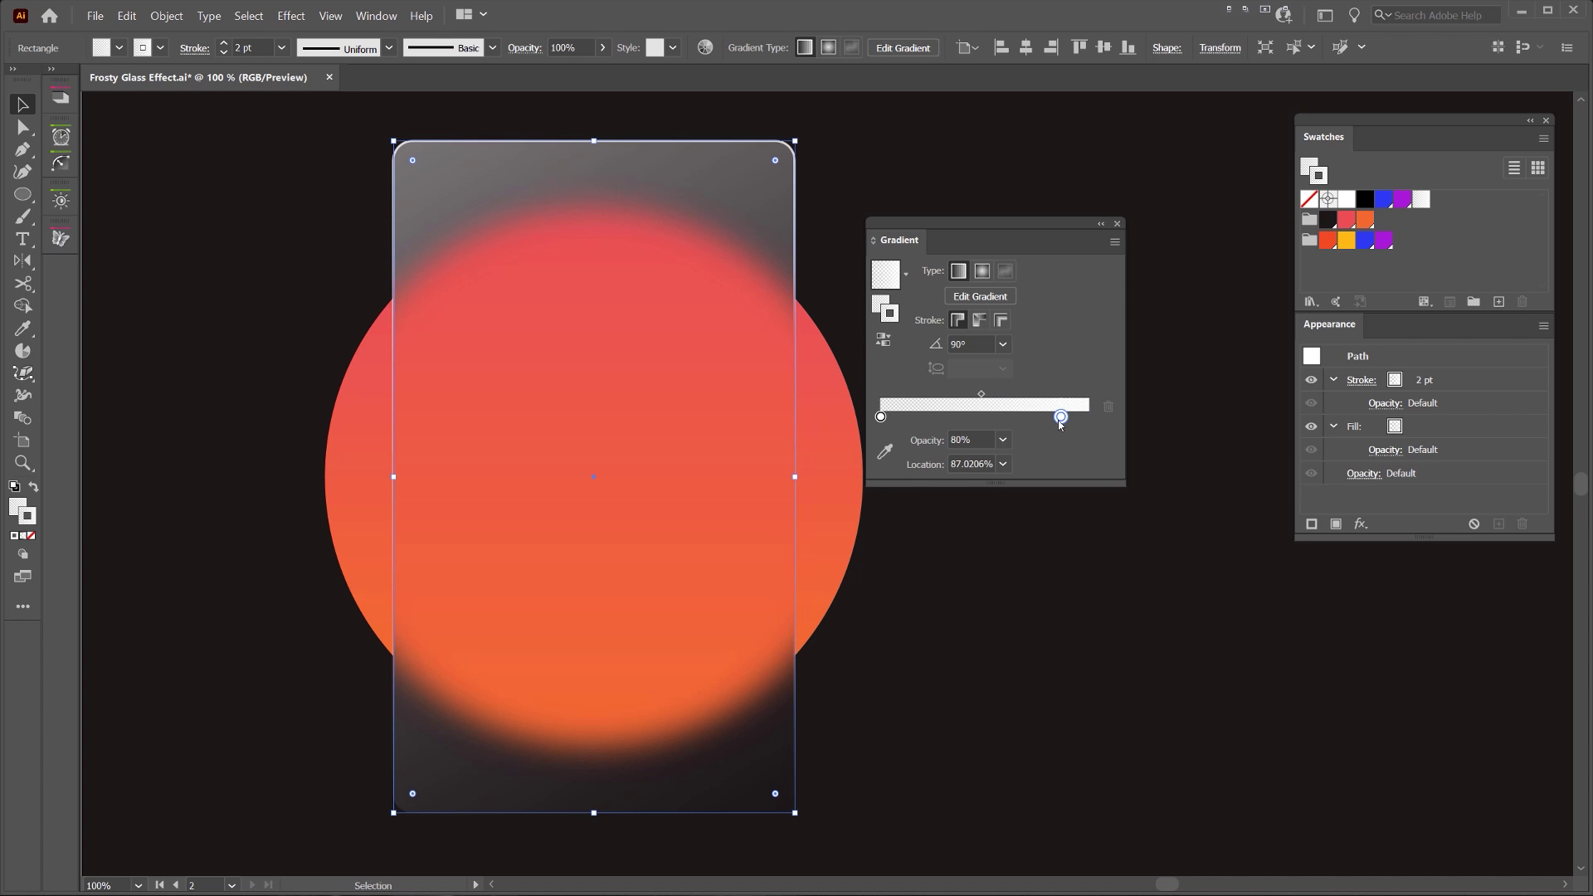
scroll(806, 682, "up", 2)
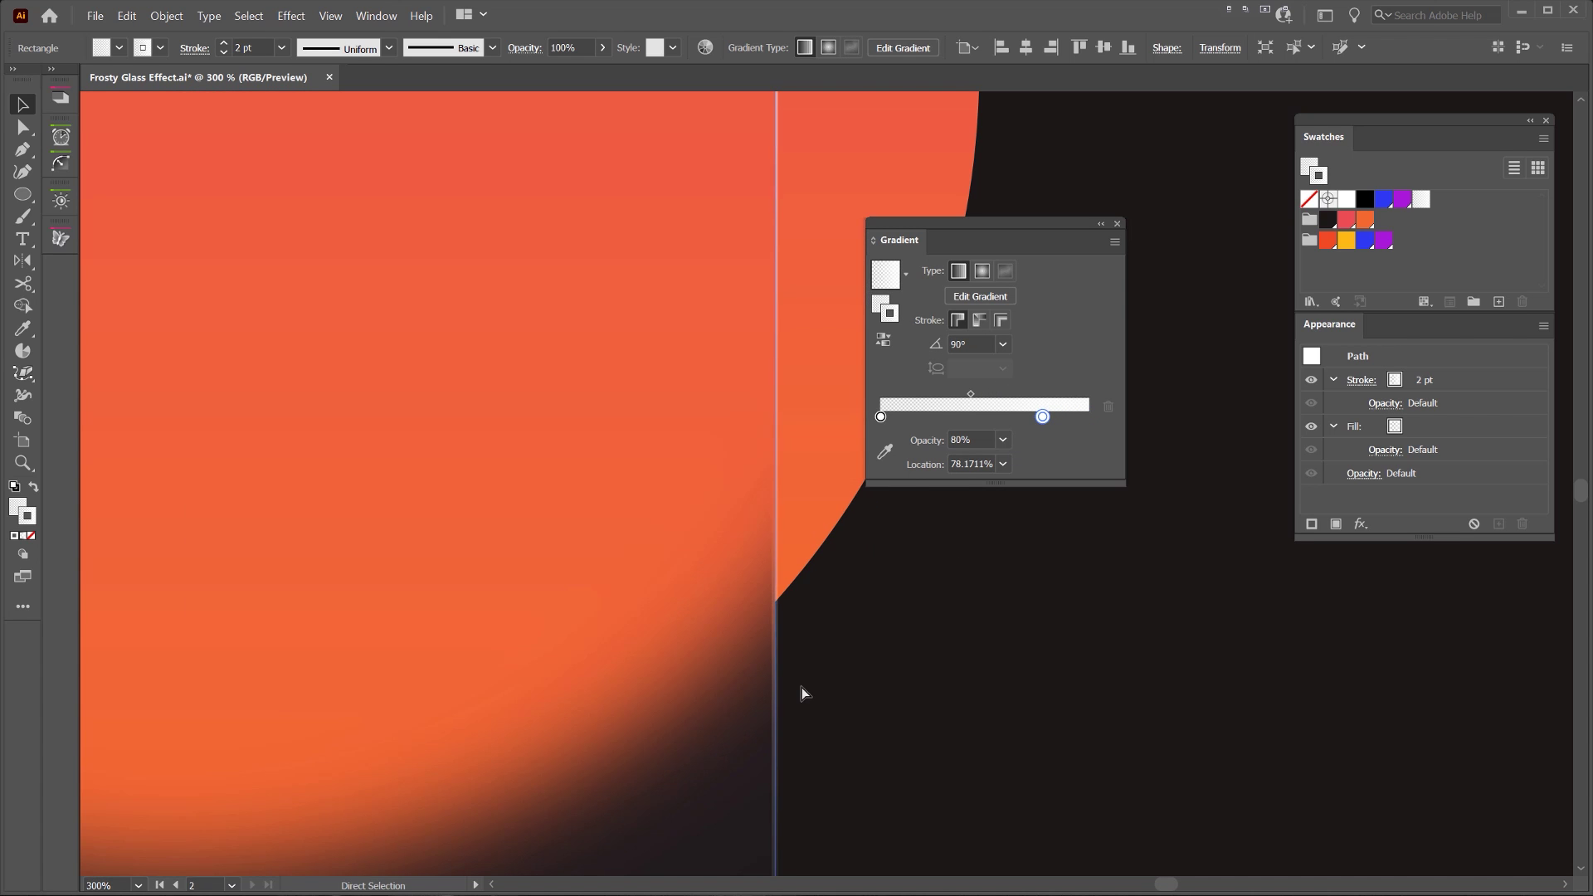
scroll(801, 685, "down", 1)
left_click(846, 676)
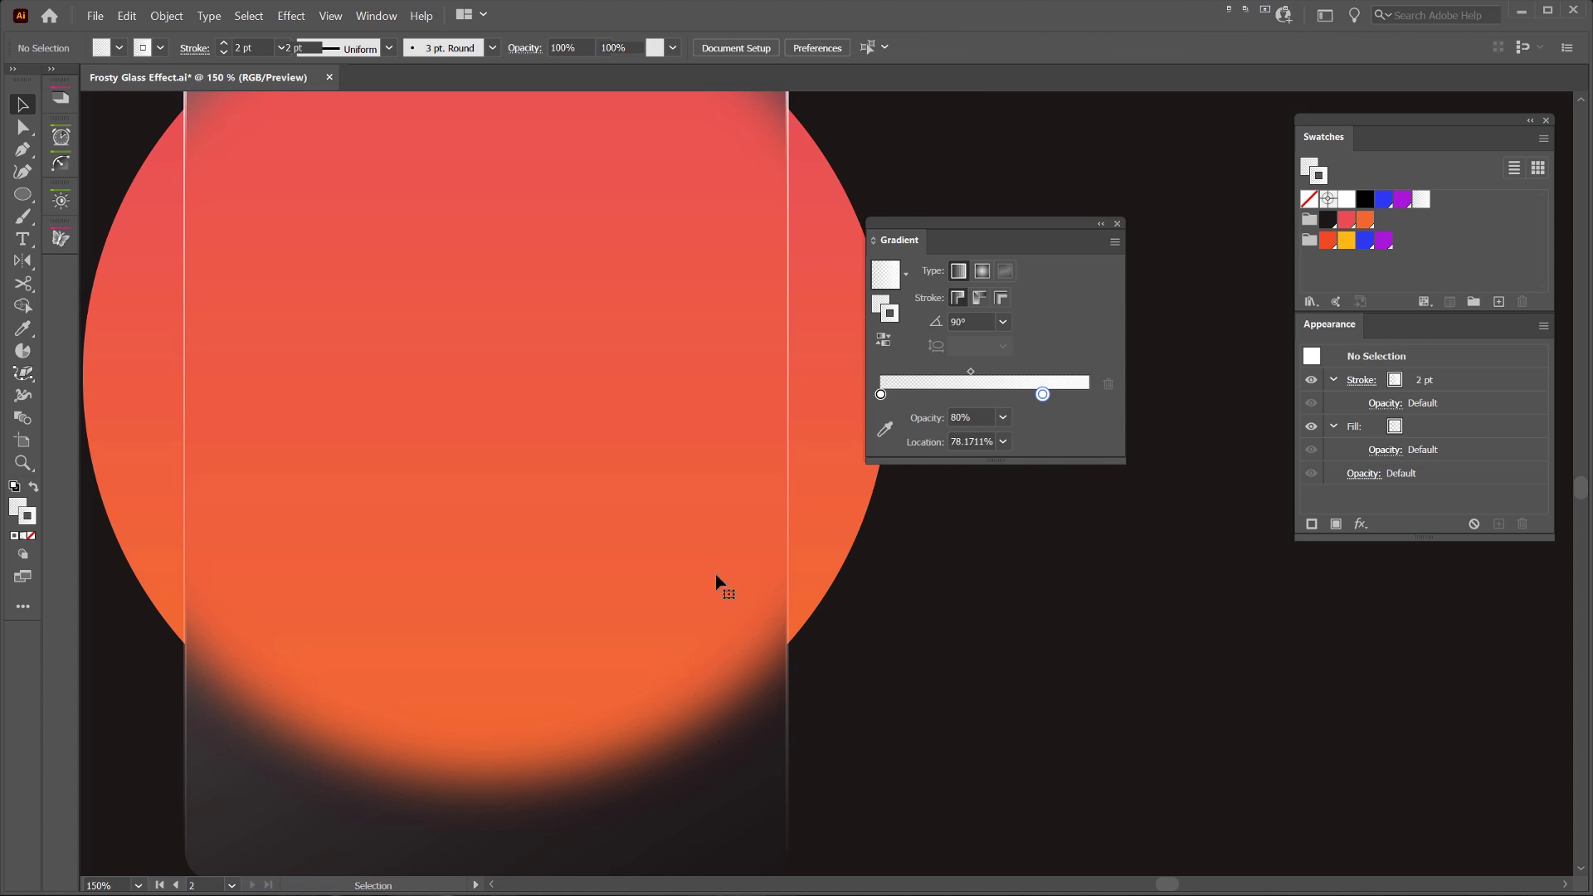
Try moving the blurred clip group aside from the card, and undo the move
left_click(719, 587)
key("slash")
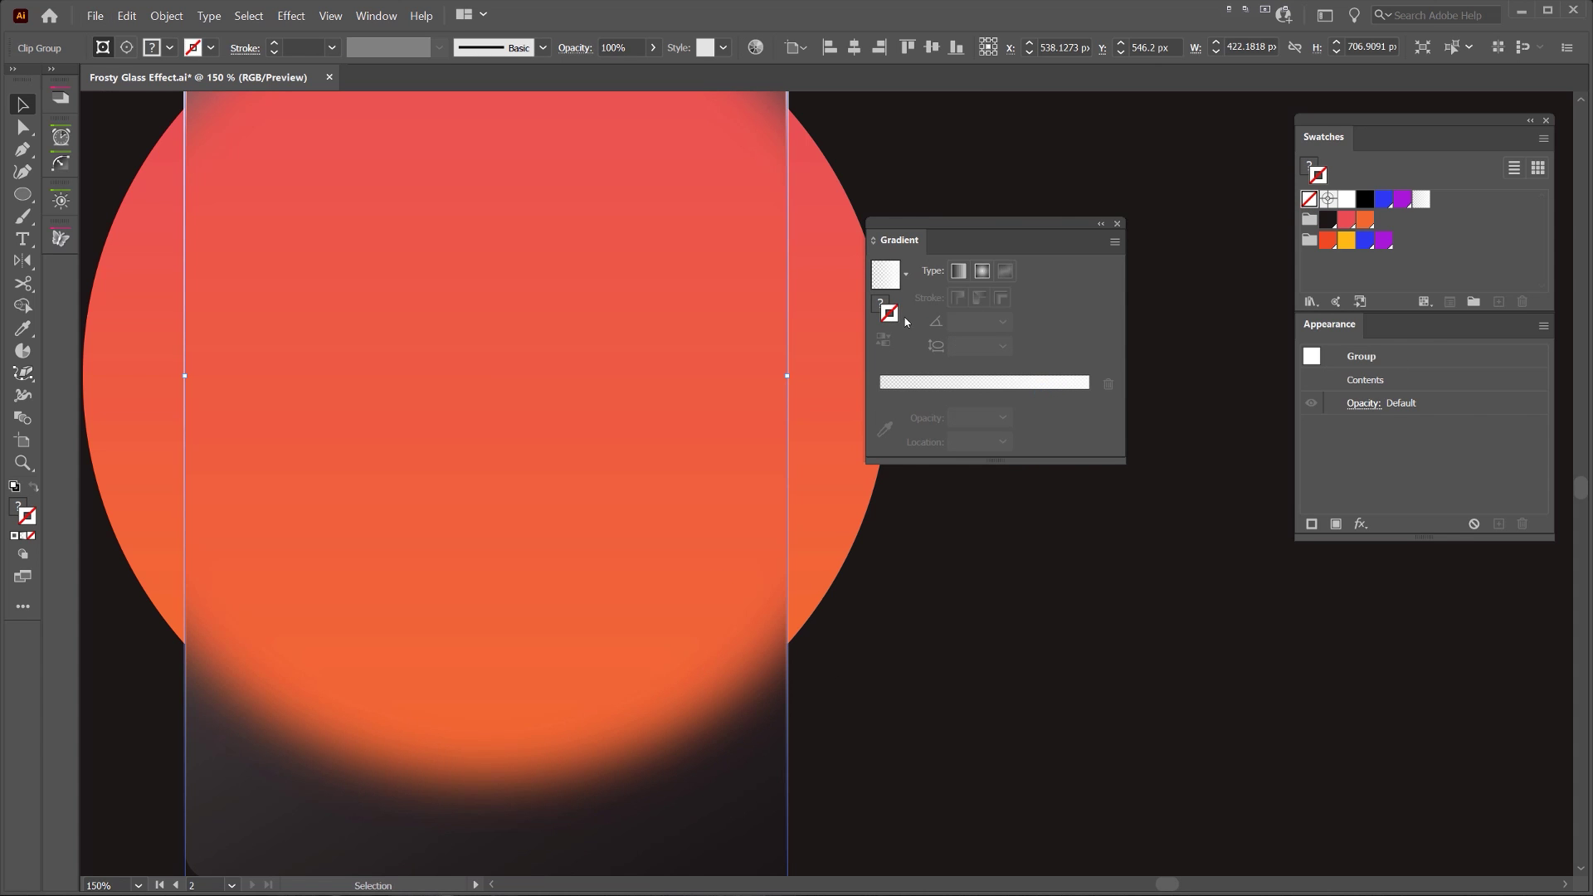
scroll(922, 357, "down", 1)
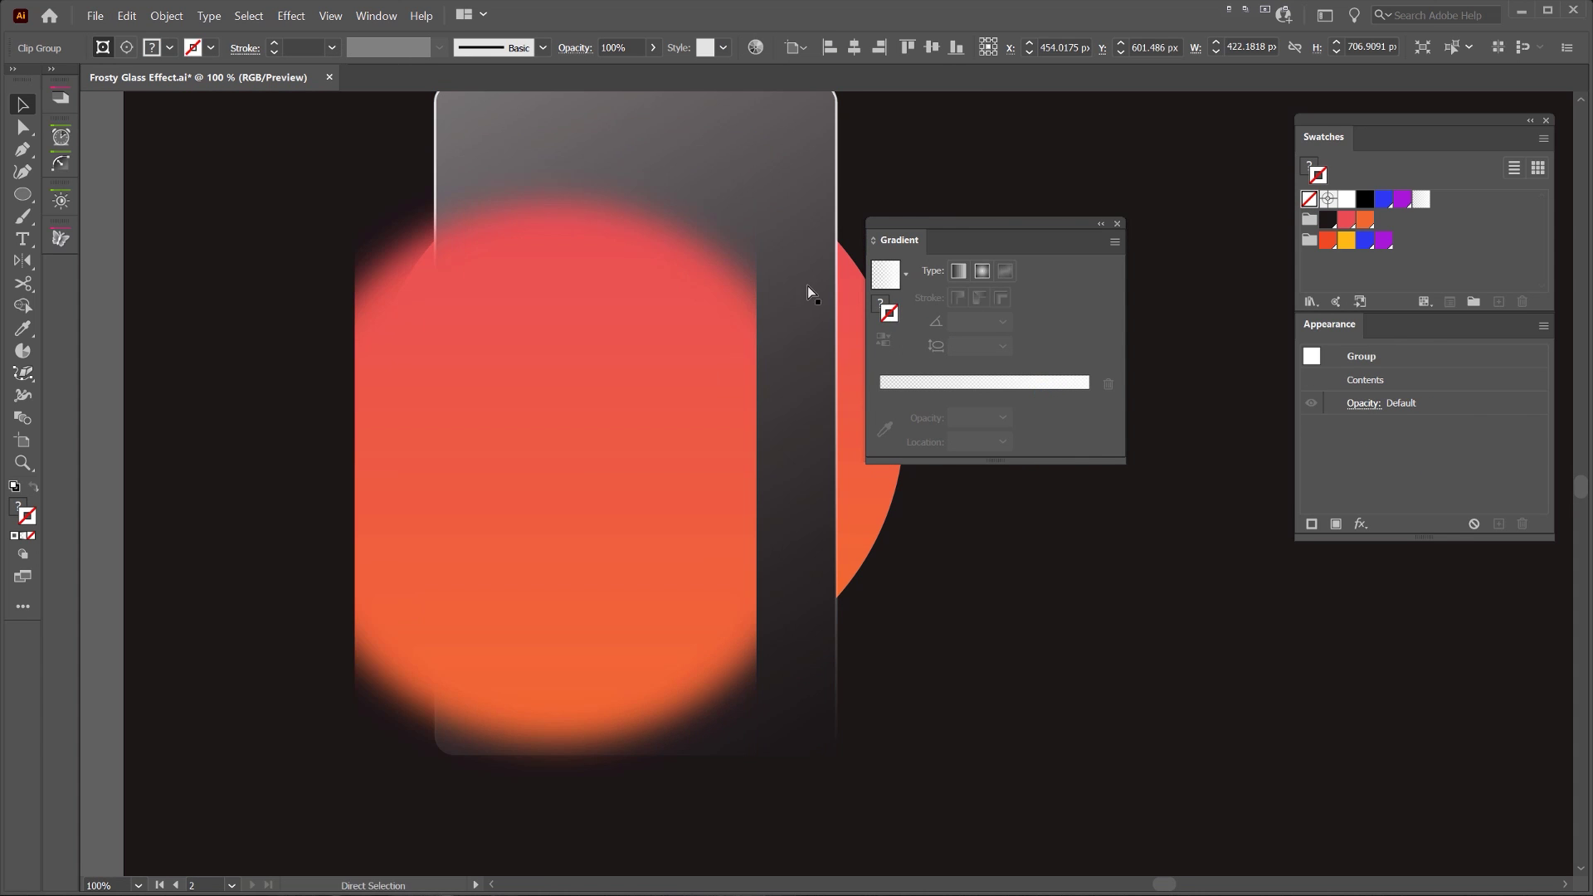
left_click(885, 149)
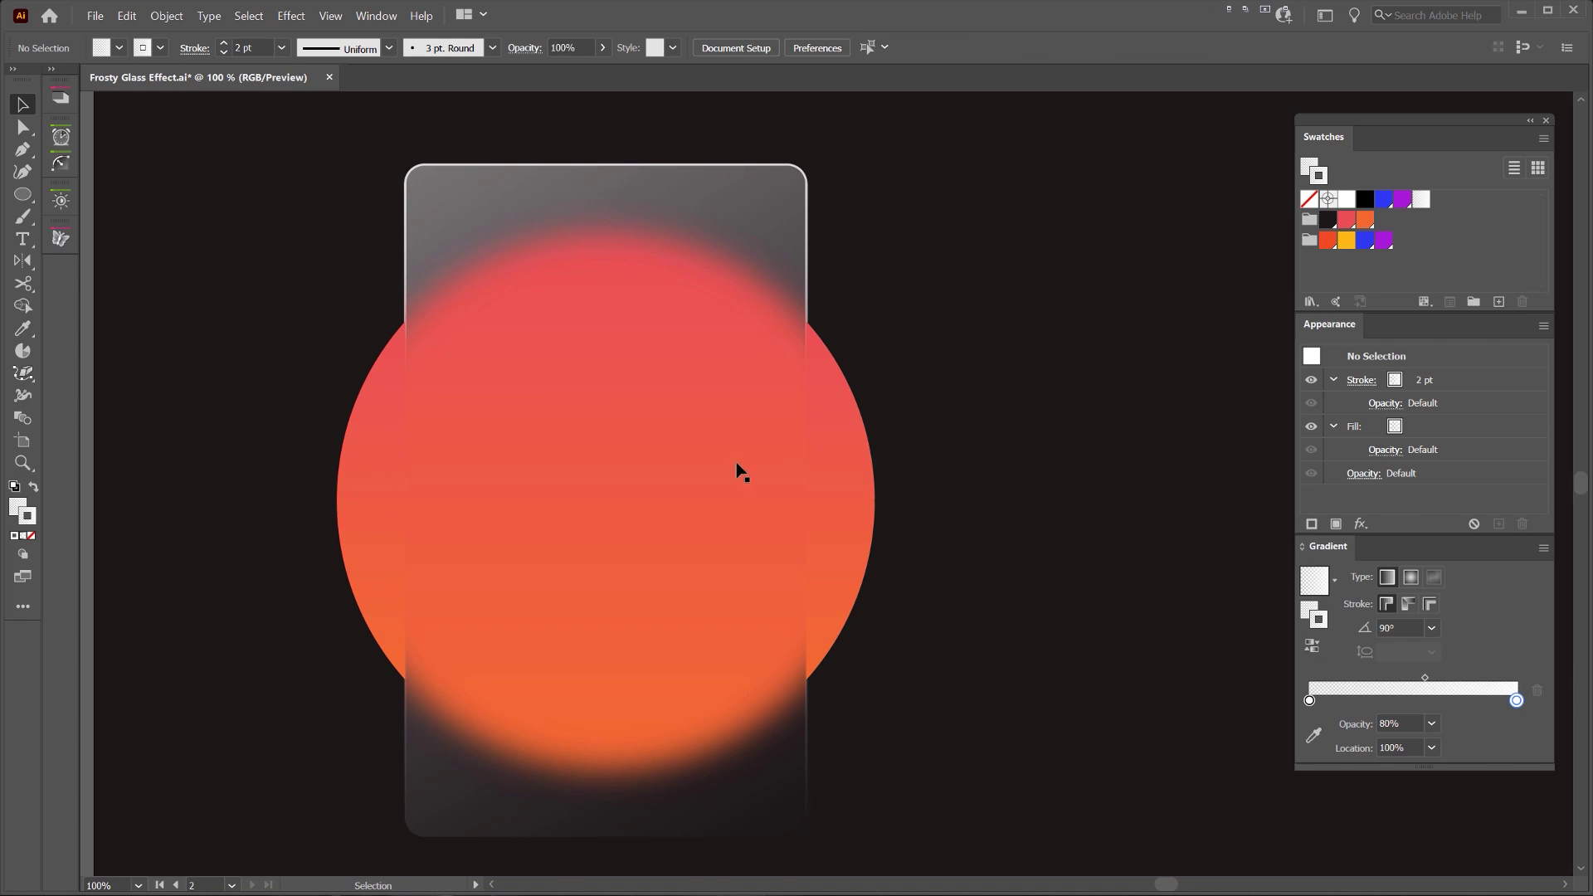
Try moving both circle segments outward from the card, and shift the blurred clip group aside and back
left_click_drag(867, 465, 1031, 464)
left_click_drag(415, 427, 253, 423)
left_click_drag(728, 219, 945, 235)
key("ctrl+a")
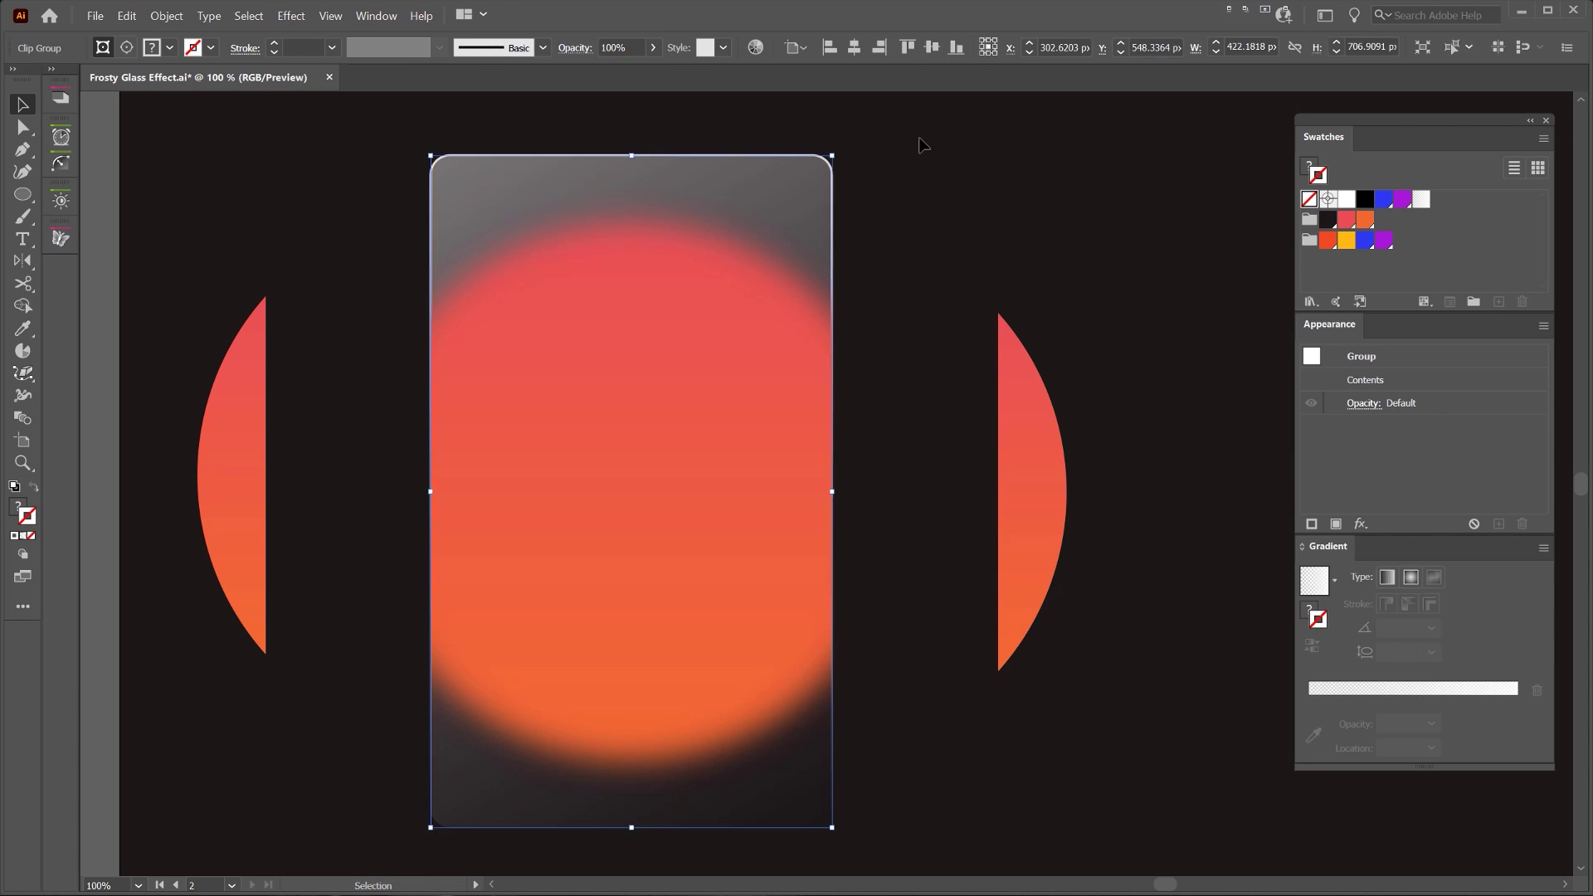
left_click(918, 142)
key("ctrl+z")
key("ctrl+shift+z")
Try sending the blurred clip group back behind the card, and compare the two stacking orders
left_click(166, 16)
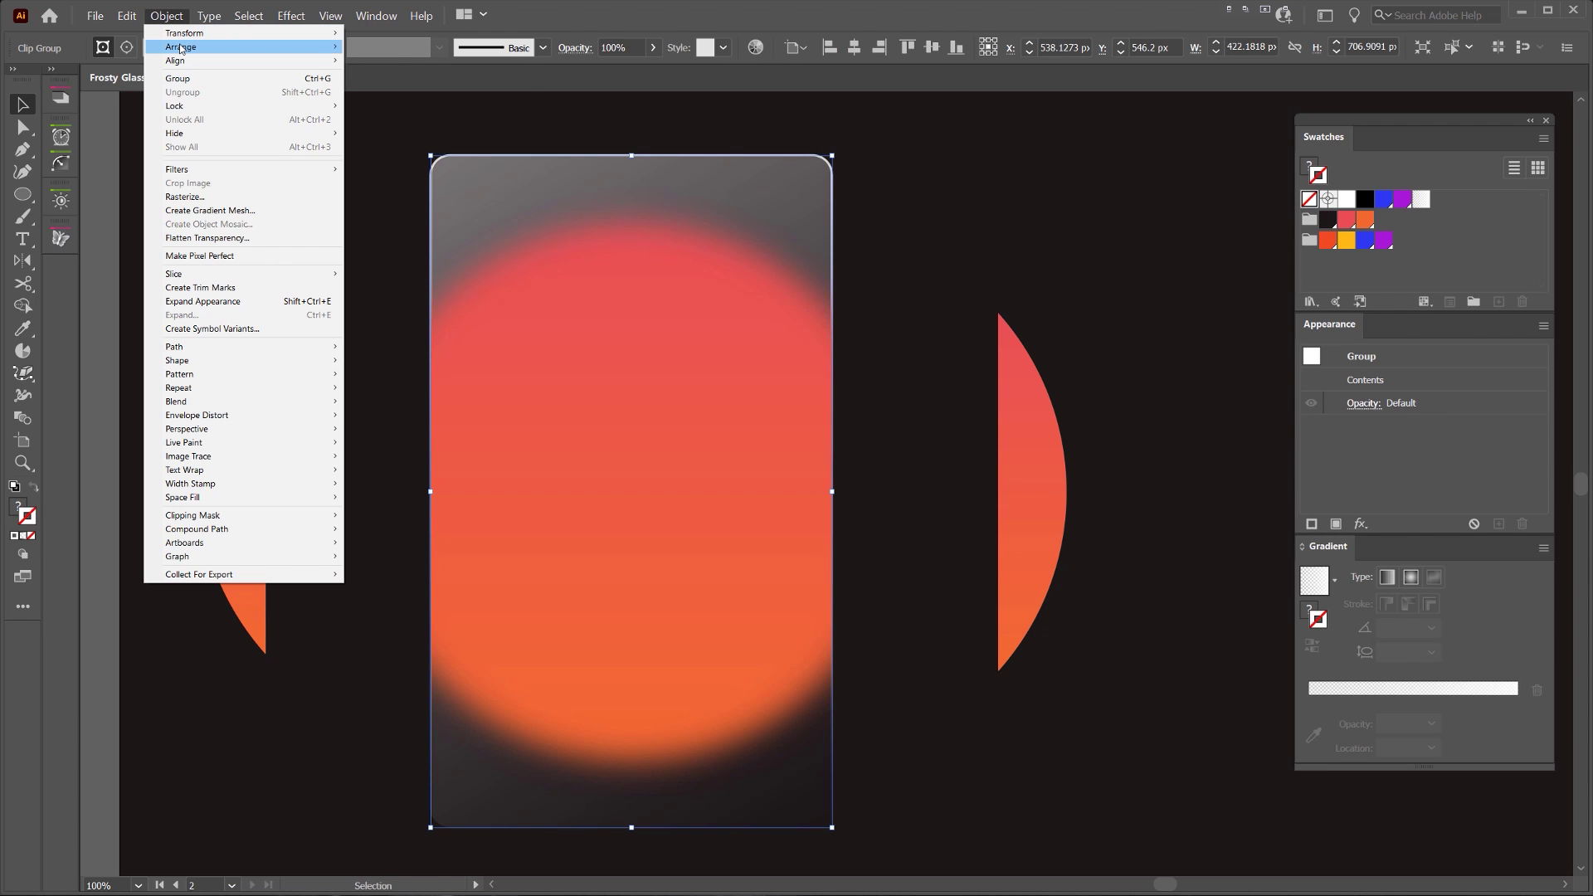
mouse_move(273, 47)
left_click(413, 89)
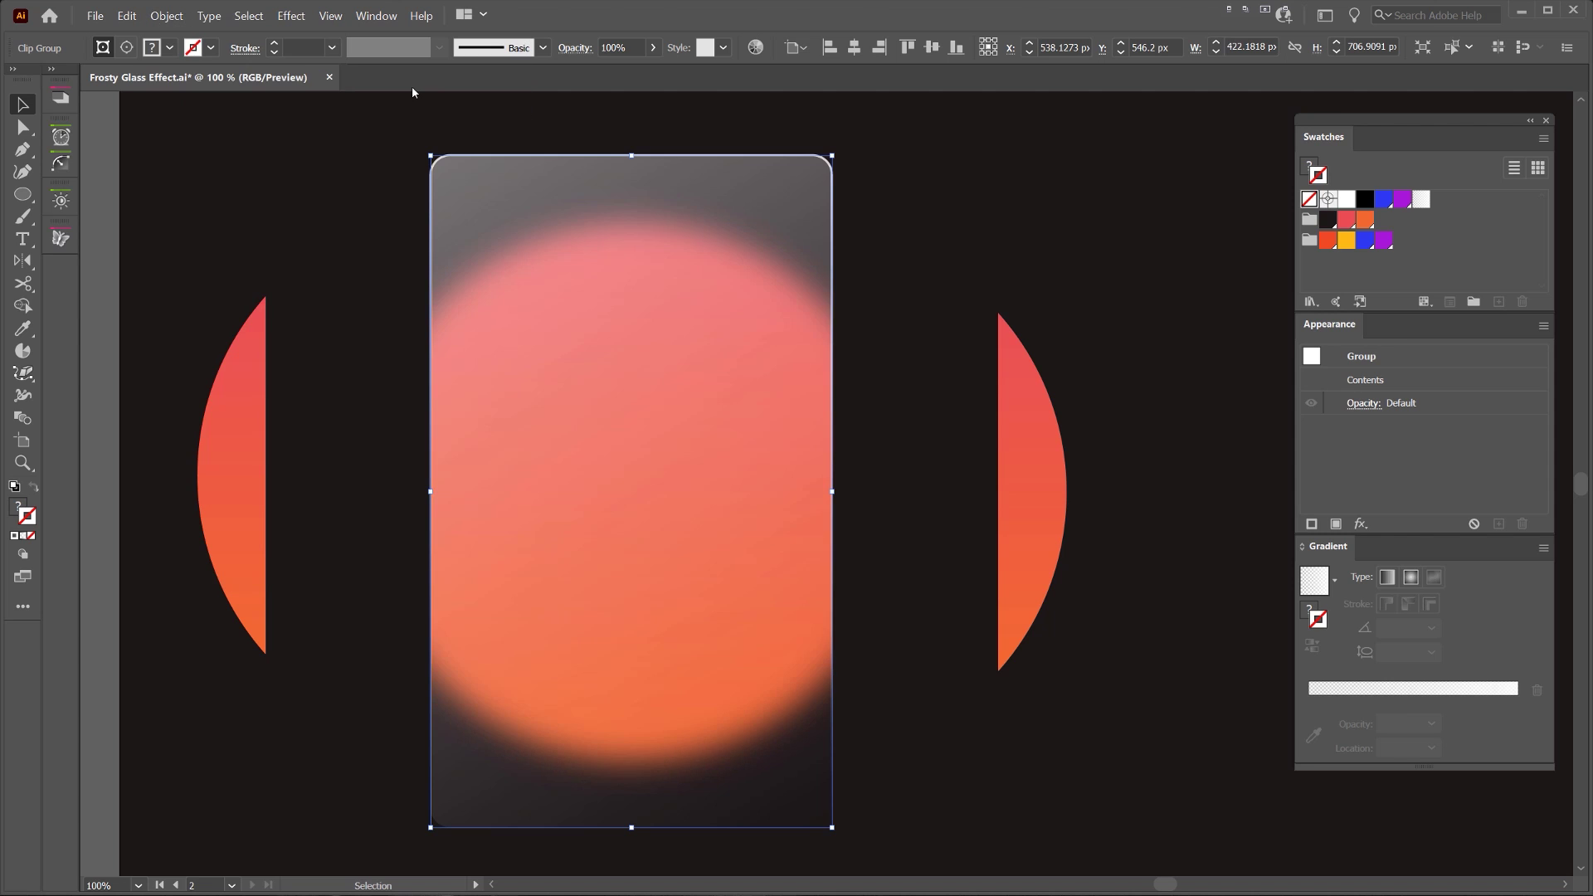
scroll(659, 239, "up", 3)
scroll(647, 290, "down", 4)
key("ctrl+z")
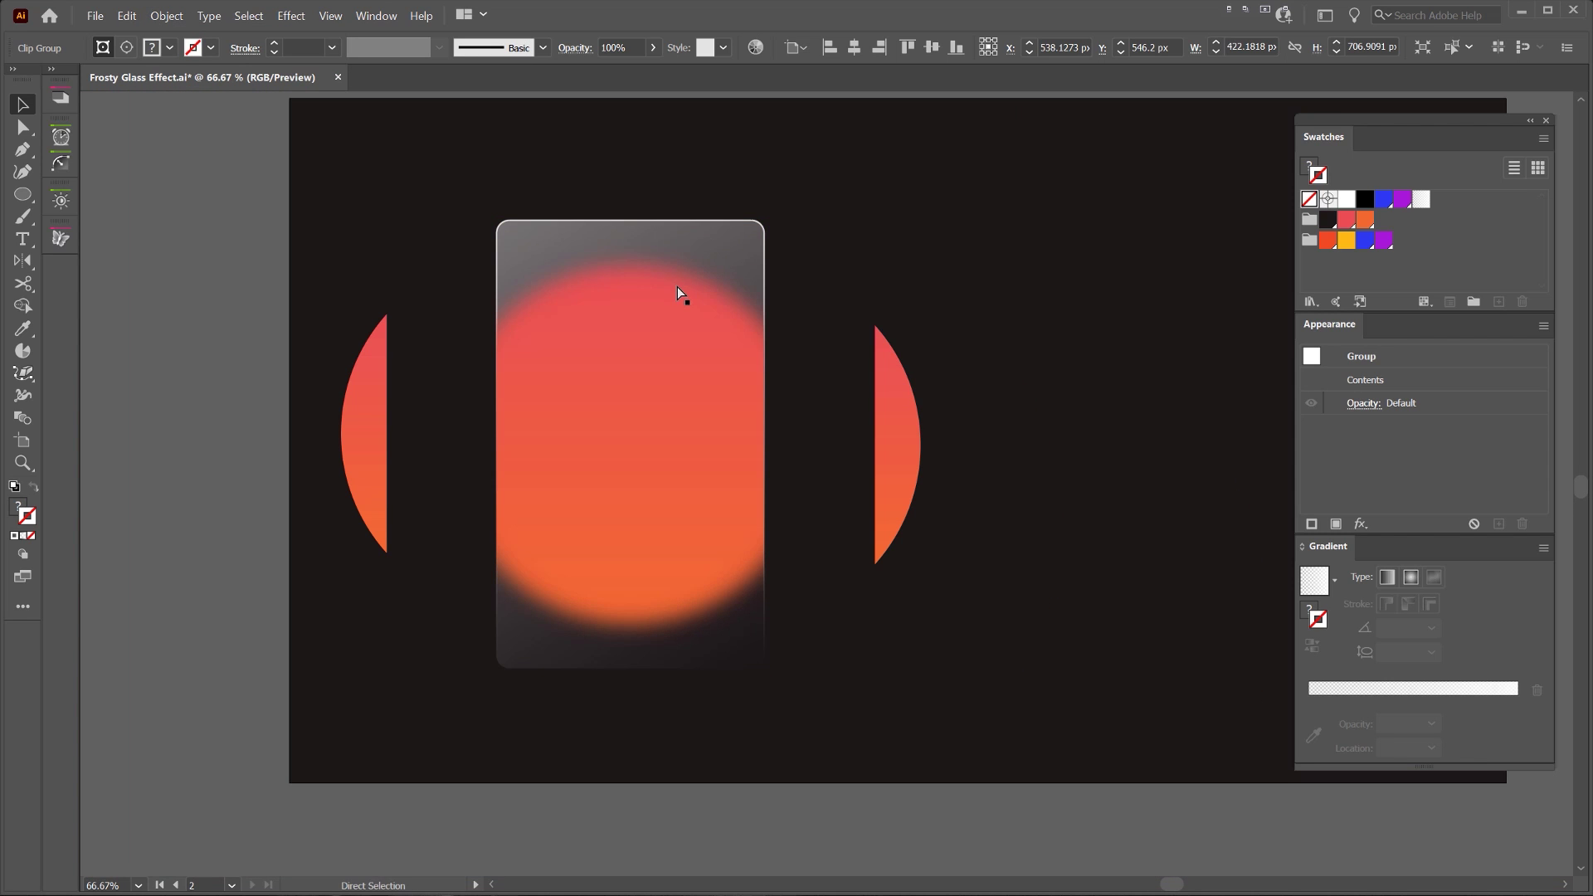
scroll(725, 292, "up", 3)
scroll(854, 245, "down", 4)
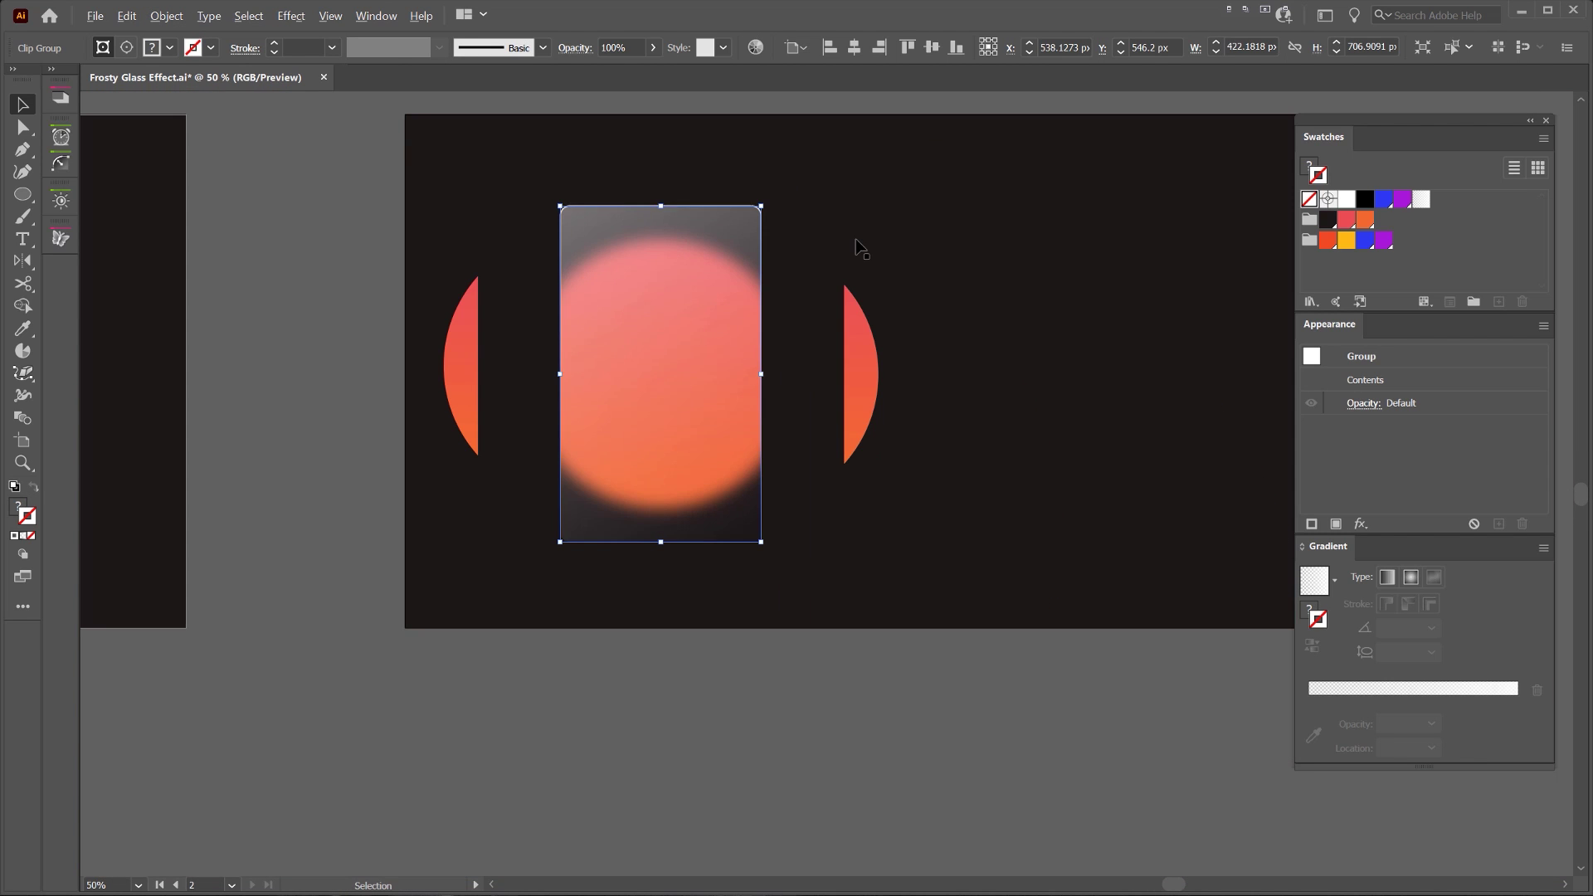
left_click(859, 246)
Try moving the two circle segments back against the card's edges, and undo the moves and the stacking change
scroll(591, 331, "up", 1)
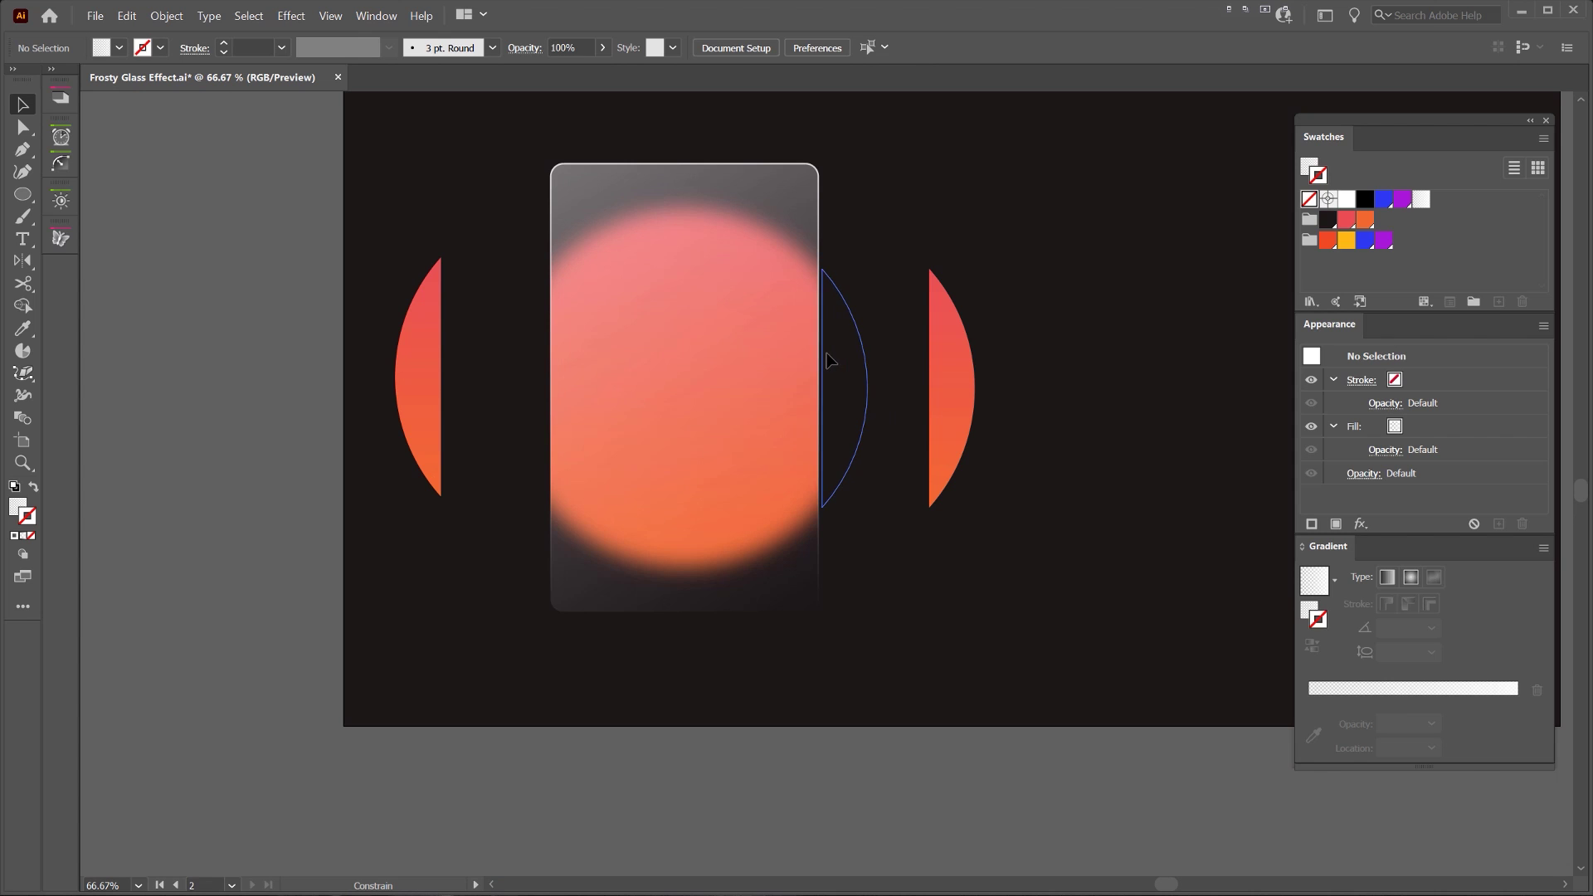
left_click_drag(824, 358, 824, 359)
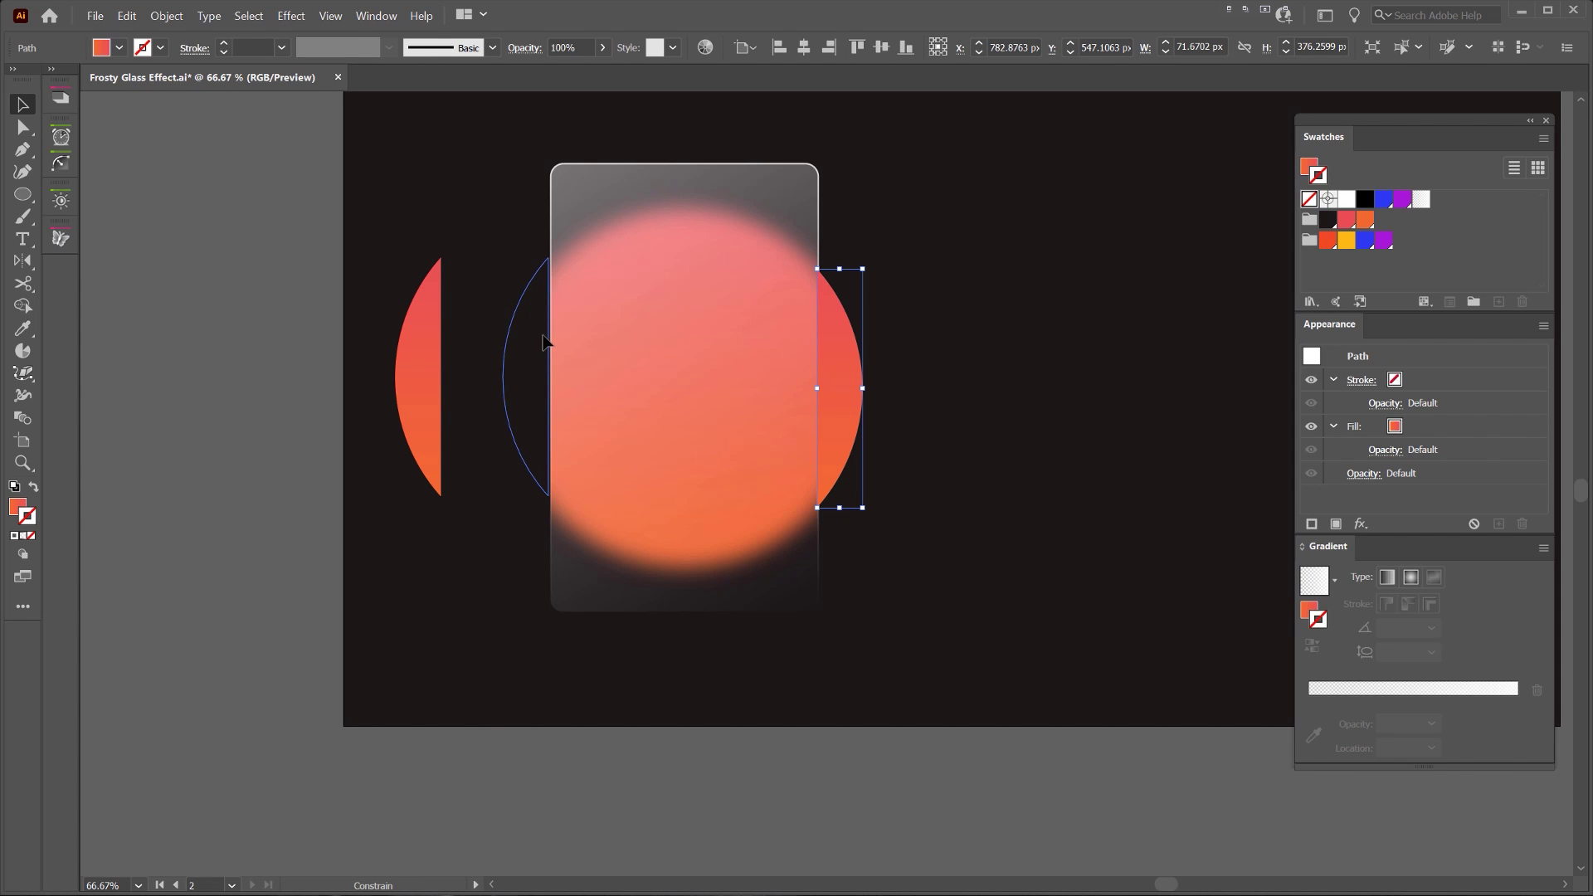
left_click_drag(544, 336, 544, 337)
scroll(813, 355, "up", 2)
key("ctrl+z")
key("ctrl+z")
scroll(917, 338, "down", 4)
key("ctrl+z")
key("ctrl+z")
key("ctrl+z")
Send the blurred clip group one level backward so it lies behind the semi-transparent card
left_click(977, 307)
scroll(871, 272, "up", 2)
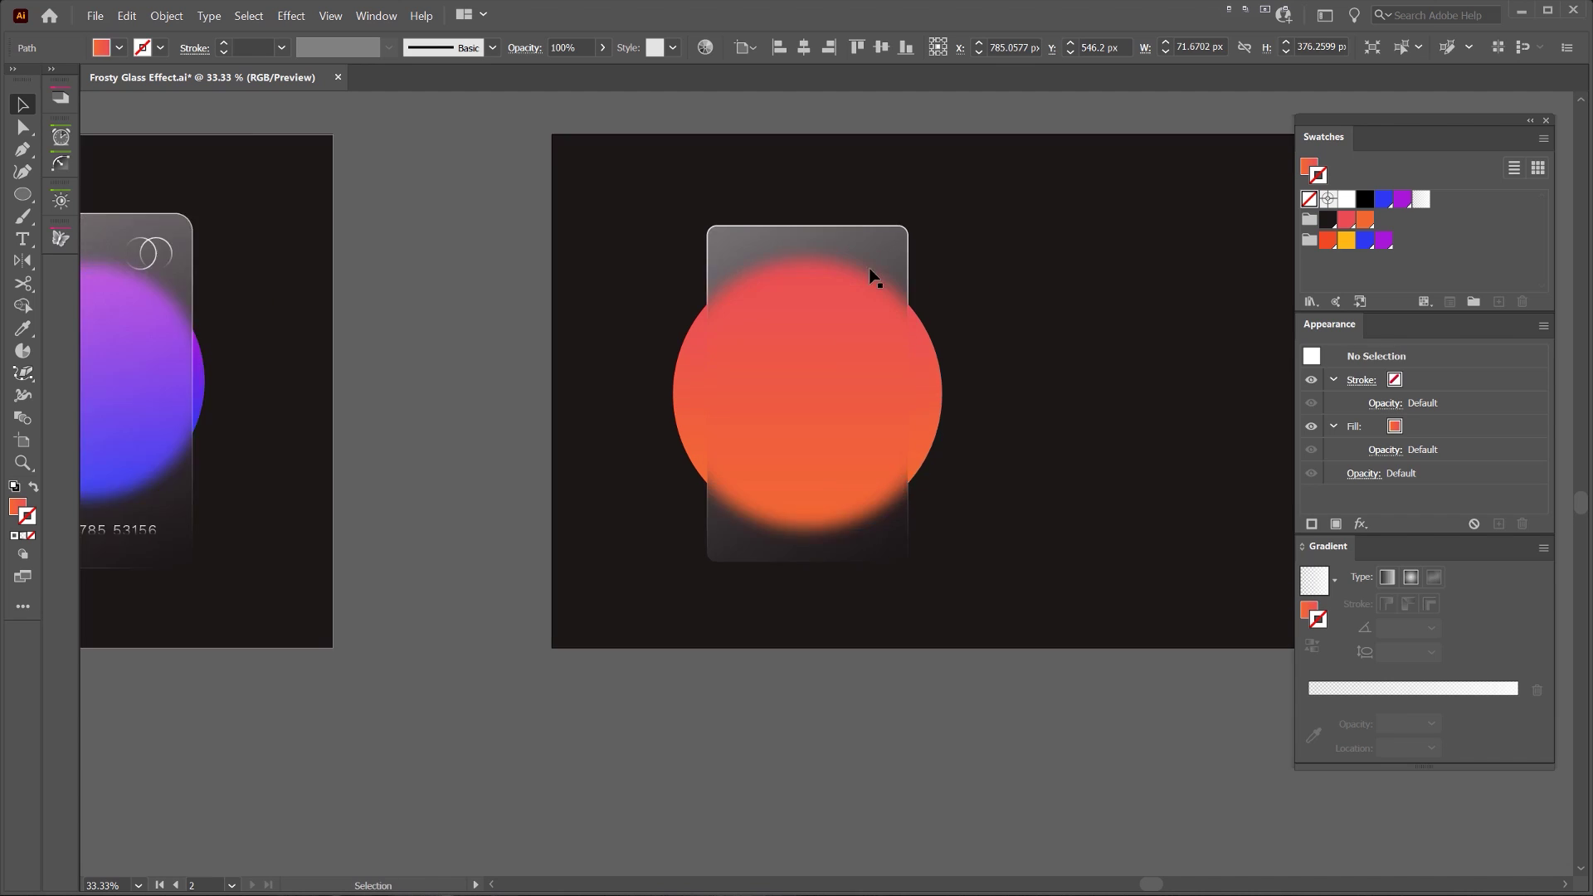
left_click_drag(845, 257, 999, 247)
key("ctrl+z")
key("ctrl+[")
left_click(1007, 242)
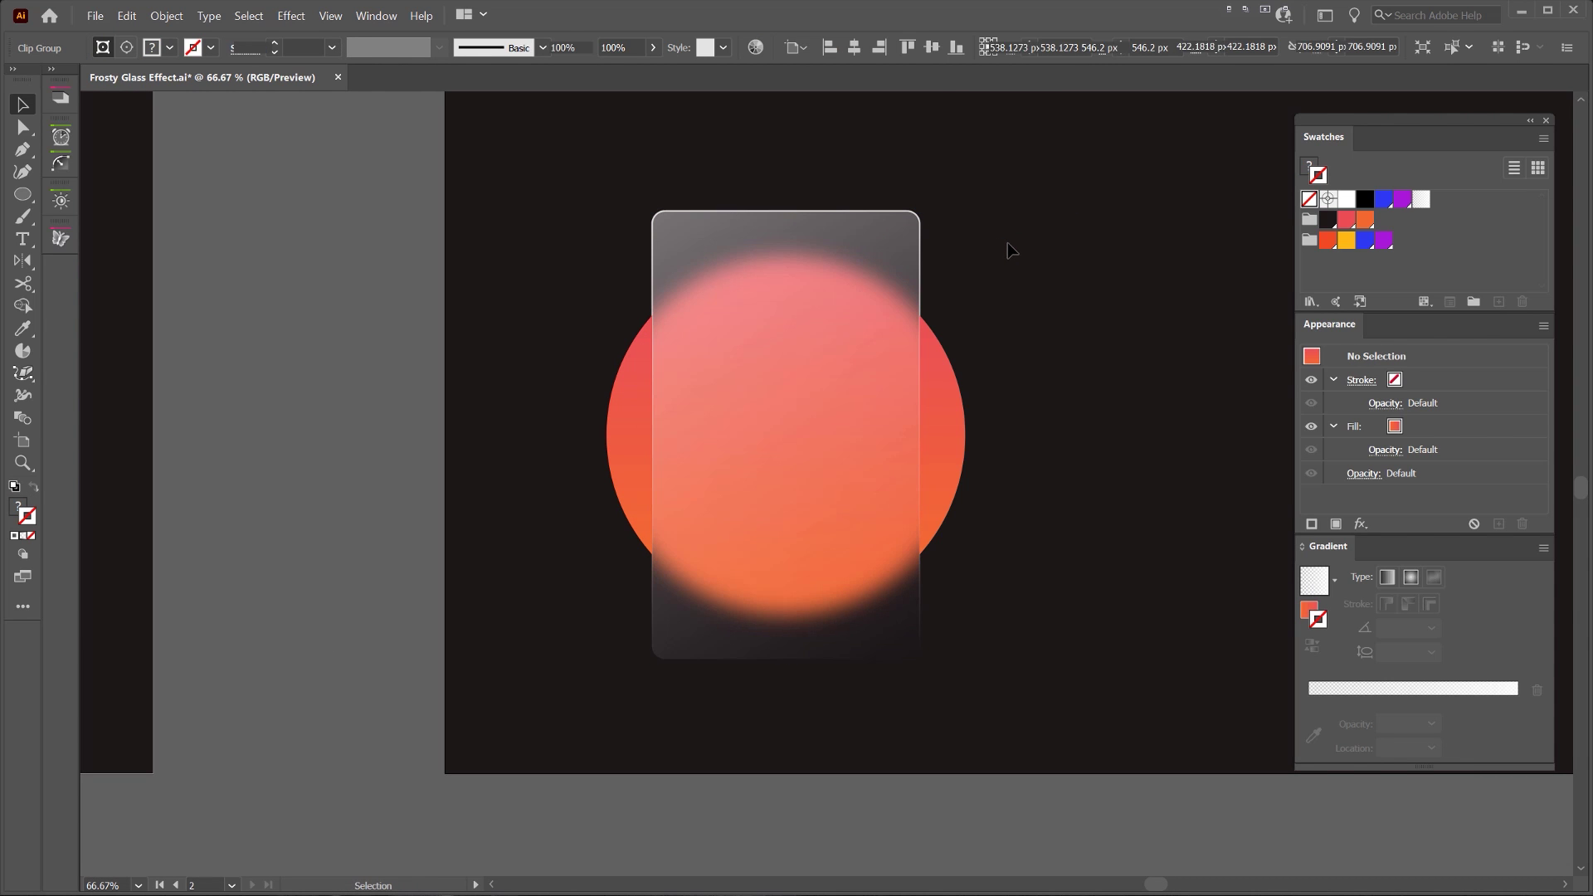
Examine how the left circle segment meets the card's outline at high magnification
scroll(968, 291, "up", 1)
left_click(931, 376)
scroll(476, 363, "up", 4)
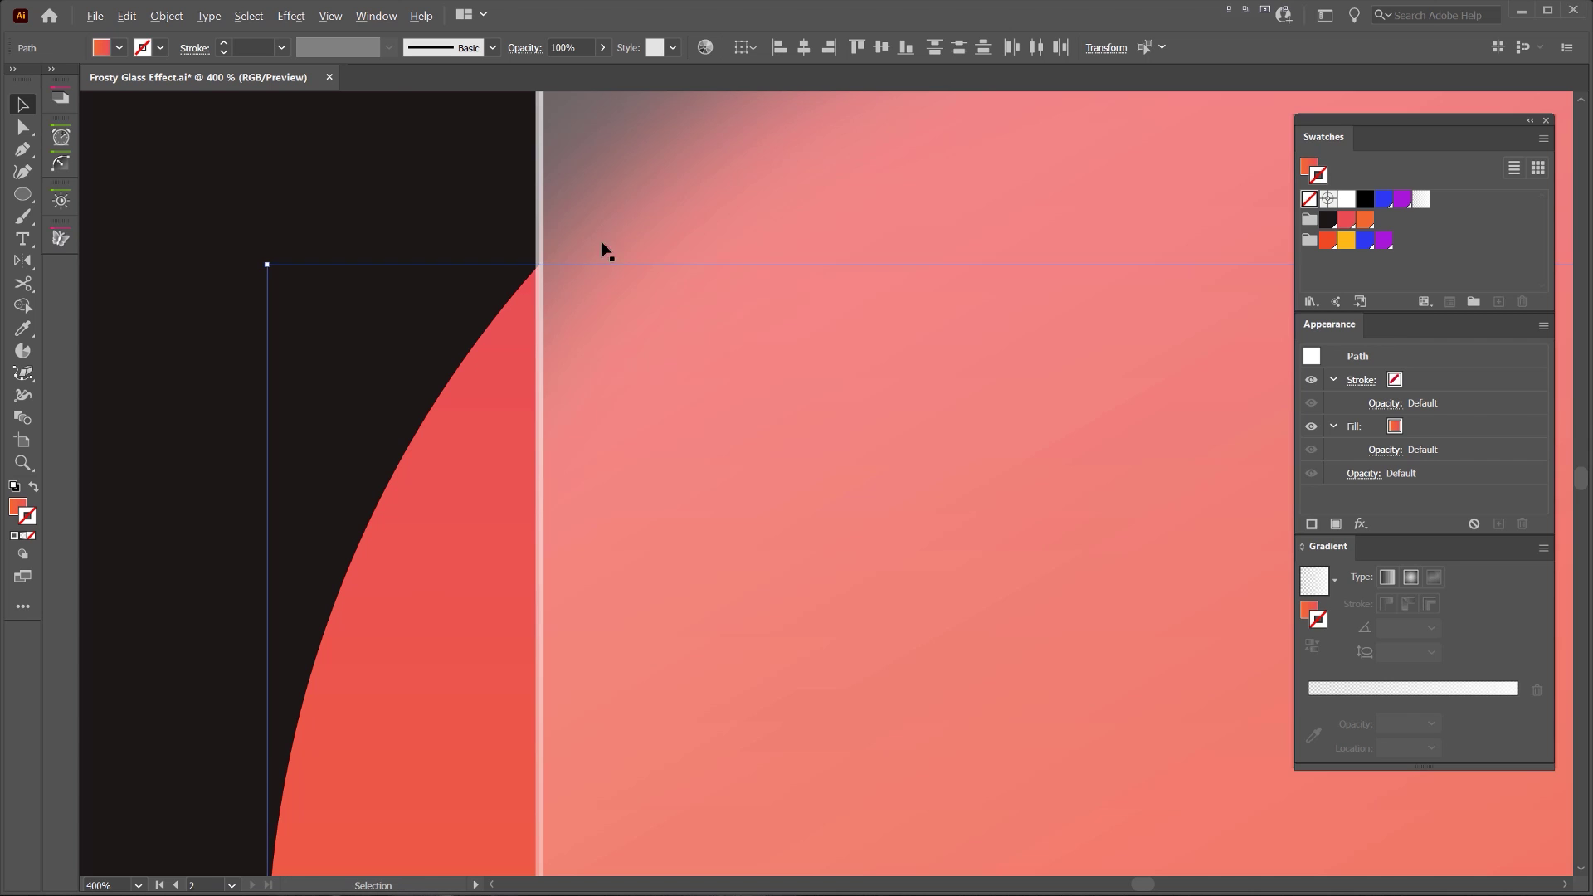
scroll(604, 247, "up", 1)
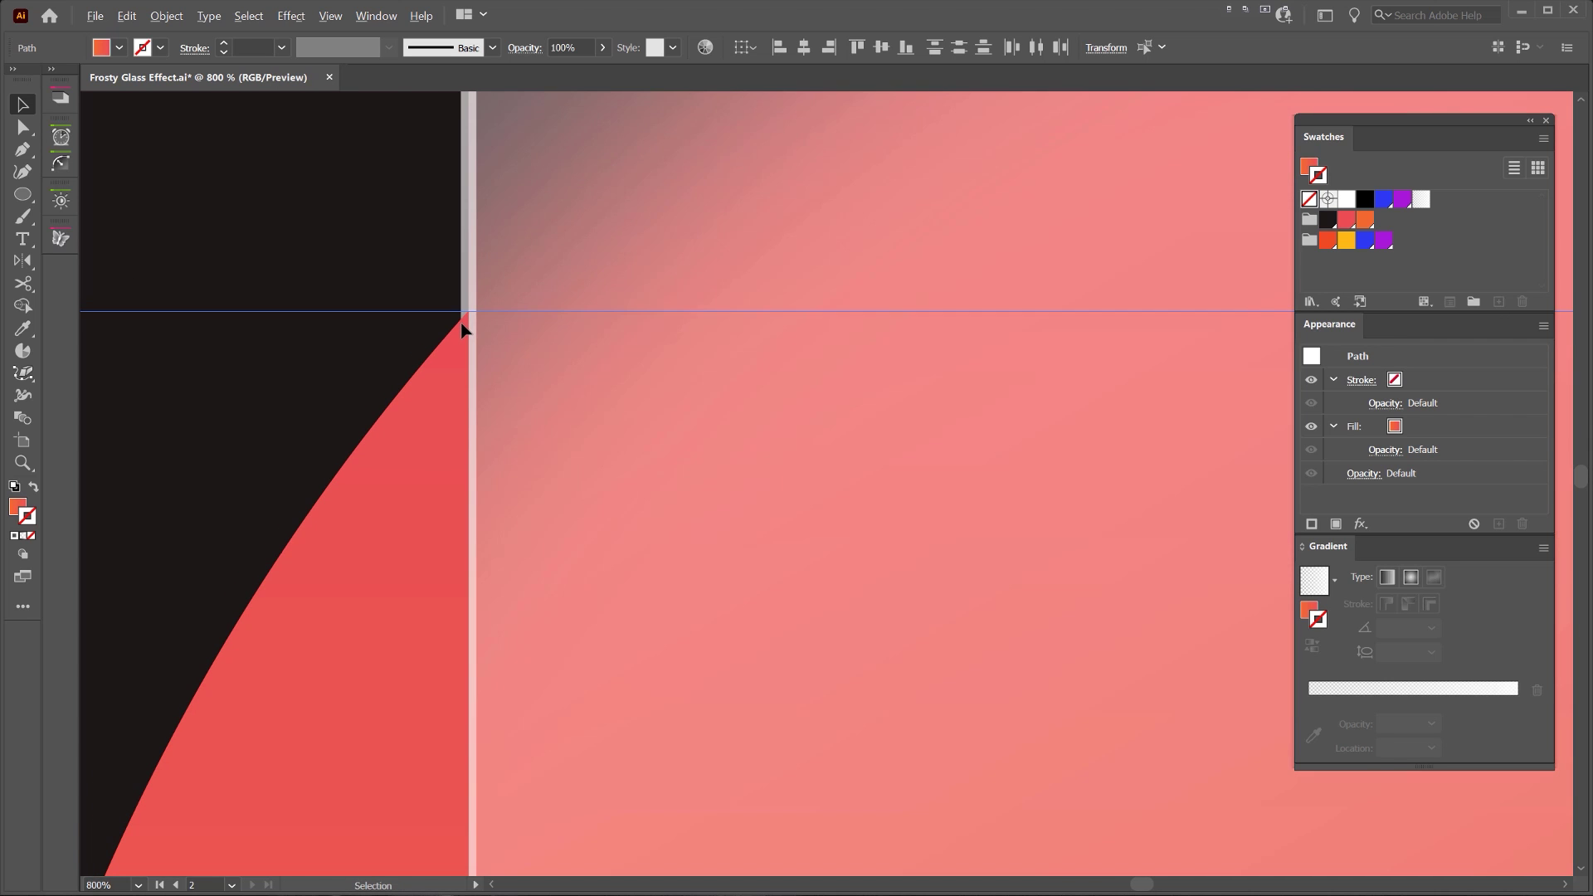
scroll(462, 322, "up", 4)
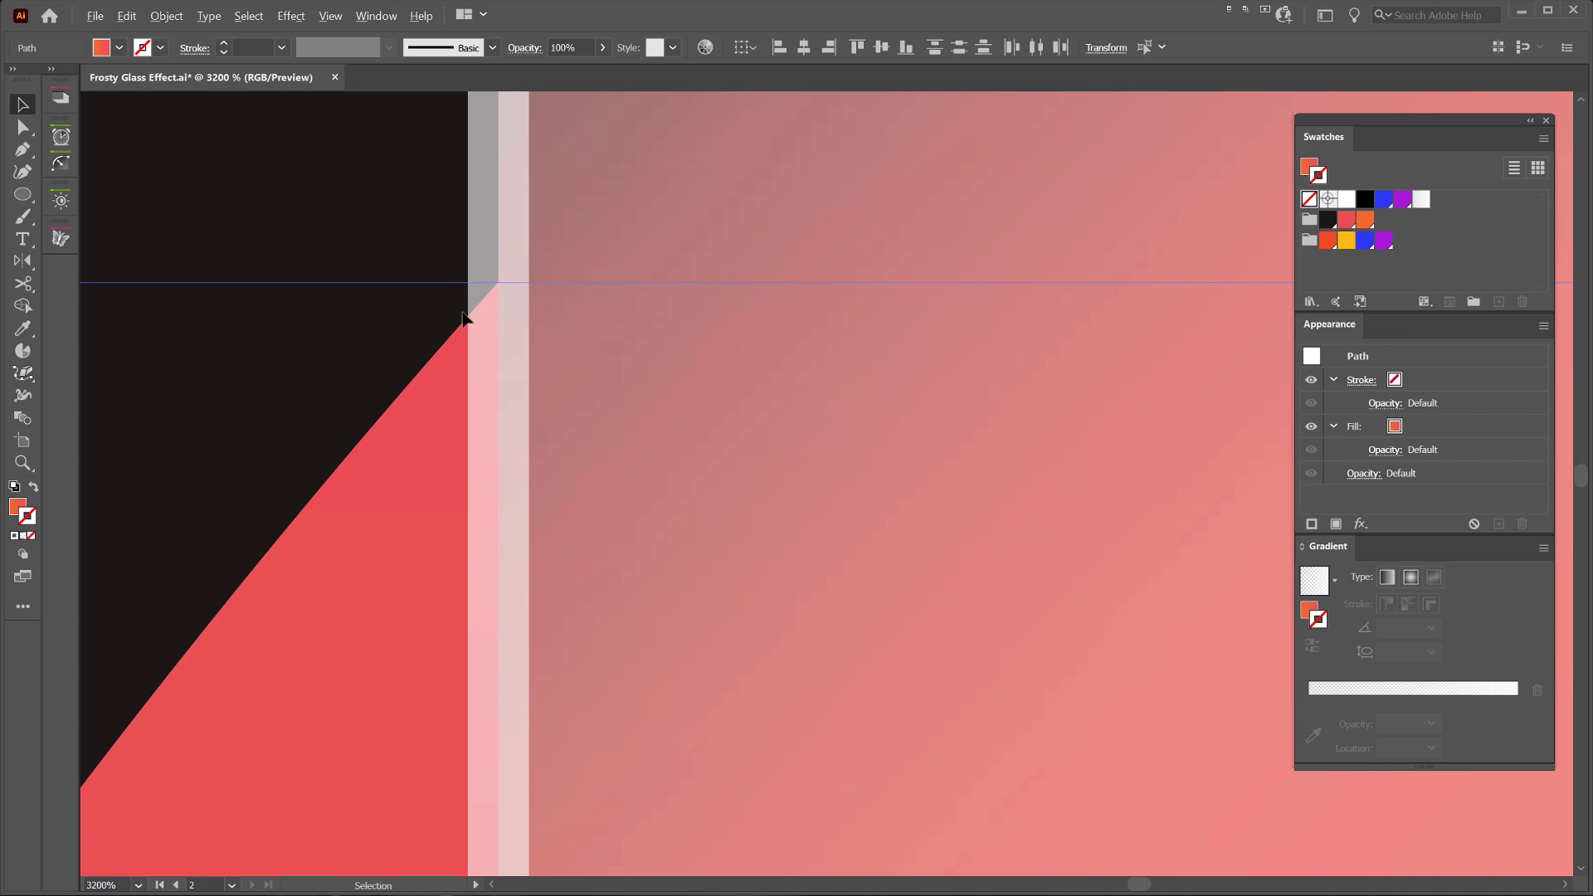
scroll(478, 322, "down", 4)
scroll(487, 324, "down", 6)
Try moving the semi-transparent card aside from the circles, and undo the move
left_click(390, 201)
left_click_drag(925, 190, 976, 192)
scroll(930, 195, "down", 1)
scroll(930, 195, "up", 1)
left_click(838, 186)
left_click(974, 179)
left_click_drag(808, 158, 888, 190)
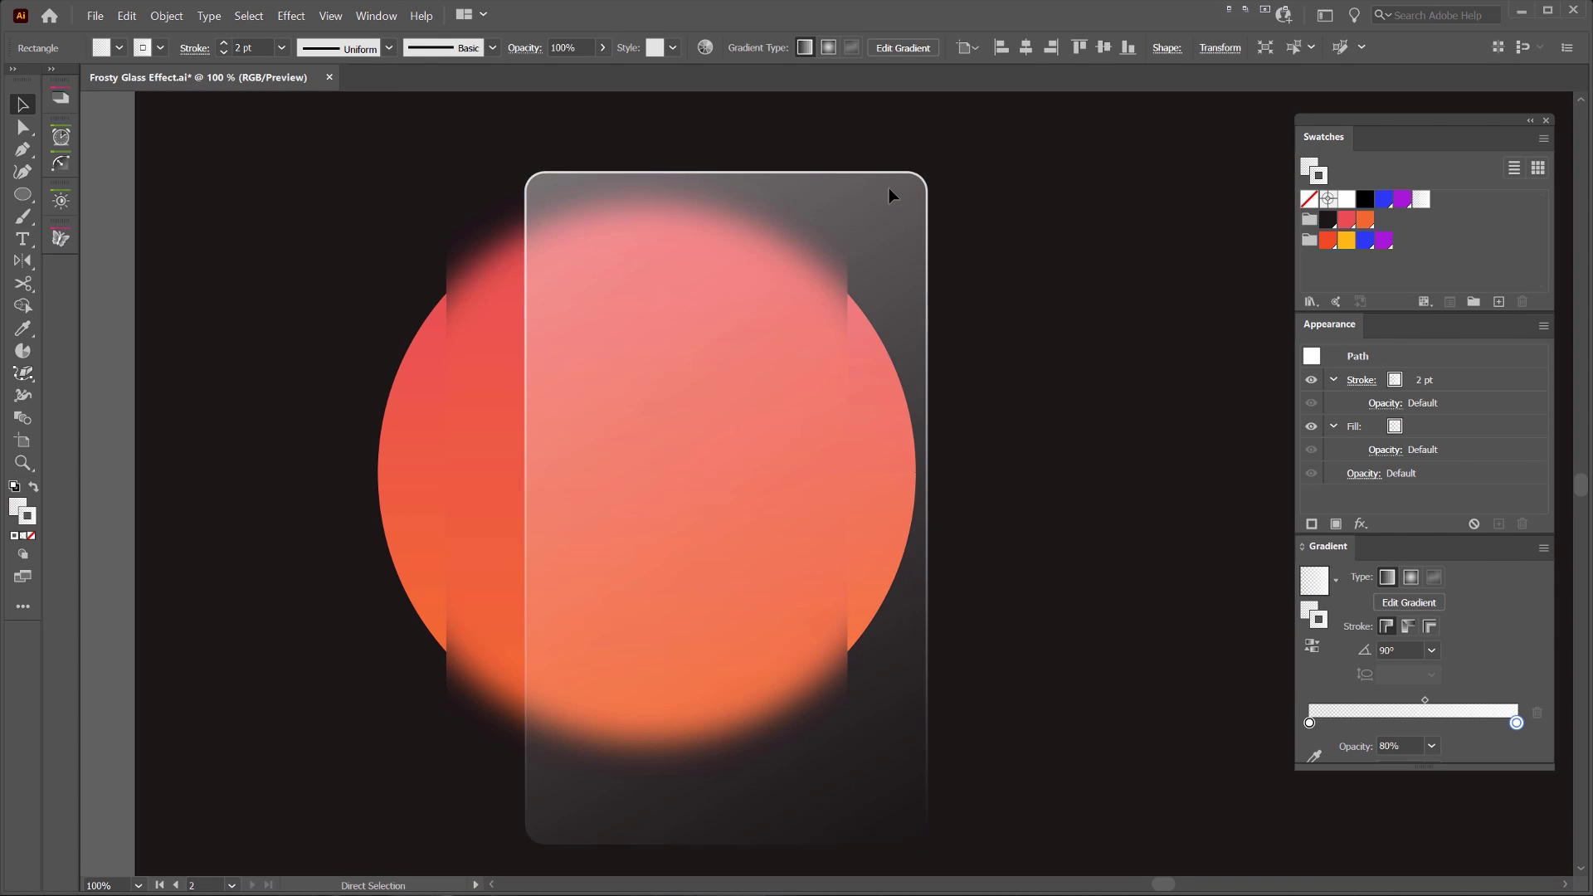
key("ctrl+z")
Set the 80% opacity stop of the card's stroke gradient to a location of 64.0118%, and dock the Gradient panel again
left_click_drag(1337, 549, 962, 356)
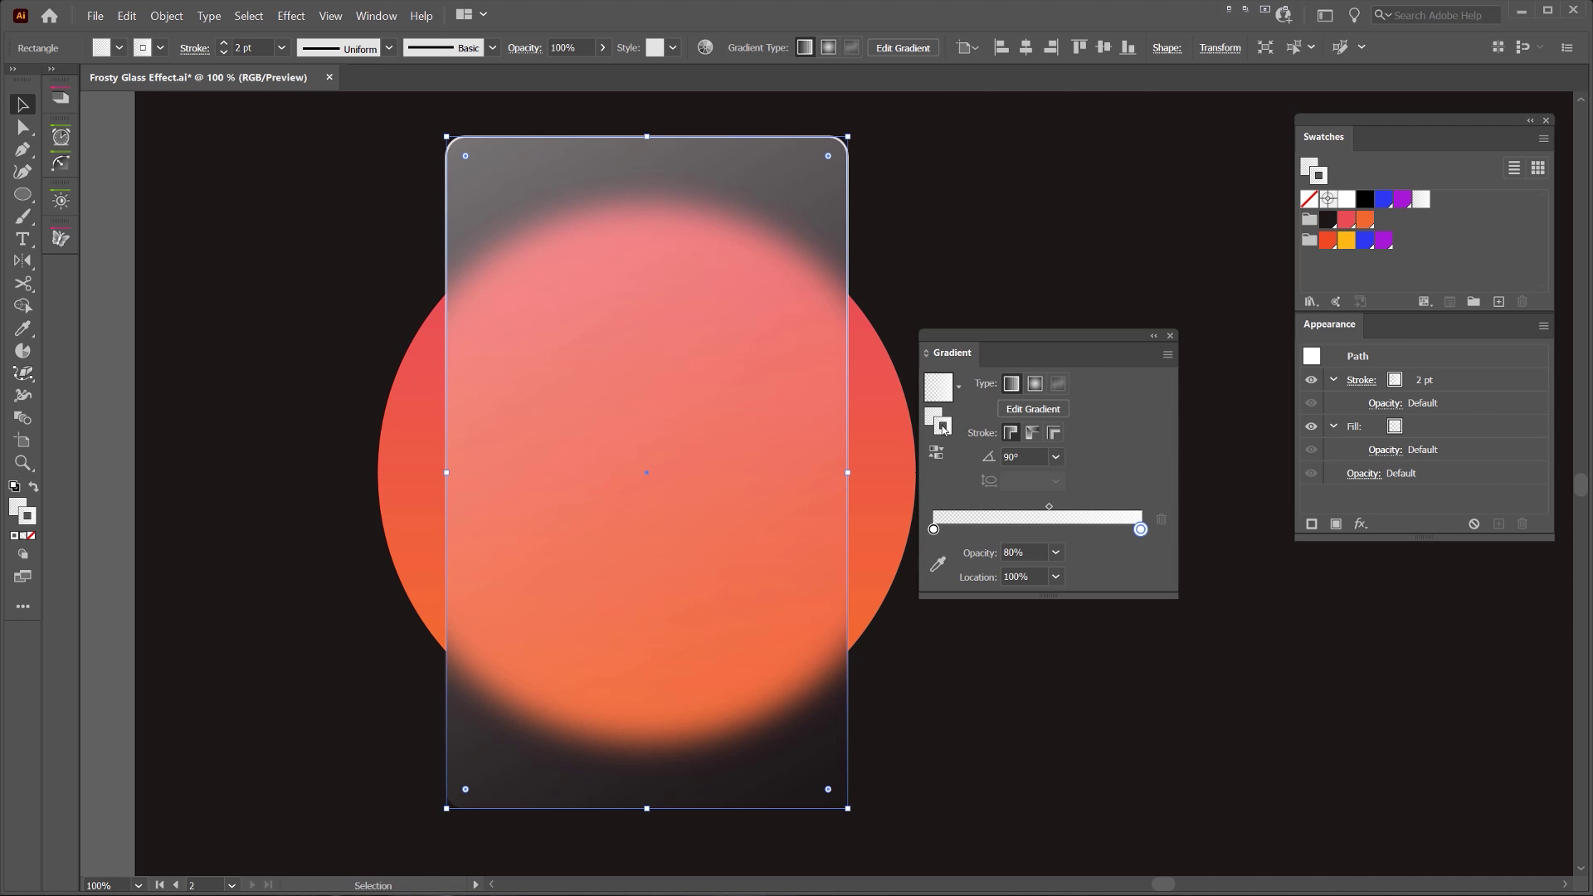
left_click_drag(1088, 531, 1066, 529)
left_click(1108, 655)
left_click(831, 736)
scroll(825, 439, "up", 4)
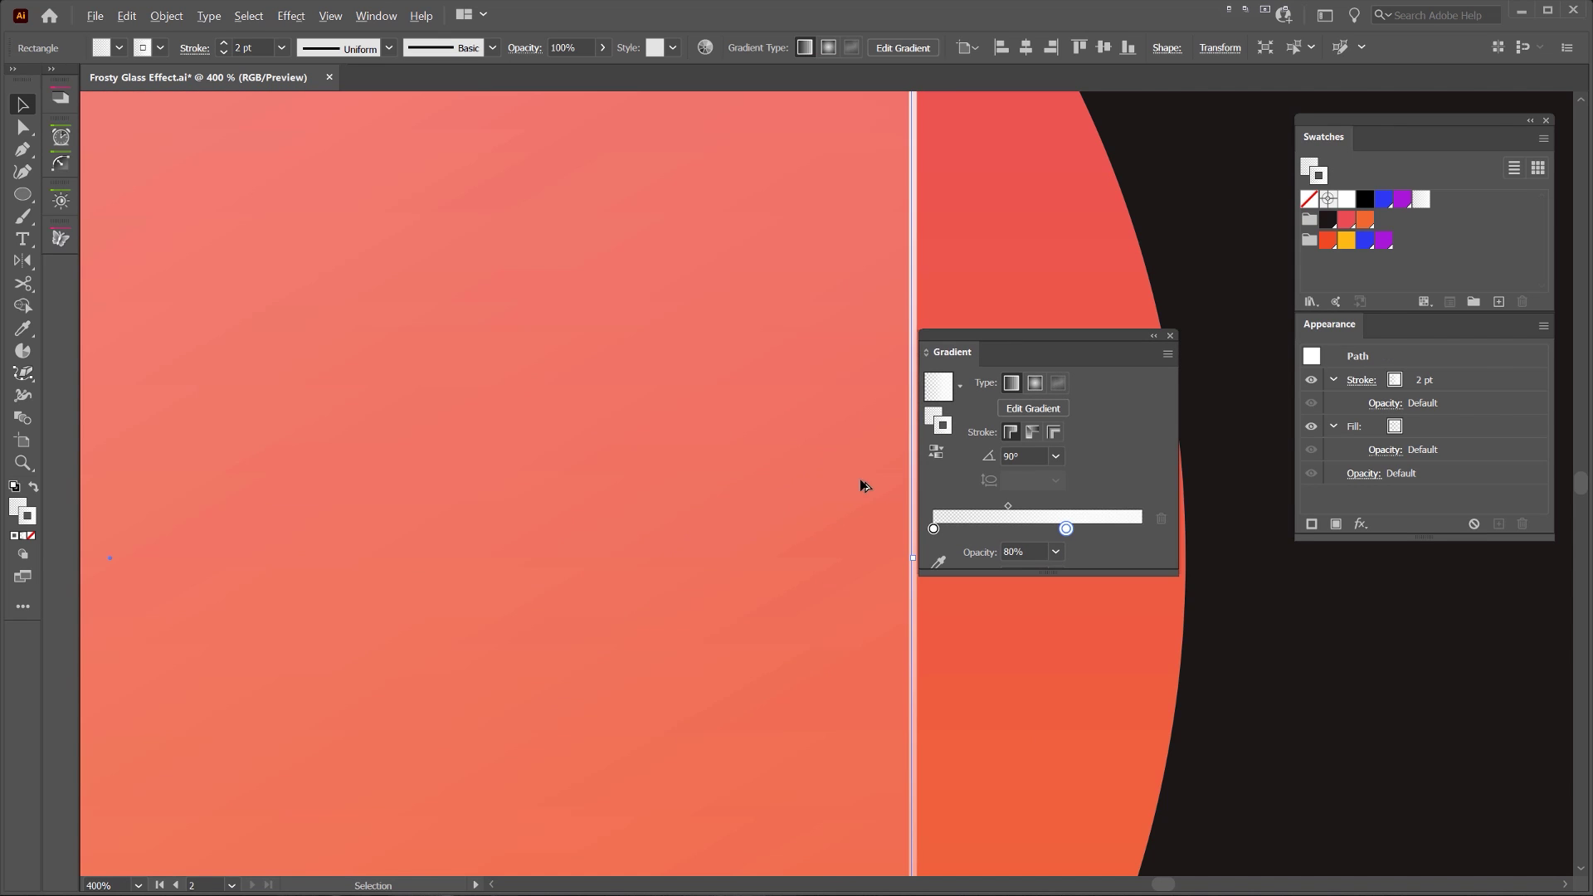
left_click_drag(1172, 136, 963, 310)
left_click(963, 309)
scroll(641, 409, "up", 2)
left_click_drag(672, 365, 672, 21)
scroll(822, 588, "down", 2)
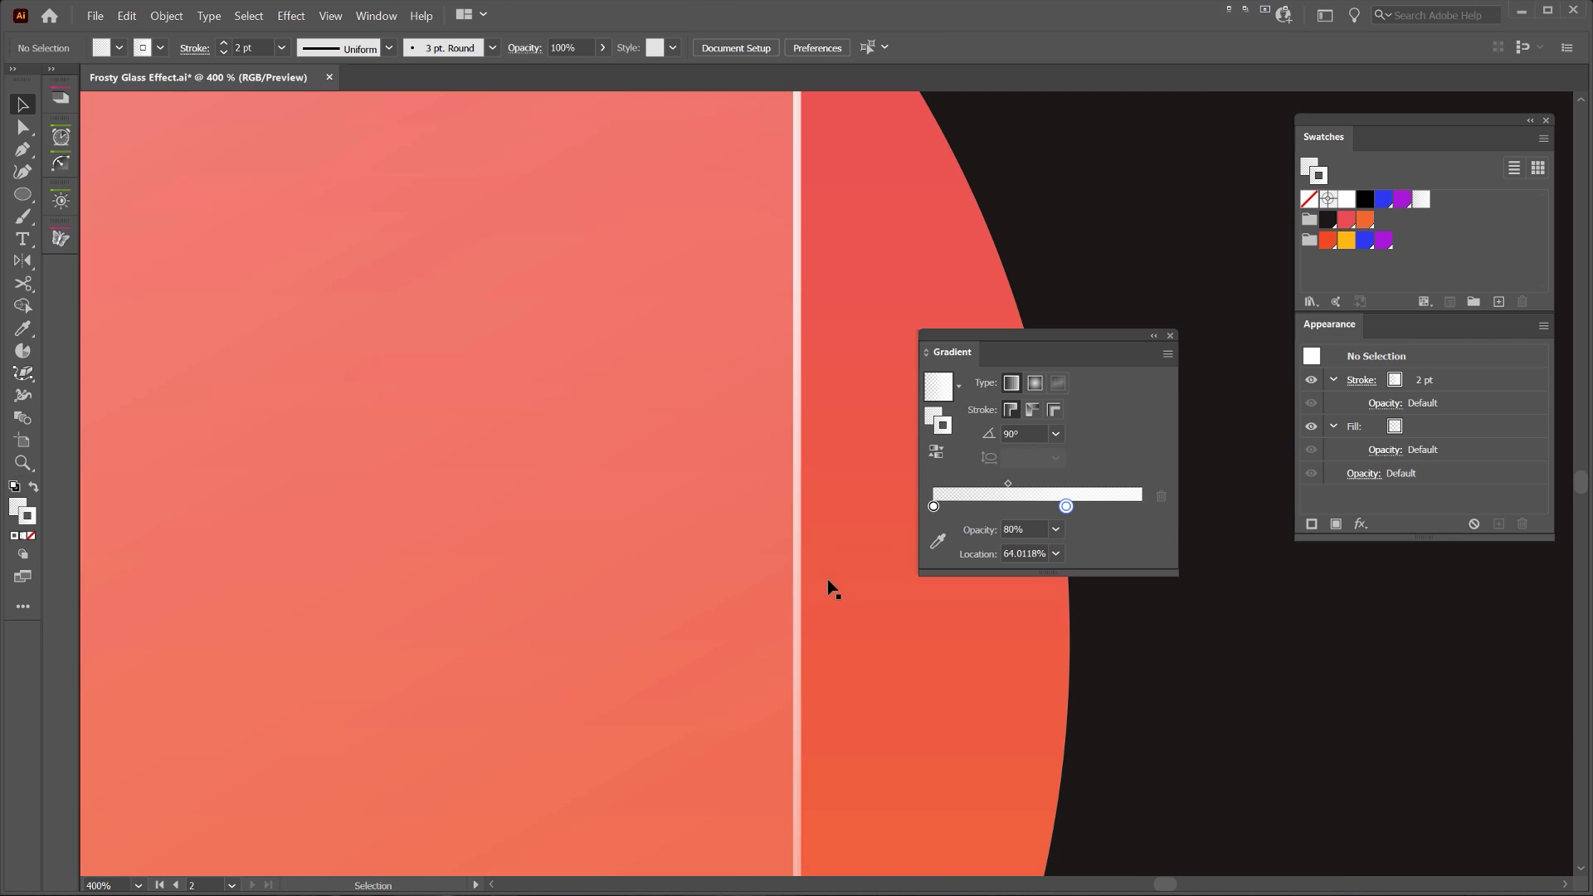
scroll(827, 580, "down", 2)
scroll(884, 353, "down", 3)
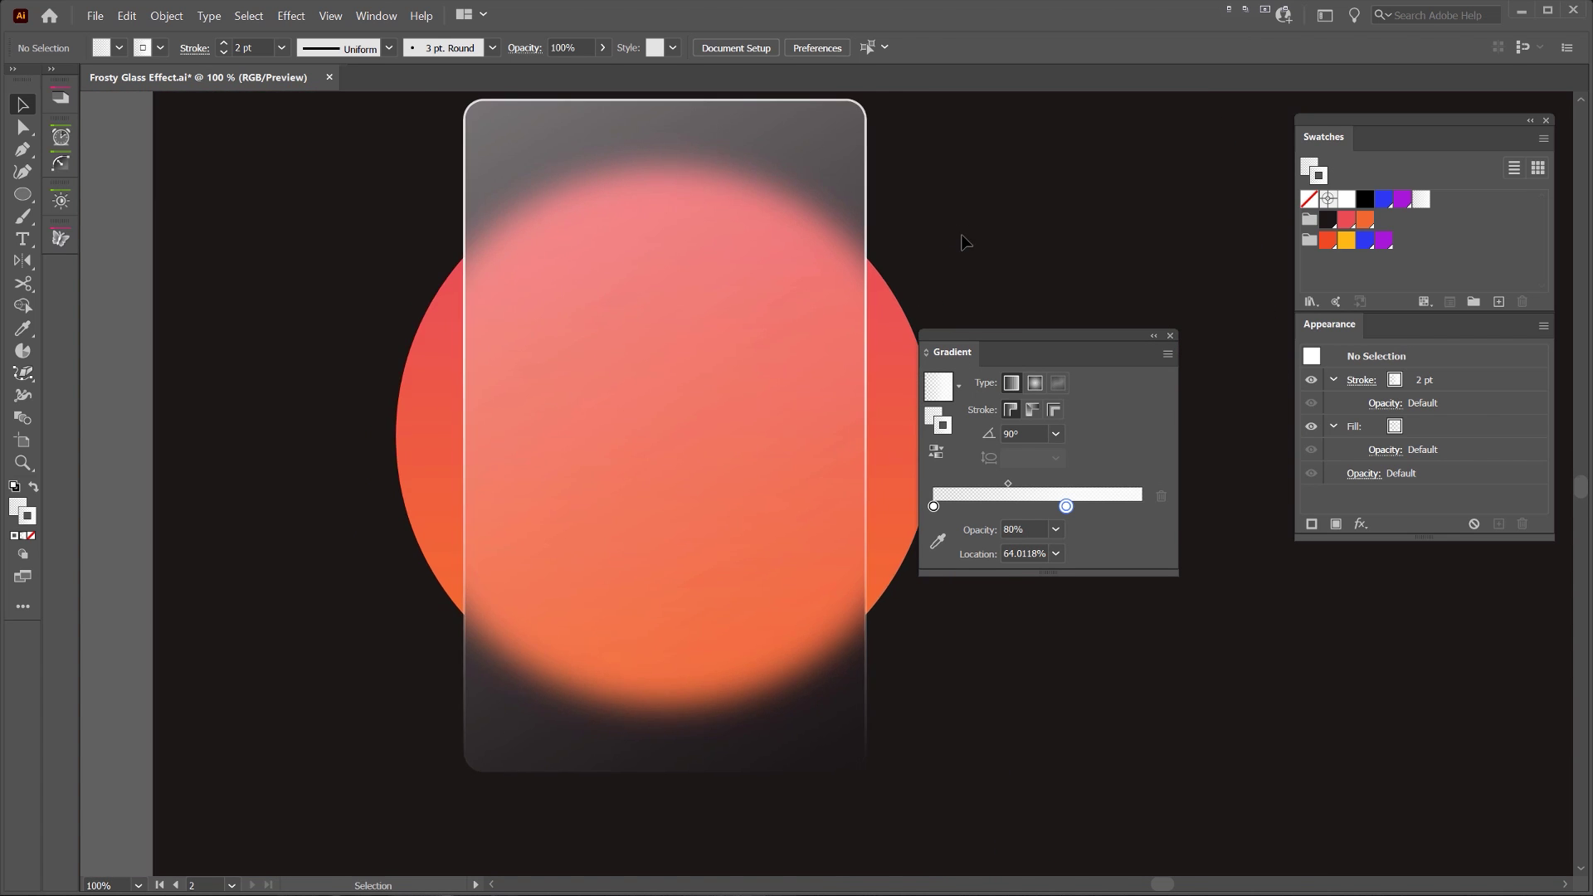
left_click_drag(1007, 353, 1362, 540)
Draw a small circle with the Ellipse tool on the empty dark area beside the card
scroll(1173, 320, "down", 1)
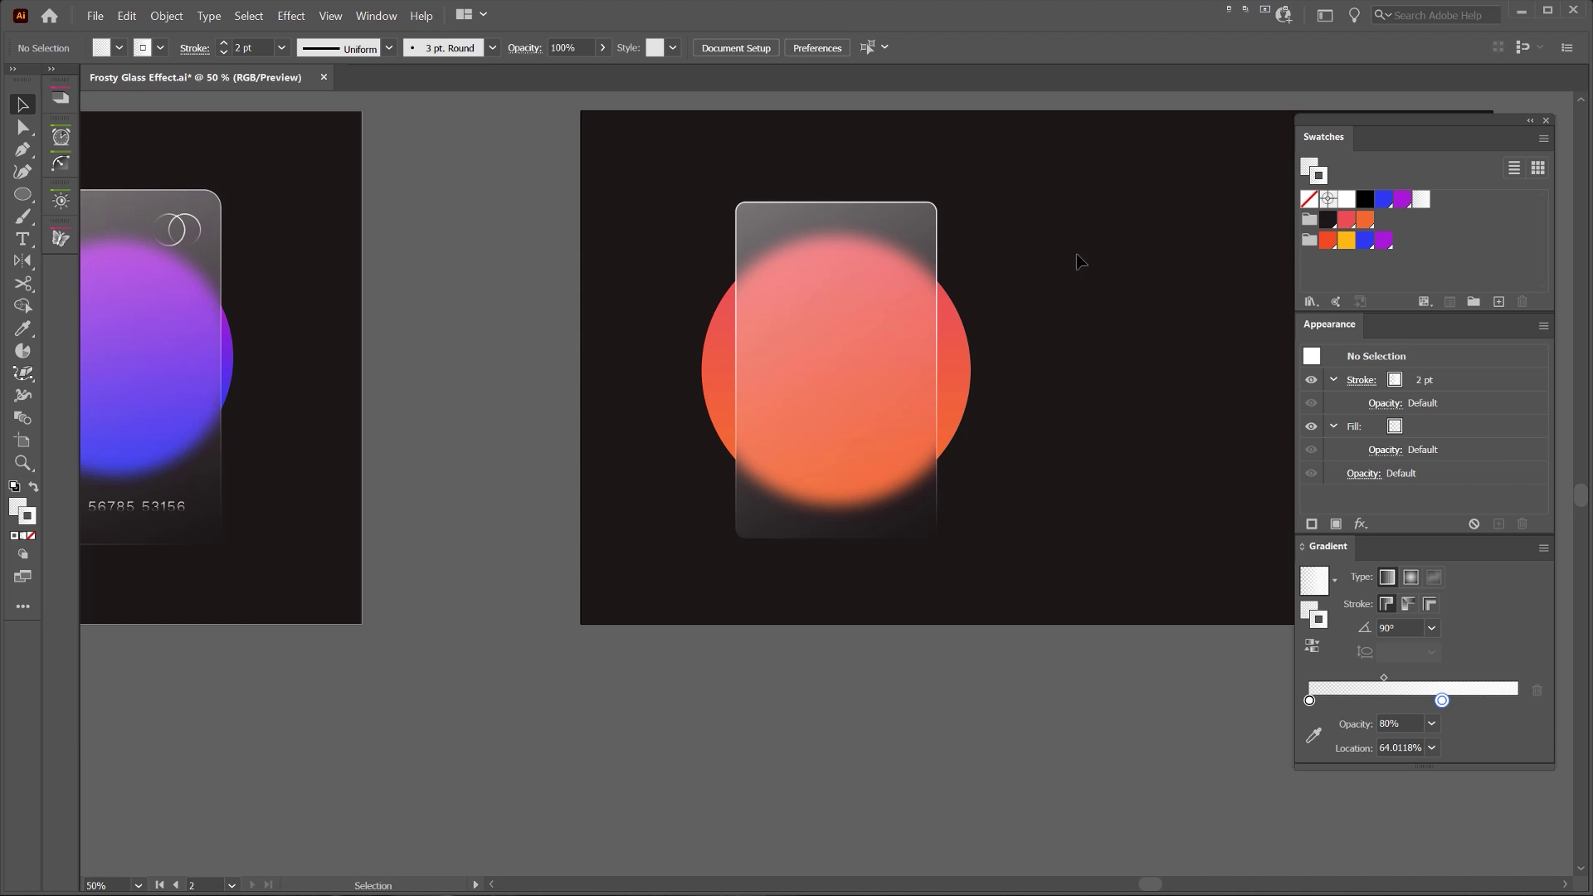
scroll(1076, 260, "up", 1)
left_click_drag(1114, 266, 930, 313)
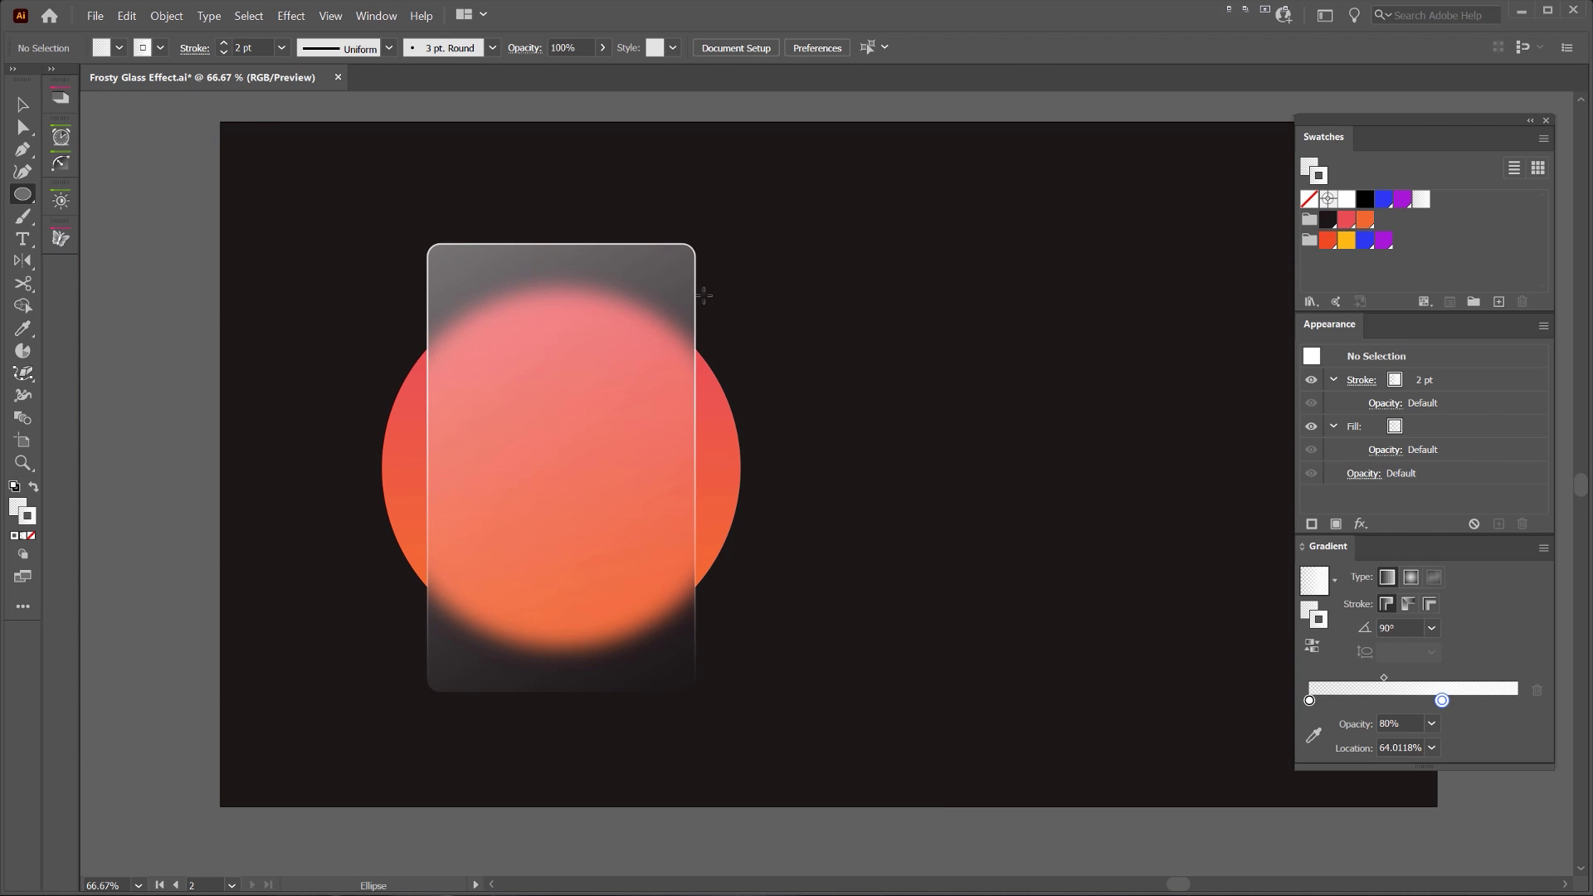
scroll(597, 303, "up", 1)
left_click_drag(985, 367, 984, 369)
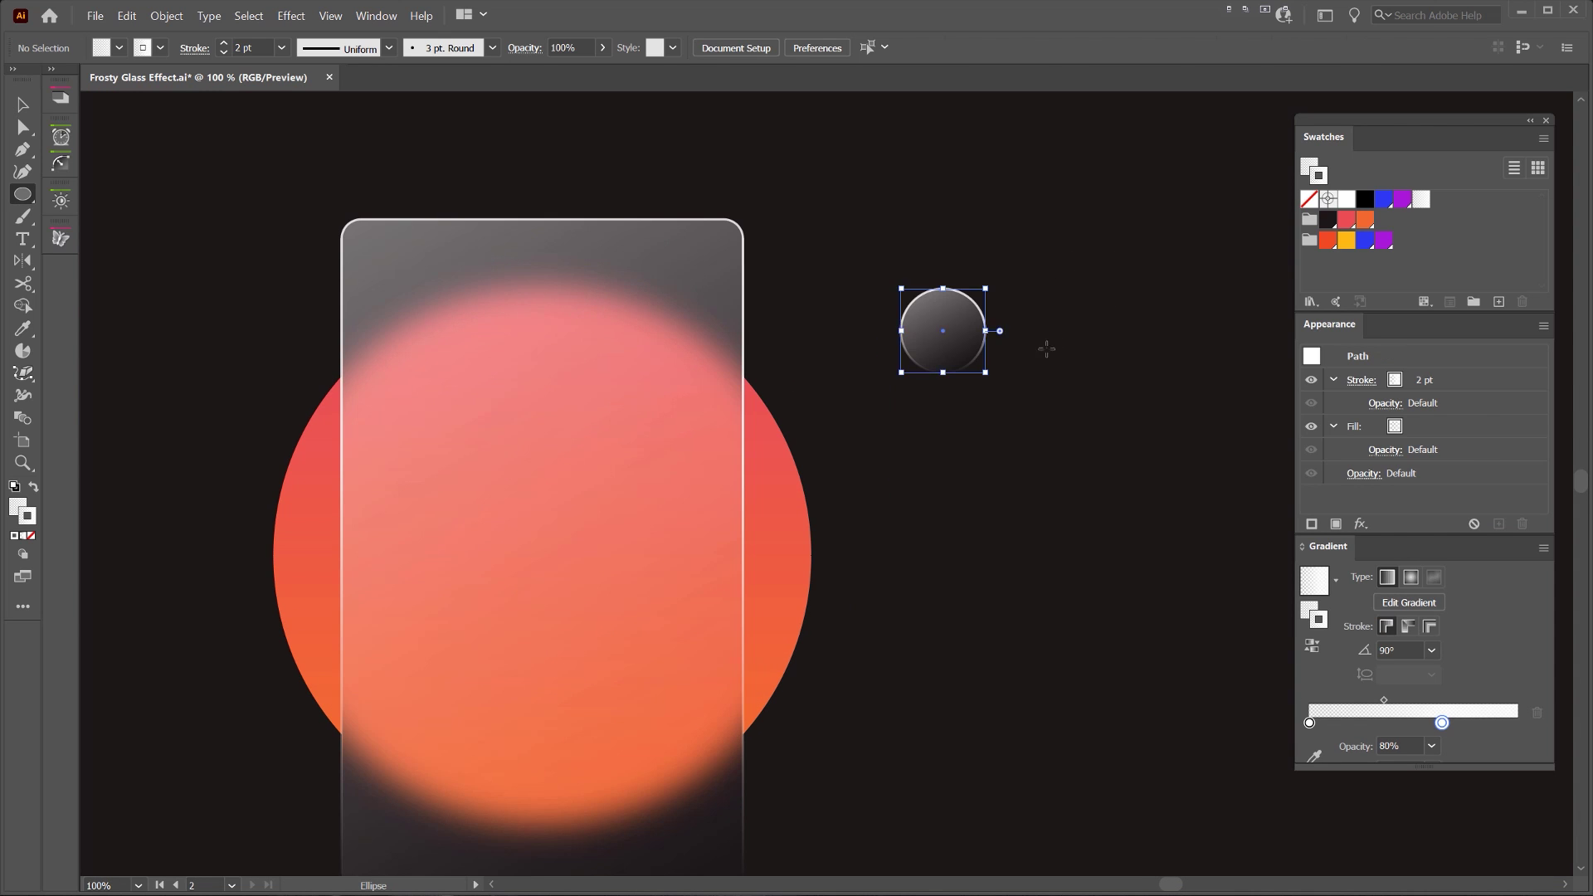
scroll(1042, 348, "up", 2)
key("v")
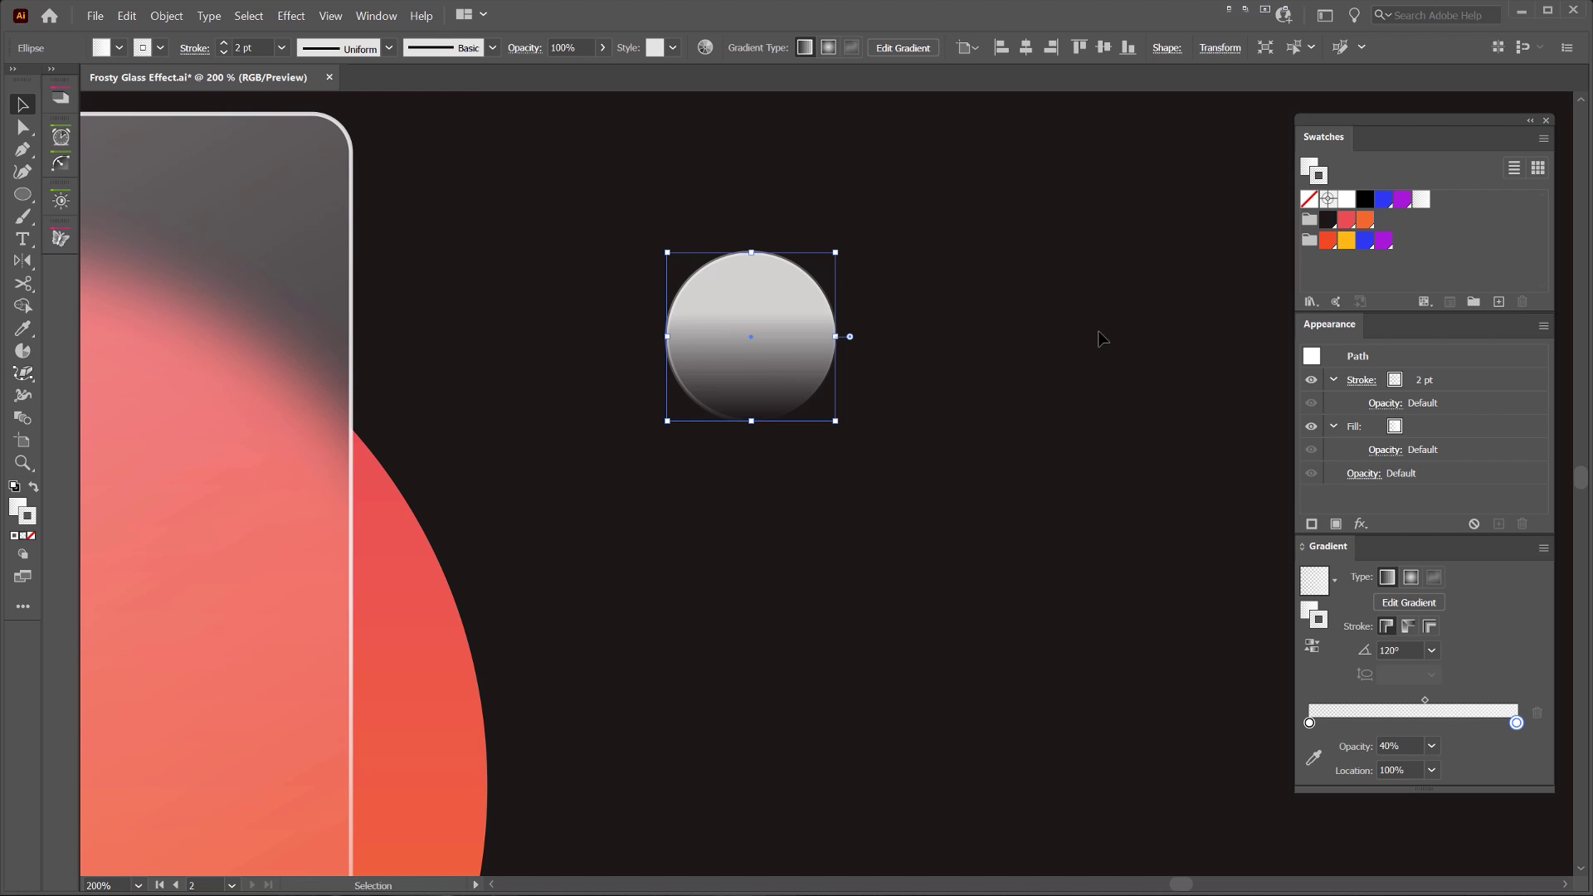
Remove the small circle's fill, undock the Gradient panel beside it, and make its stroke active for gradient editing
key("slash")
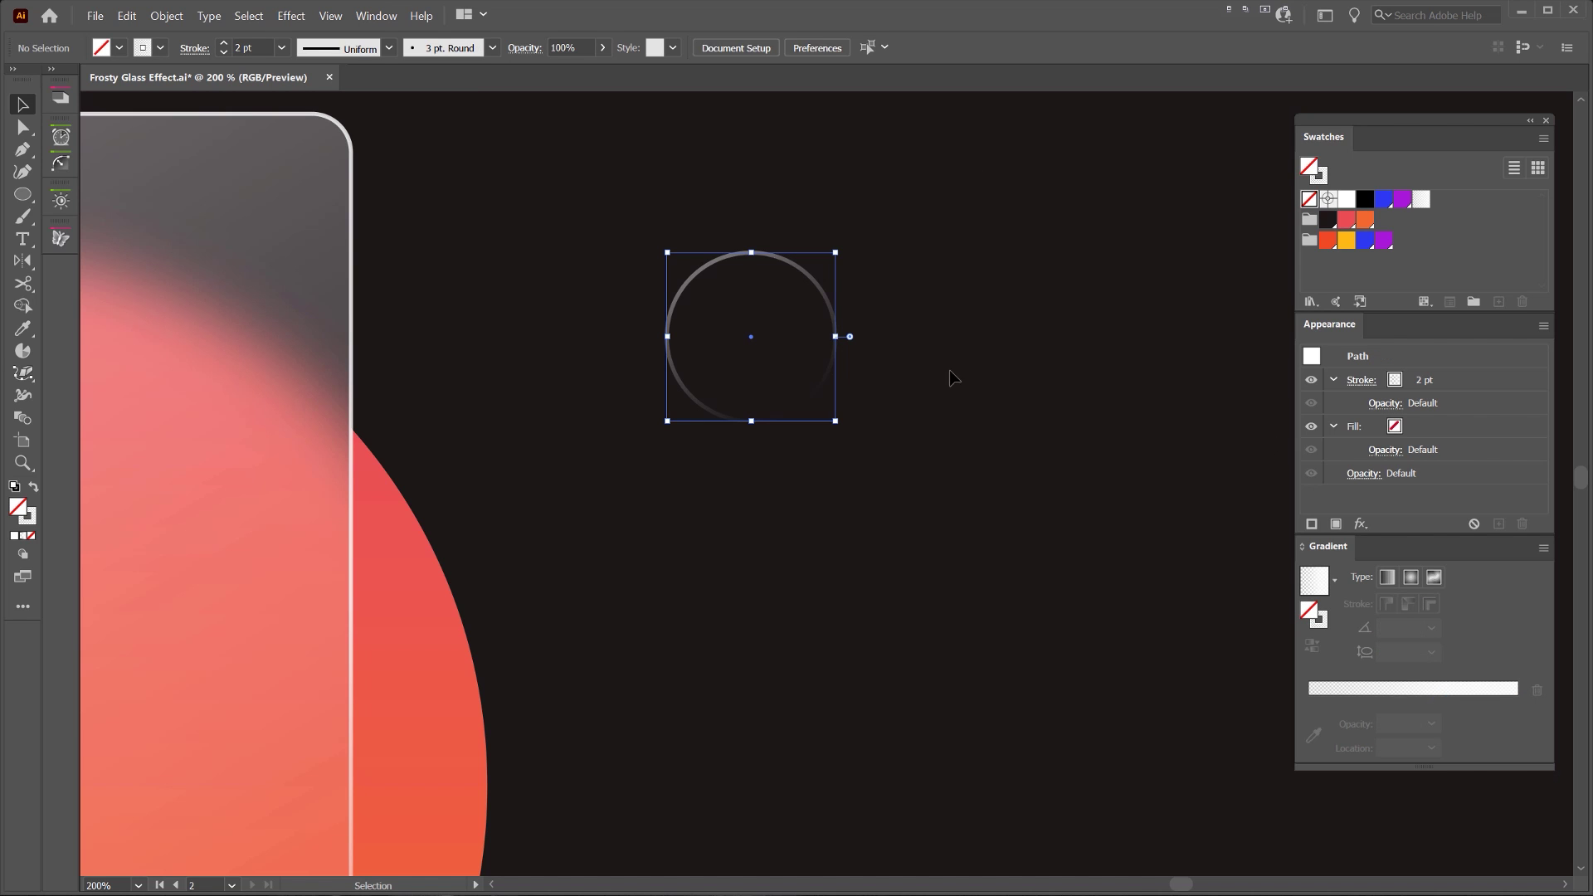
left_click_drag(1327, 546, 908, 278)
key("x")
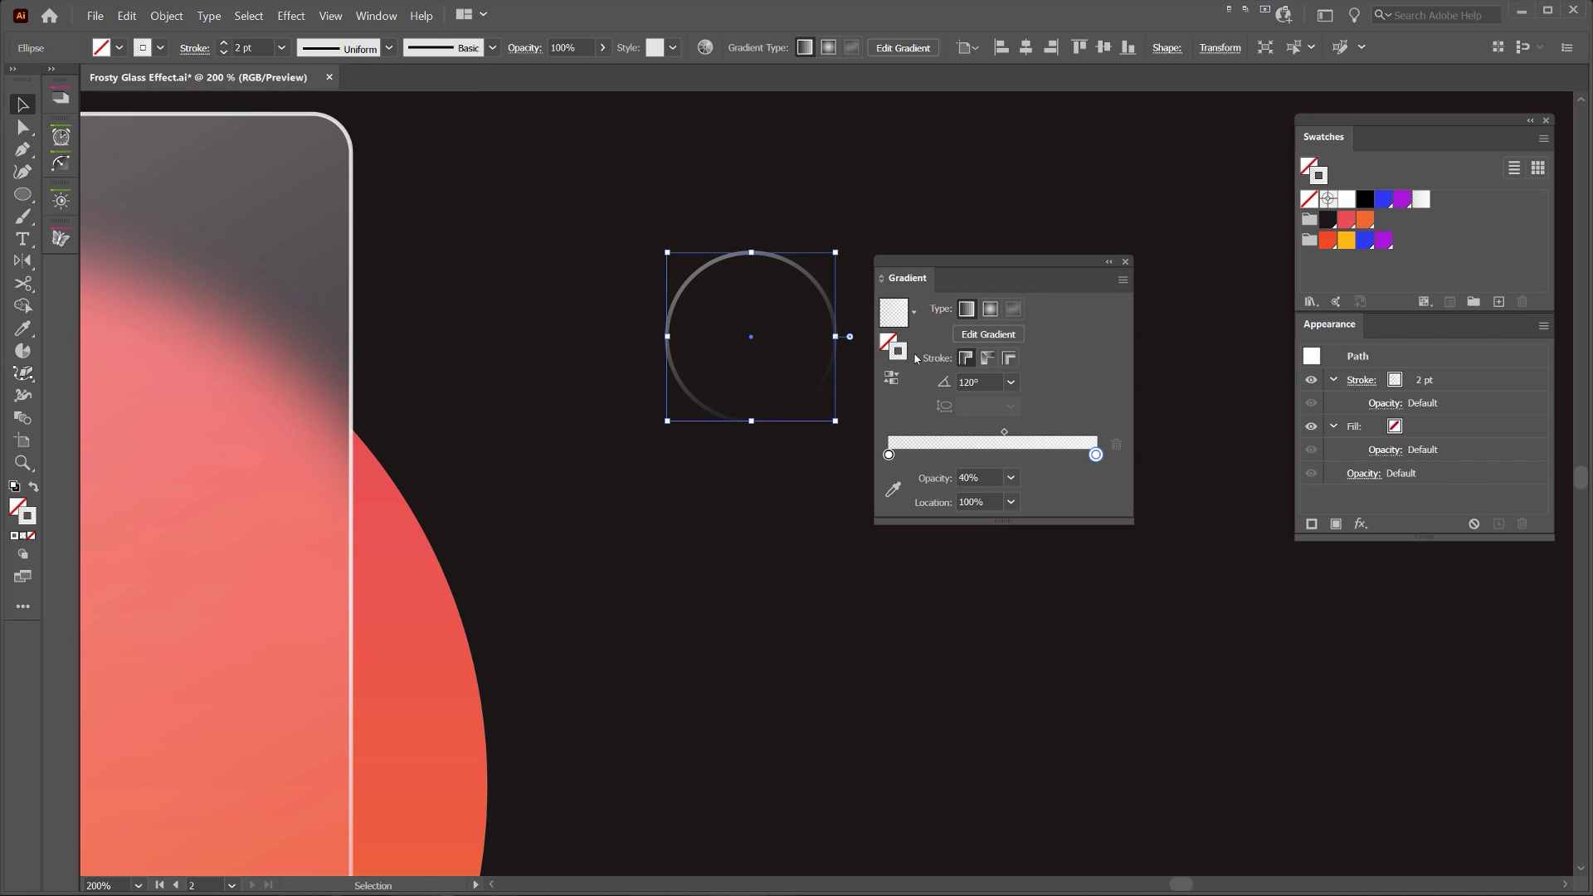
scroll(827, 333, "up", 1)
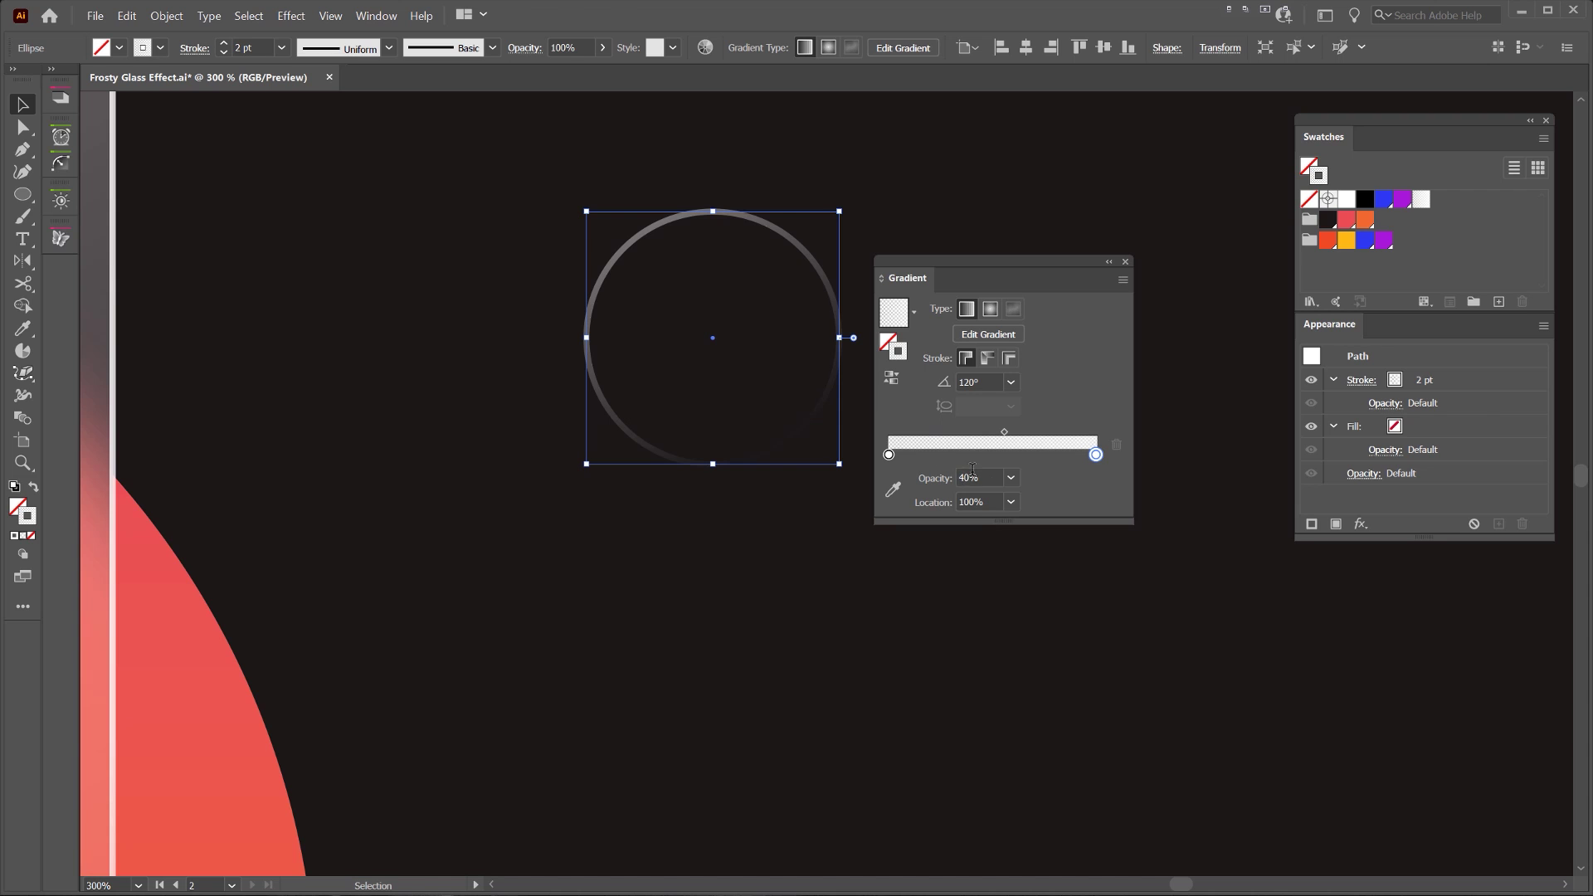
Try an extra 5% opacity stop and a 90° angle in the circle's stroke gradient, and remove the extra stop
left_click(888, 456)
left_click(972, 455)
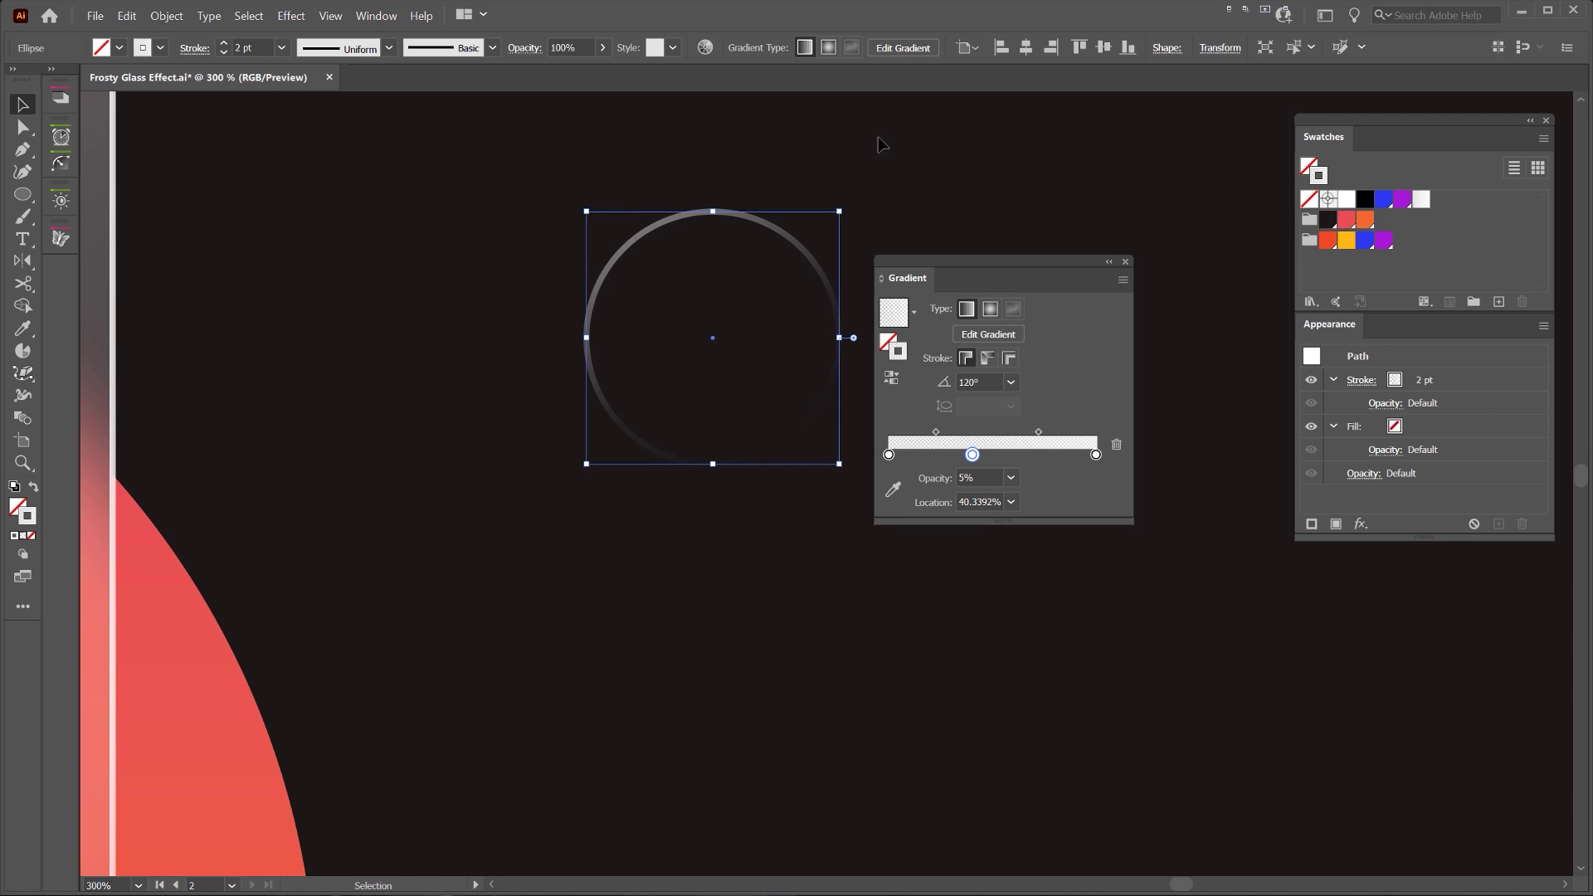
left_click(945, 382)
type("90")
key("Return")
left_click_drag(973, 454, 971, 519)
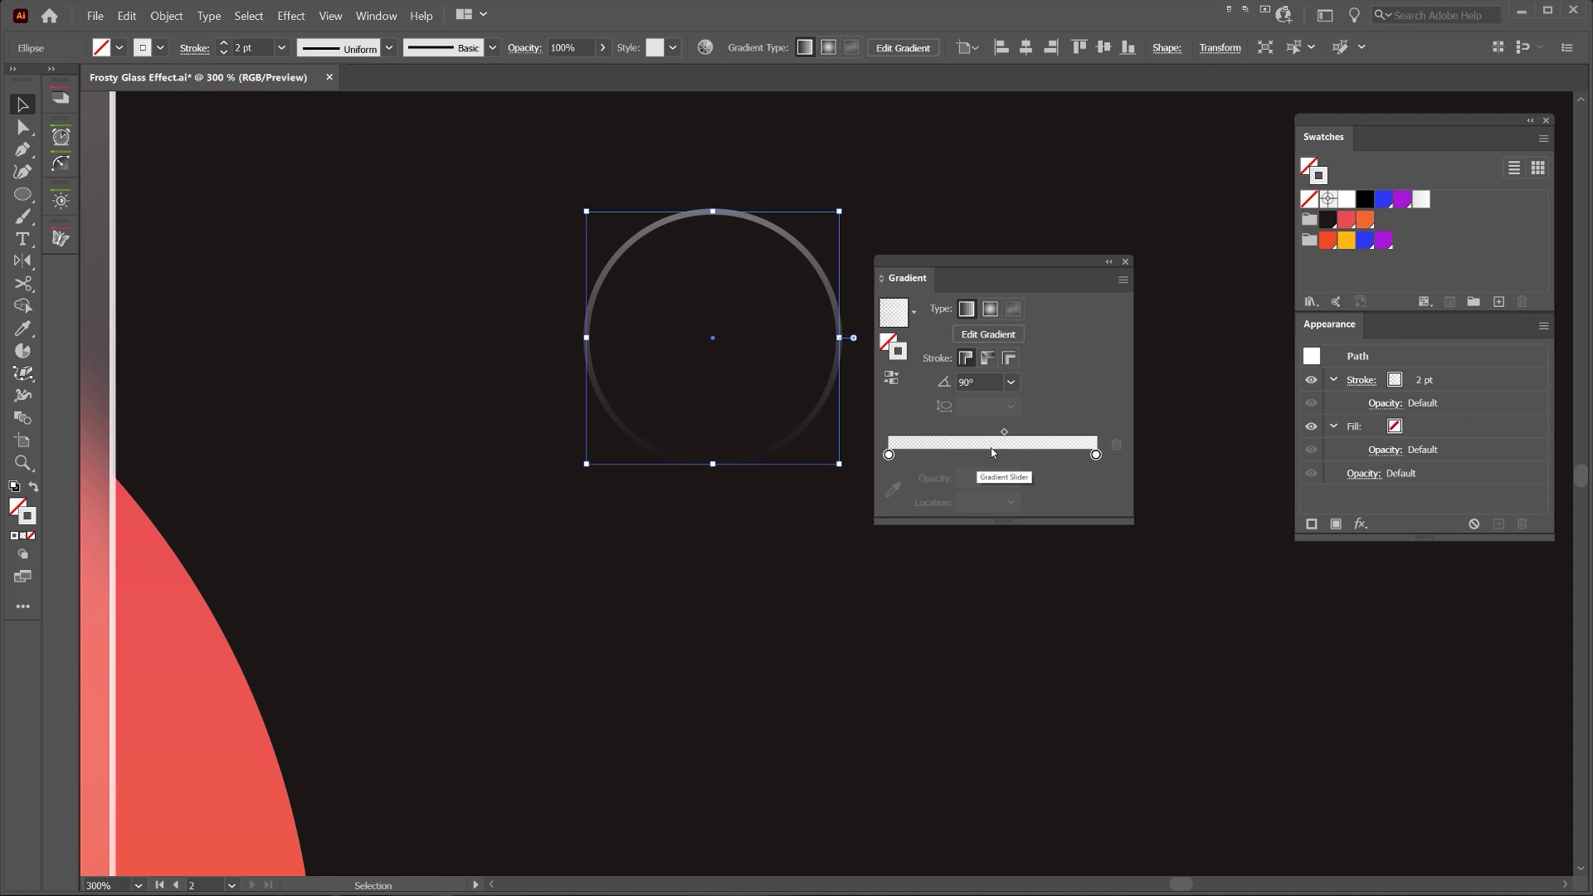
Set the angle of the circle's stroke gradient to 180° and deselect the circle
left_click(956, 384)
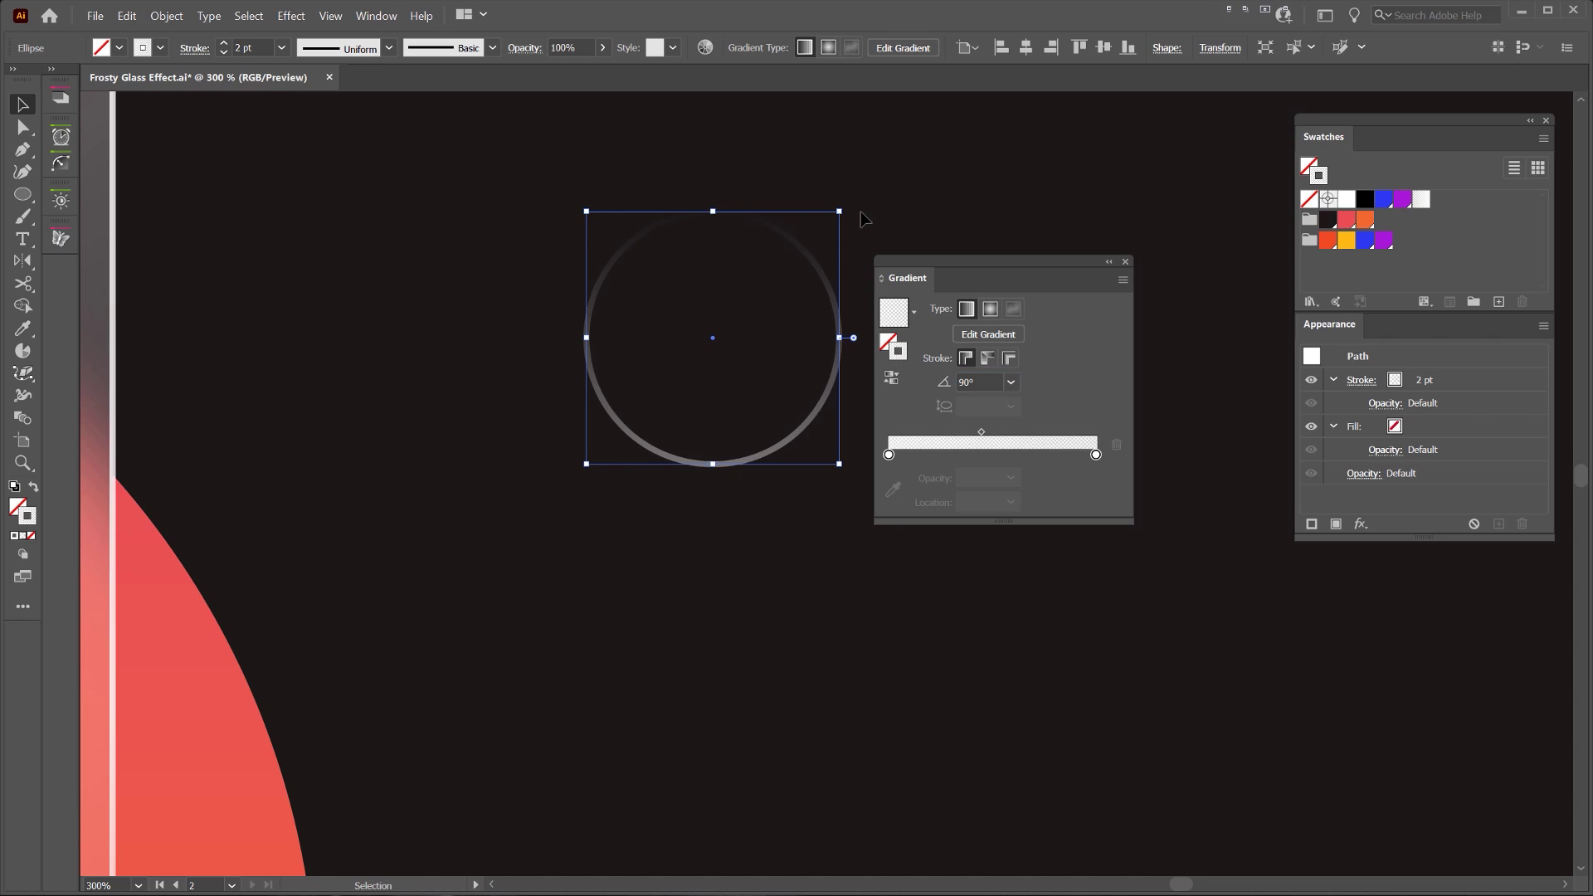
scroll(863, 211, "down", 2)
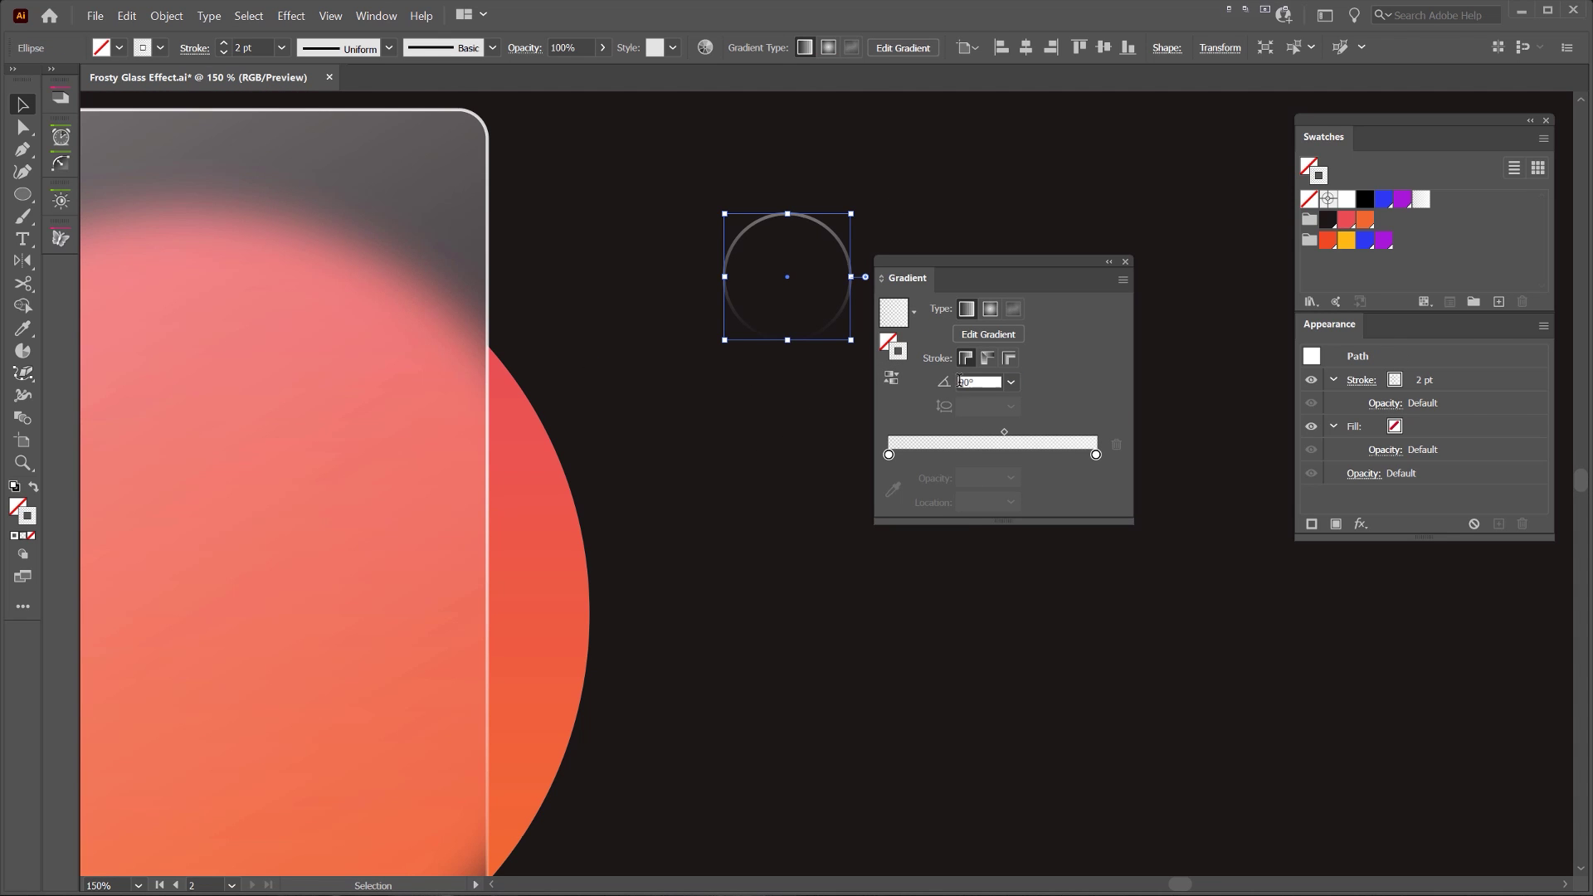
type("180")
key("Return")
left_click(886, 170)
Place an overlapping copy of the circle to its right and reverse the copy's stroke gradient
left_click(844, 248)
left_click_drag(844, 249, 766, 272)
left_click_drag(650, 291, 739, 290)
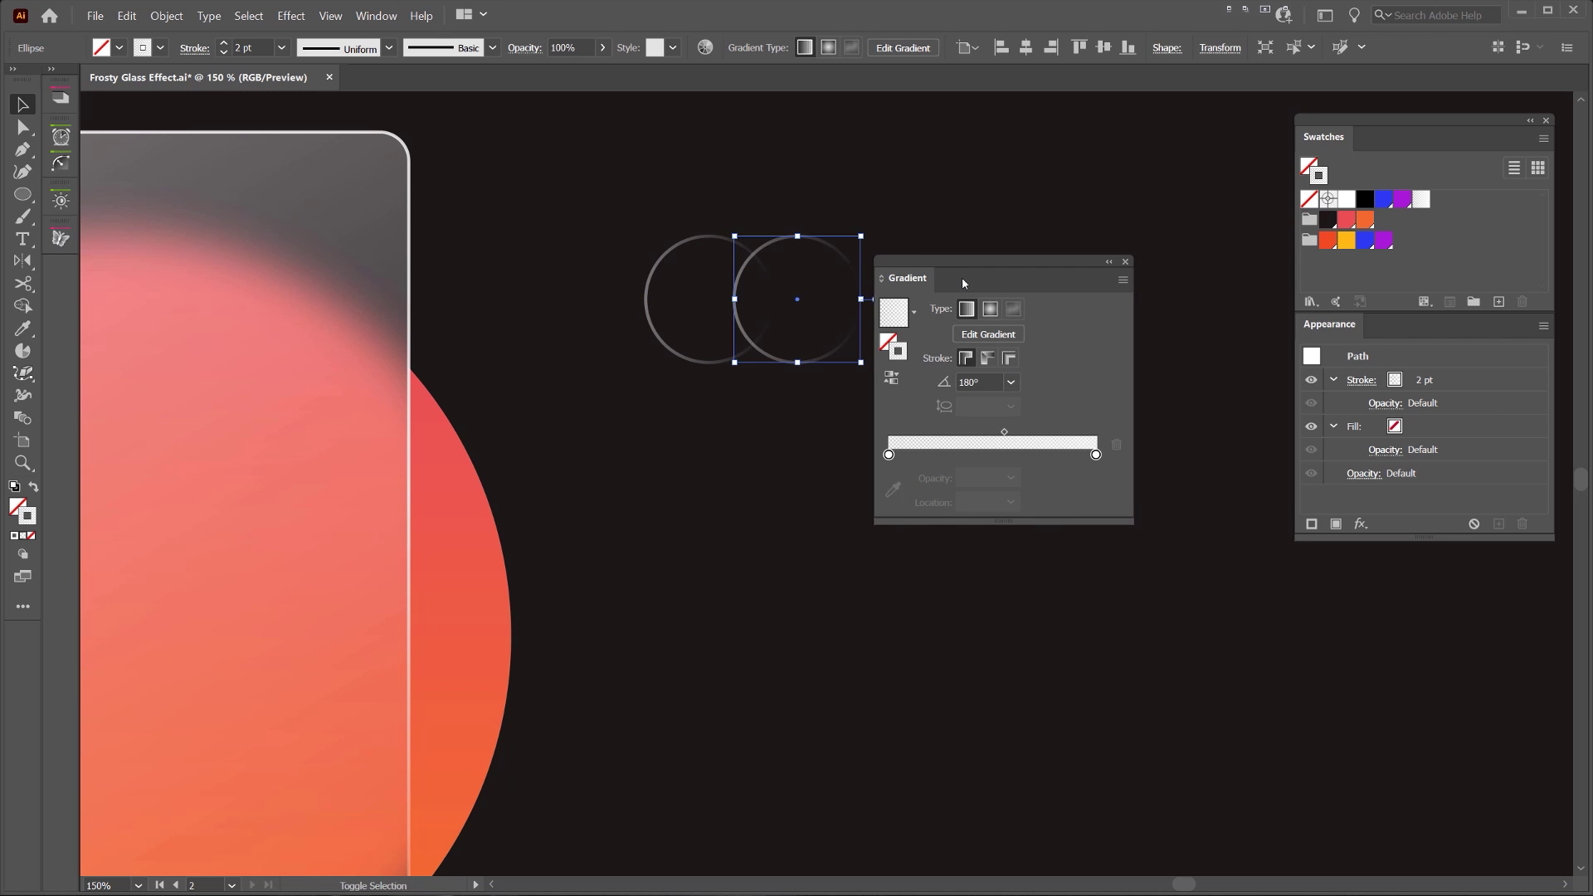
left_click_drag(963, 283, 1089, 463)
left_click(917, 203)
left_click_drag(898, 210, 795, 348)
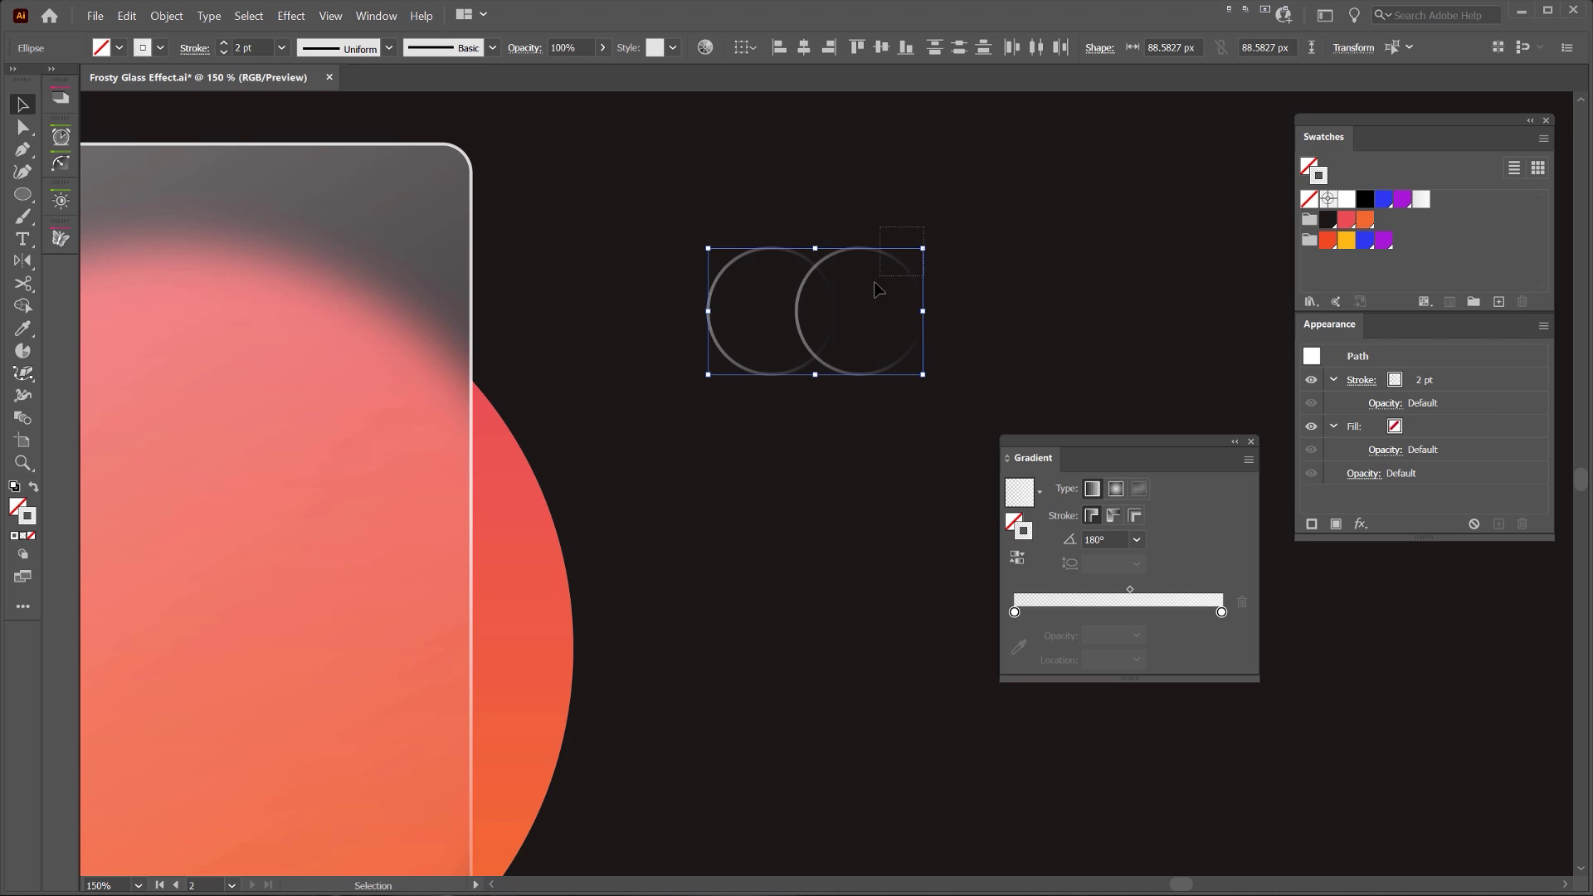
left_click_drag(875, 282, 871, 285)
left_click(1016, 557)
Group the two overlapping circles and move them onto the upper right area of the card
mouse_move(1051, 207)
left_mouse_down()
mouse_move(733, 362)
mouse_move(912, 360)
left_mouse_up()
key("ctrl+g")
scroll(734, 369, "down", 1)
left_click_drag(900, 297, 554, 295)
left_click_drag(783, 310, 863, 250)
Lock the card objects behind the two overlapping circles, select both circles, and hide the selection edges
key("a")
scroll(768, 227, "up", 1)
left_click(822, 235)
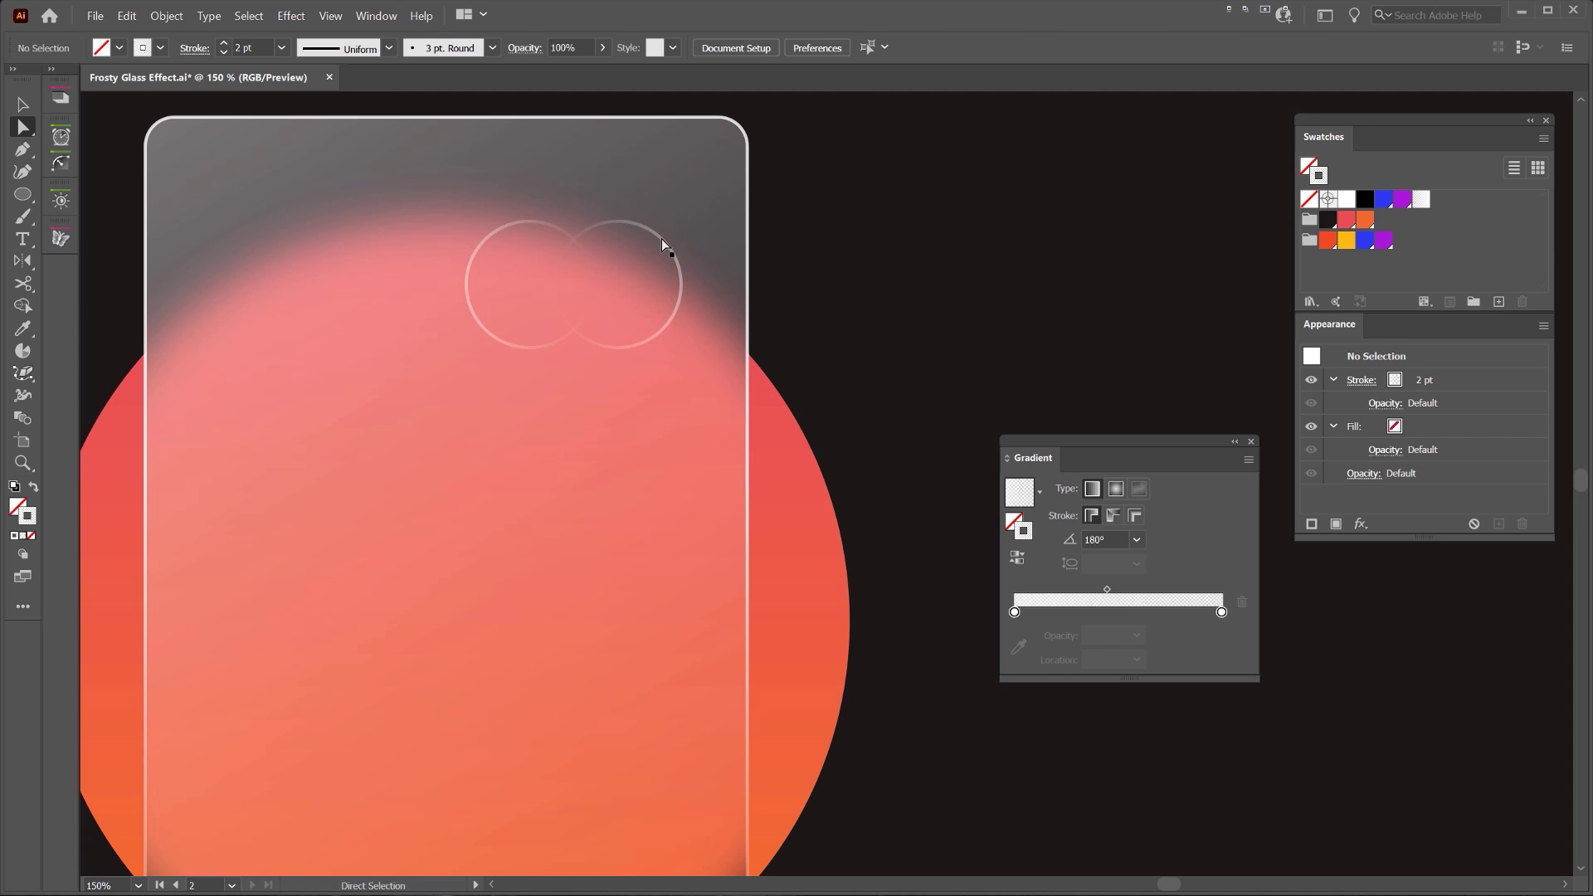
left_click(661, 238)
key("v")
left_click(667, 181)
key("ctrl+2")
left_click_drag(640, 221, 545, 239)
key("ctrl+z")
key("ctrl+2")
left_click(534, 232)
key("ctrl+h")
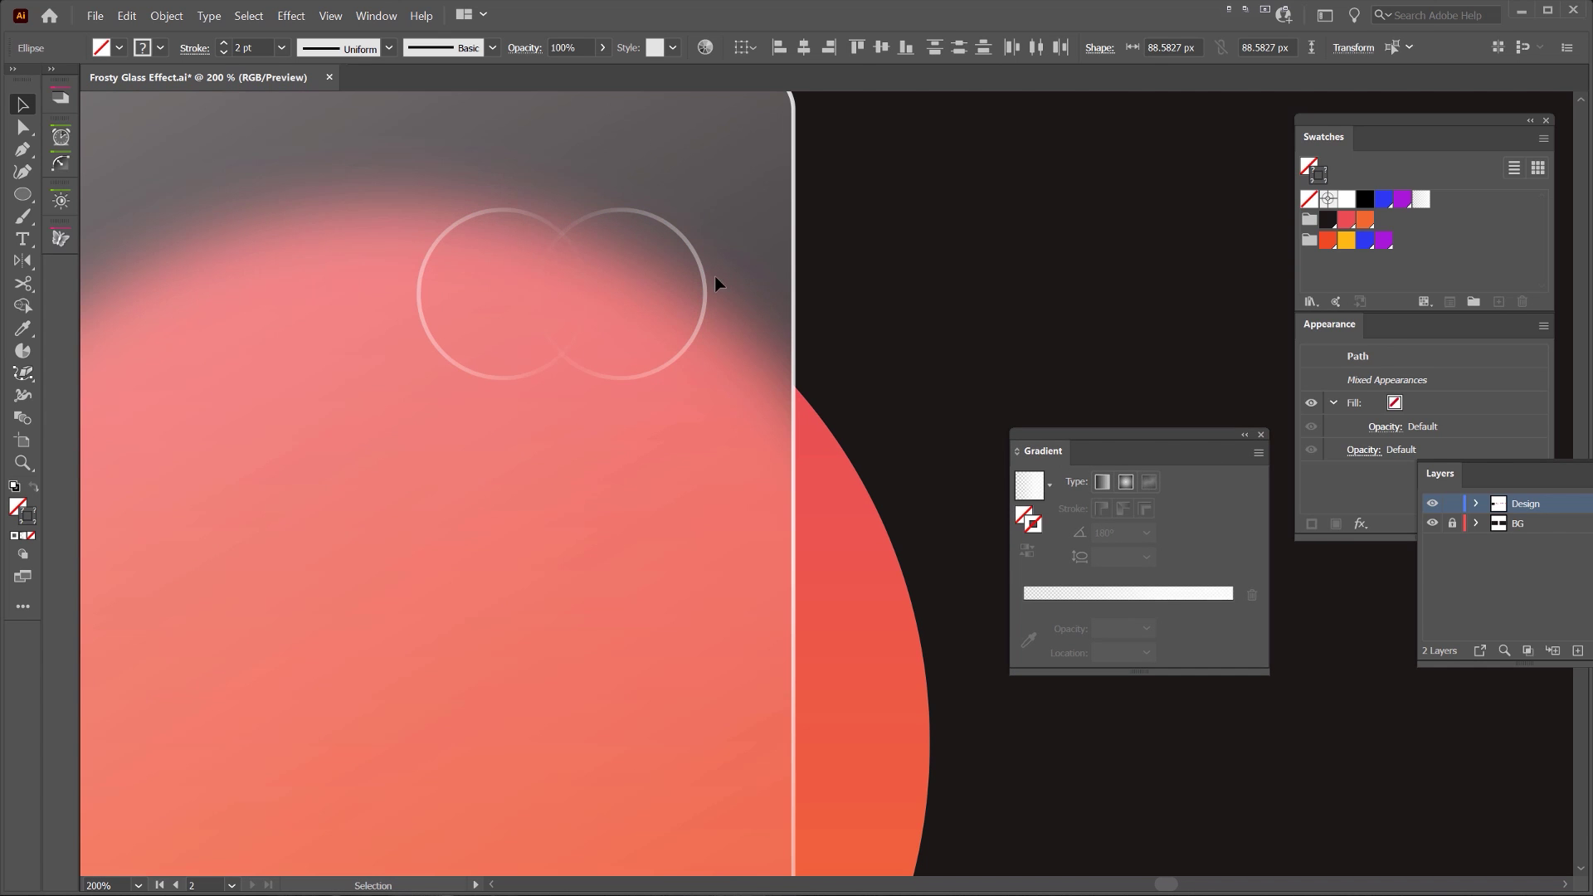
Set the brighter stop of the right circle's stroke gradient to 60% opacity
left_click(711, 279)
left_click(704, 273)
left_click(1229, 628)
left_click(1025, 628)
left_click(1093, 650)
type("60")
key("Return")
Set the brighter stop of the left circle's stroke gradient to 60% opacity, and dock the Gradient panel again
left_click(473, 222)
left_click(474, 217)
left_click(1231, 628)
left_click(1053, 652)
type("60")
key("Return")
left_click_drag(1080, 441, 1006, 273)
left_click(971, 178)
scroll(969, 175, "down", 3)
left_click_drag(964, 177, 910, 225)
left_click_drag(1034, 269, 1322, 548)
Bring the black card number text from beside the sample artboards over to the new card's artboard and fill it with white
key("ctrl+minus")
key("ctrl+minus")
left_click_drag(367, 630, 1131, 528)
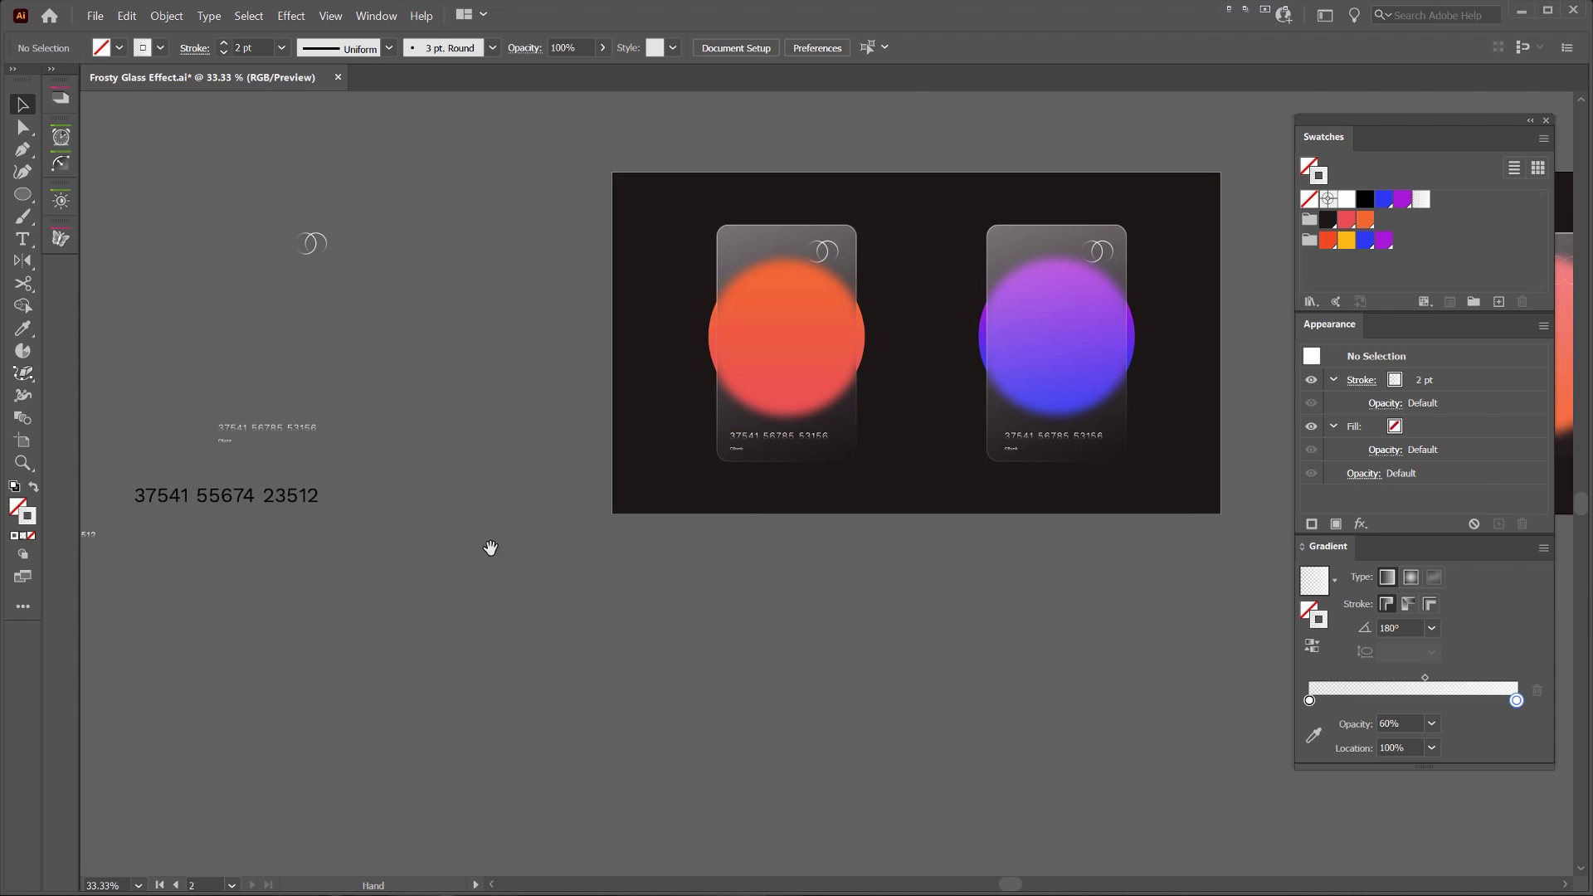
left_click_drag(491, 548, 788, 544)
left_click(551, 500)
left_click_drag(579, 508, 1142, 598)
left_click_drag(1199, 554, 977, 476)
left_click(668, 554)
scroll(994, 468, "up", 2)
left_click(1344, 200)
Size the card number text to 25.6222 pt on the card's lower part and widen its tracking
left_click_drag(1076, 498, 883, 497)
left_click_drag(847, 507, 852, 433)
scroll(827, 455, "up", 2)
key("ctrl+alt+Right")
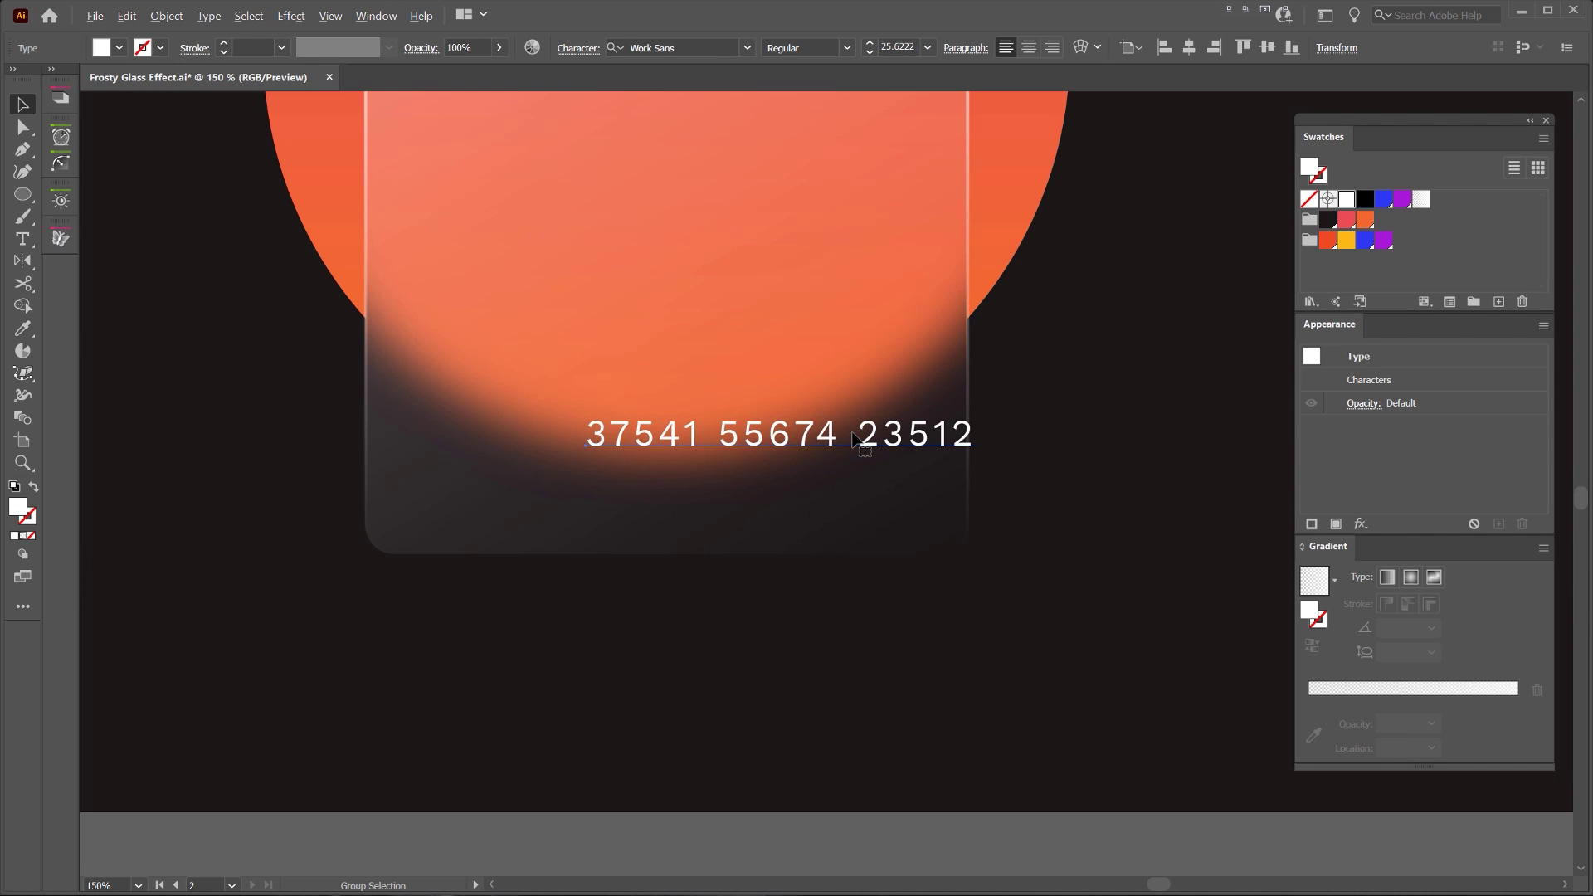
key("shift+Left")
Duplicate the card number text directly below itself and replace the copy's content with "Cbank"
scroll(728, 433, "up", 1)
left_click_drag(604, 441, 624, 509)
double_click(495, 496)
key("ctrl+a")
type("B")
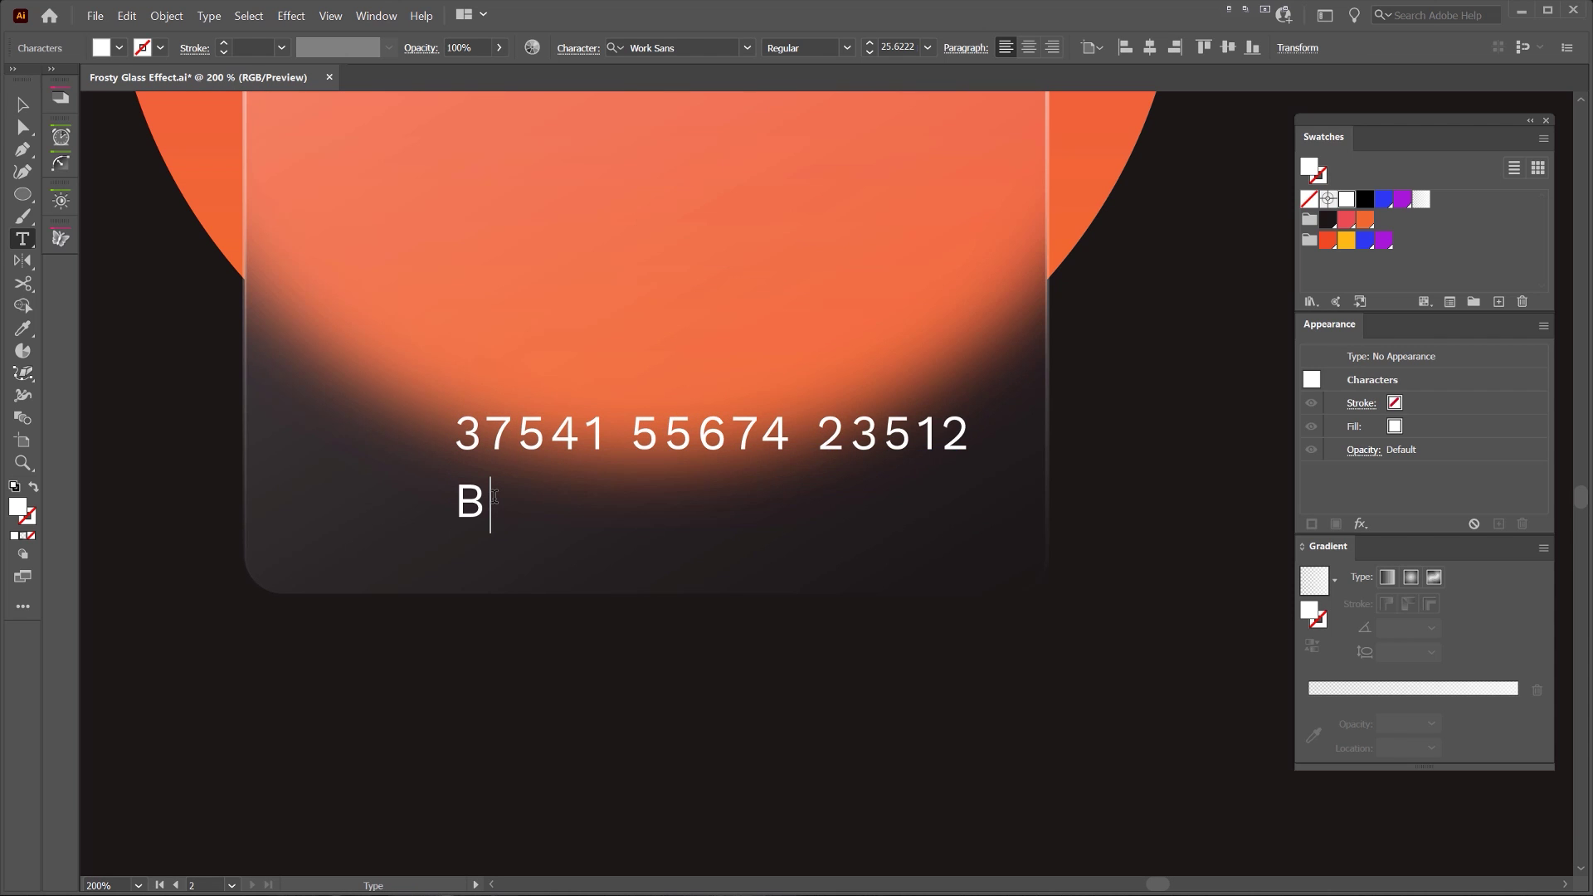
type("bank")
key("BackSpace")
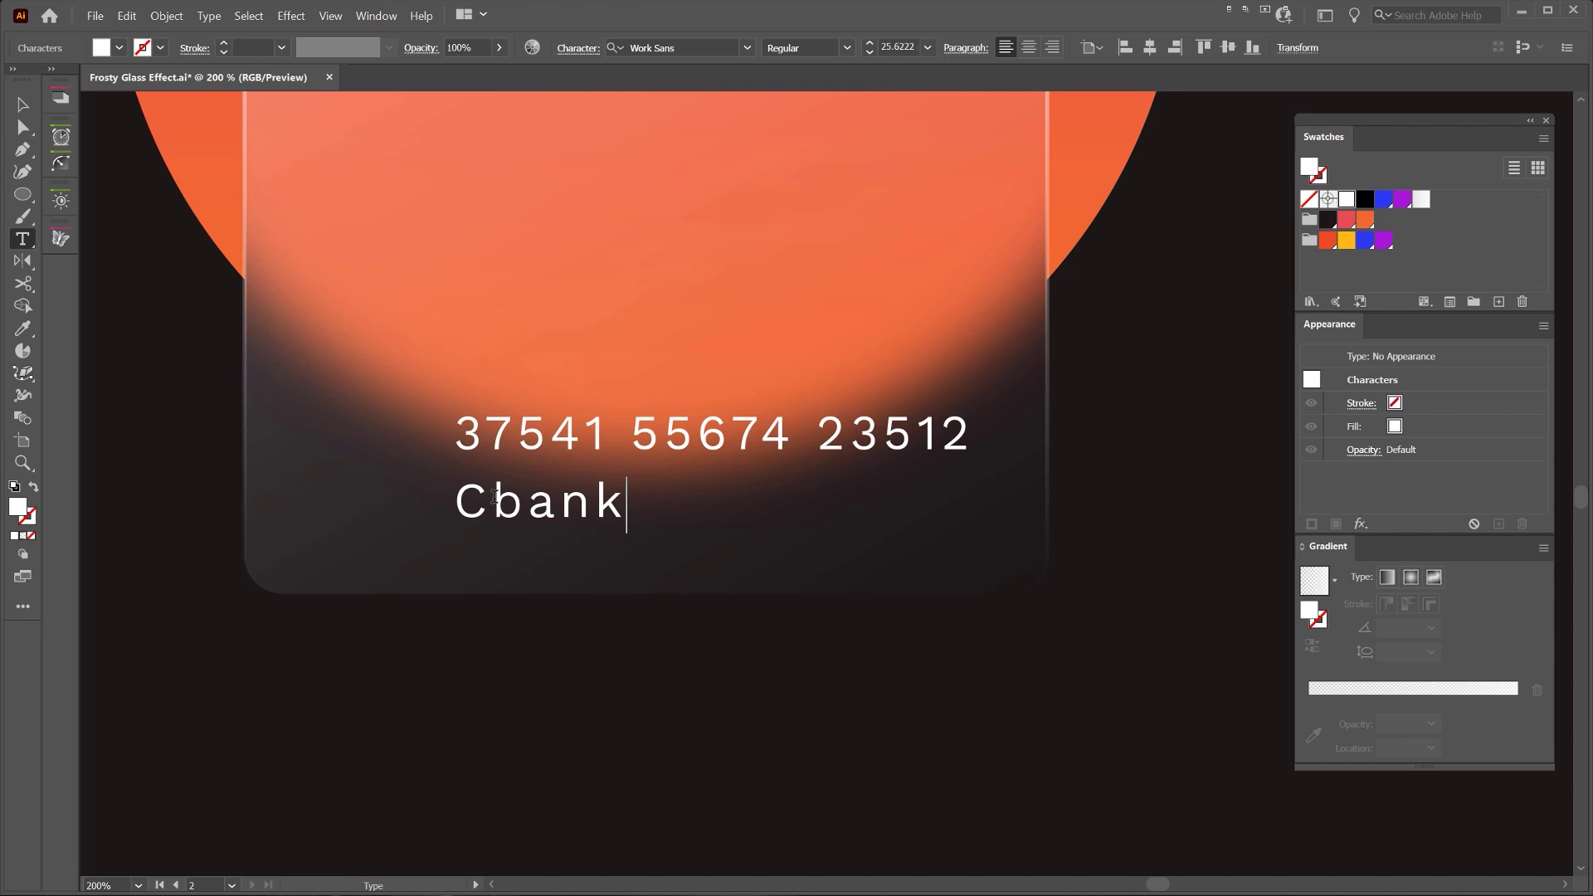
key("Escape")
Tighten the tracking of the Cbank text, scale it to 14.9896 pt, and place it close beneath the card number
scroll(676, 342, "left", 2)
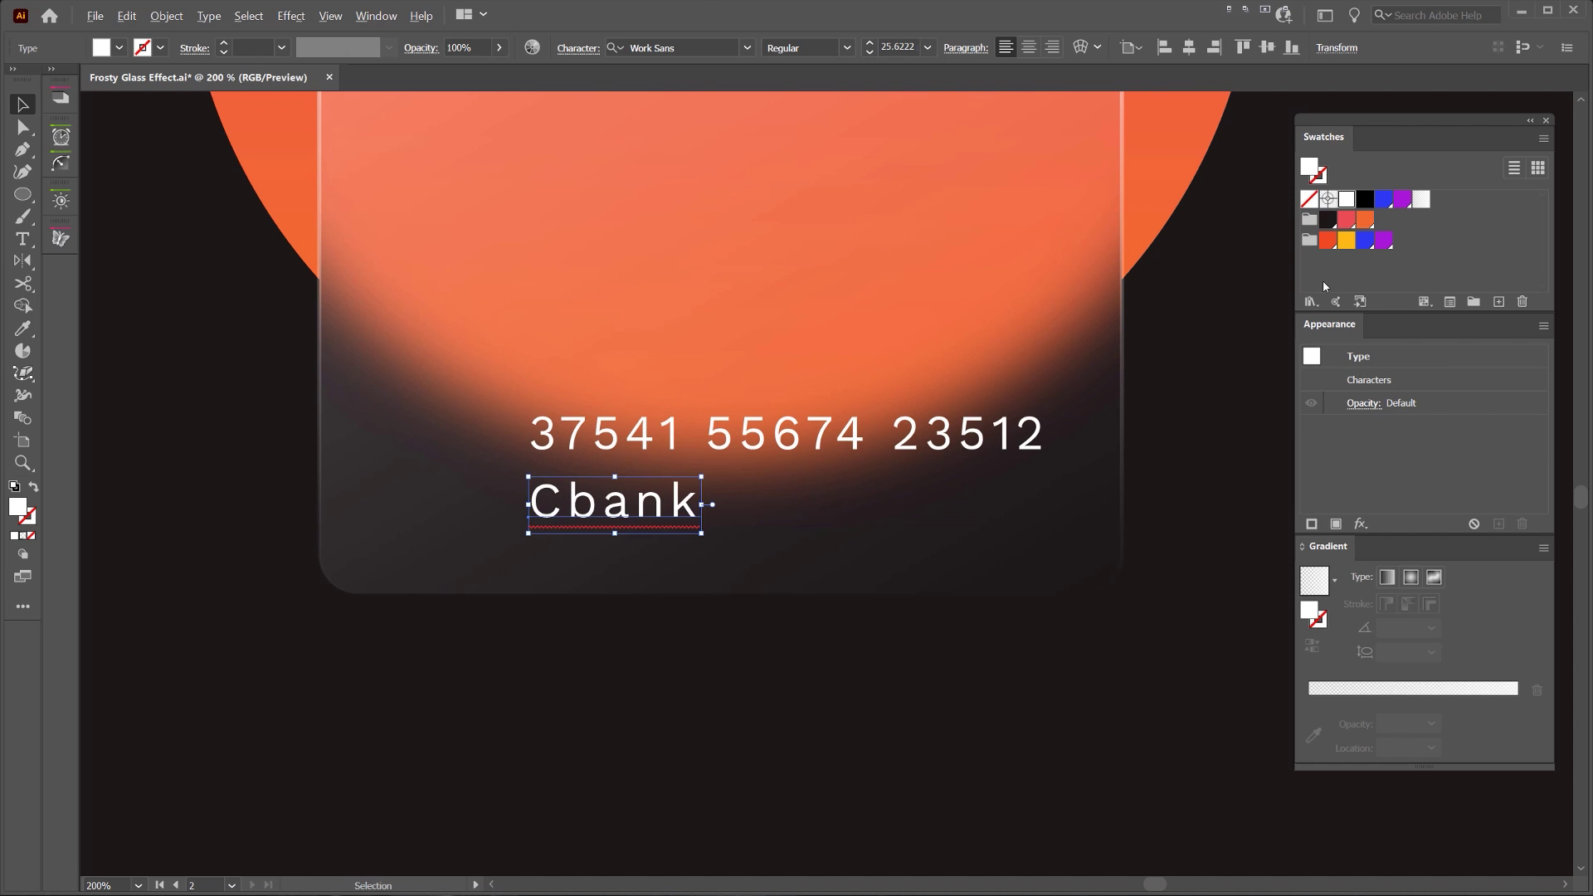
key("alt+Left")
key("alt+Left")
key("alt+Left")
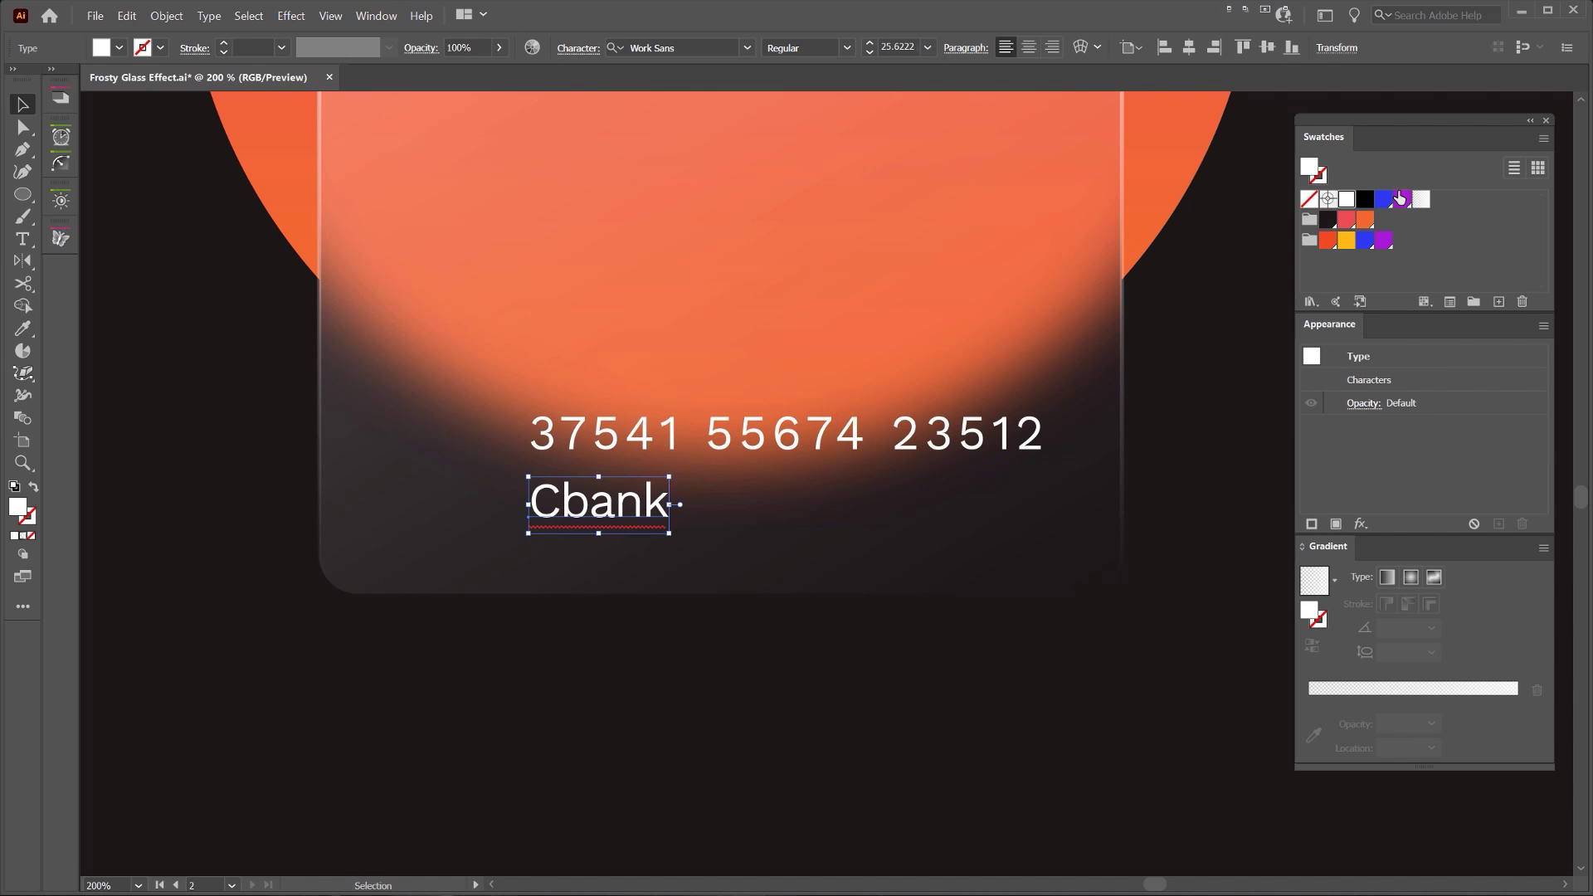
scroll(737, 531, "up", 1)
left_click_drag(637, 451, 550, 487)
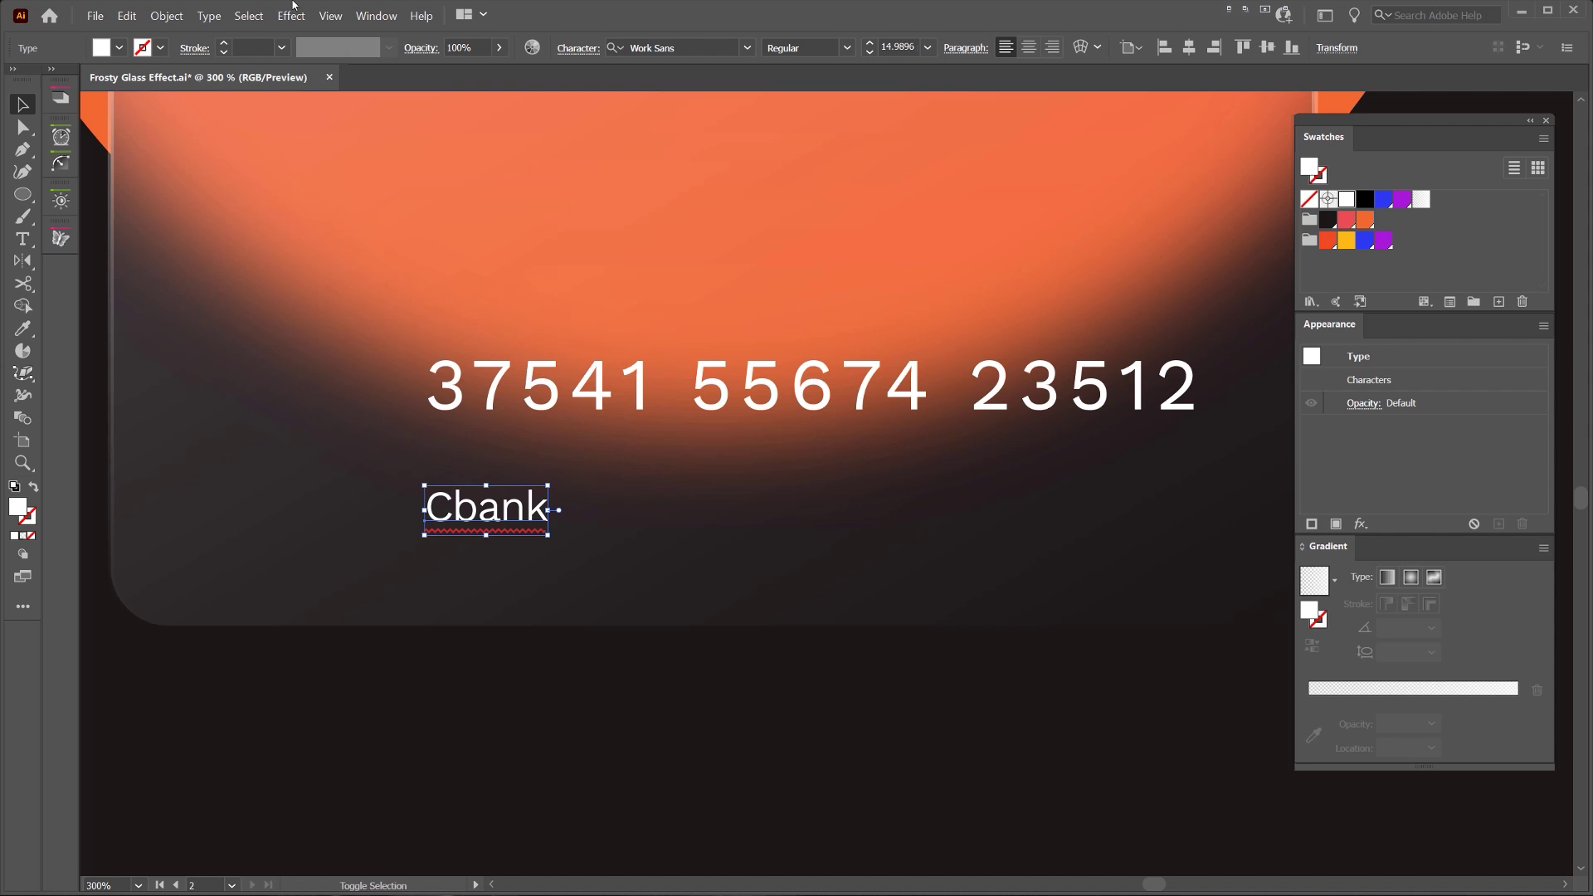
left_click_drag(487, 532, 487, 496)
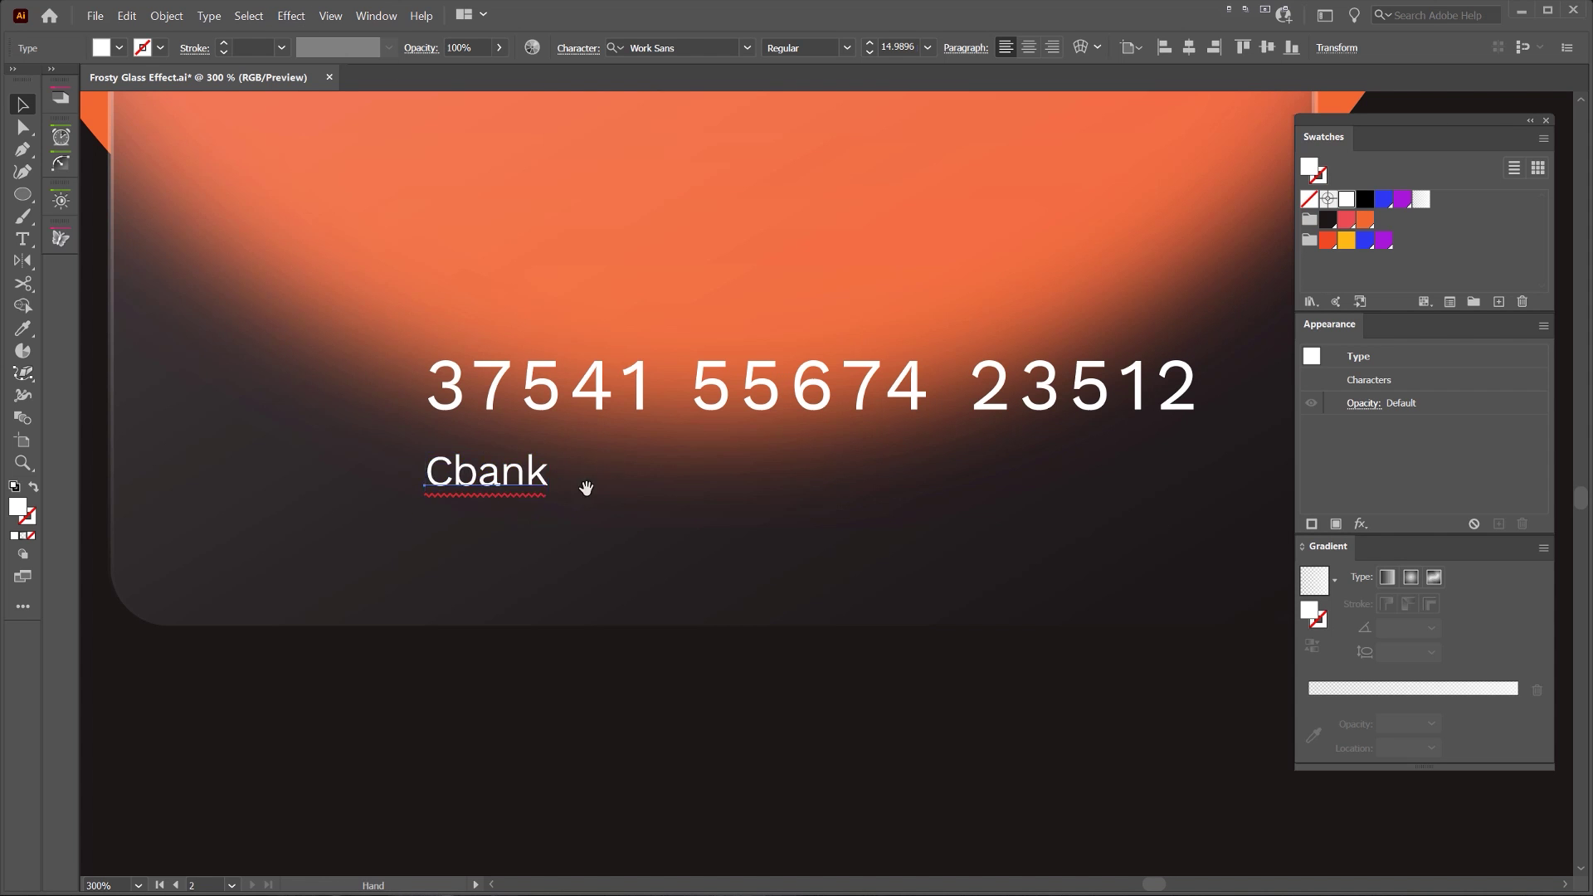
Expand the card number text into outlines and make them a compound path
left_click(561, 438)
left_click(165, 16)
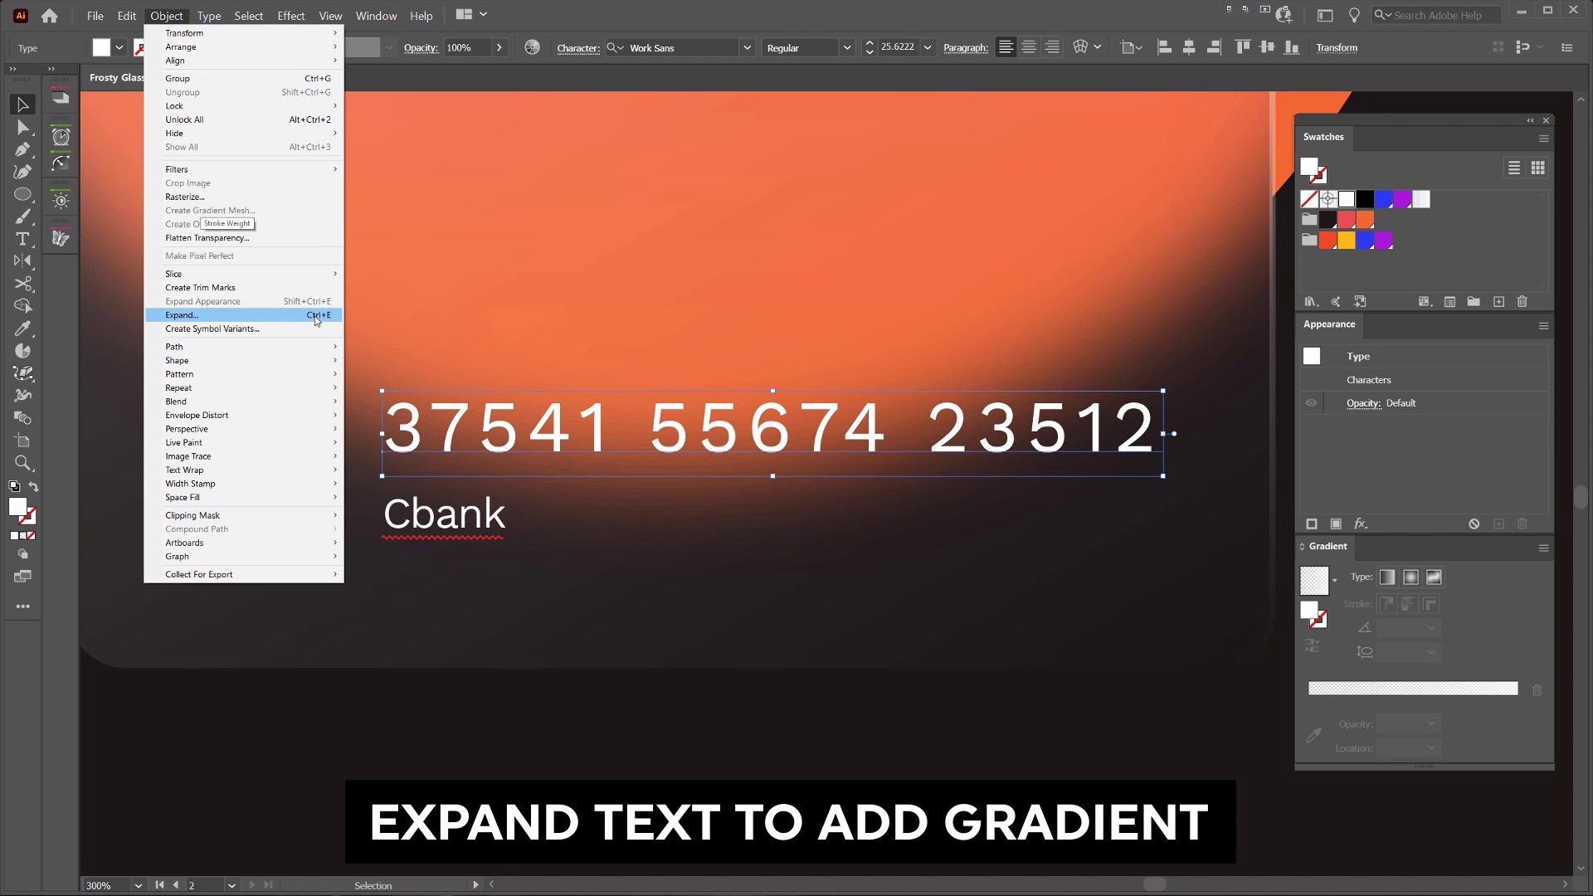
left_click(316, 315)
left_click(722, 592)
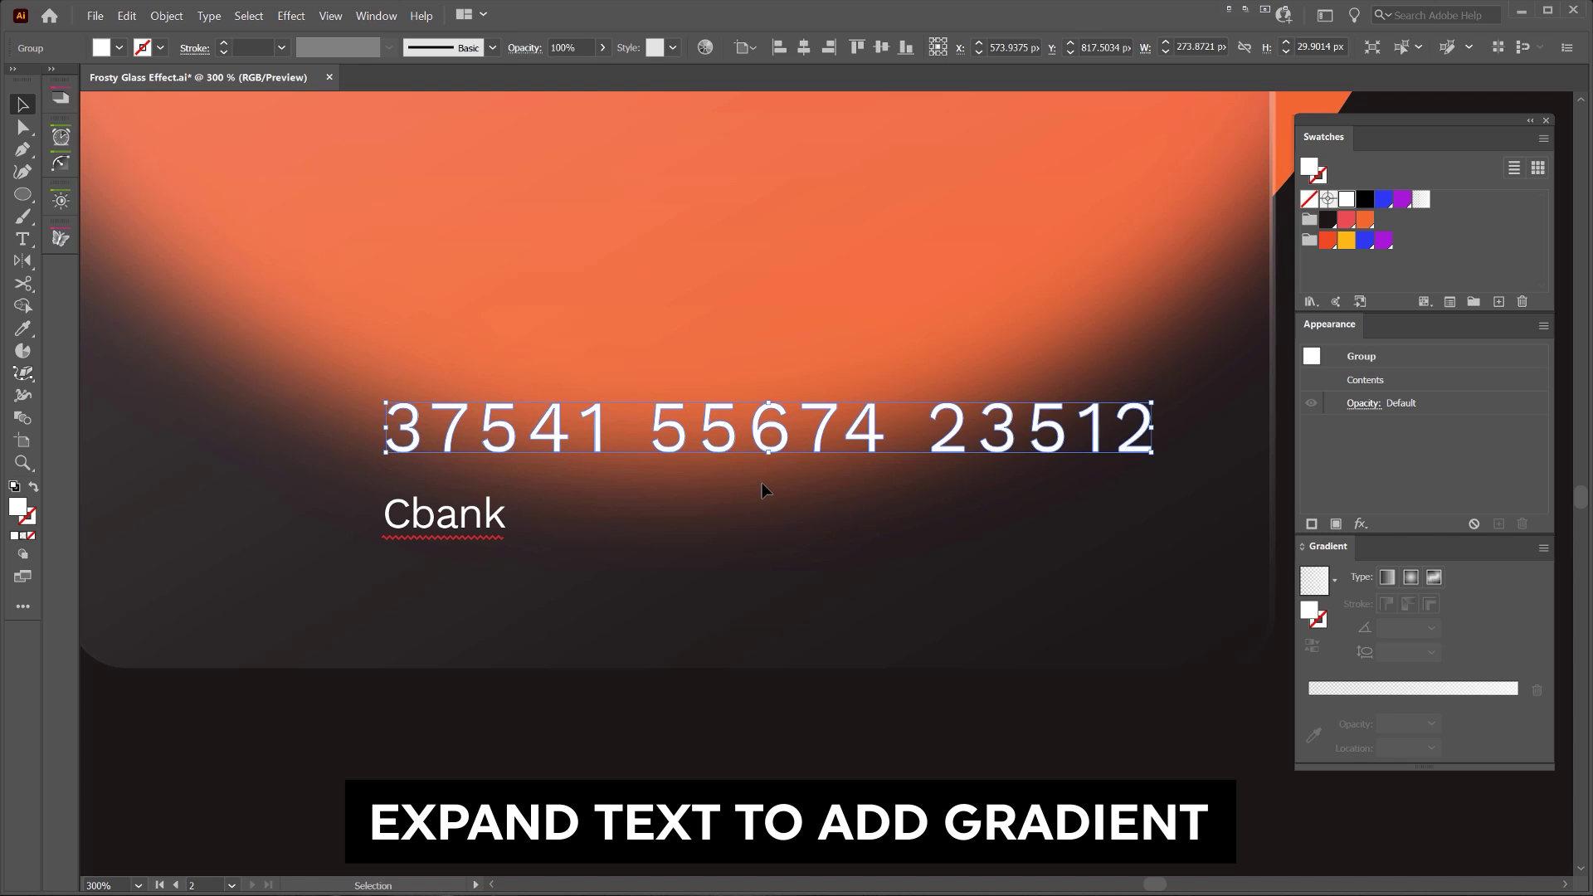
left_click(166, 16)
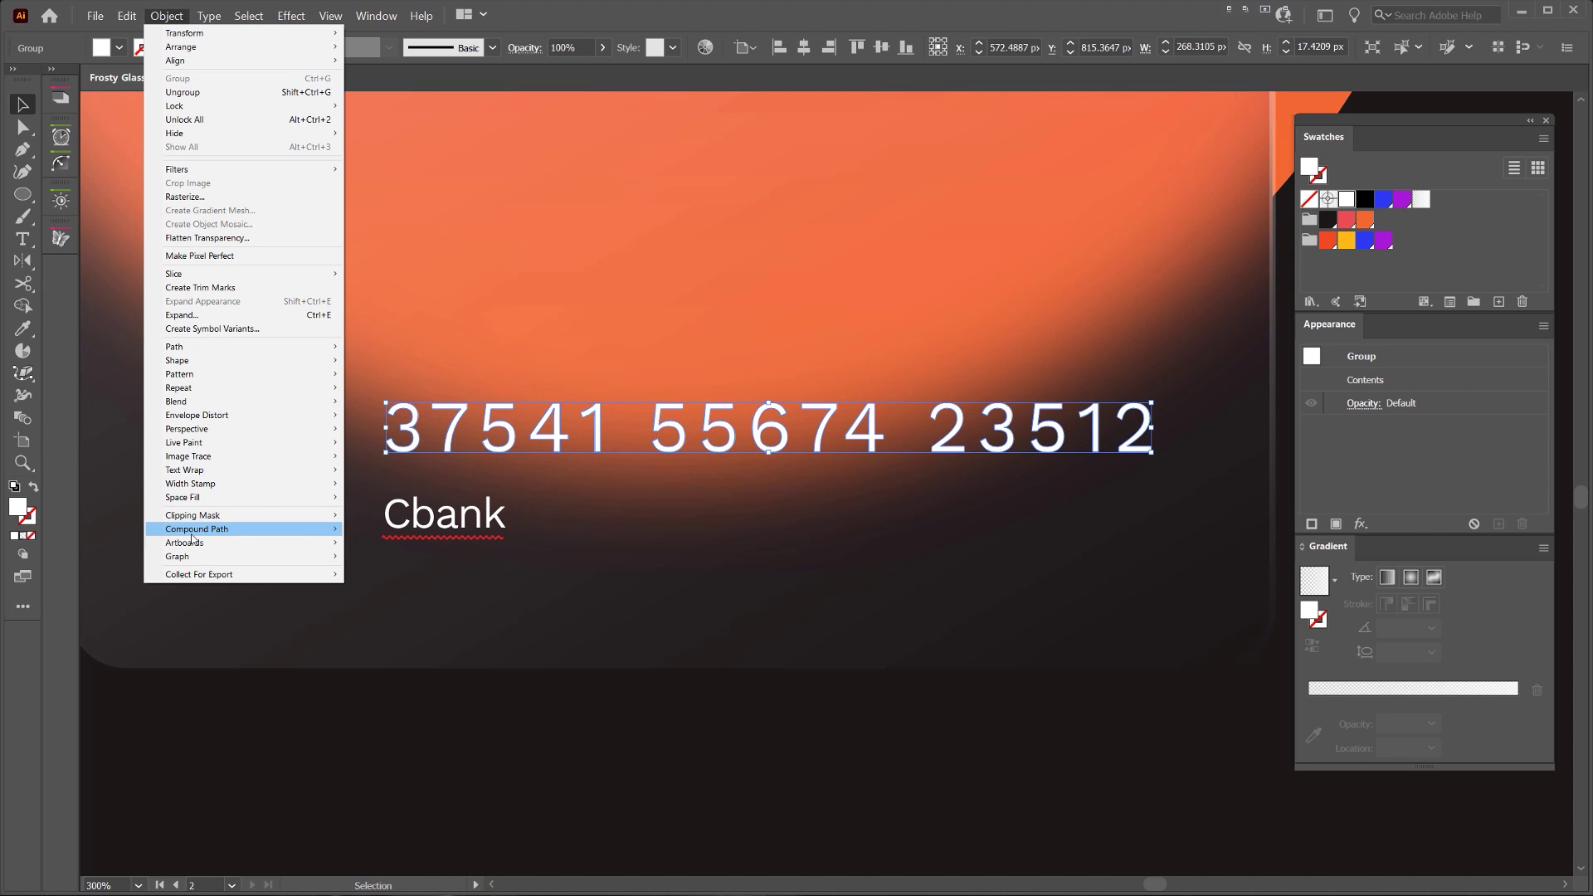
mouse_move(316, 528)
left_click(372, 530)
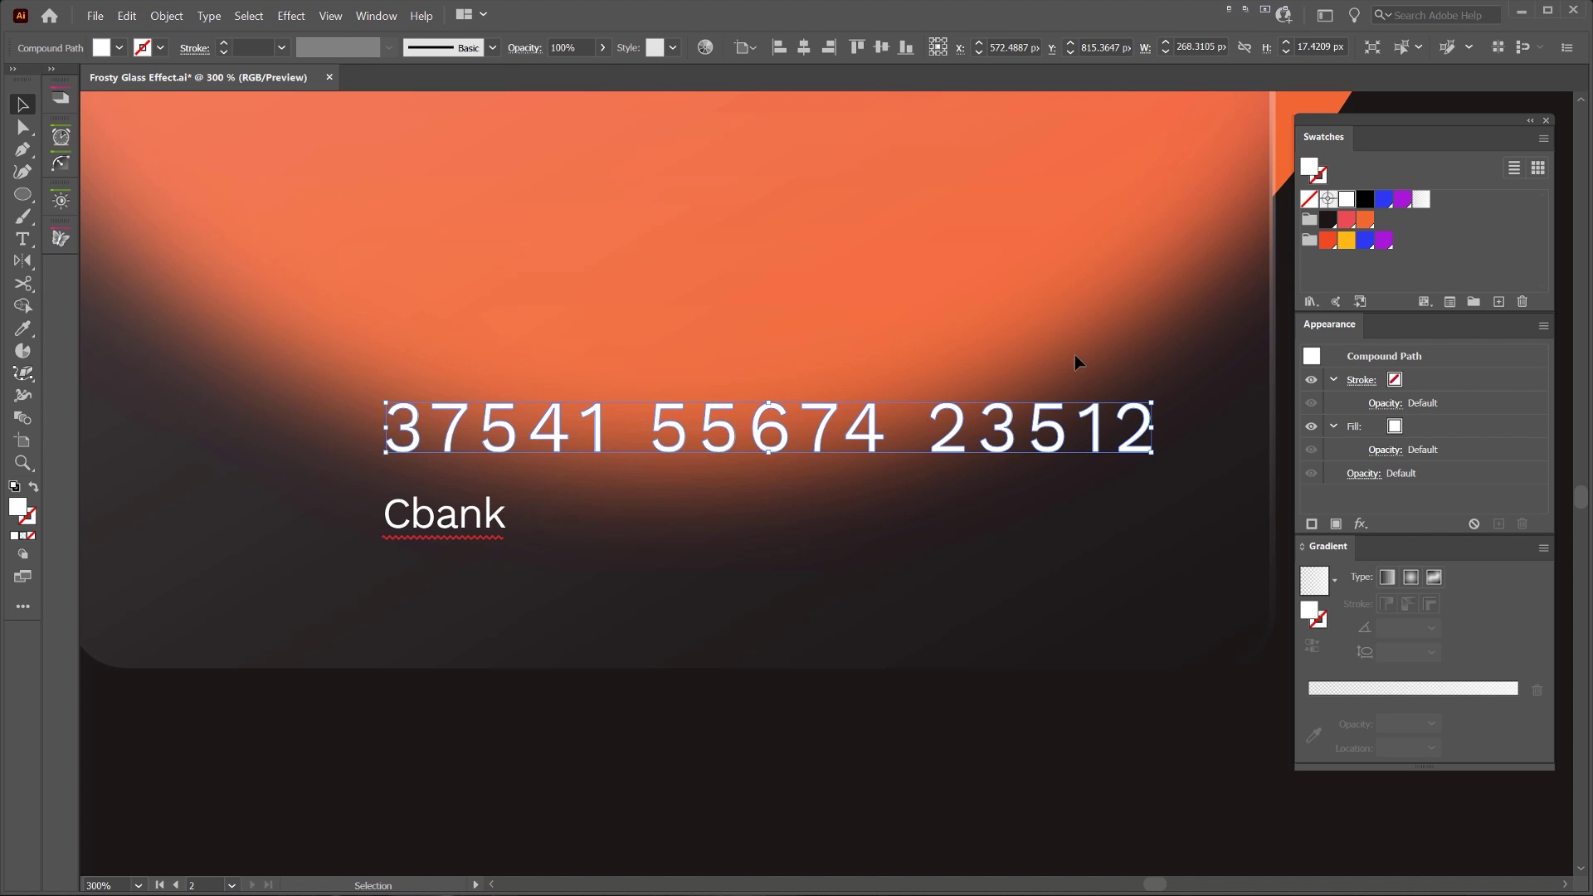
Fill the card number with the white transparent gradient and set its angle to 90°
scroll(1208, 431, "down", 3)
left_click_drag(1188, 394, 958, 452)
left_click(1374, 690)
scroll(904, 501, "up", 3)
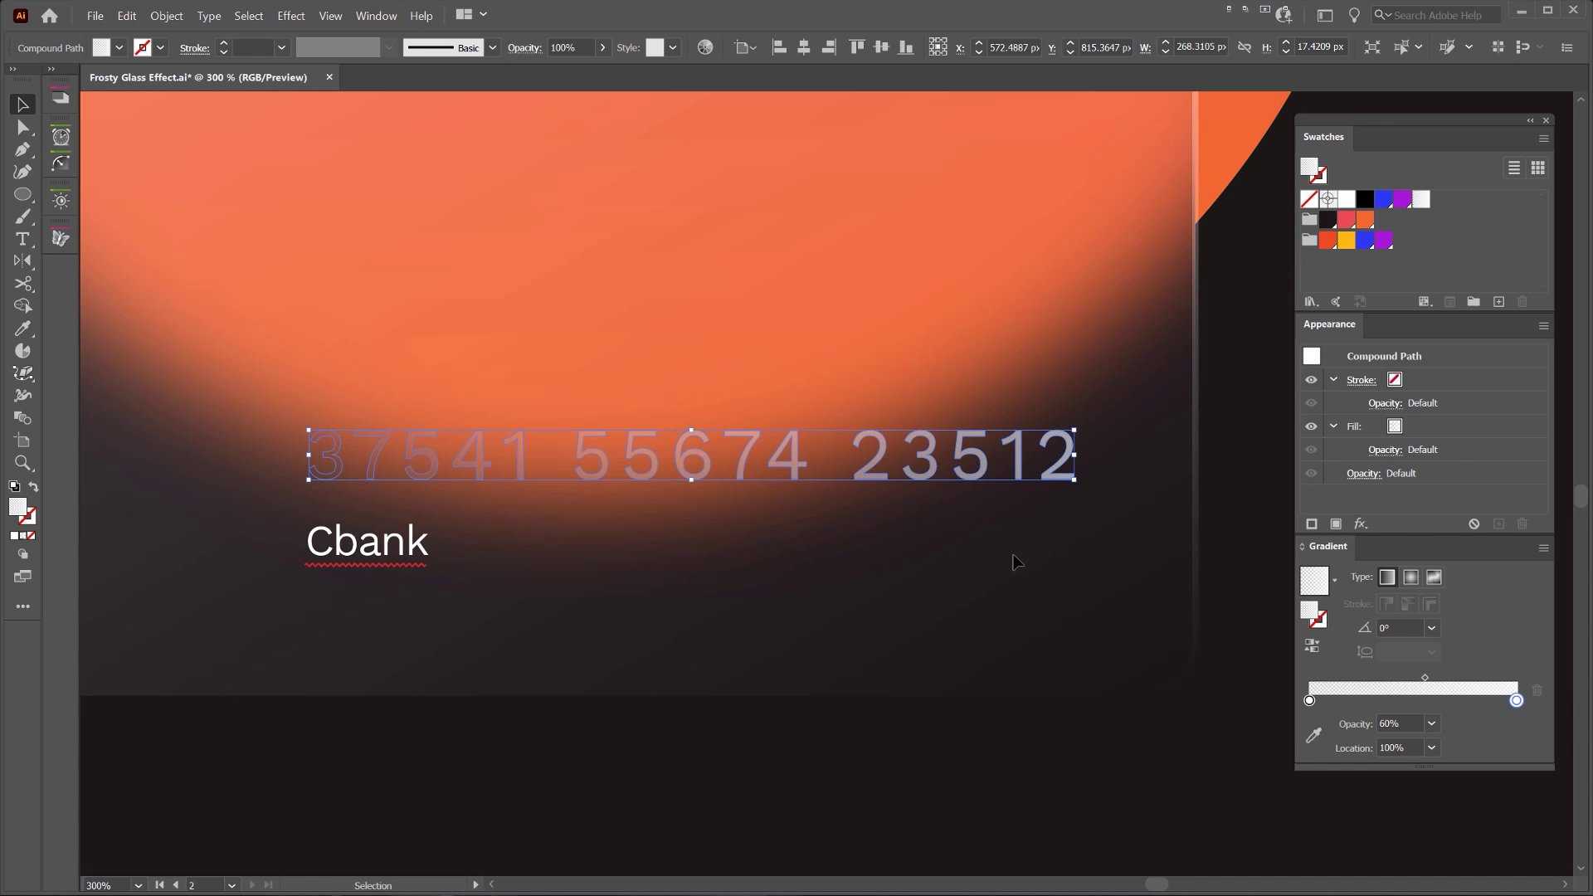
left_click(1412, 629)
type("90")
key("Return")
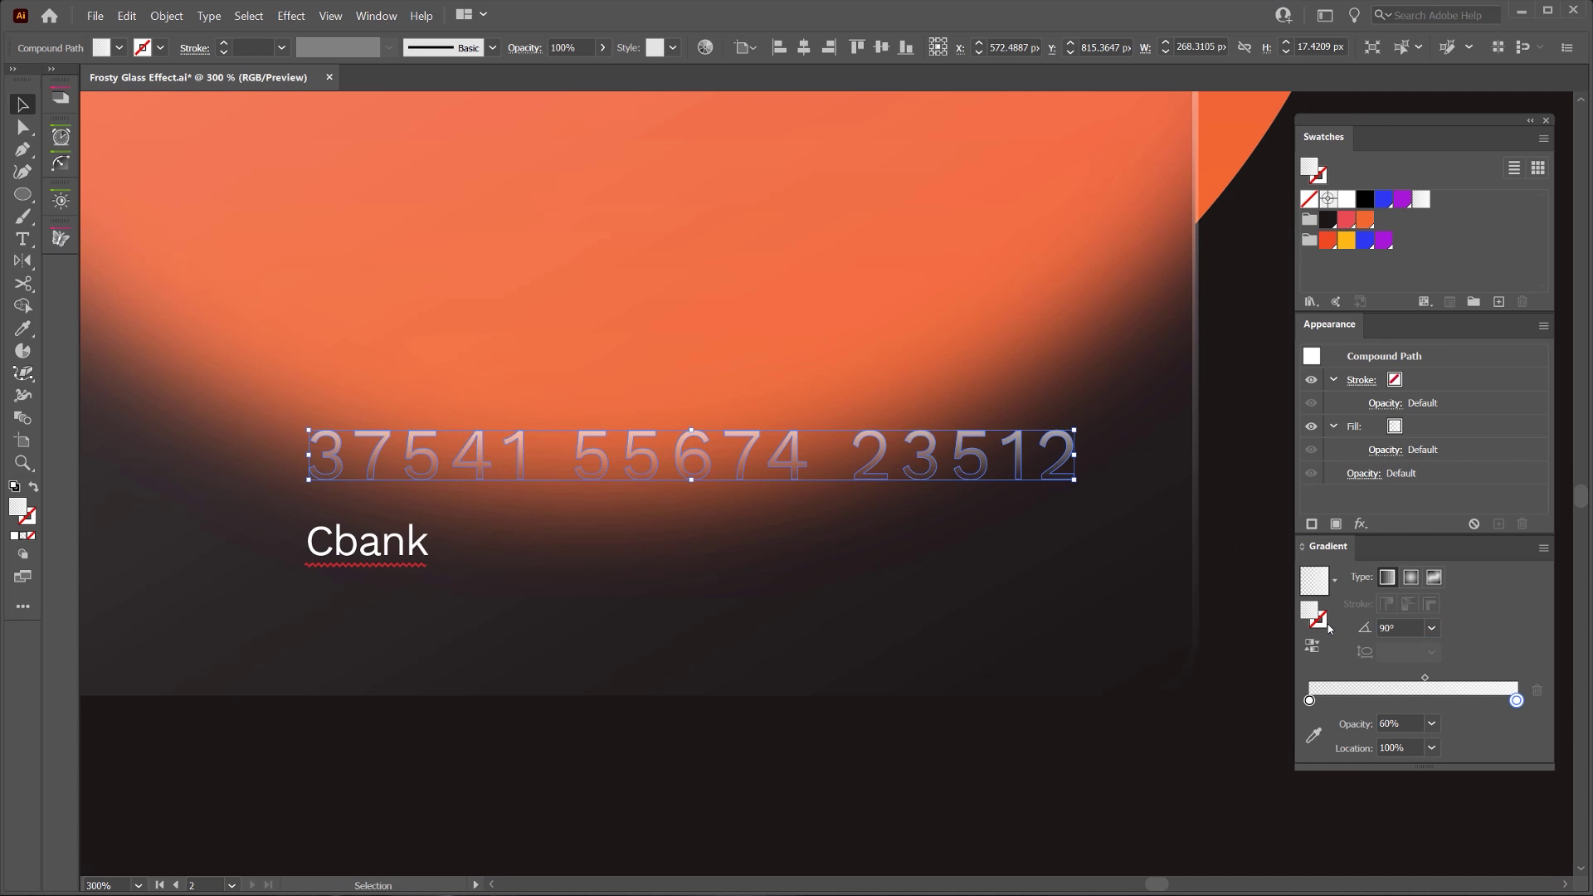
Set the card number gradient's midpoint to 29.351% and the opacity of its stop at 100% location to 90%
left_click(850, 644)
scroll(614, 452, "up", 3)
left_click(678, 419)
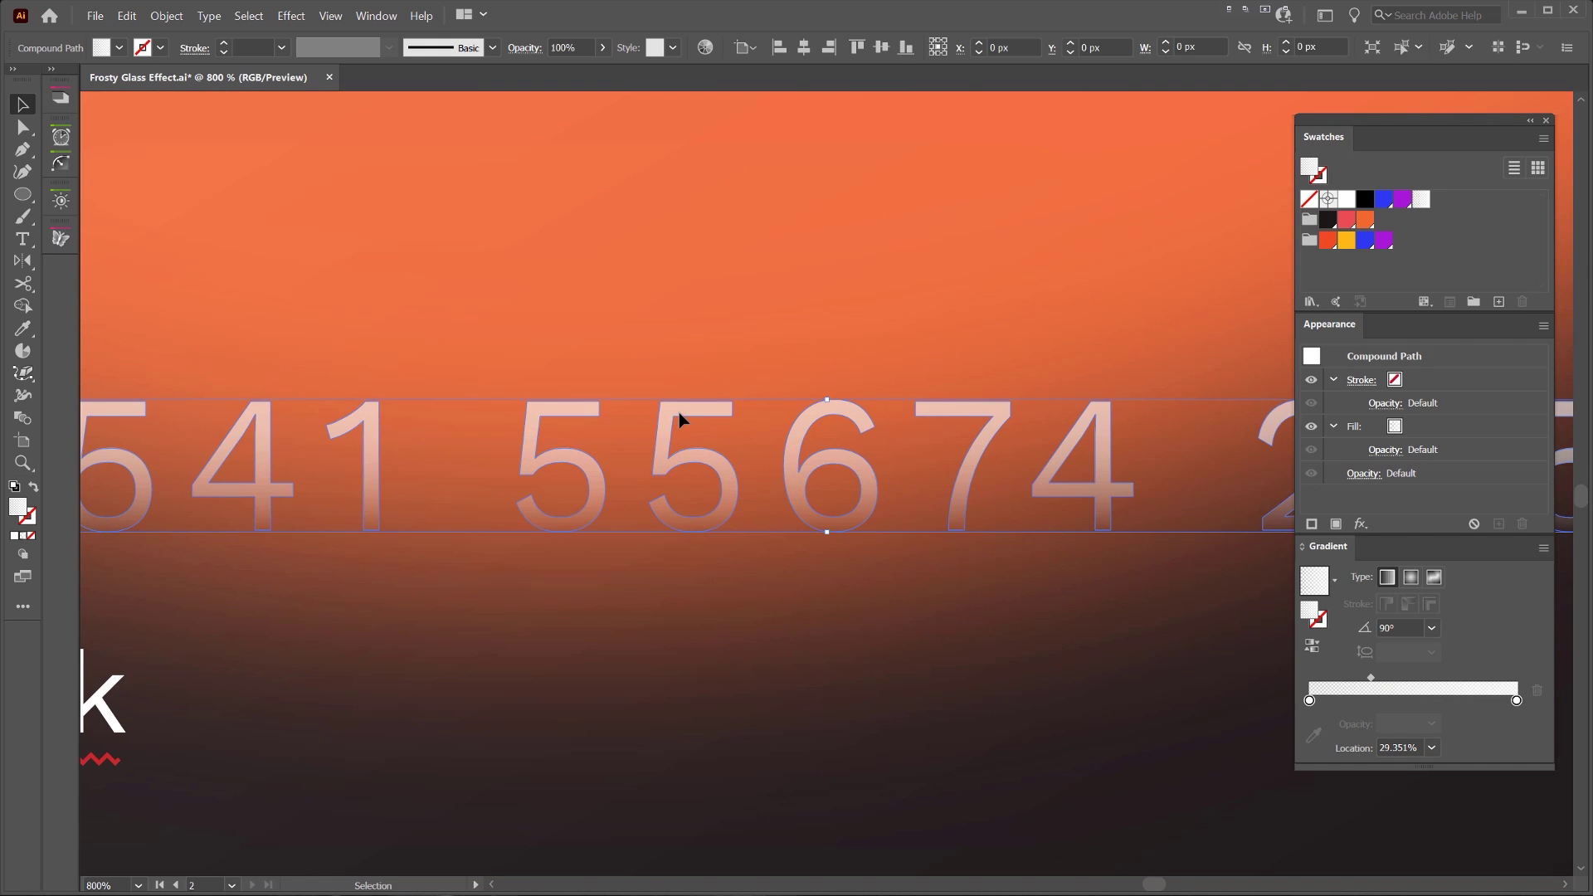
scroll(678, 419, "down", 3)
left_click(1515, 701)
left_click(1414, 718)
type("100")
key("Return")
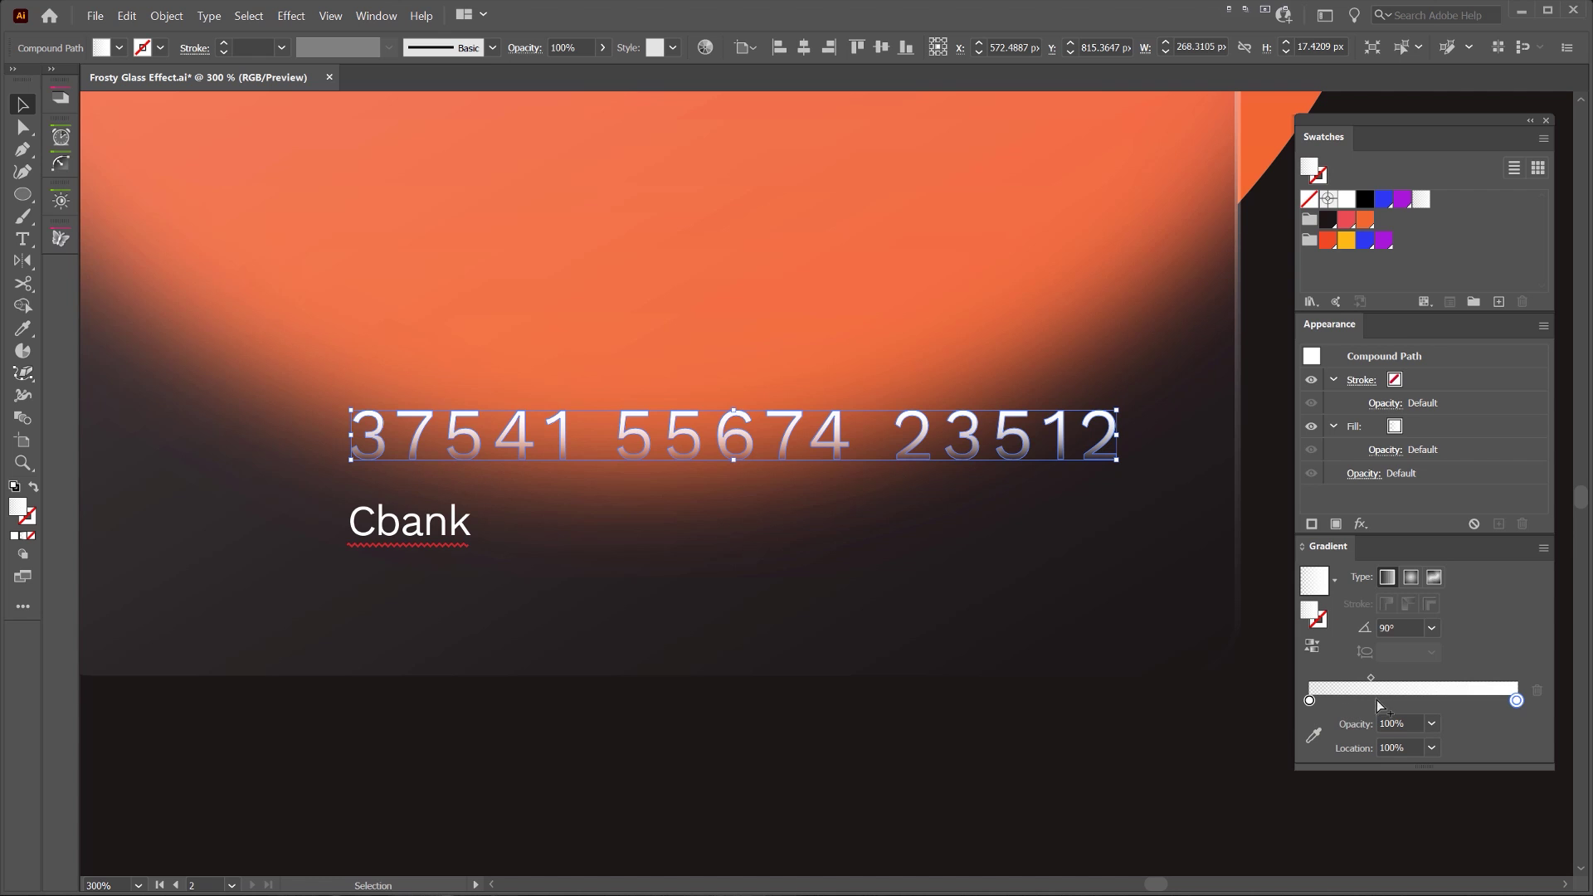
left_click(1396, 723)
type("90")
key("Return")
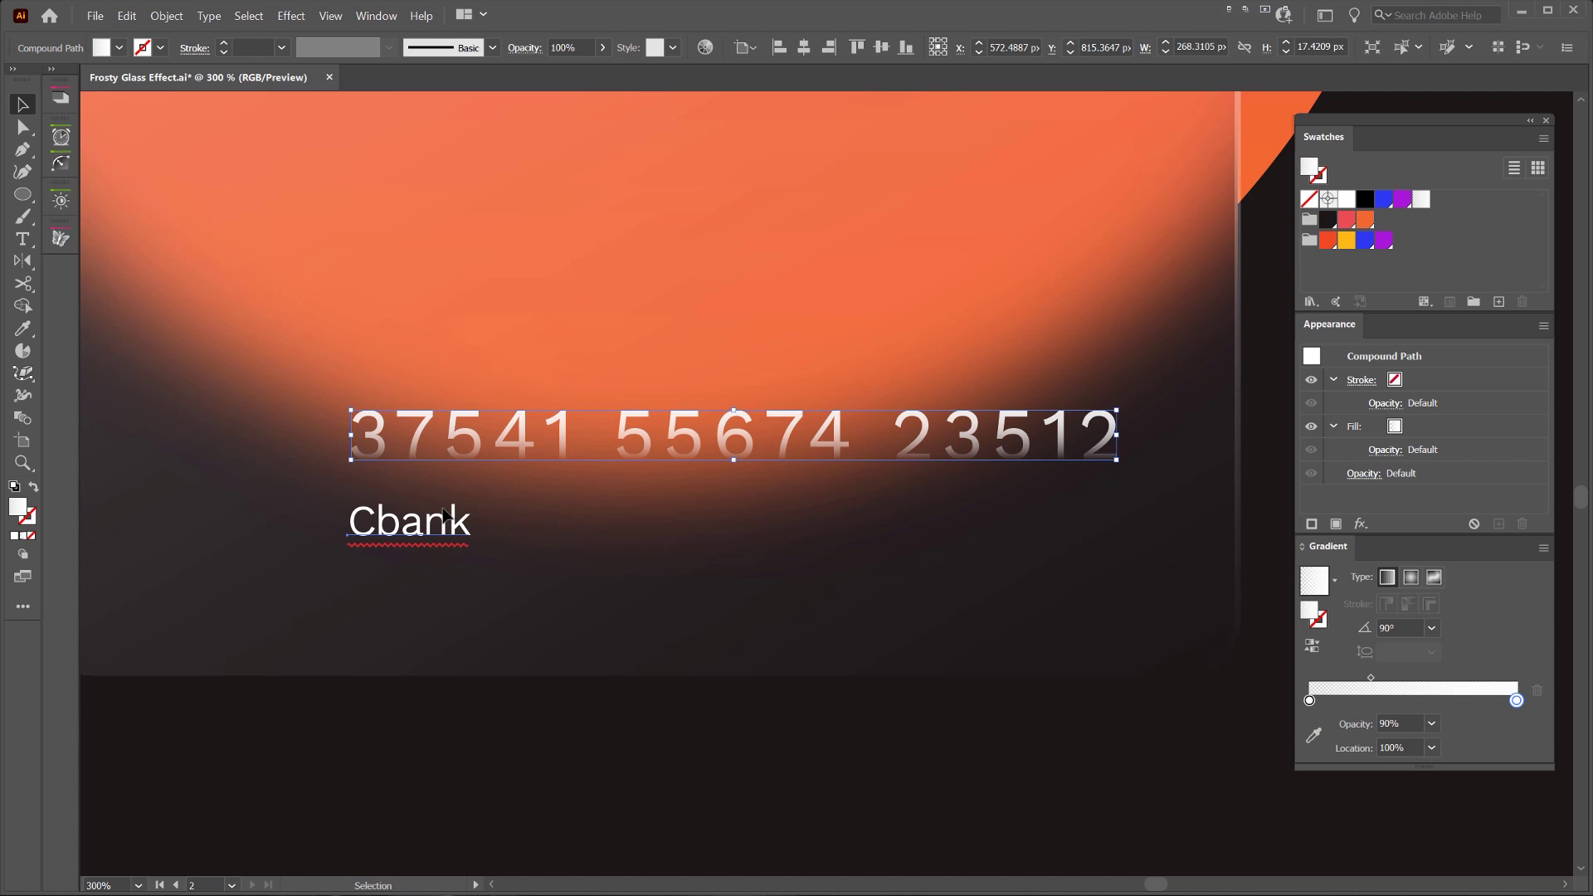
Expand the Cbank text into outlines and apply the card number's gradient with the Eyedropper tool
left_click(443, 516)
key("alt+o")
key("x")
key("Return")
key("i")
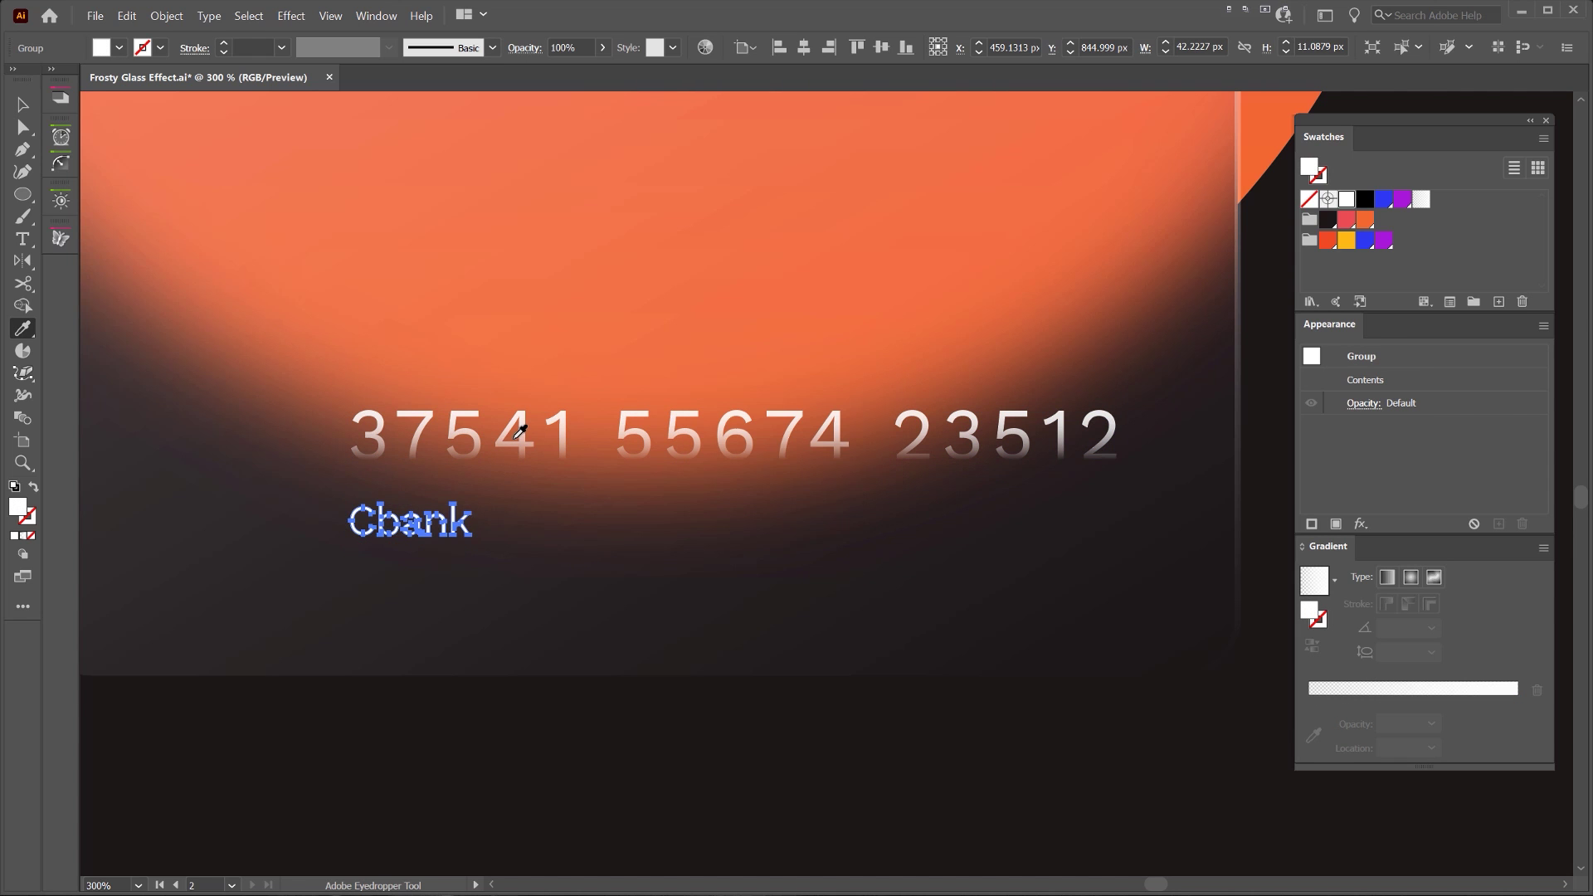
left_click(520, 430)
Make the Cbank outlines one compound path with the gradient fill at a 90° angle
scroll(409, 452, "up", 2)
key("v")
left_click(687, 583)
left_click(497, 609)
type("90")
key("Return")
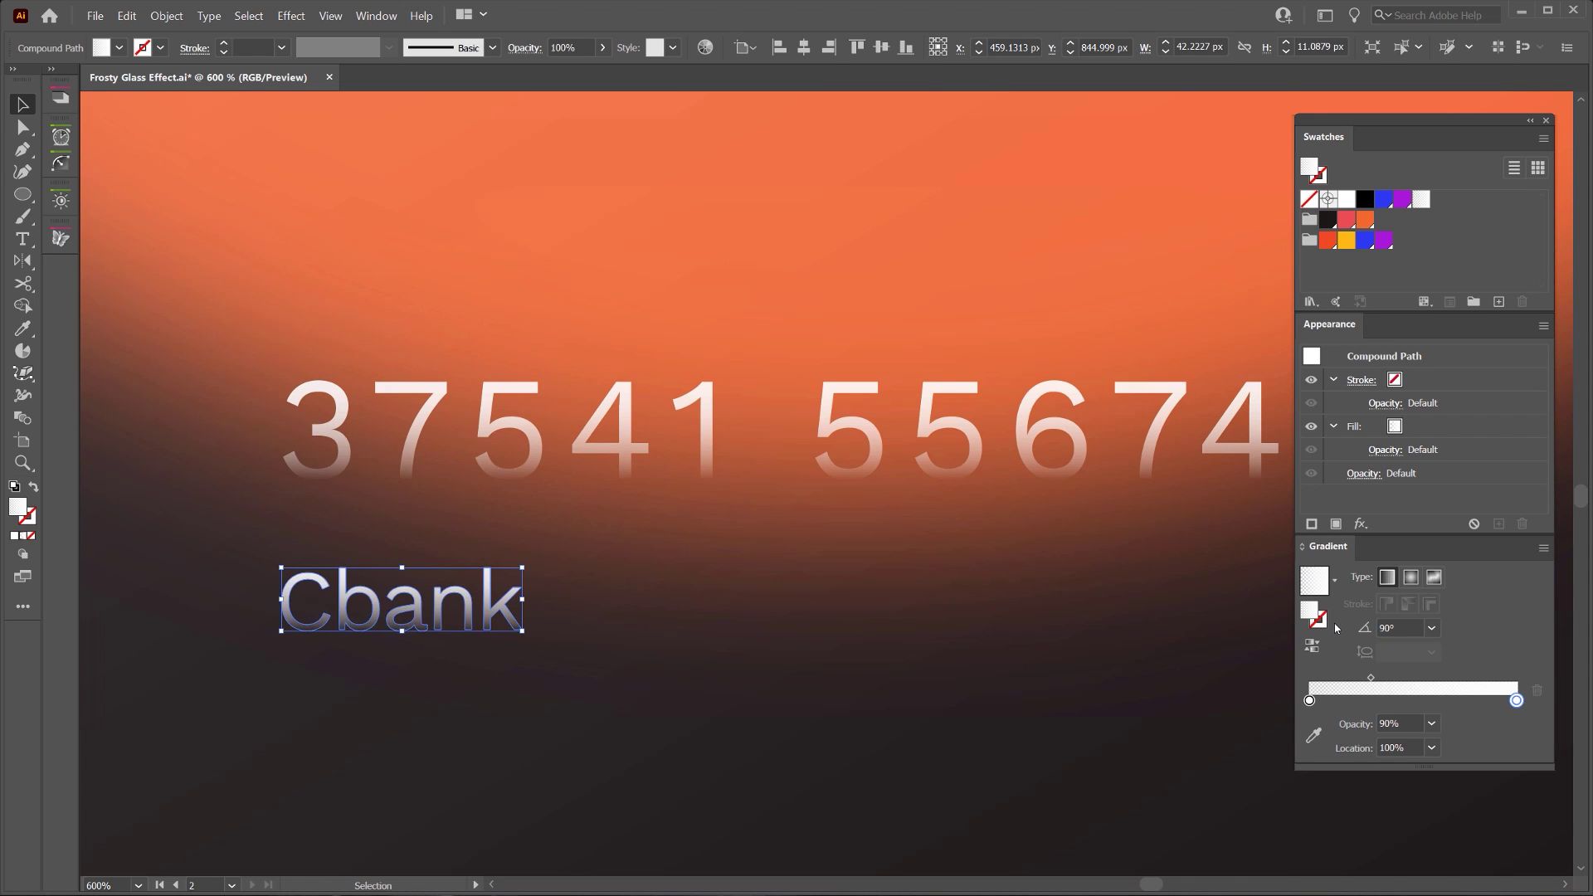
left_click(550, 599)
Add the text "card" at about 338 pt and place it across the middle of the glass card
key("ctrl+0")
scroll(712, 674, "up", 6)
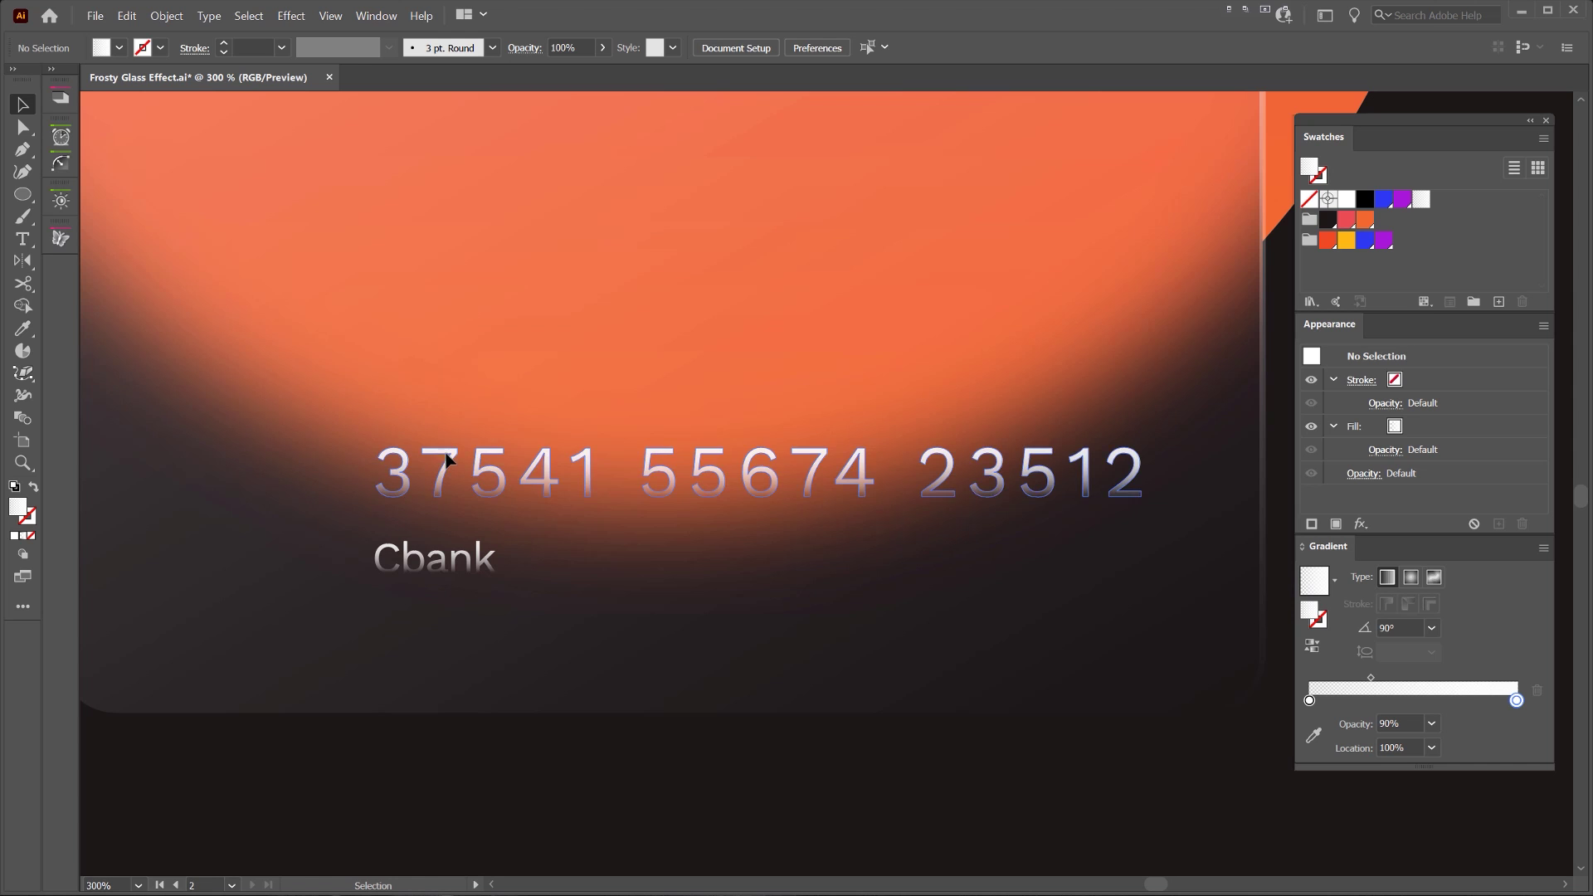
left_click(443, 463)
scroll(1133, 216, "down", 3)
left_click_drag(1133, 215, 1018, 339)
left_click(1225, 305)
left_click_drag(1224, 306, 1057, 496)
key("t")
left_click(1014, 483)
type("card")
key("Escape")
left_click_drag(1157, 427, 448, 419)
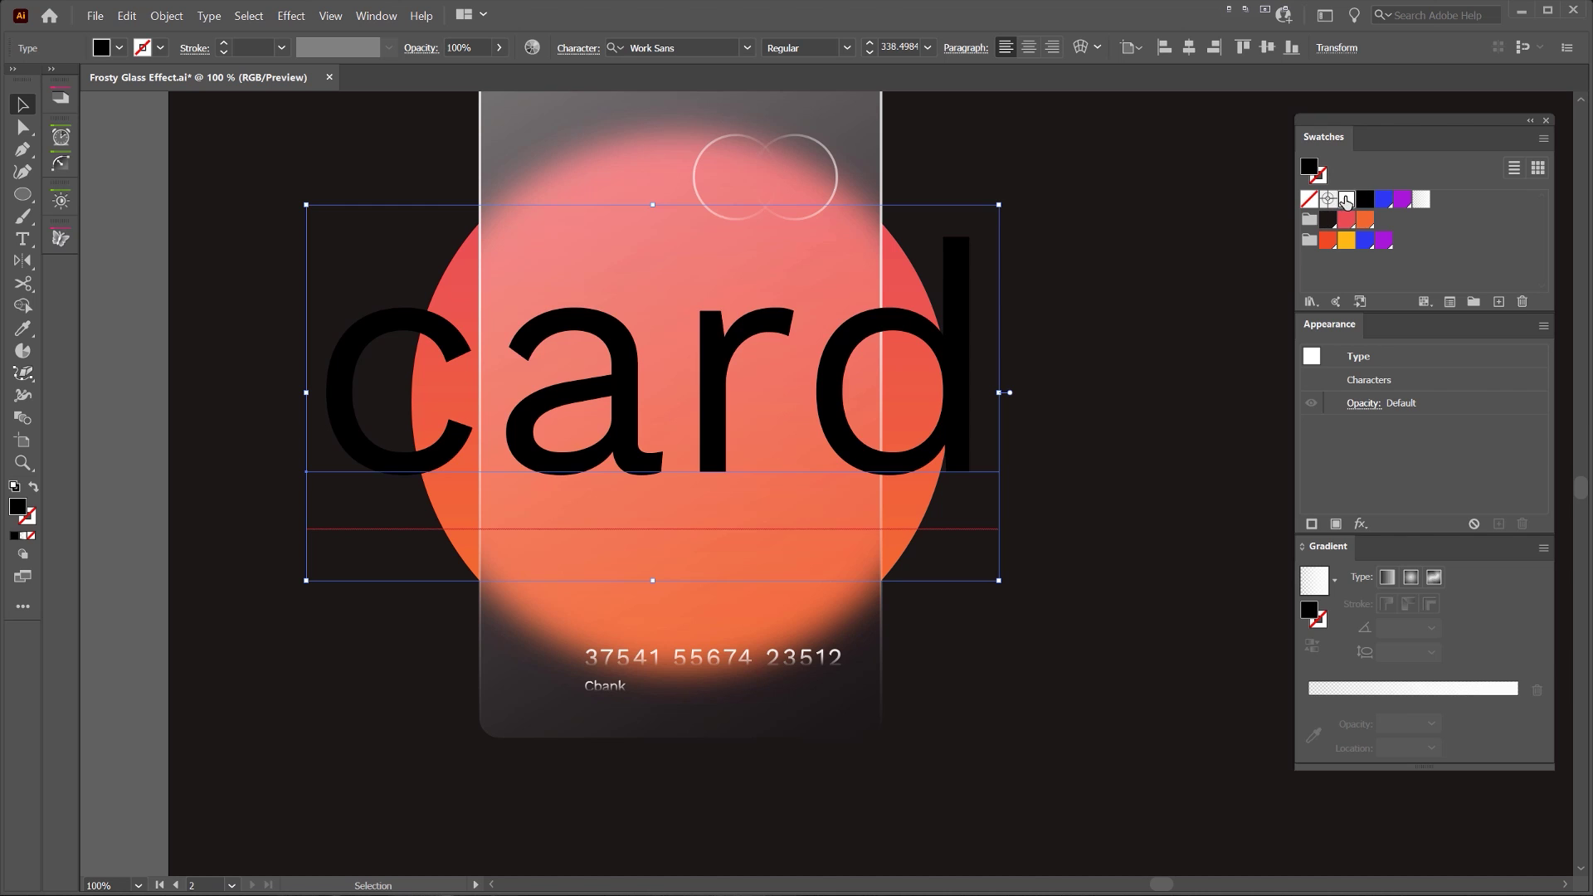
Fill the large "card" text with white and set its transparency blending mode to Overlay
left_click(1346, 199)
key("ctrl+shift+F10")
key("ctrl+shift+F10")
mouse_move(1162, 170)
left_mouse_down()
mouse_move(1085, 158)
mouse_move(1149, 188)
mouse_move(1134, 177)
left_mouse_up()
left_click(1073, 149)
left_click(1529, 120)
left_click(1063, 224)
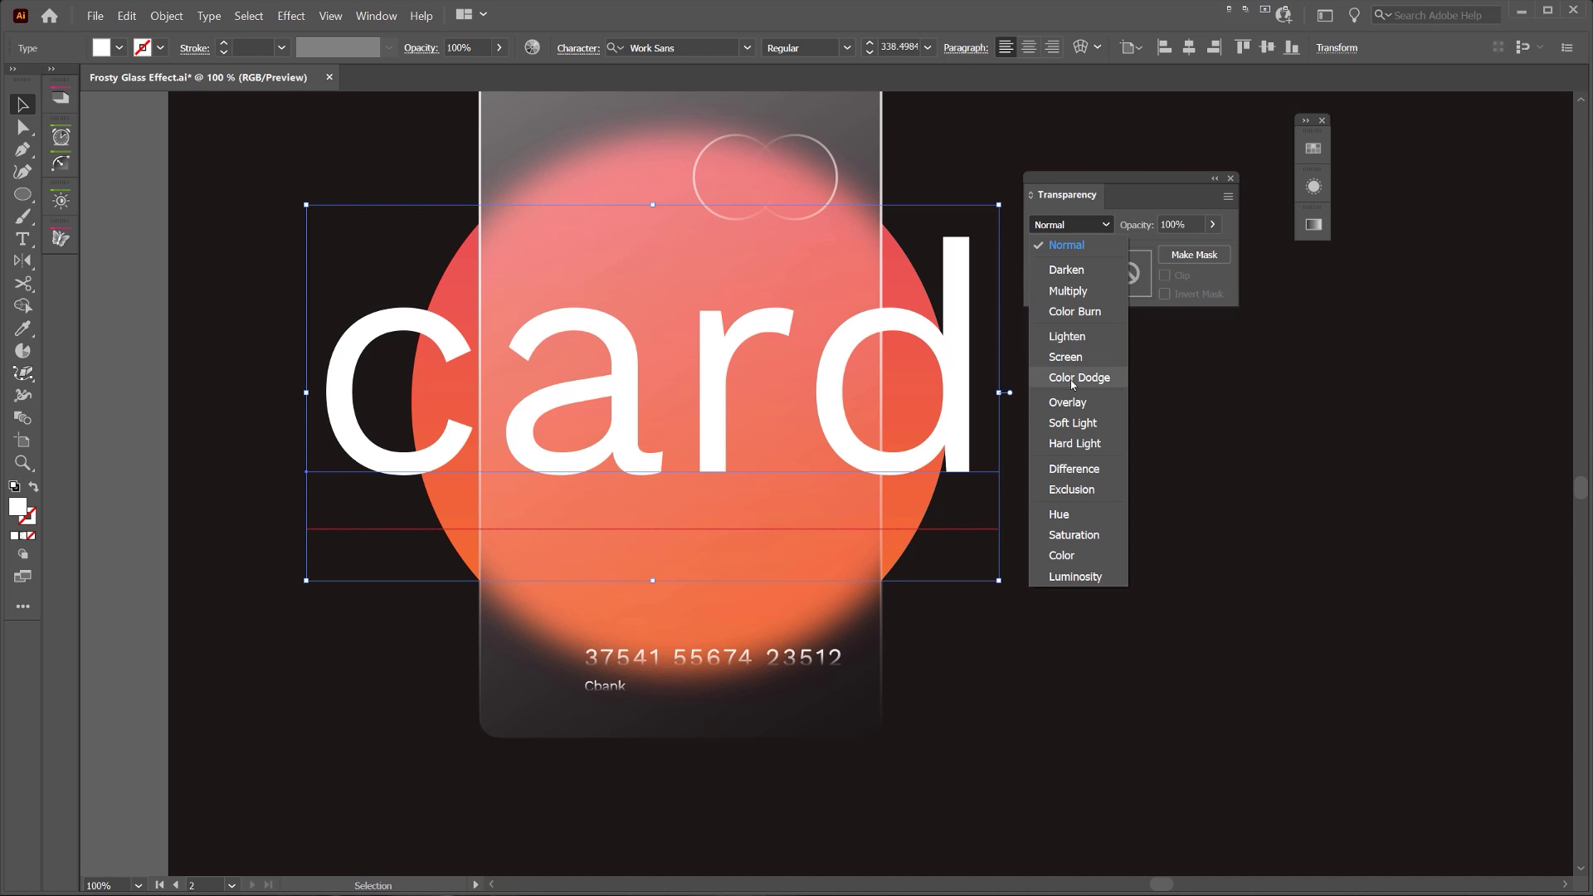
left_click(1106, 225)
left_click(1106, 225)
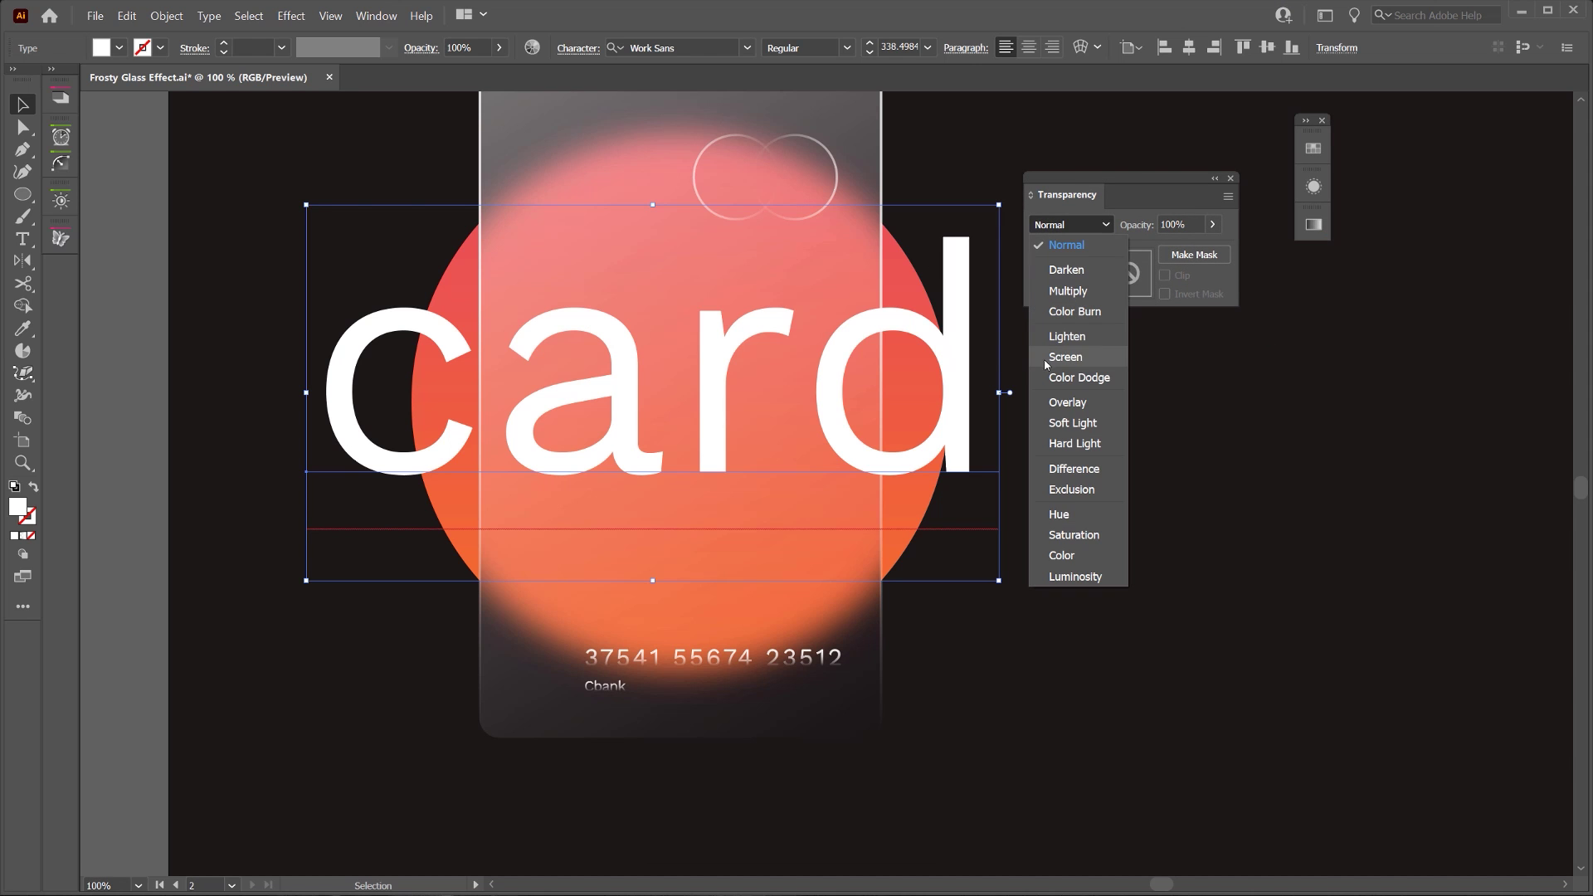
left_click(1067, 402)
Tighten the tracking of the "card" text and nudge it sideways to centre it over the glass card
left_click(1037, 383)
scroll(1037, 384, "down", 2)
left_click(983, 382)
key("shift+Right")
key("shift+Right")
key("shift+Right")
key("shift+Right")
key("alt+Left")
key("shift+Right")
key("shift+Left")
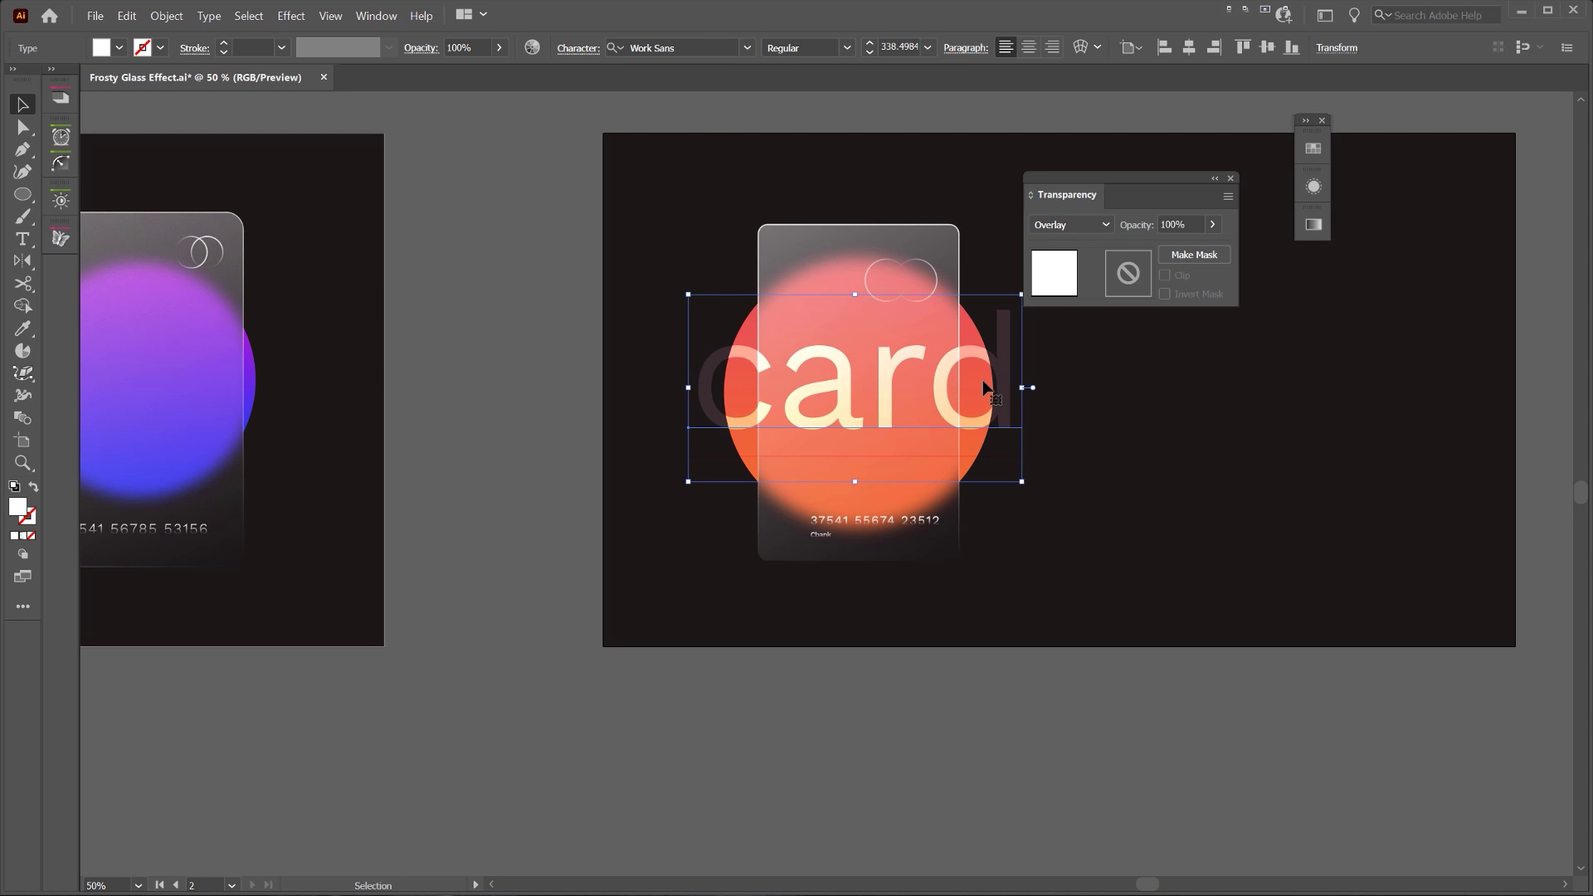
Unlock all objects and move the complete card artwork, including the circle and "card" text, to the middle of the artboard
left_click(1135, 446)
scroll(1135, 447, "down", 1)
left_click_drag(1201, 189, 1491, 412)
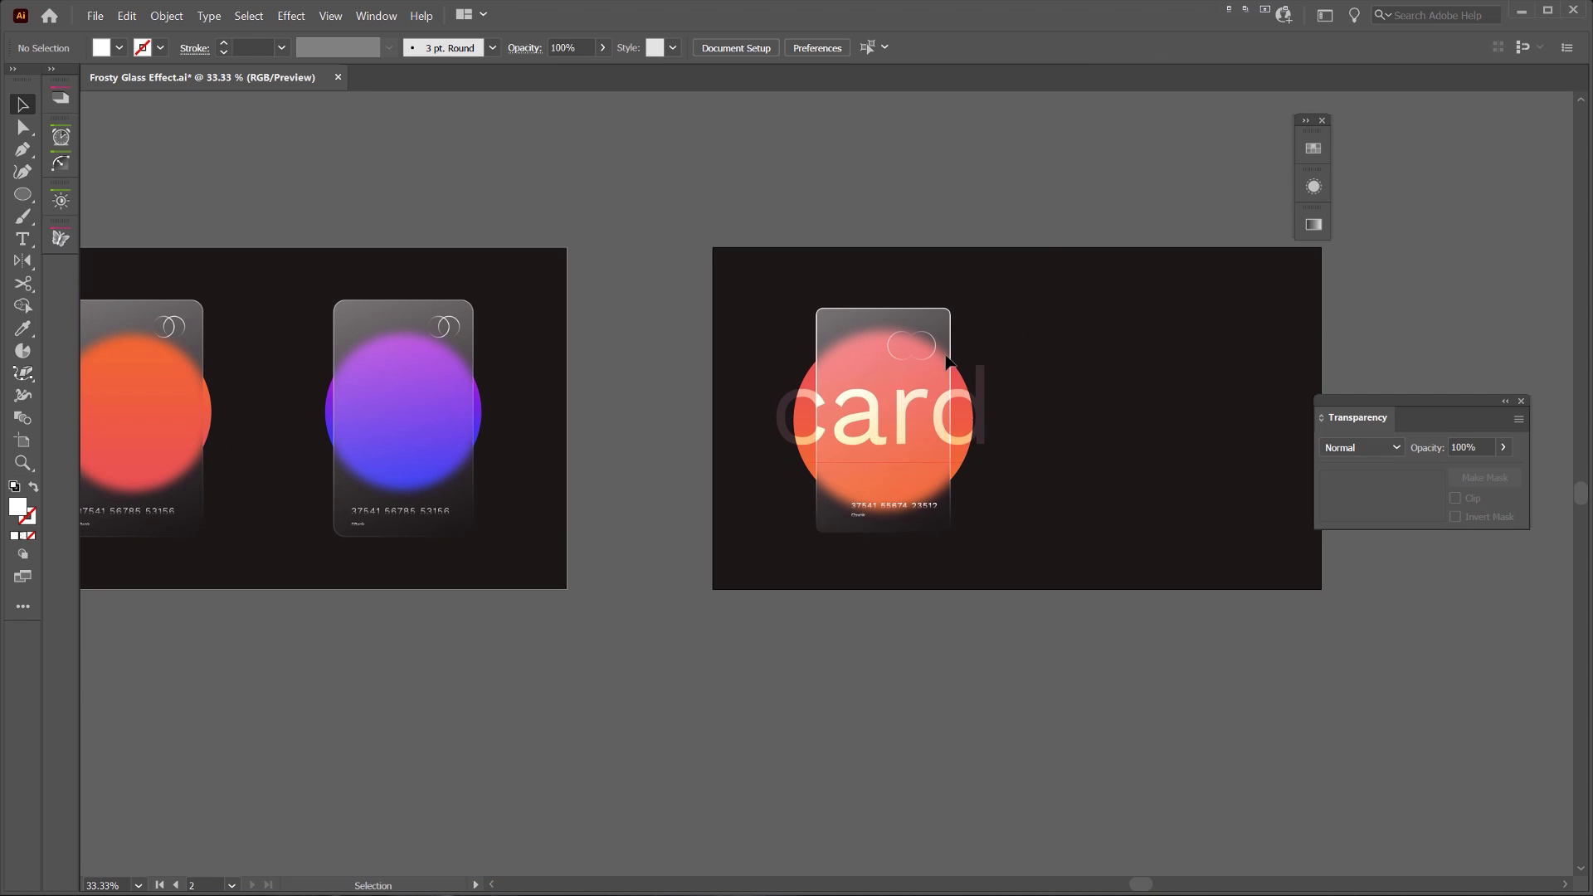
scroll(946, 362, "up", 2)
left_click_drag(1093, 191, 987, 240)
key("ctrl+alt+2")
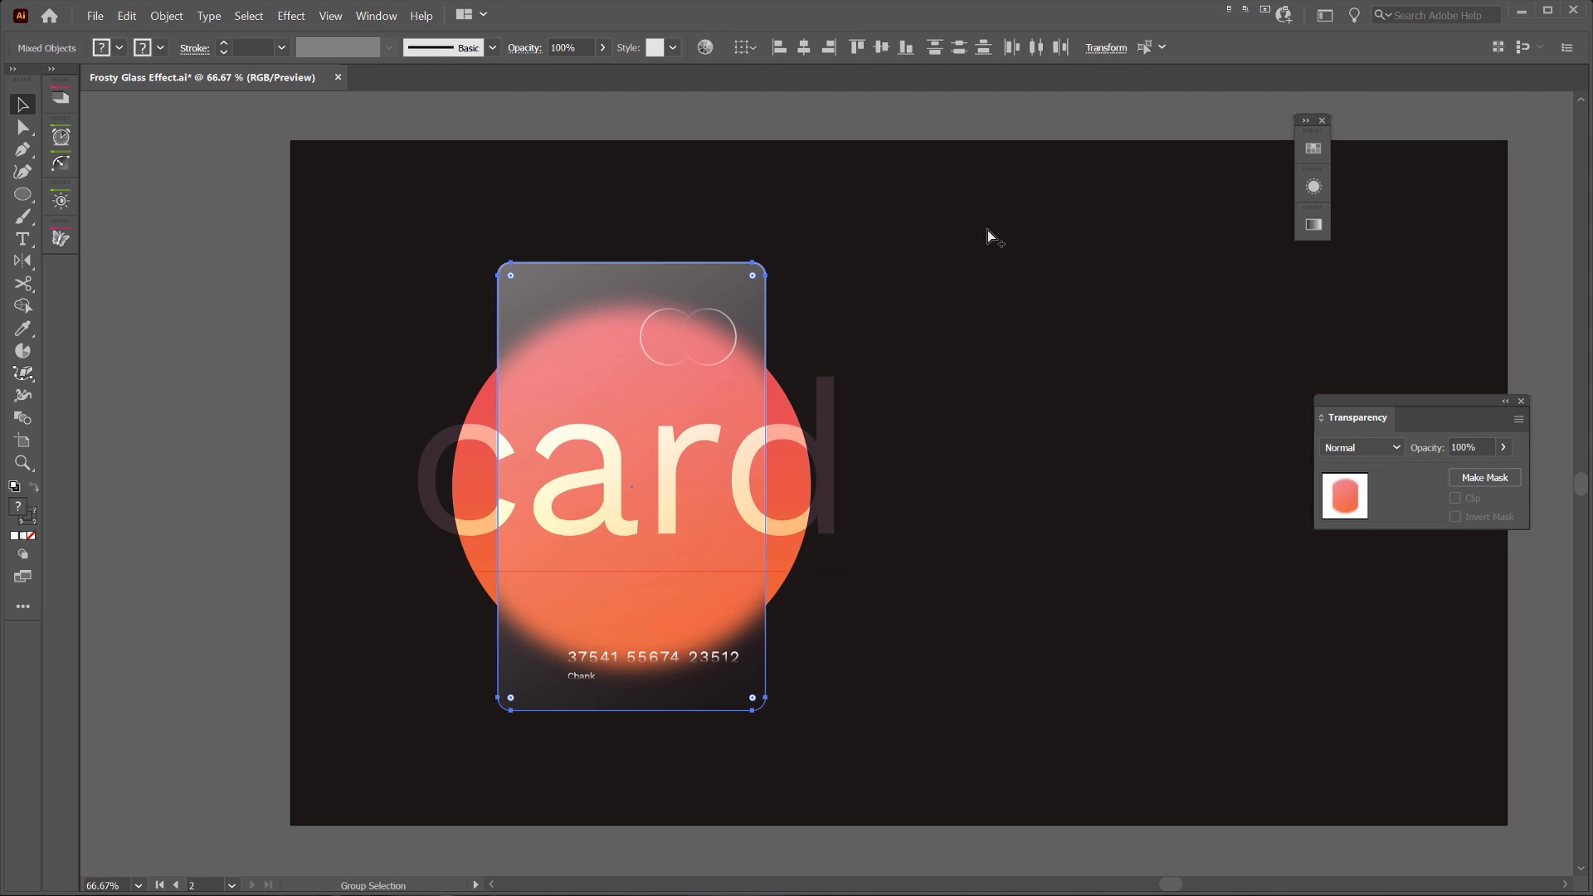
left_click_drag(608, 559, 871, 558)
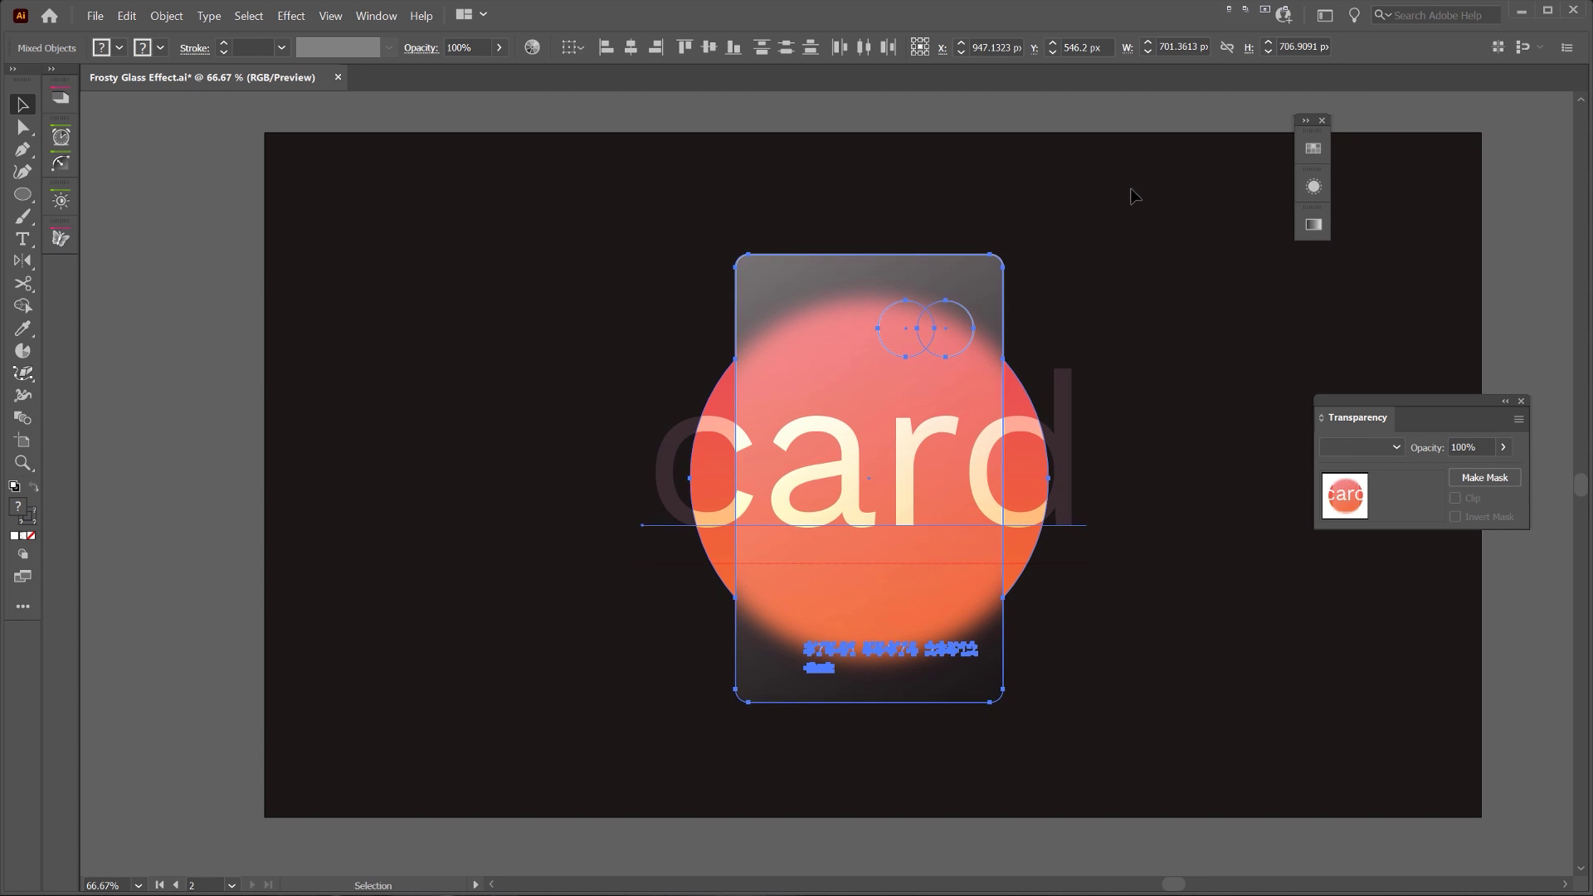
left_click(1137, 203)
left_click_drag(1148, 221, 1088, 230)
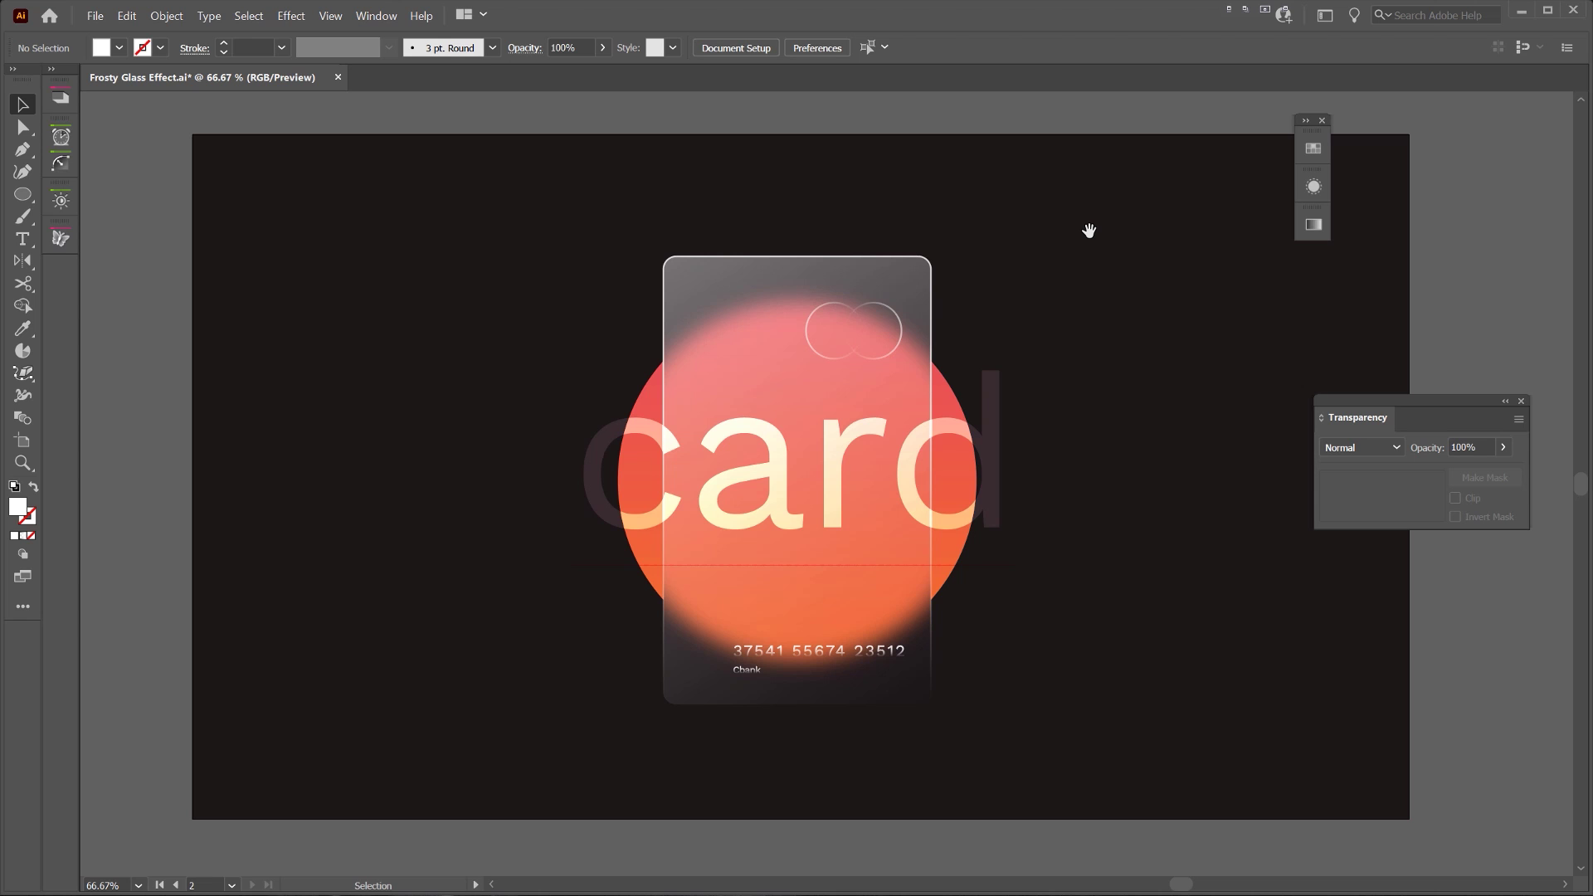
Inspect the centred card composition up close and at full artboard size
left_click_drag(1408, 400, 1437, 172)
key("ctrl+=")
left_click_drag(1232, 433, 1158, 406)
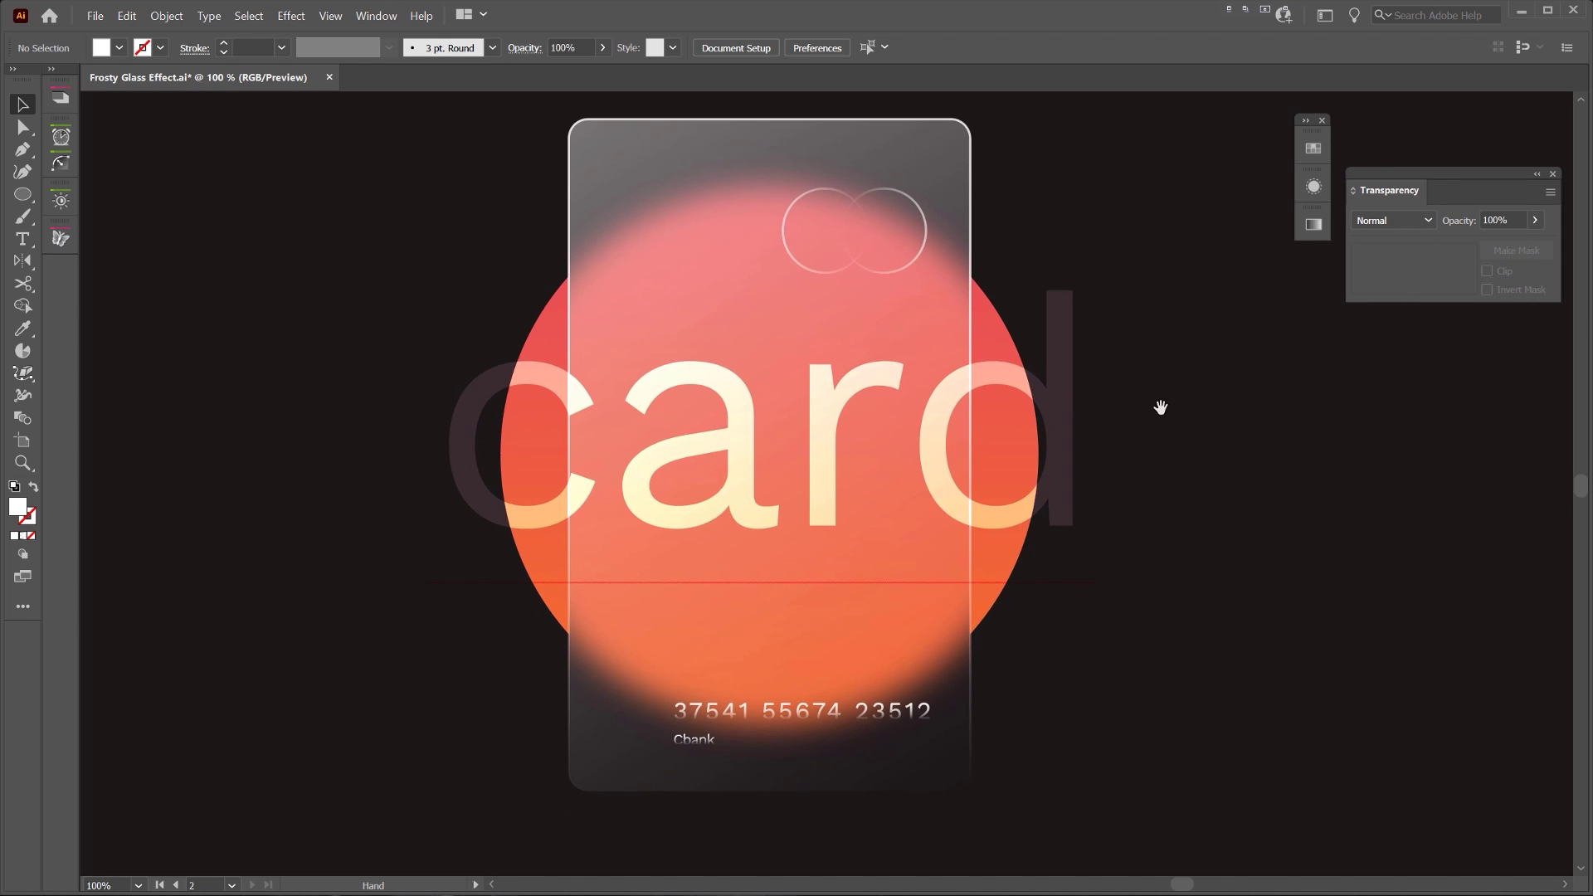
scroll(654, 286, "up", 1)
scroll(654, 286, "down", 2)
left_click_drag(989, 285, 992, 313)
left_click_drag(1418, 190, 1371, 368)
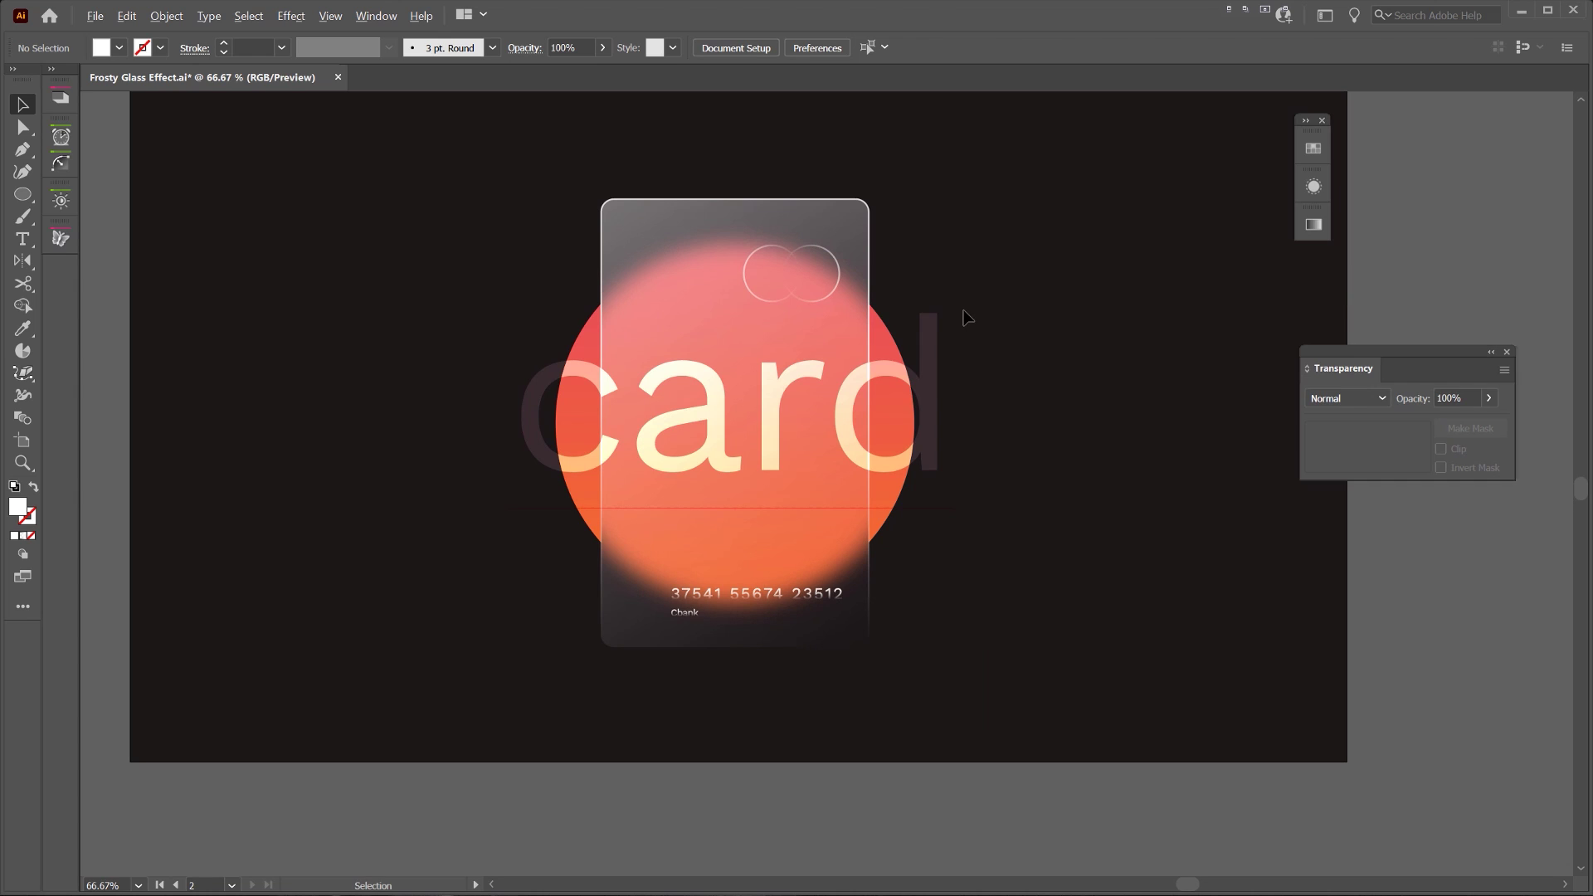
scroll(962, 321, "down", 1)
scroll(814, 260, "up", 1)
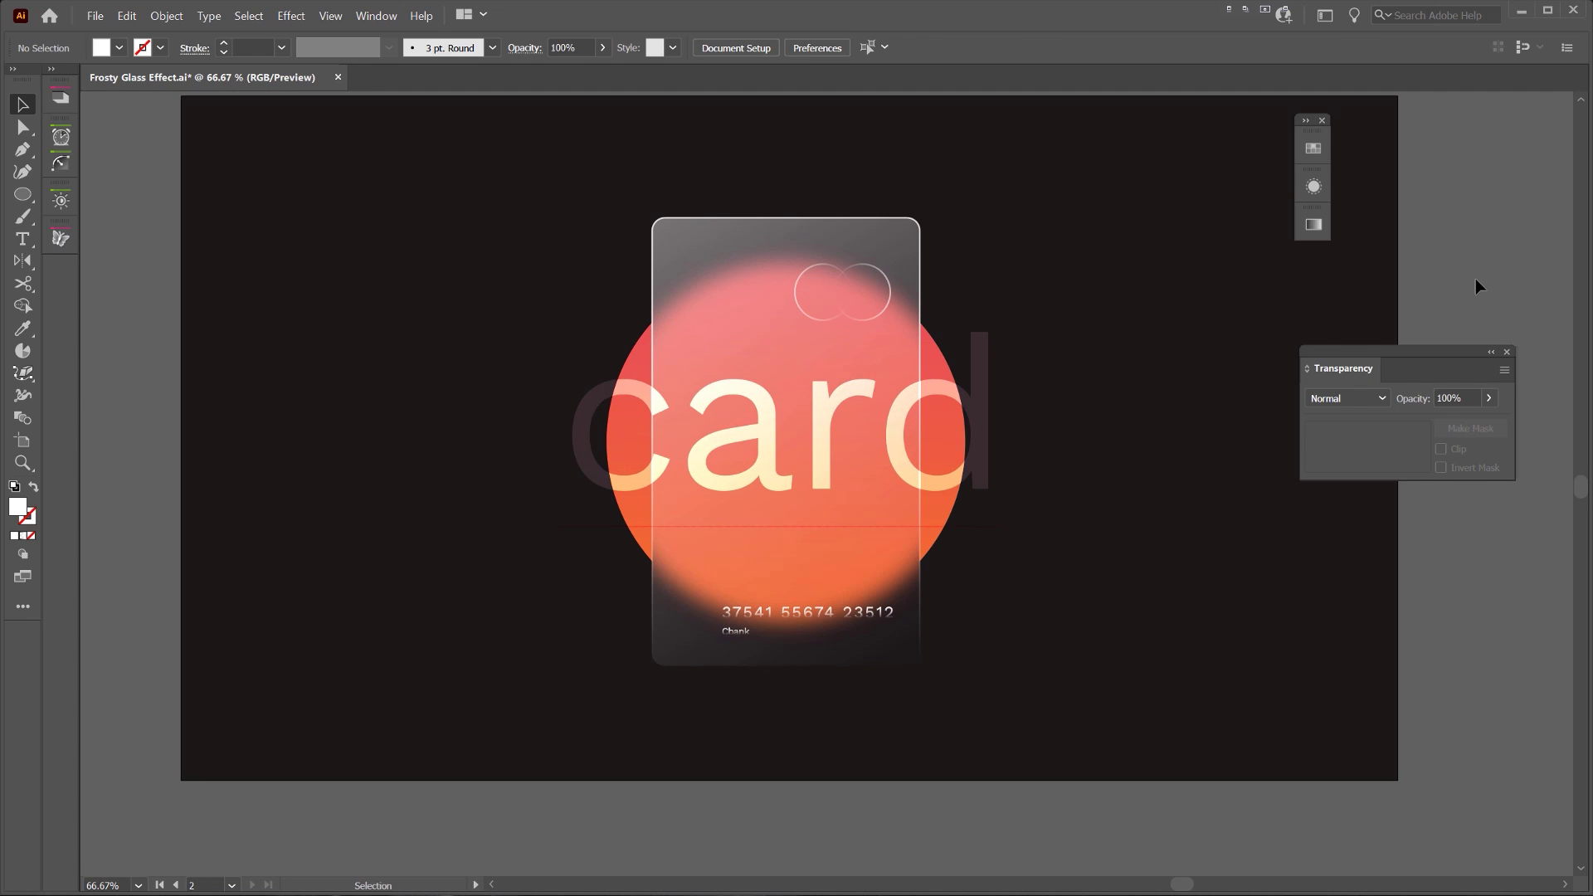
Apply the Grain texture effect to the card's frosted-glass rectangle
left_click(1305, 120)
left_click_drag(1384, 120, 1369, 117)
left_click_drag(1320, 316, 996, 291)
left_click(1533, 116)
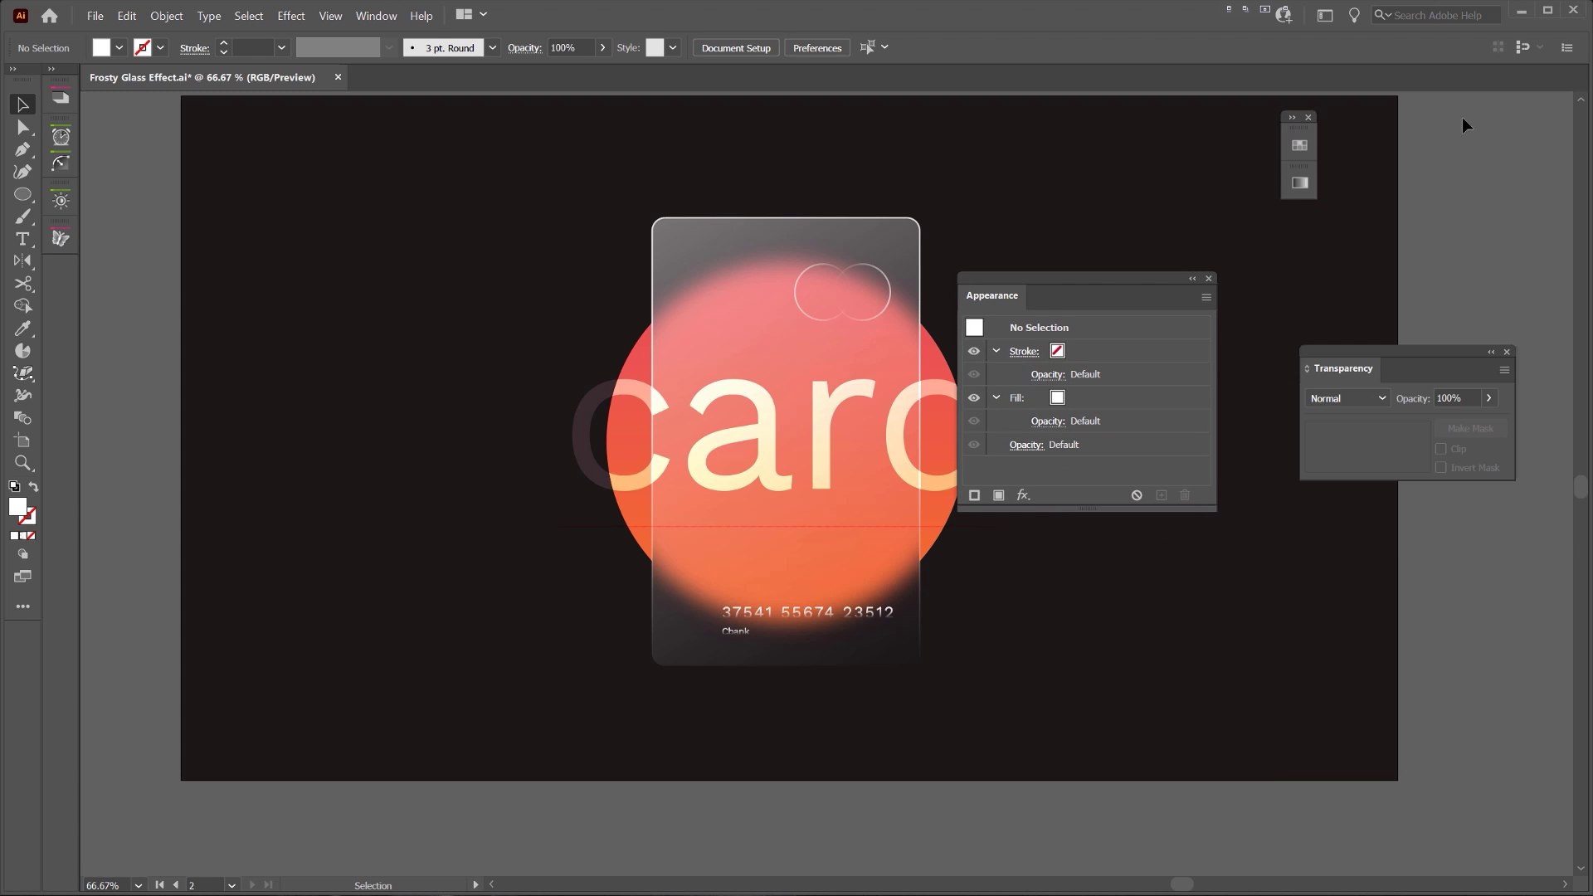
left_click_drag(1068, 281, 1144, 280)
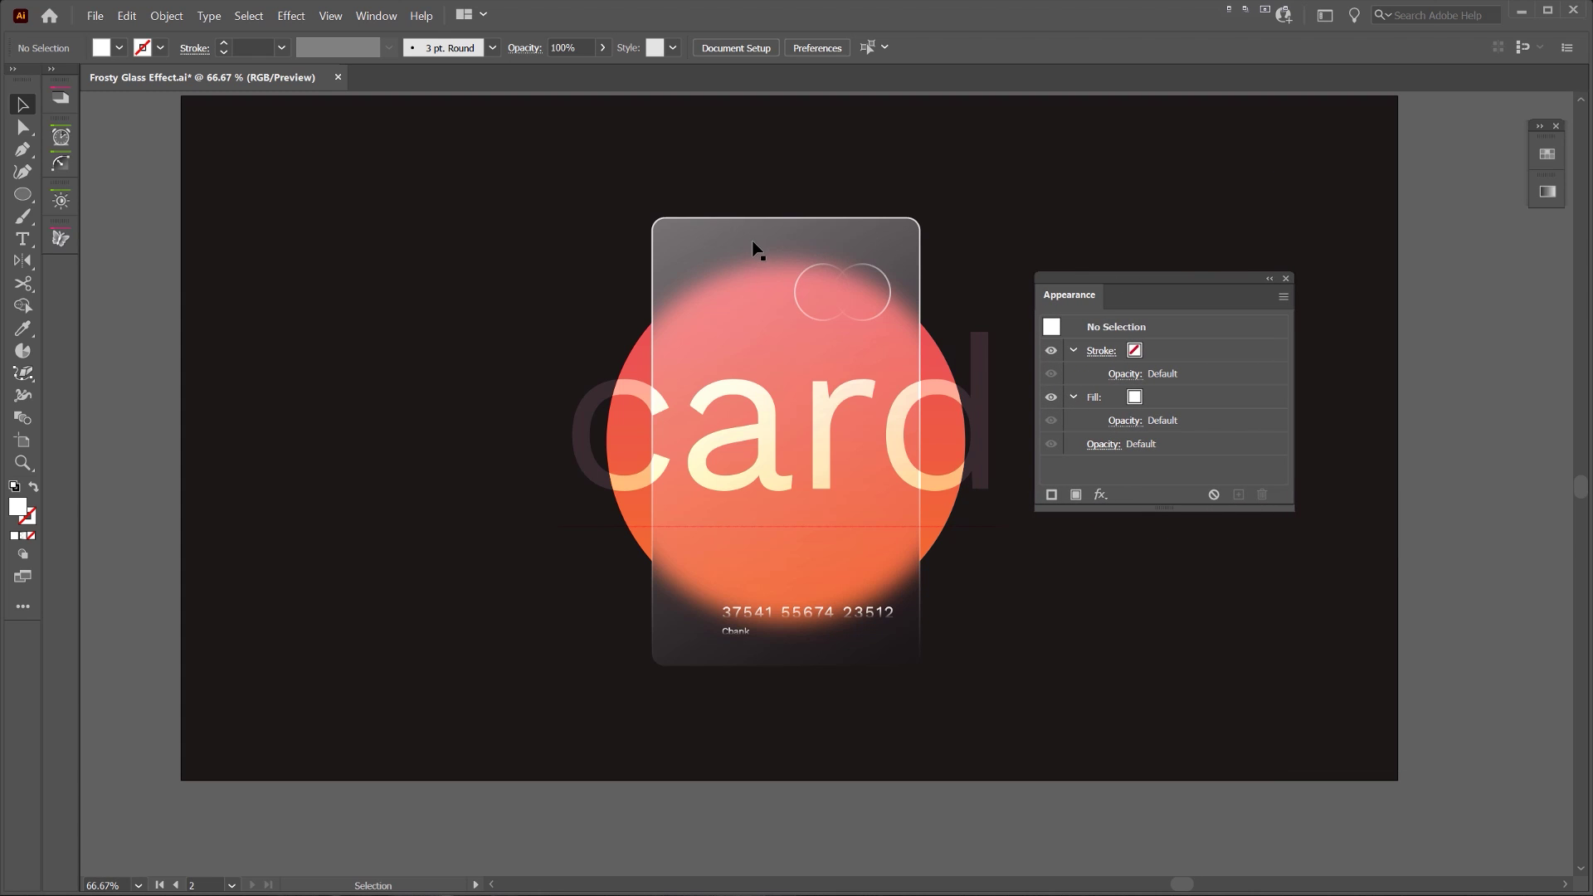
key("a")
left_click_drag(751, 245, 518, 251)
key("ctrl+z")
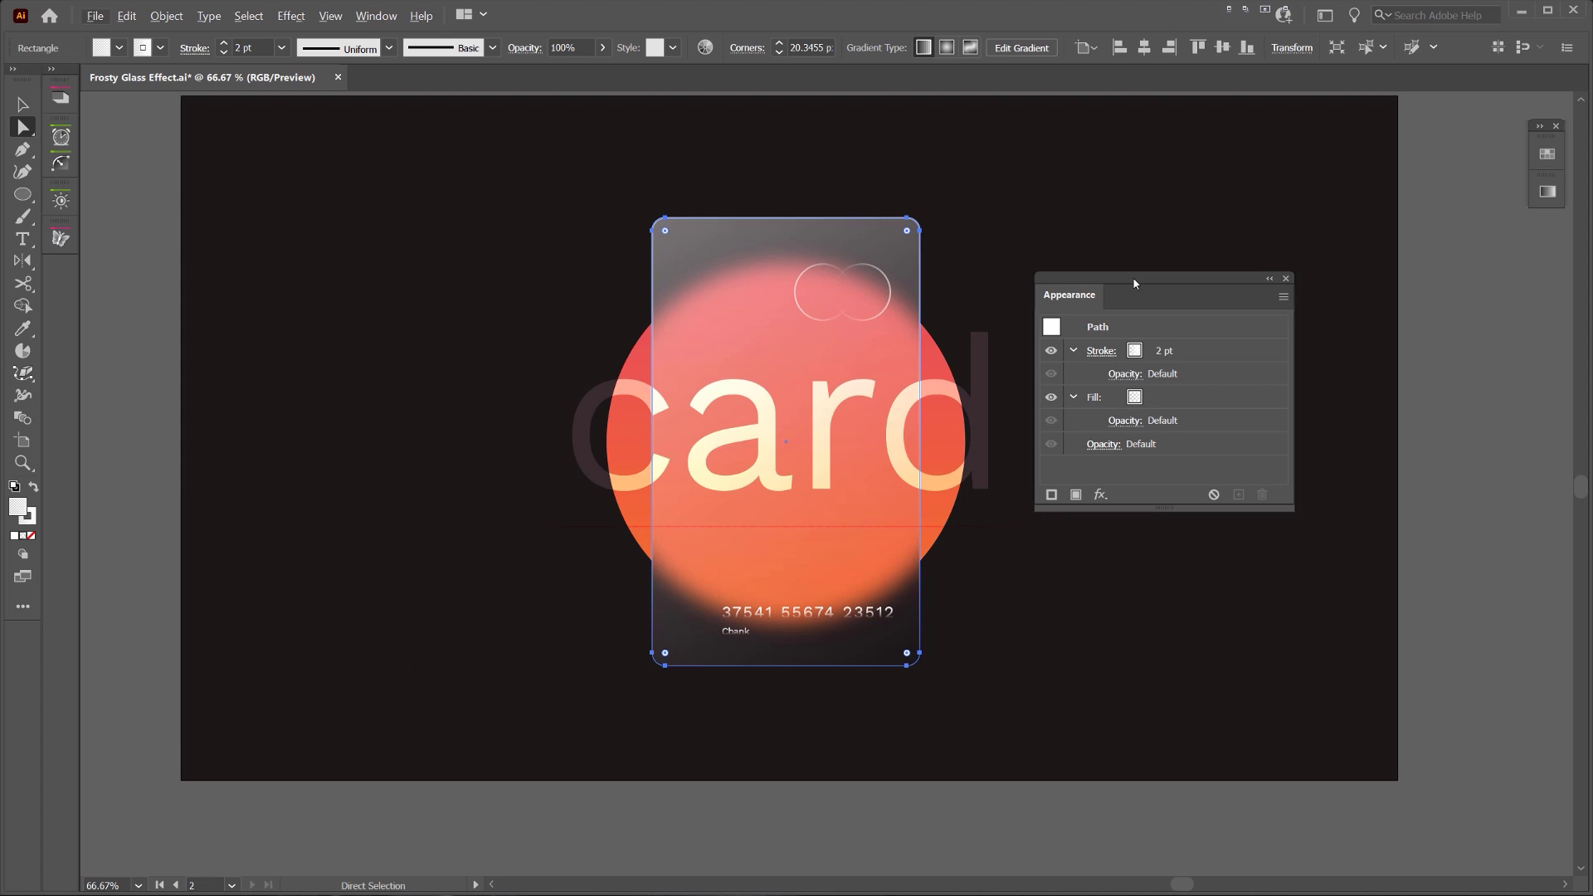
left_click(1097, 498)
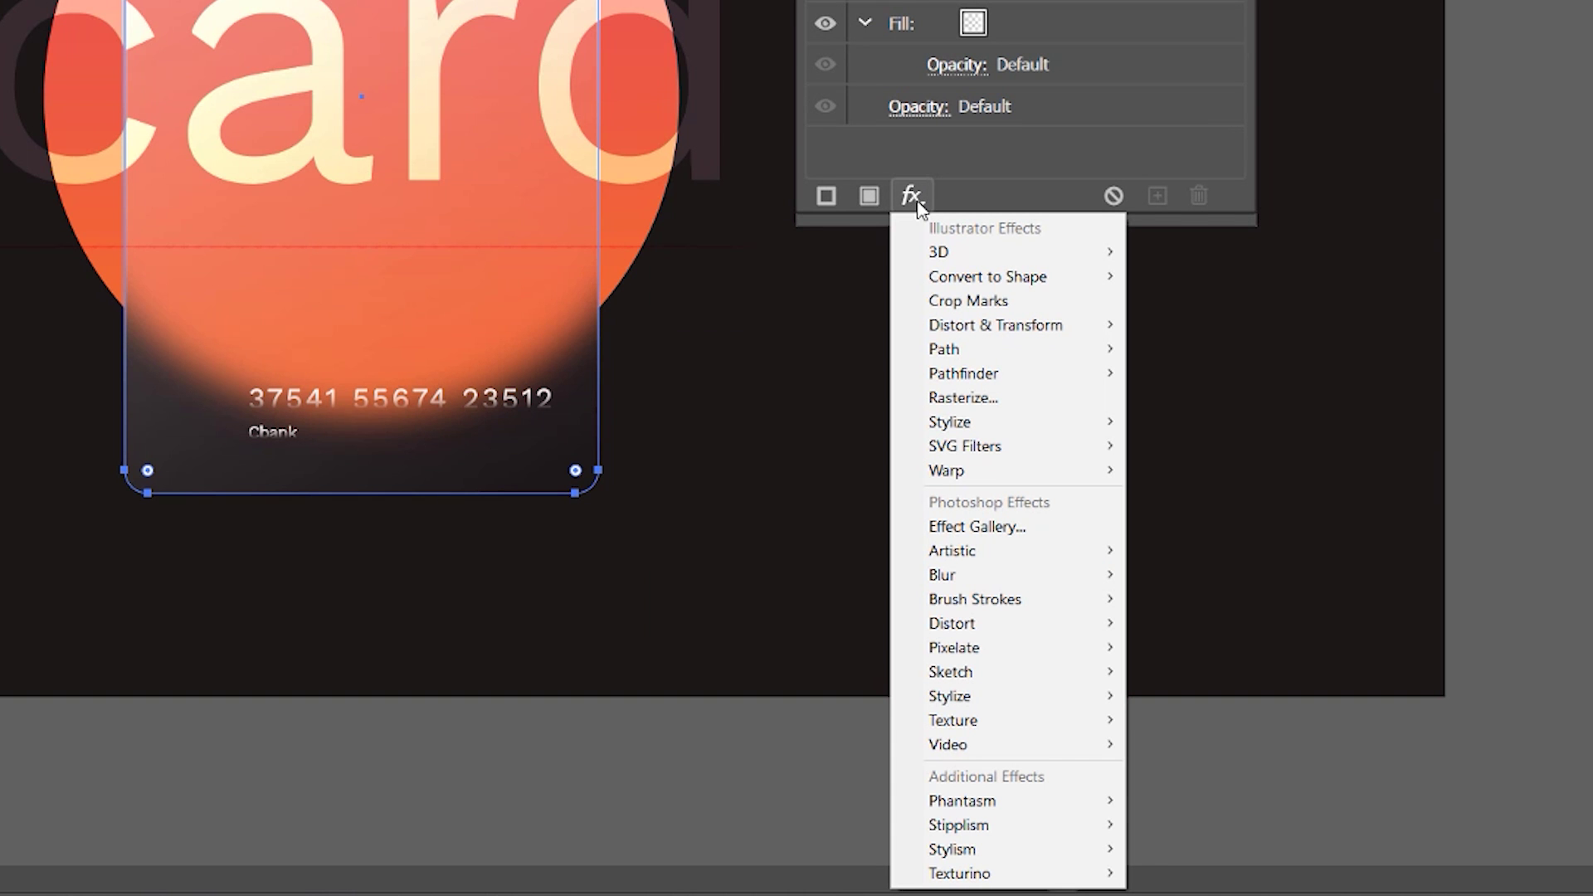
mouse_move(954, 721)
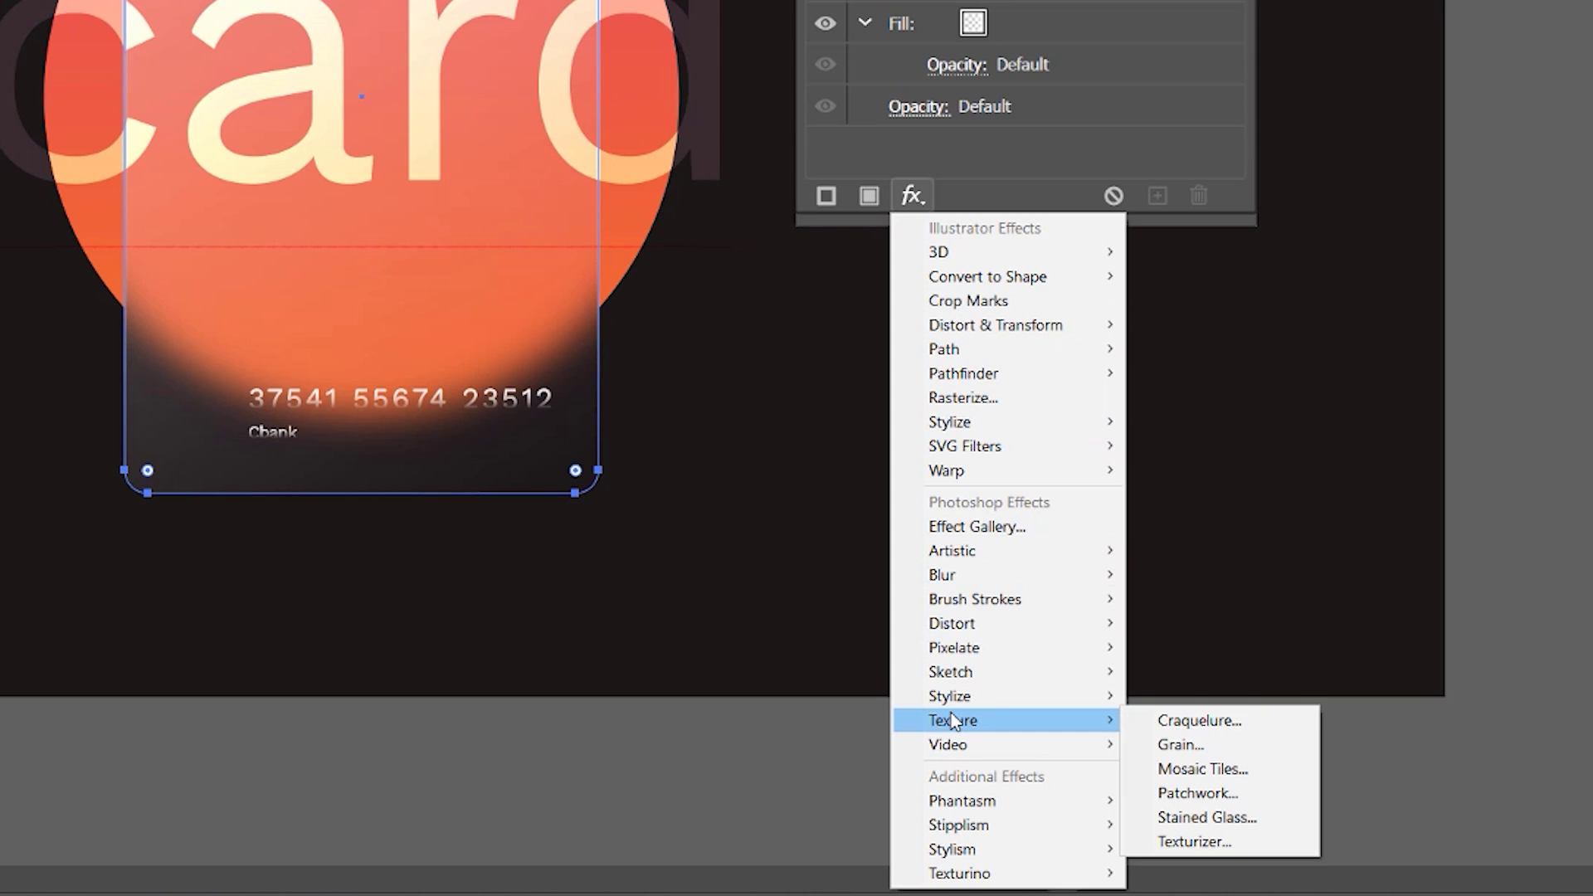
left_click(1188, 744)
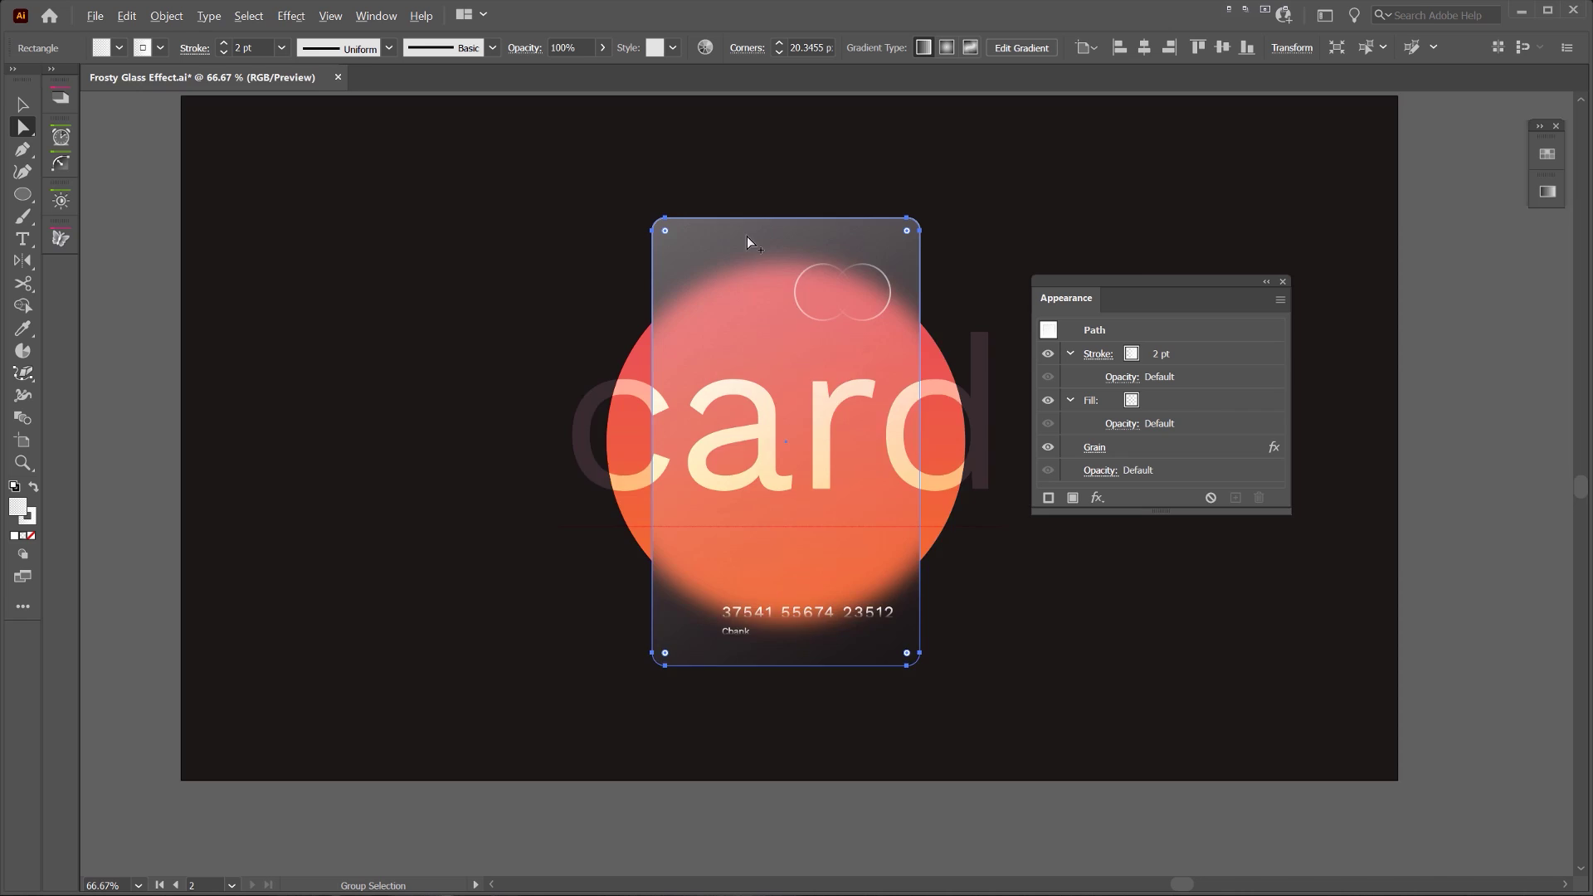
Examine the glass surface at high magnification with the Grain effect hidden and shown
scroll(747, 235, "up", 5)
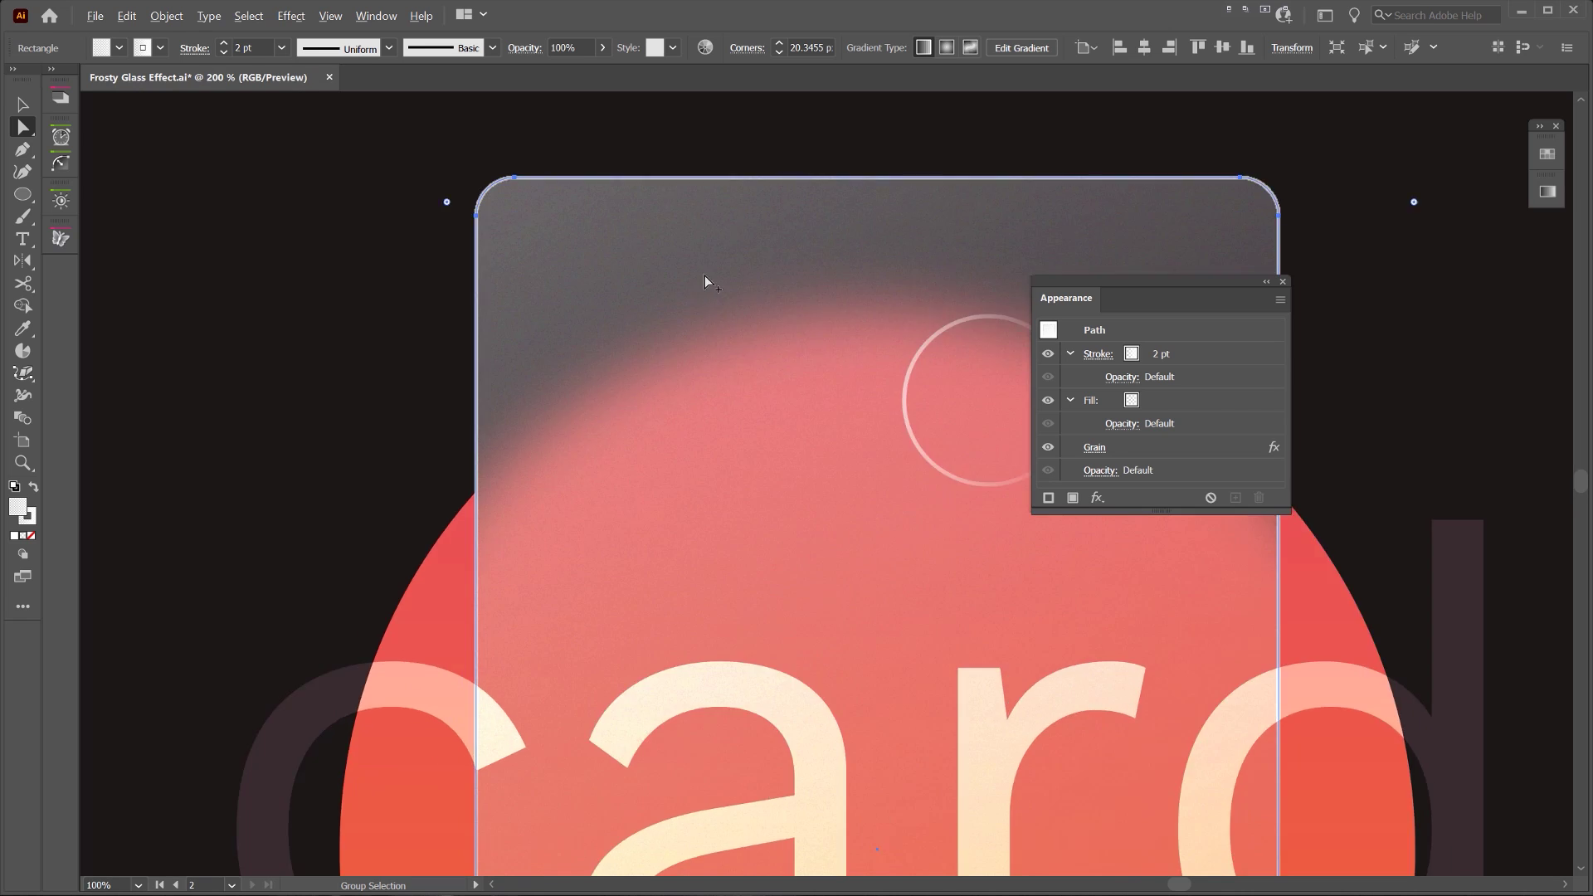
scroll(697, 292, "up", 4)
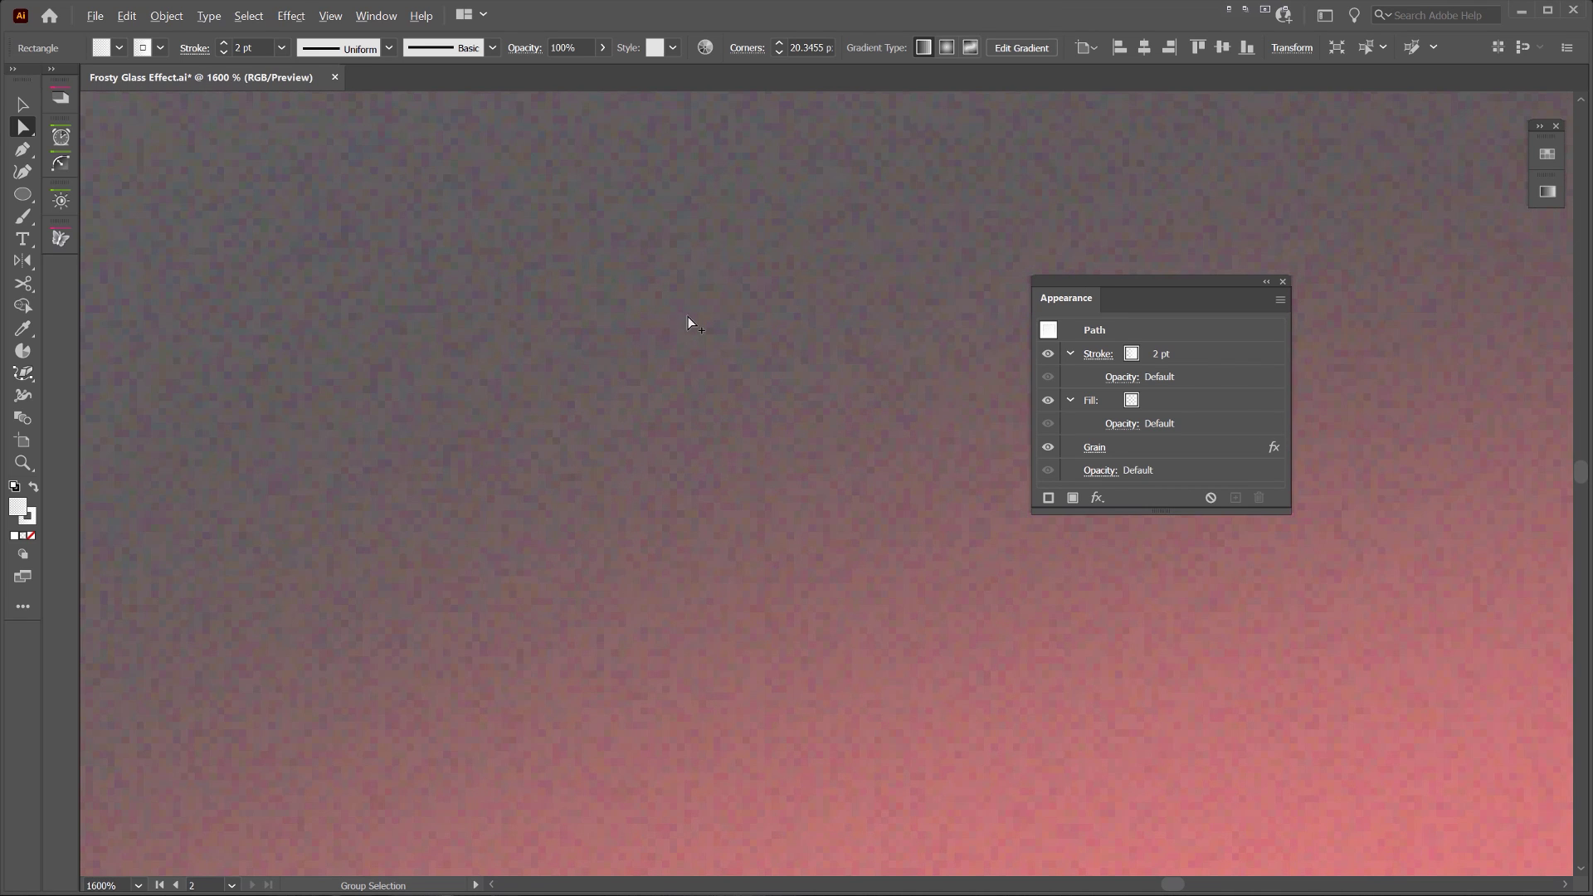
left_click_drag(1149, 283, 1330, 329)
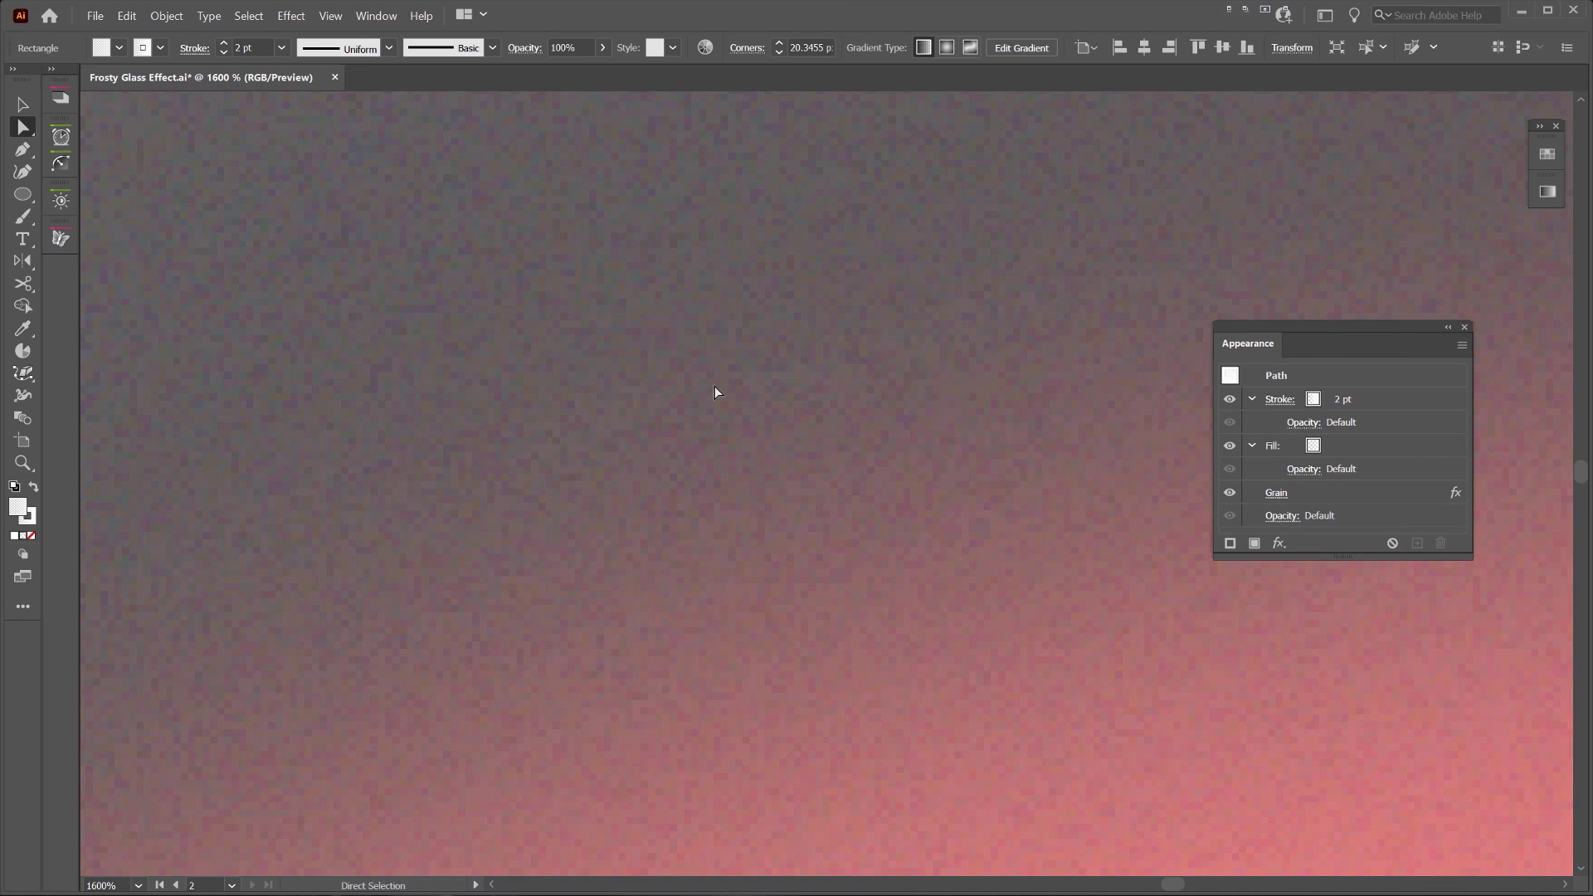
left_click(1228, 494)
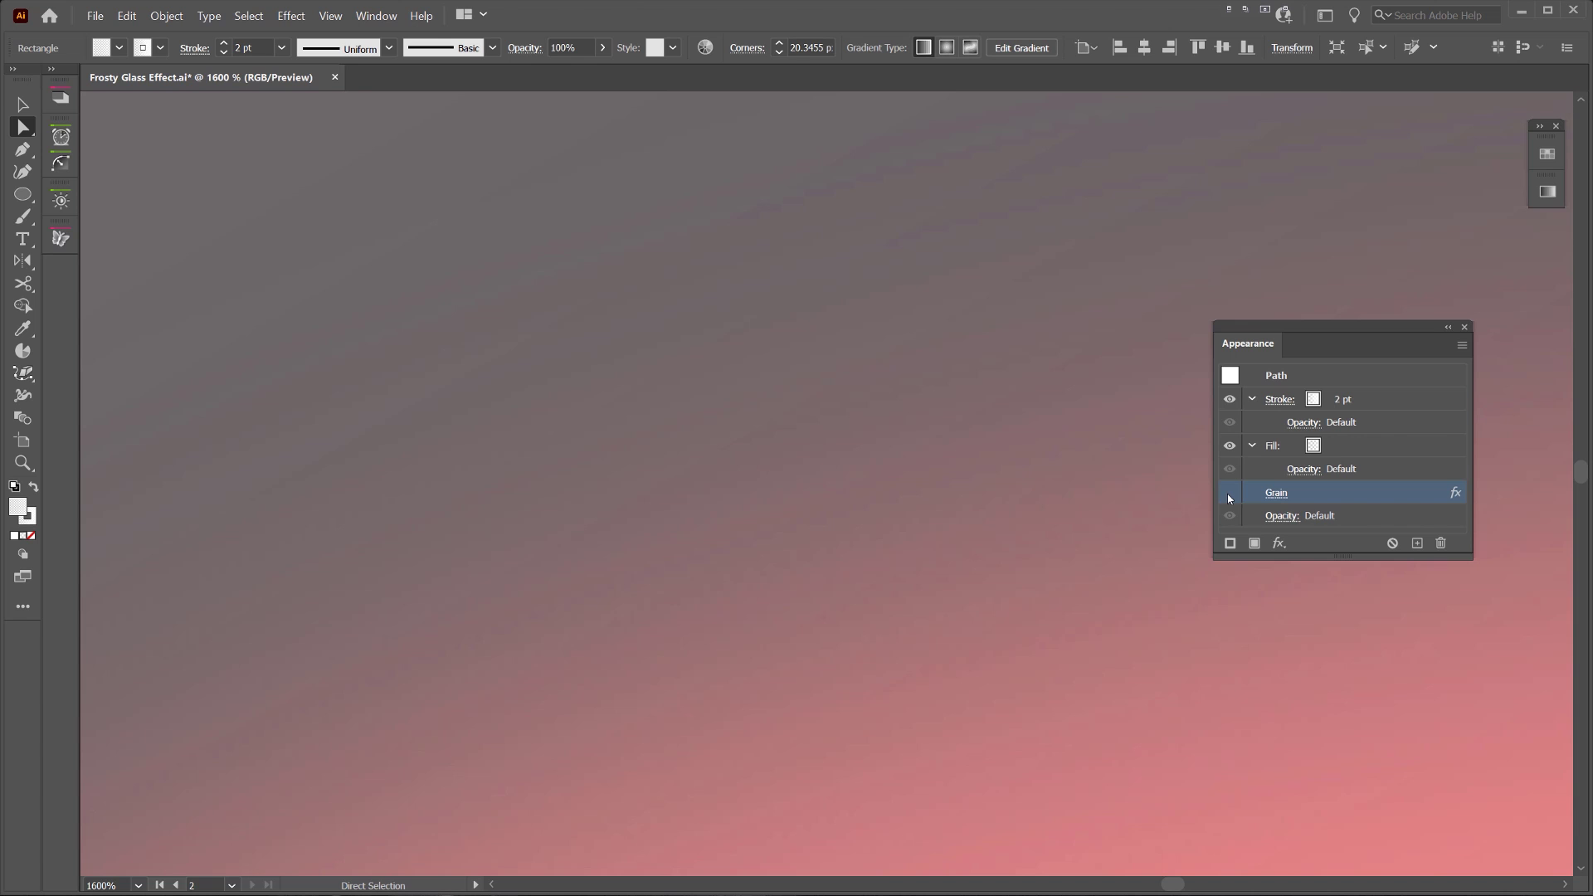
left_click(1228, 493)
Compare the glass card with and without the Grain effect, from its upper corner out to the whole card
scroll(861, 506, "down", 6)
left_click_drag(1156, 490, 1096, 369)
left_click(1230, 492)
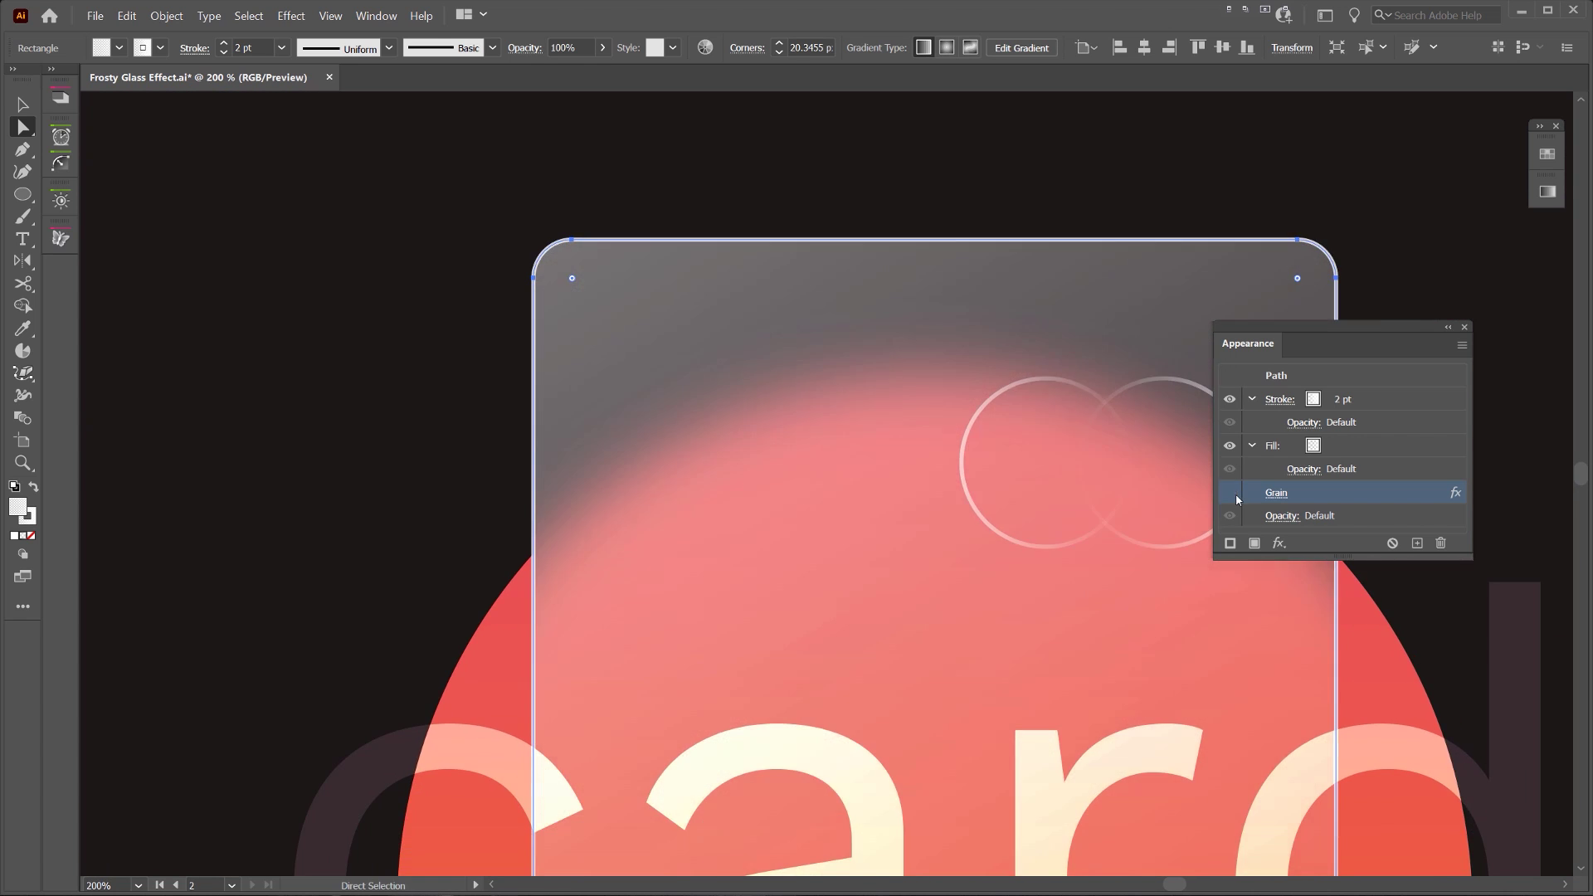
scroll(1094, 500, "down", 2)
left_click_drag(1047, 483, 905, 404)
scroll(780, 319, "up", 4)
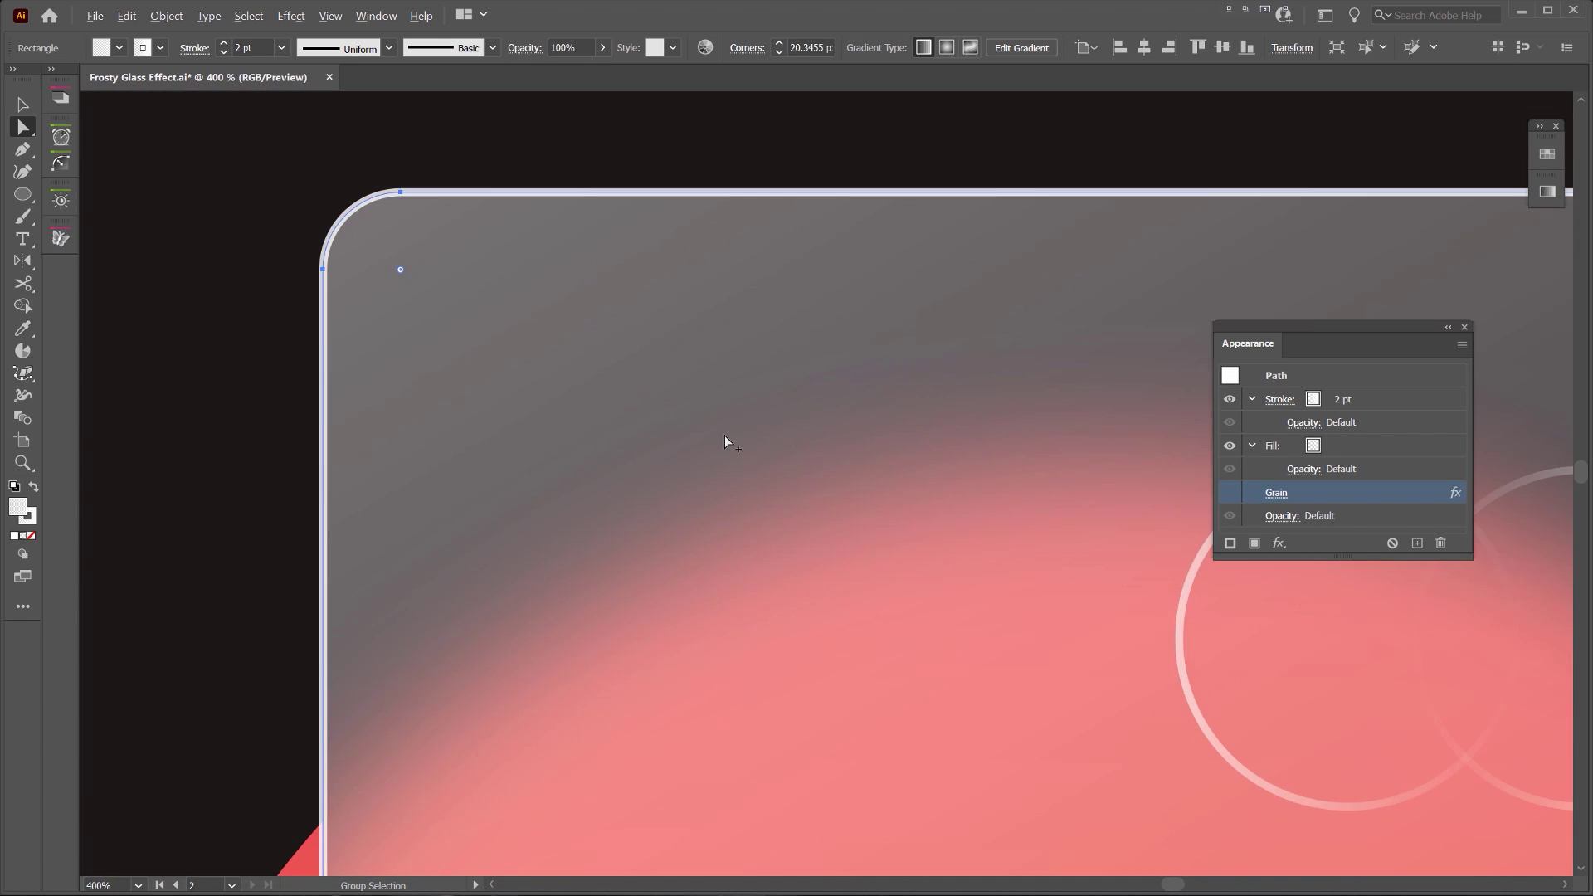
scroll(724, 435, "up", 3)
left_click(1230, 493)
scroll(898, 451, "down", 5)
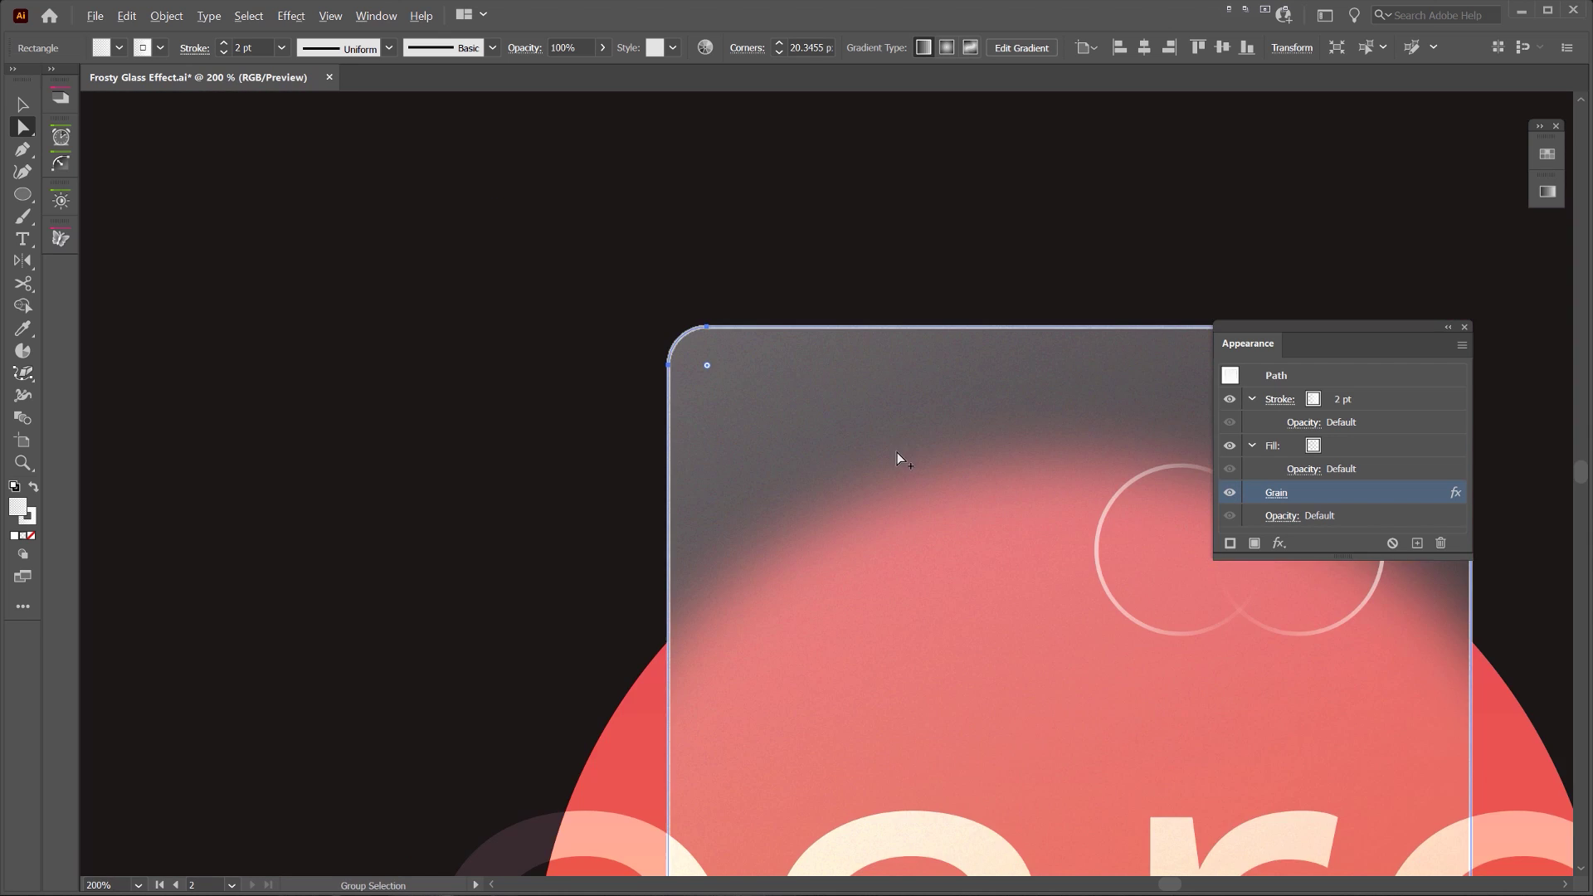
left_click_drag(947, 498, 922, 460)
scroll(900, 332, "down", 3)
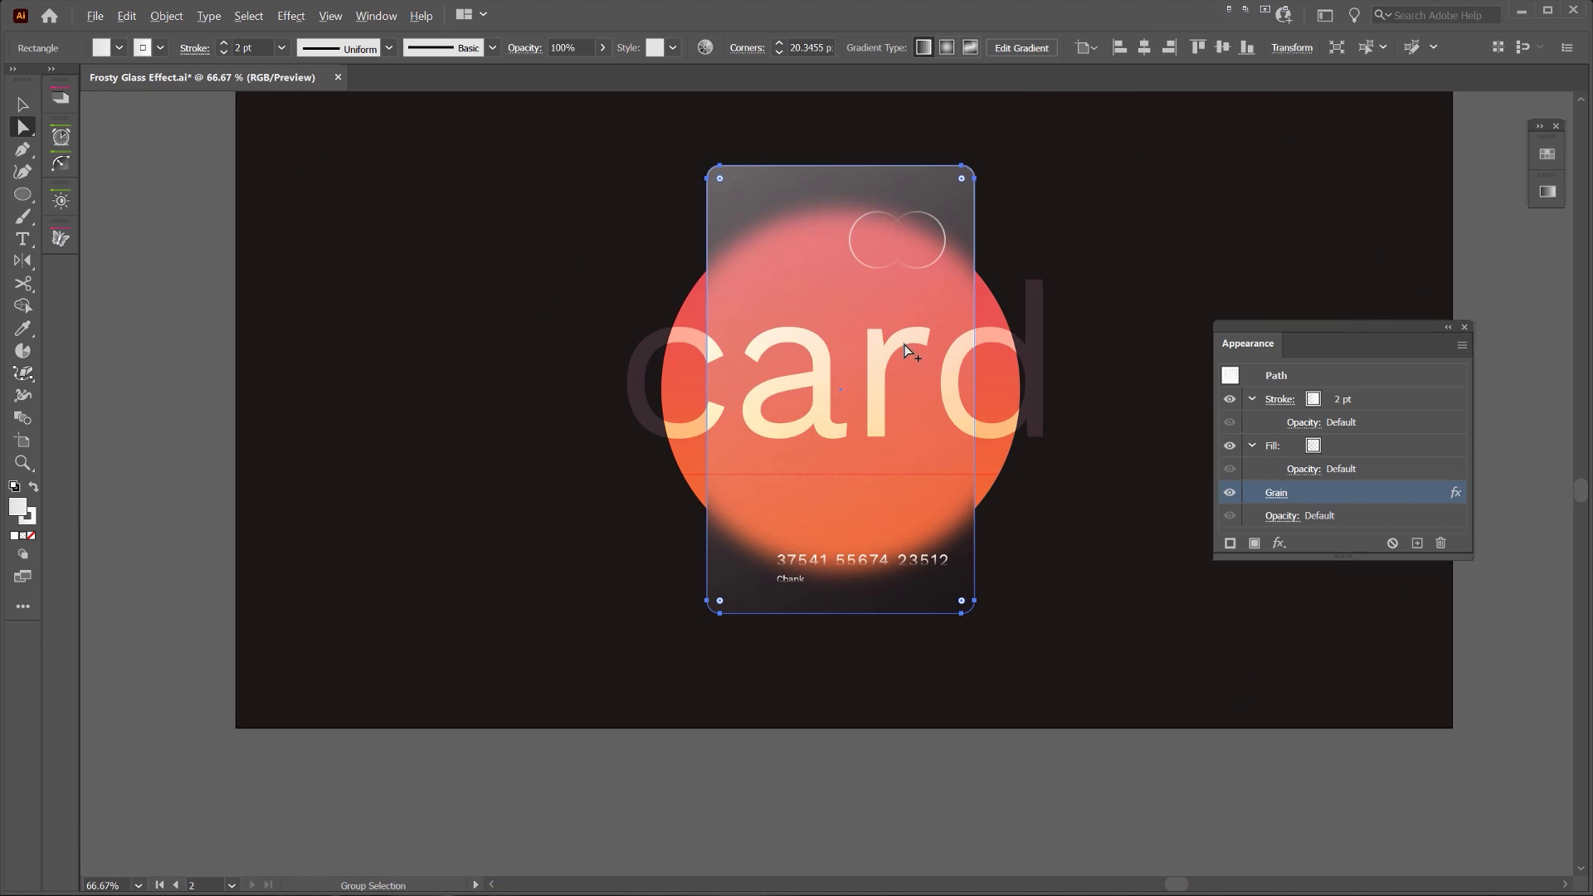
left_click(1229, 493)
left_click(1229, 493)
Deselect the glass rectangle and review the whole card composition on the artboard
left_click_drag(1036, 235, 995, 262)
left_click_drag(1402, 324, 1591, 499)
scroll(872, 174, "up", 1)
left_click(1129, 259)
left_click_drag(1161, 282, 1080, 297)
scroll(1195, 224, "down", 1)
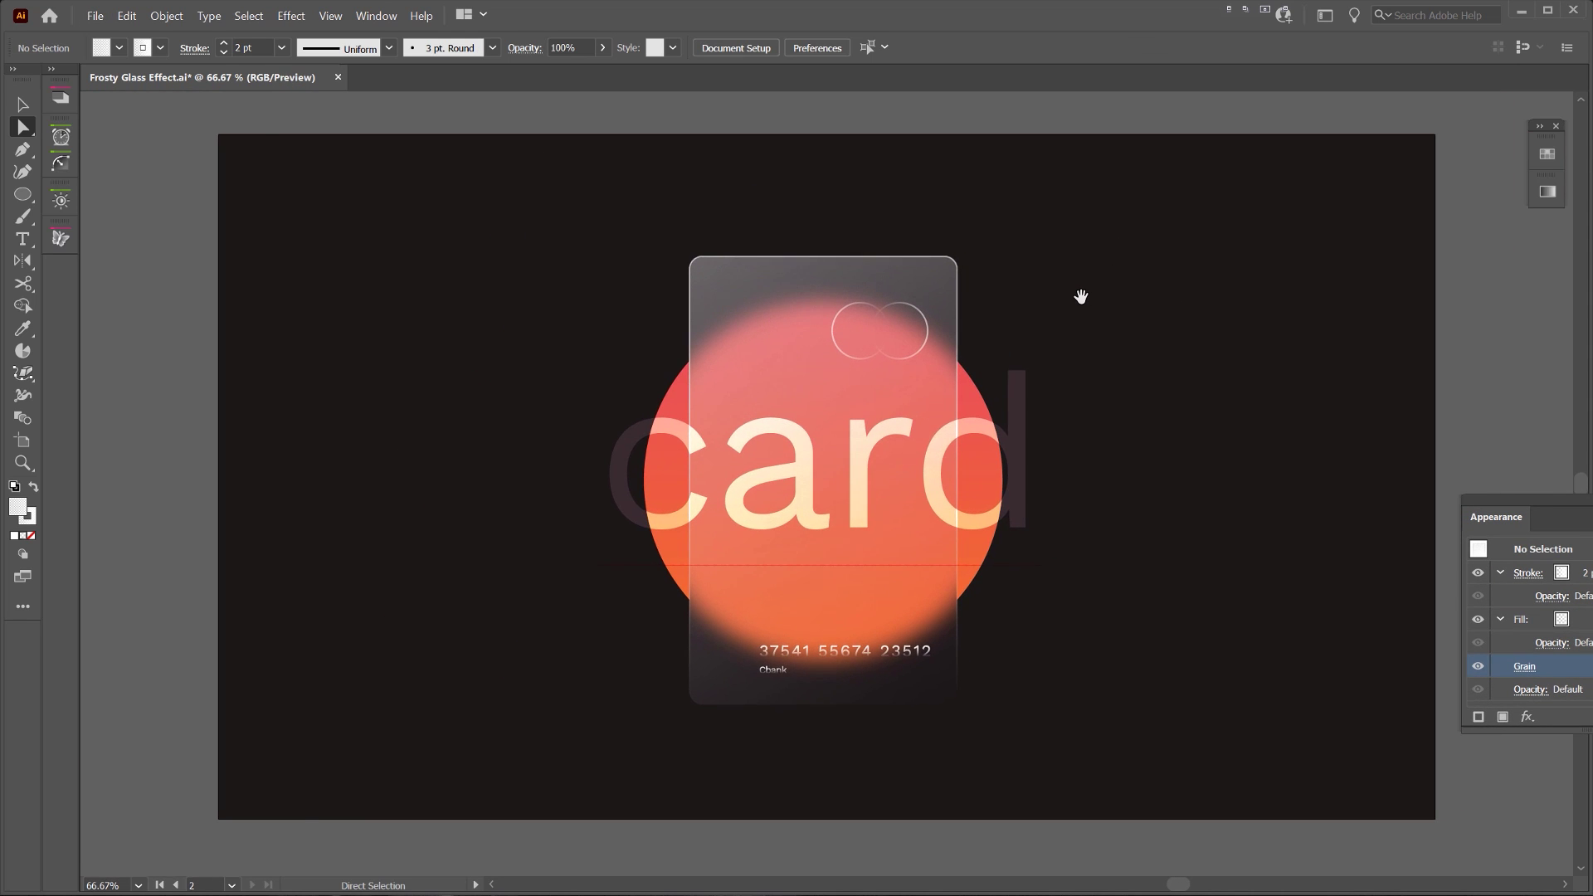
scroll(1330, 313, "left", 8)
scroll(1416, 338, "right", 11)
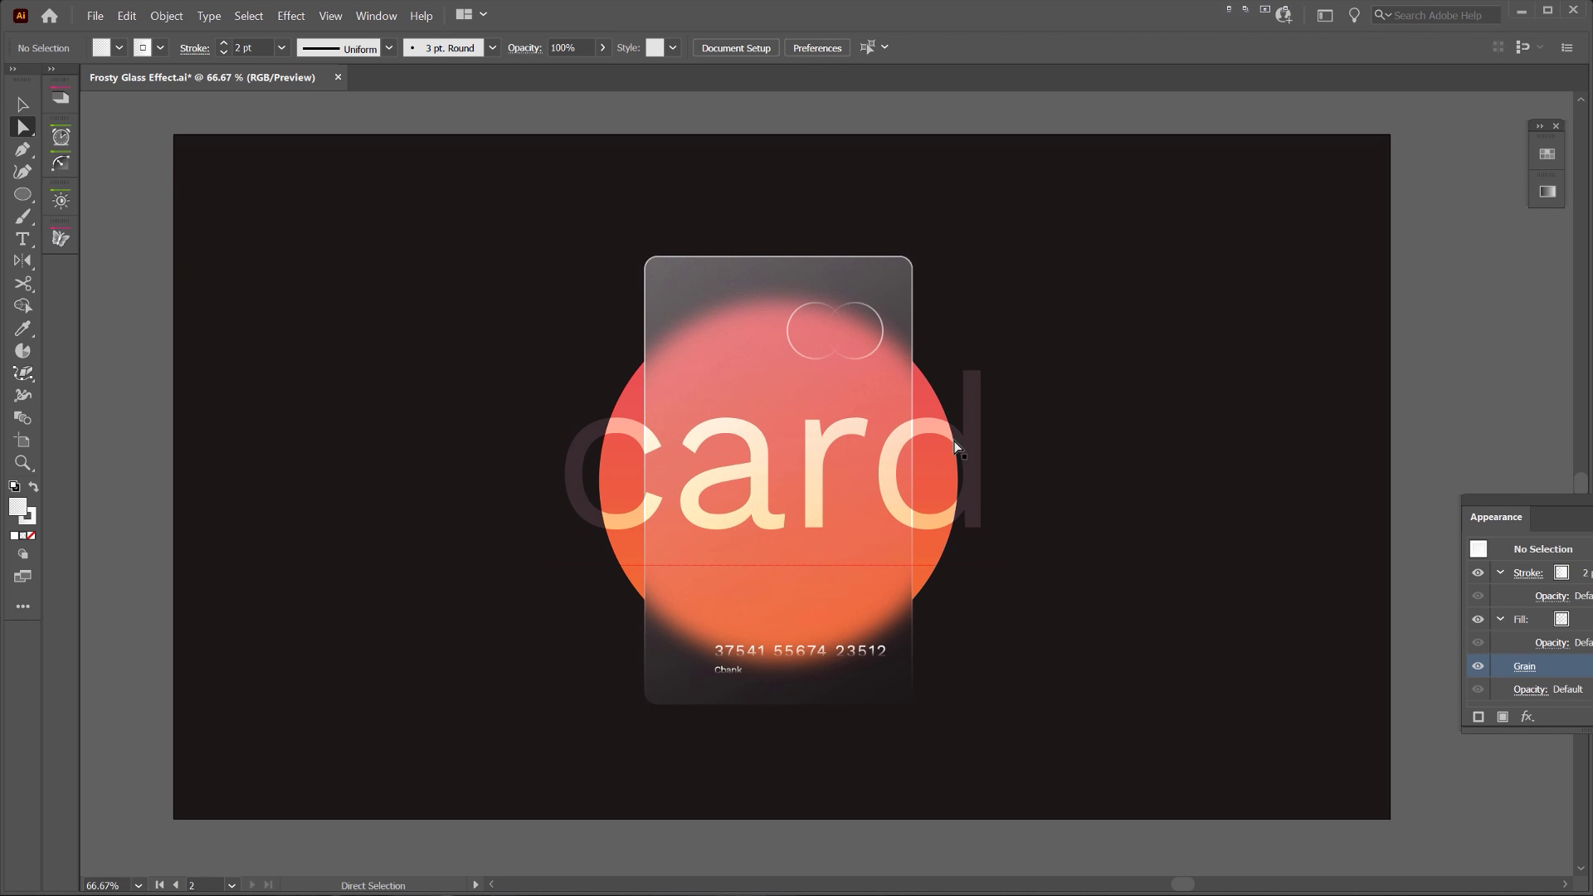
Expand the large "card" text into shapes with Object and Fill included, and deselect it
left_click(955, 469)
scroll(918, 567, "up", 4)
scroll(832, 532, "down", 3)
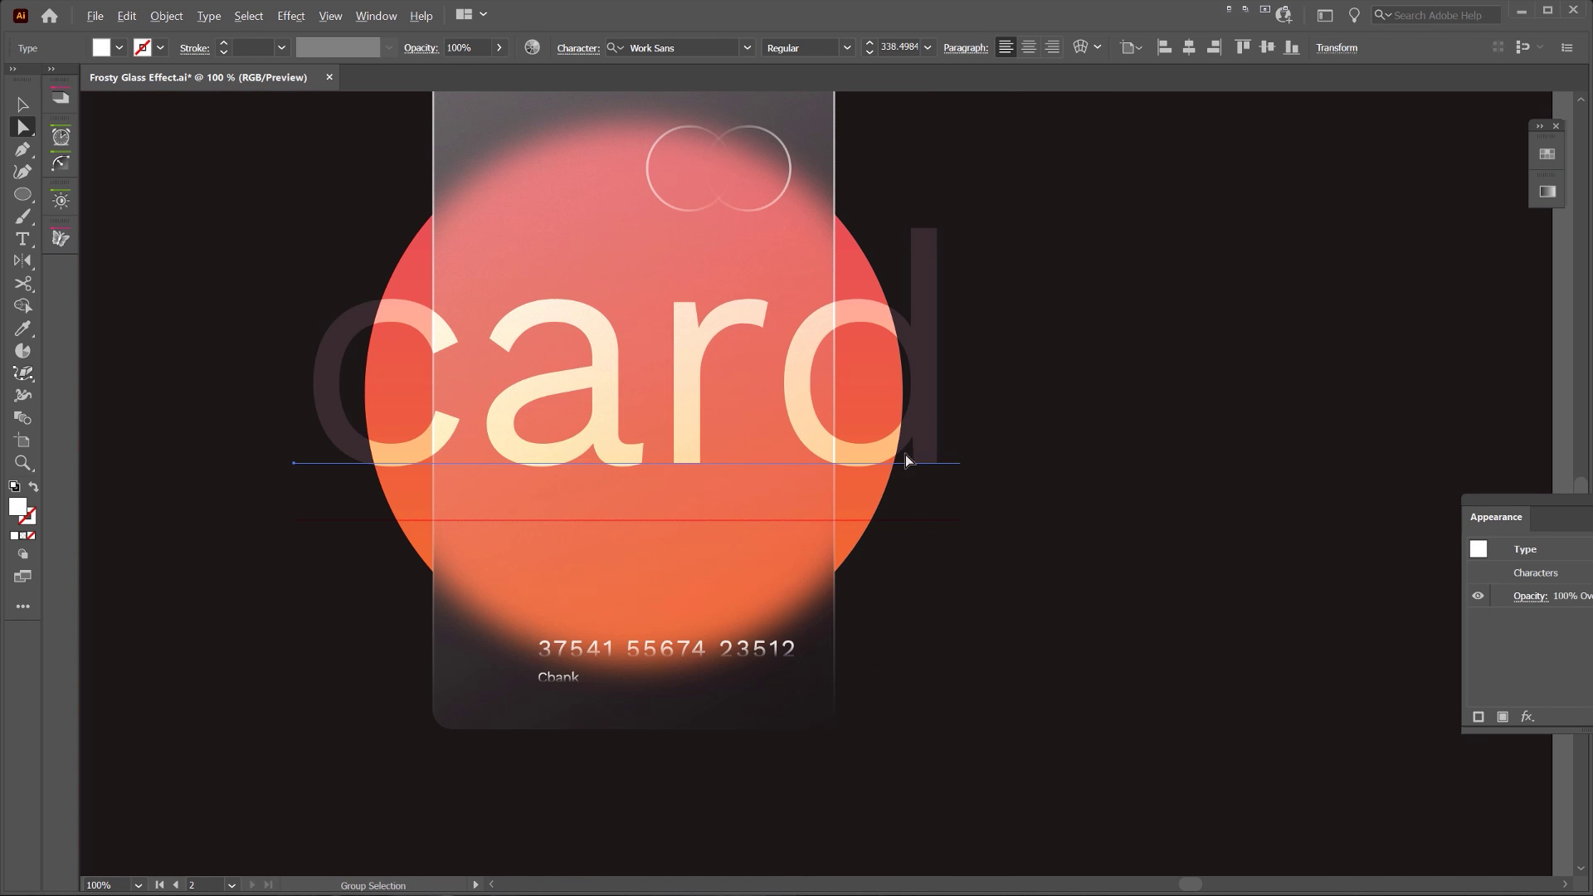
right_click(918, 430)
left_click(915, 422)
key("ctrl+shift+x")
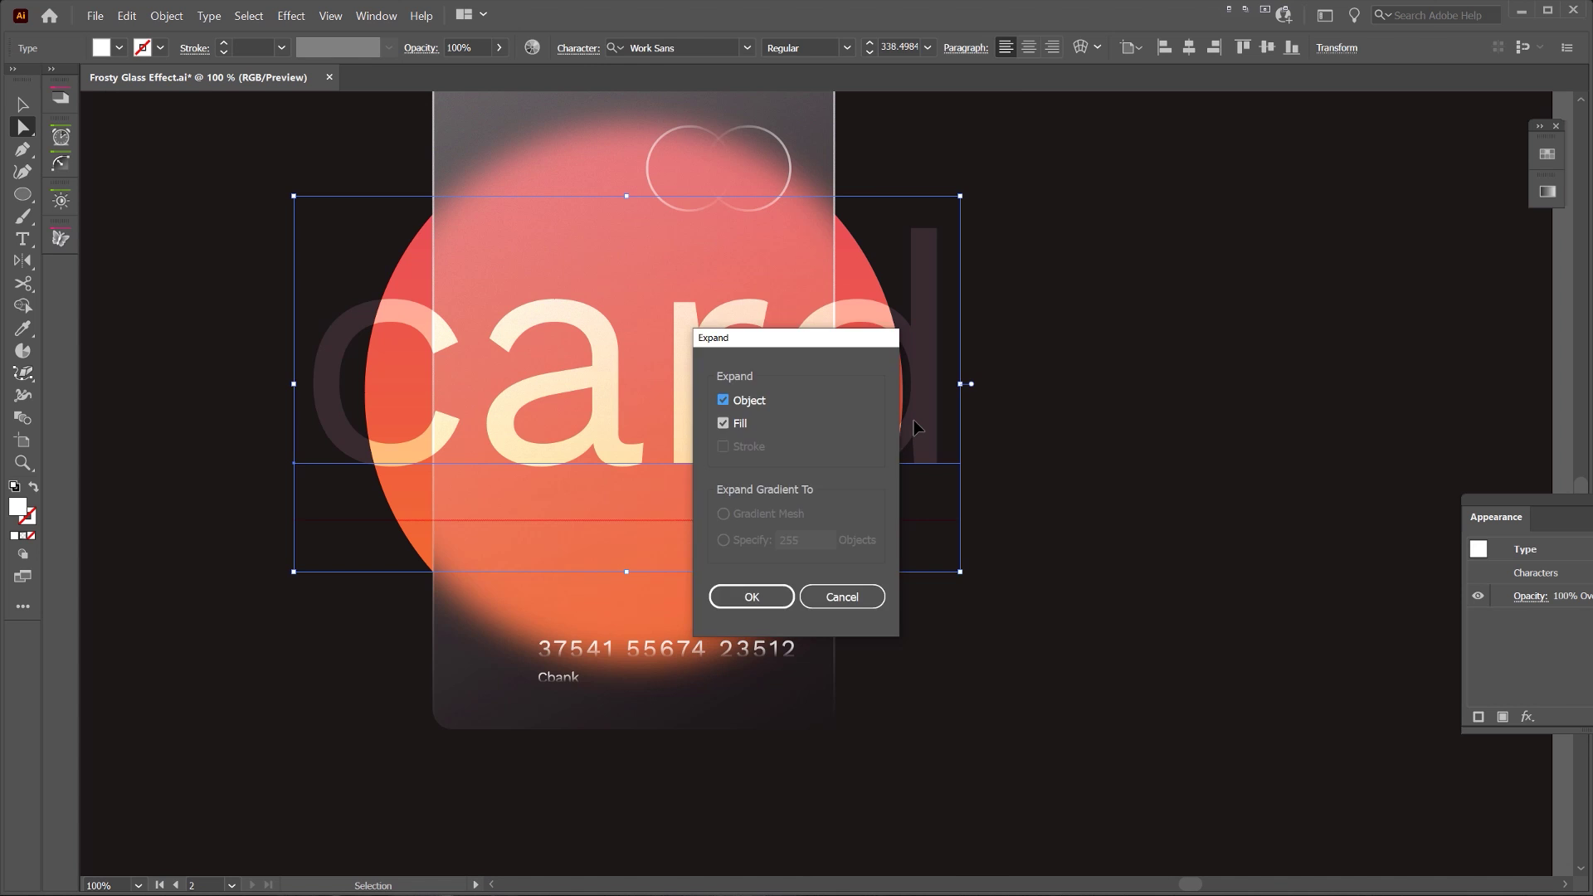
key("Return")
left_click(1014, 393)
scroll(1016, 391, "down", 1)
left_click_drag(1045, 370, 1045, 441)
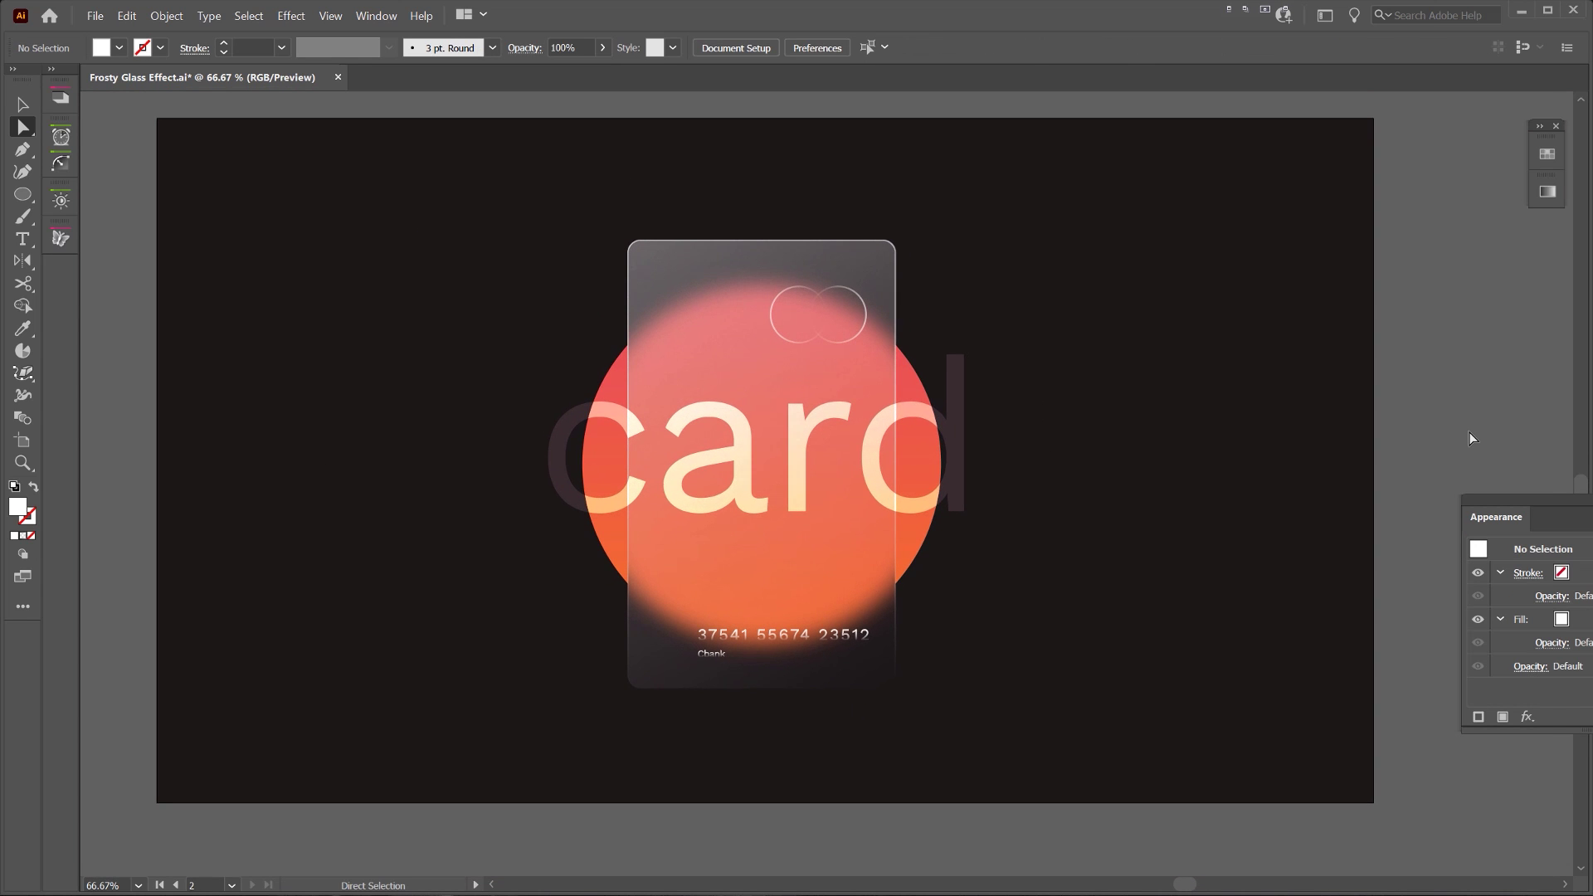